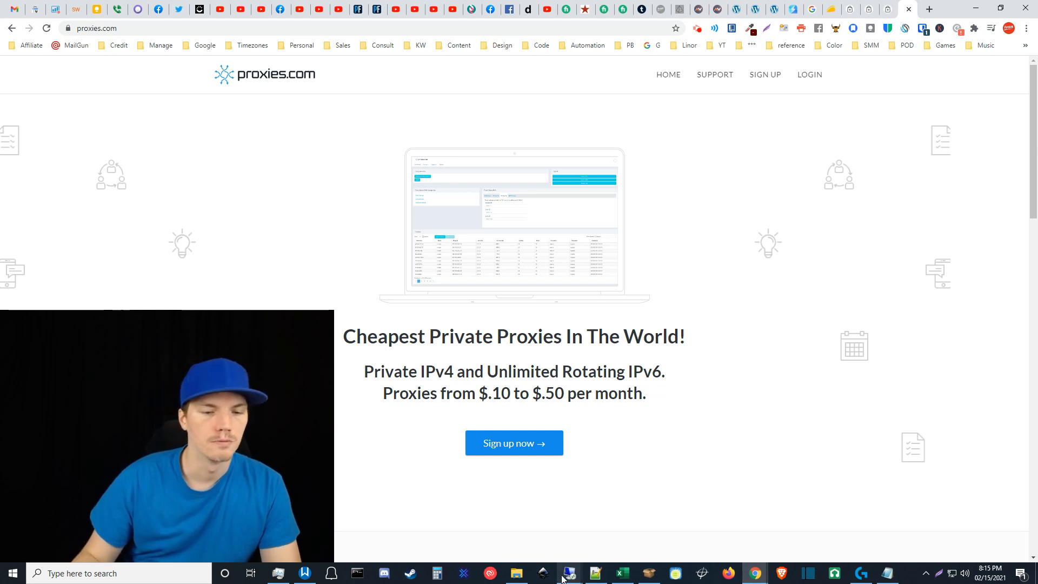
mouse_move(571, 577)
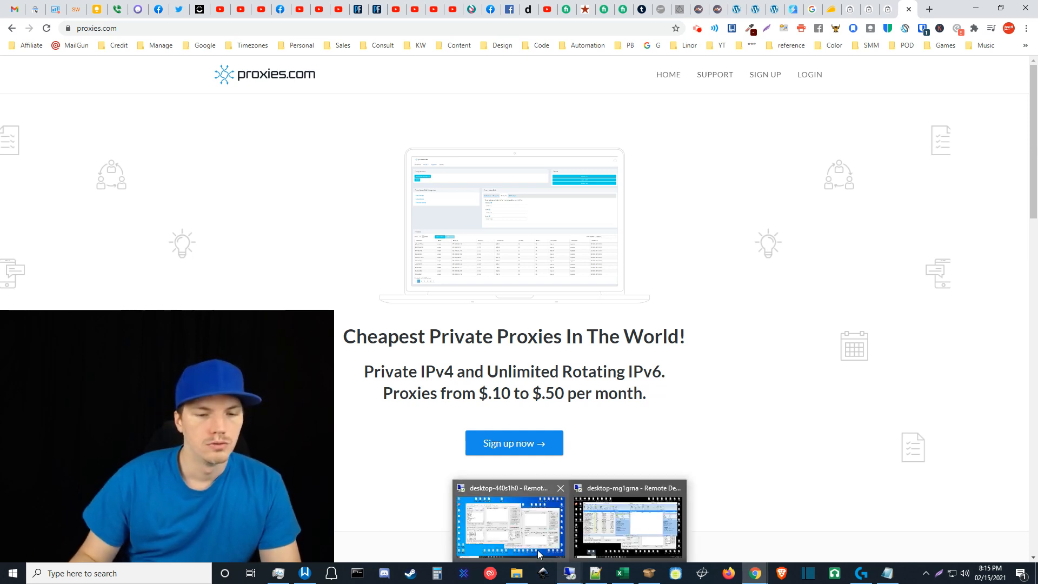
left_click_drag(489, 372, 664, 368)
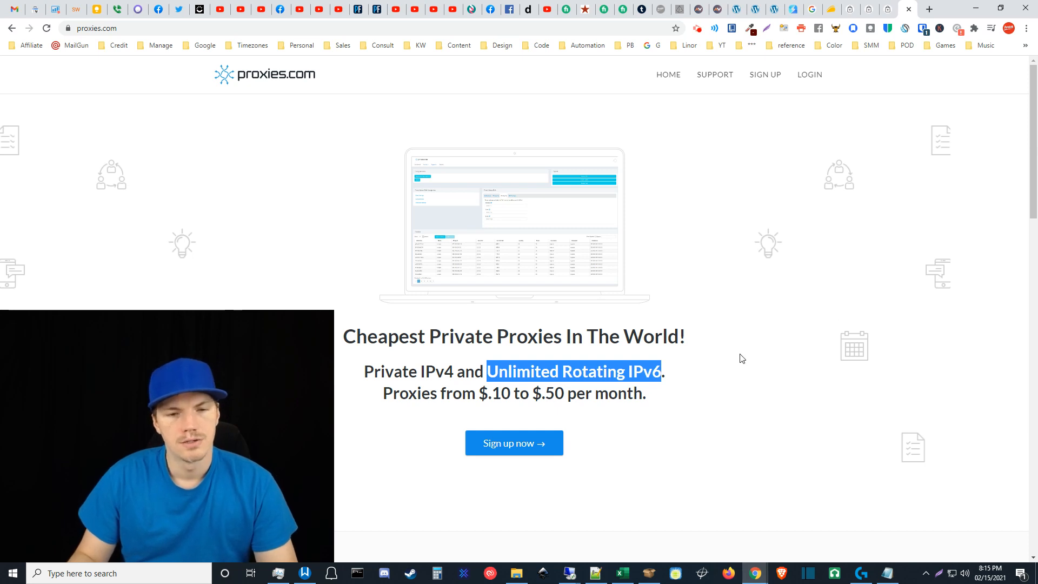
left_click(646, 372)
double_click(661, 371)
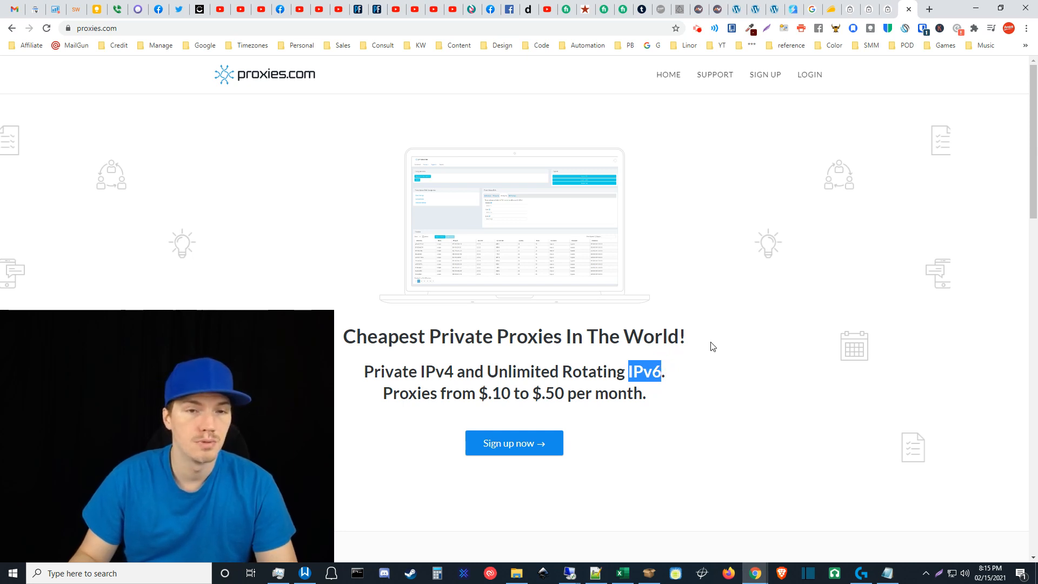
left_click(708, 375)
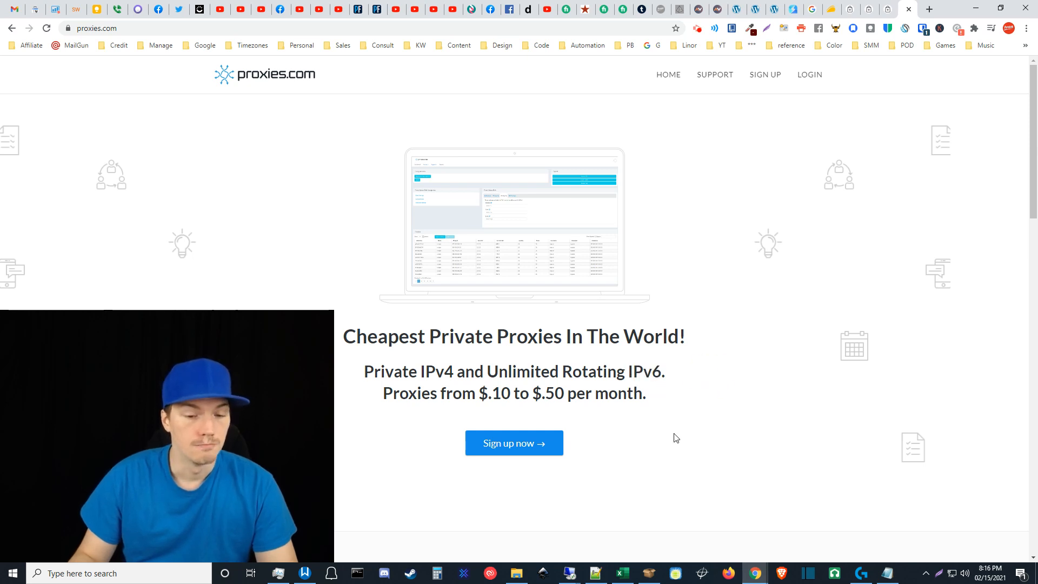
- Switch to the desktop-440s1h0 Remote Desktop session and expand it to full screen
mouse_move(572, 581)
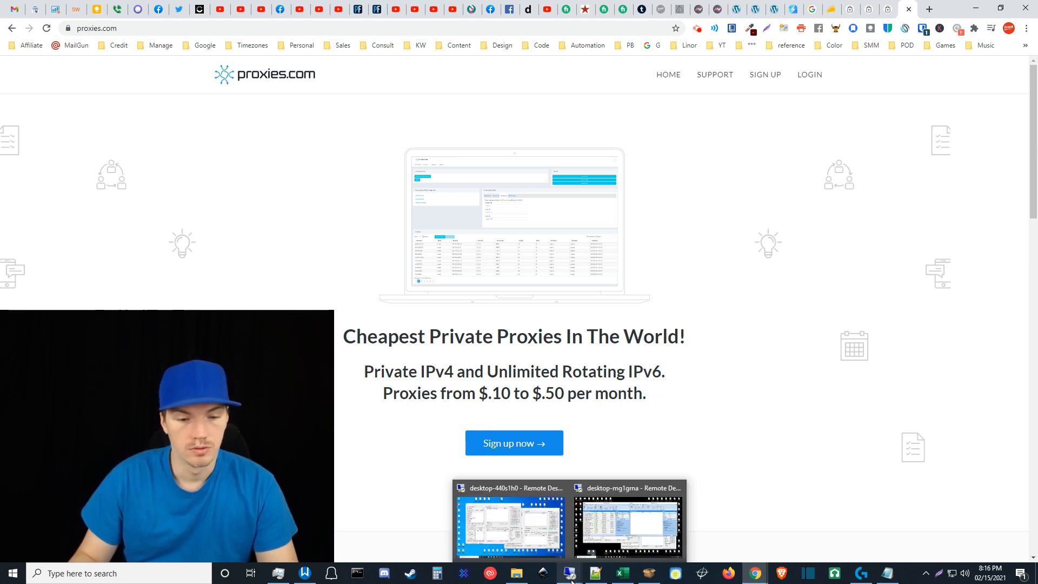
left_click(515, 521)
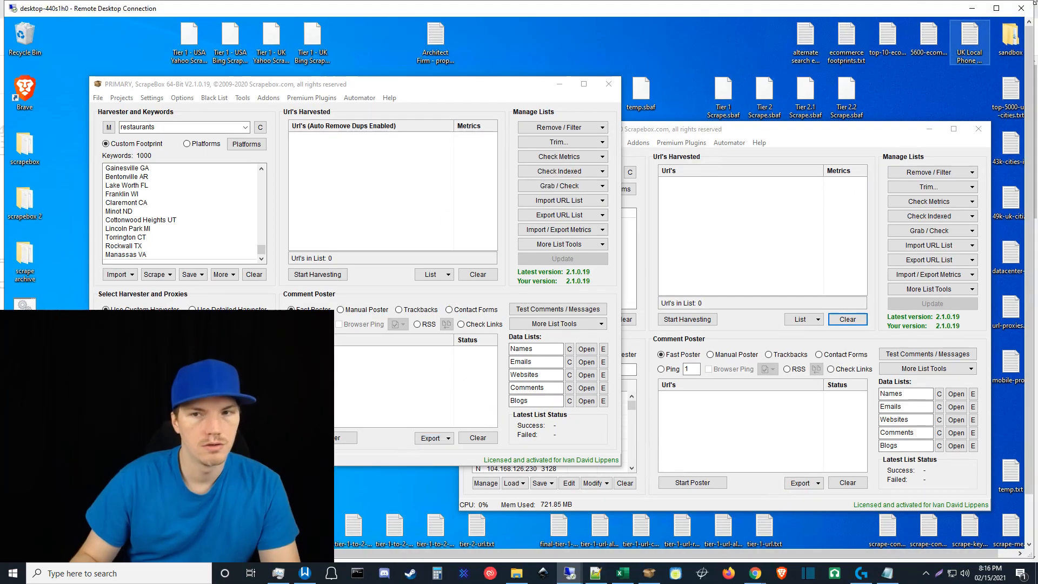
left_click(997, 8)
left_click_drag(329, 312, 119, 452)
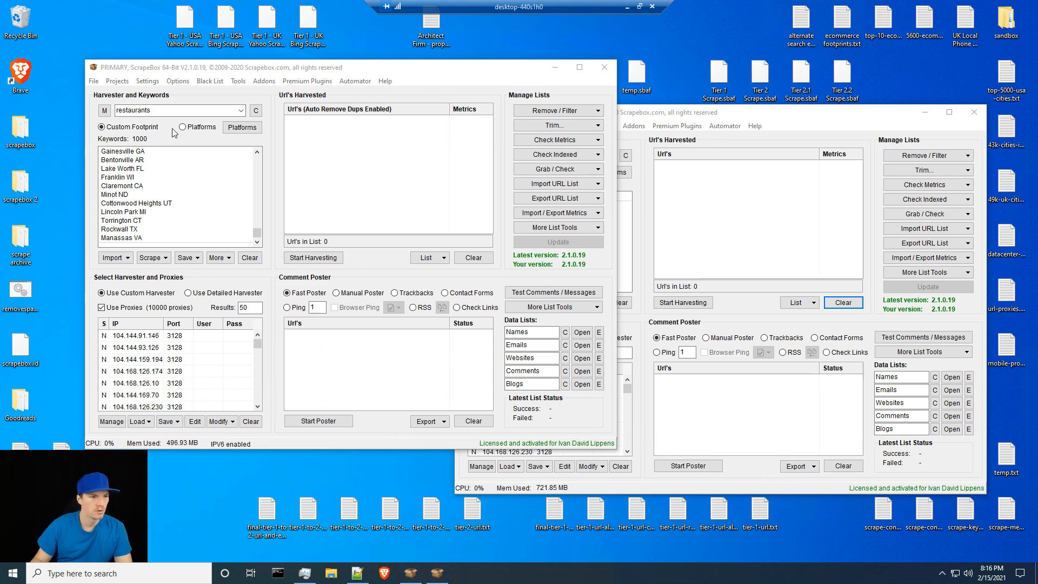
- Try a Google harvest of the restaurants city keywords with the currently loaded proxies, and stop the run
double_click(159, 108)
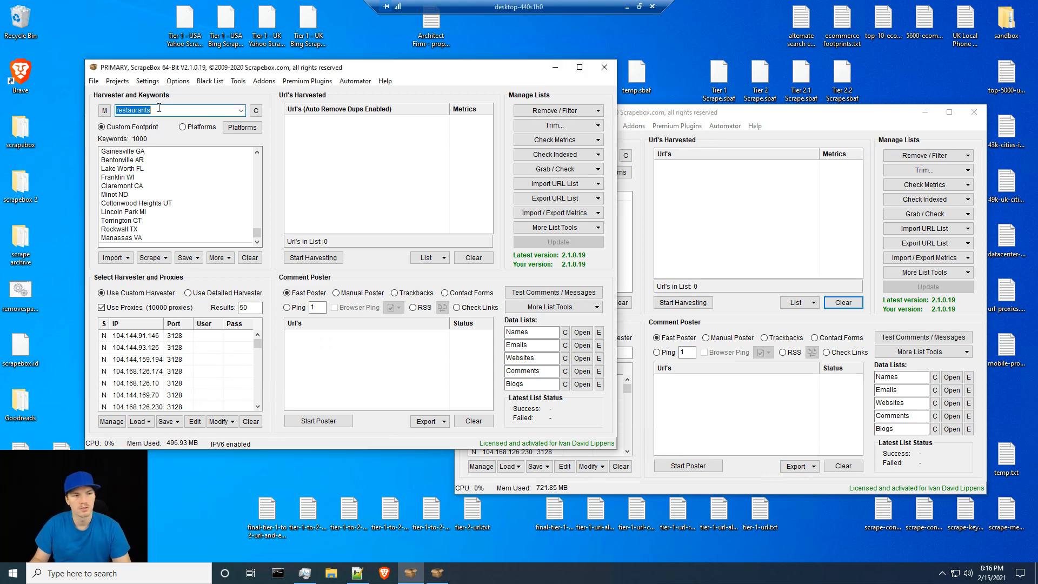
left_click(175, 222)
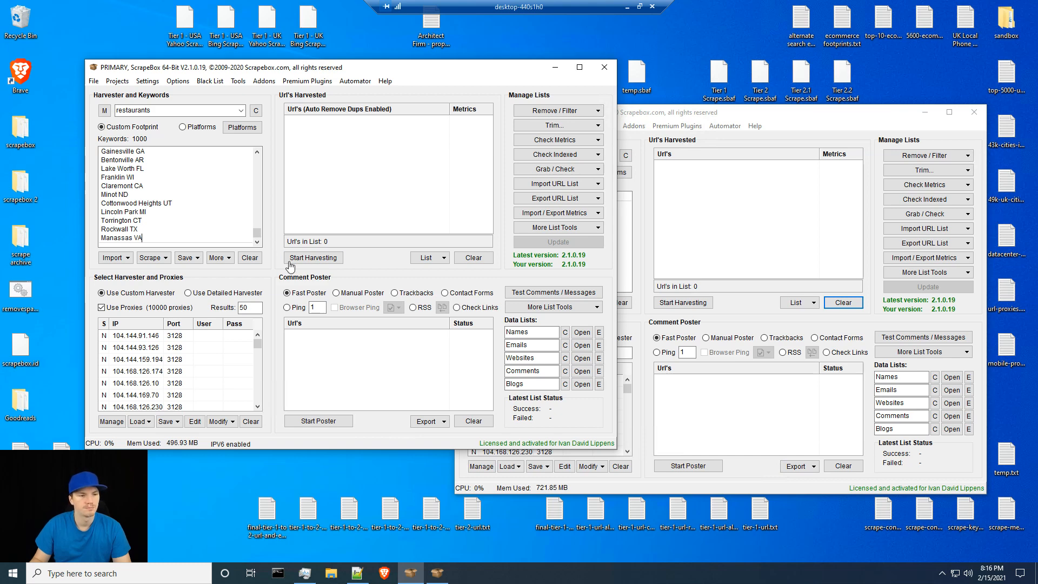
left_click(319, 260)
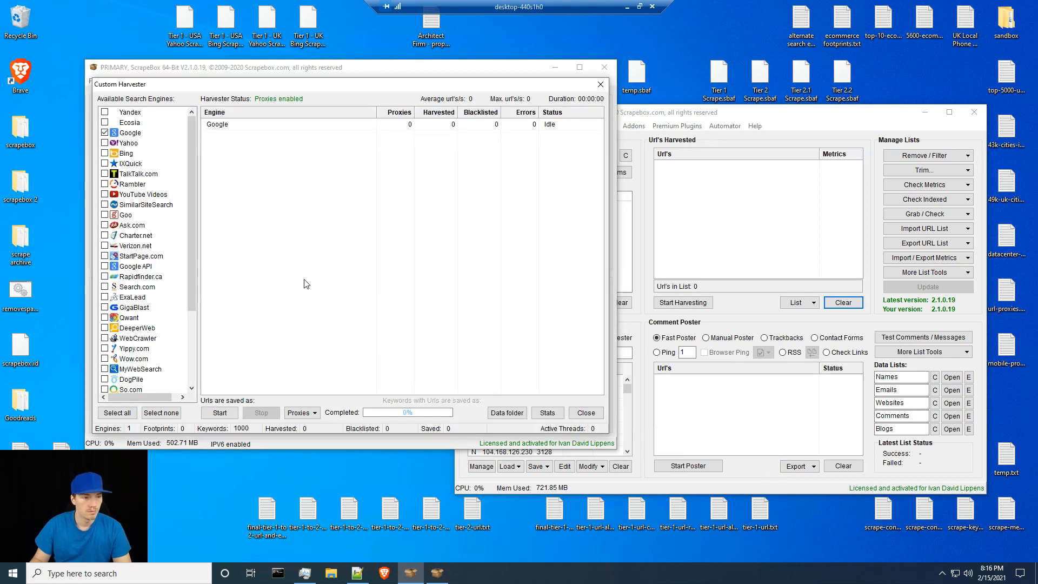
left_click(221, 414)
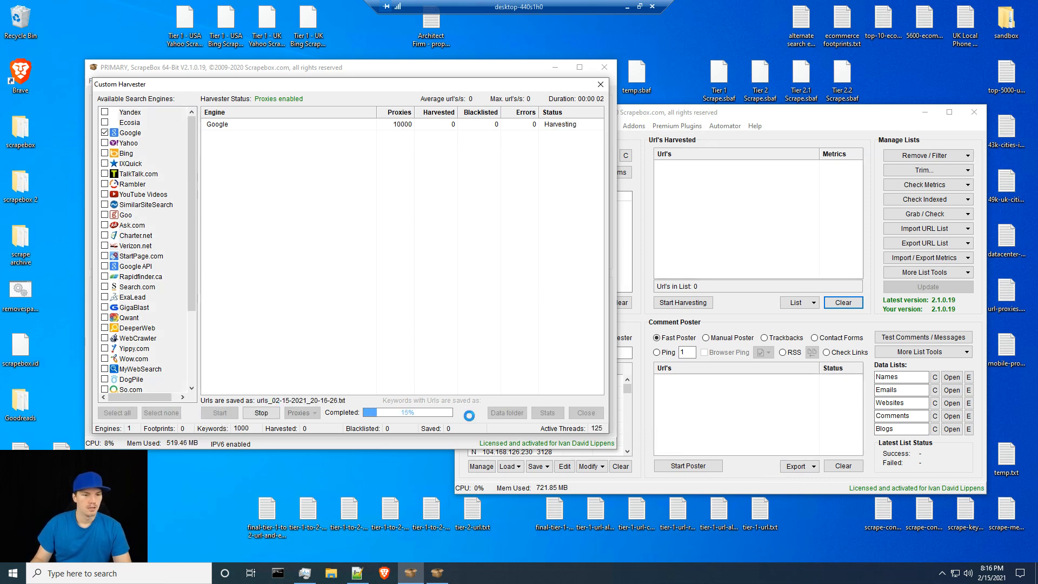
left_click(258, 414)
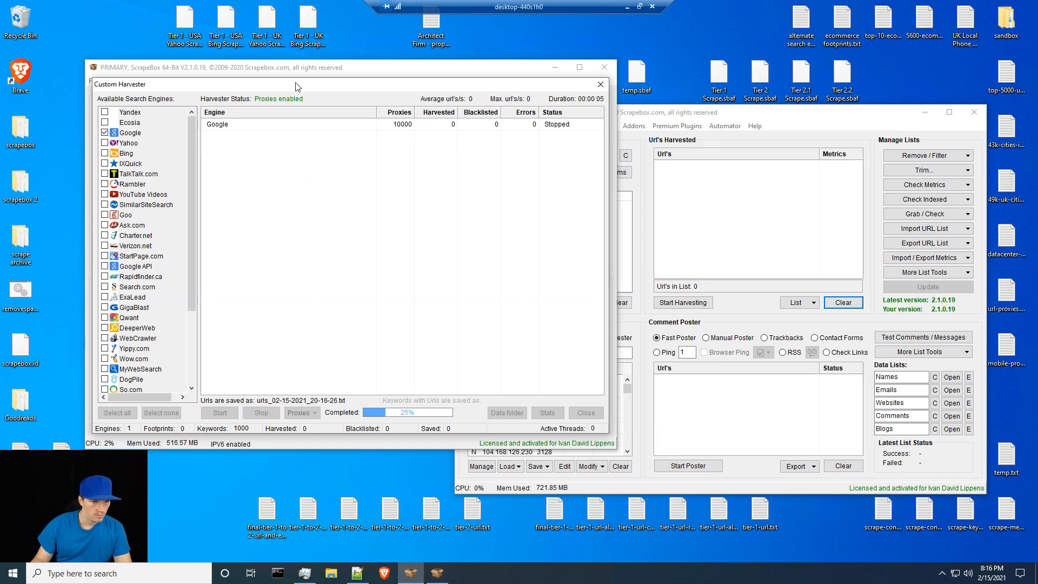
left_click(532, 417)
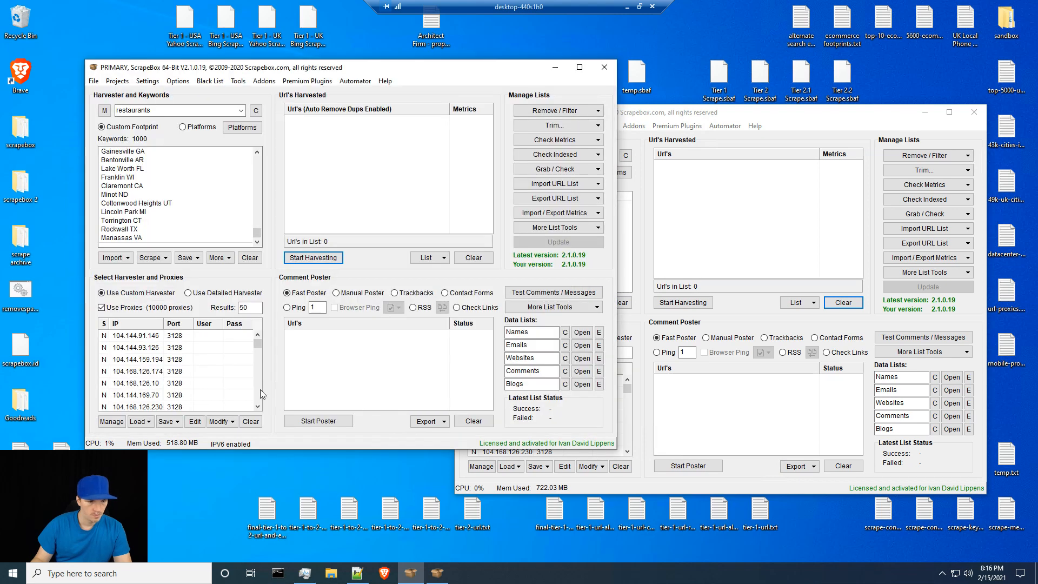
- Clear the harvester's proxy list and load the proxies from url-proxies.txt on the Desktop
left_click(251, 421)
left_click(532, 323)
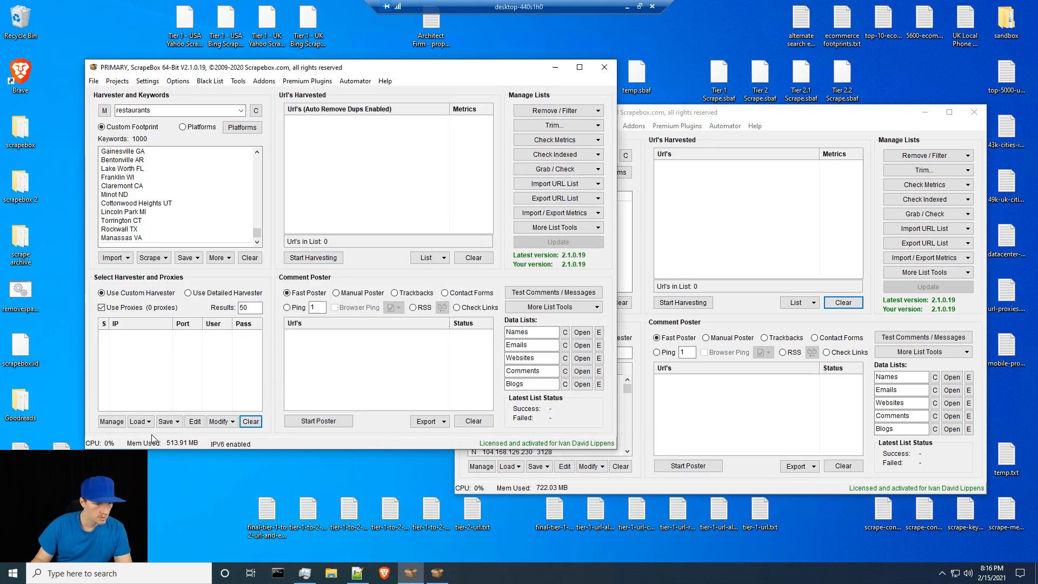
left_click(141, 421)
left_click(161, 435)
scroll(218, 427, "down", 5)
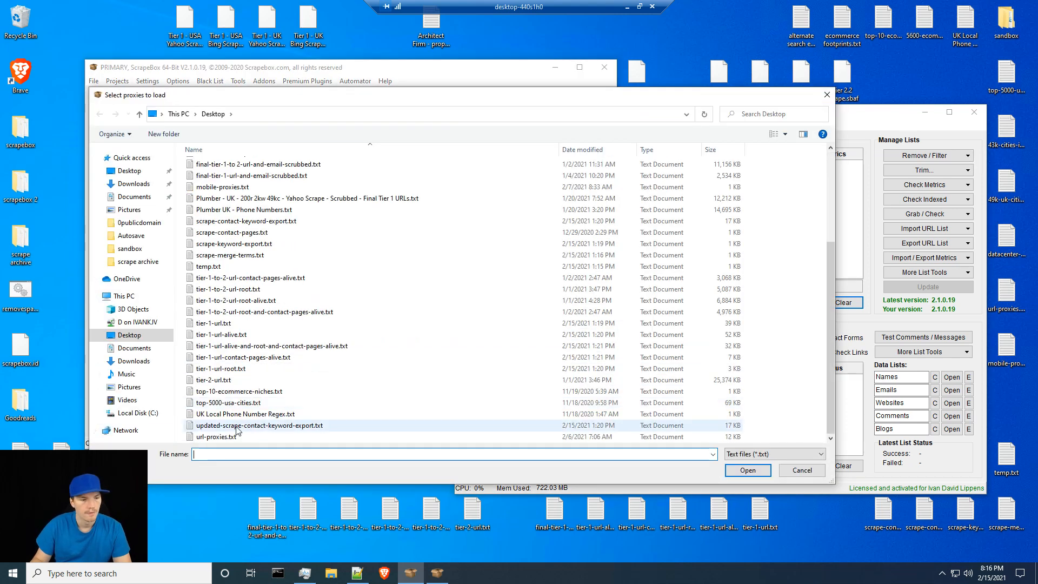
left_click(218, 436)
left_click(748, 470)
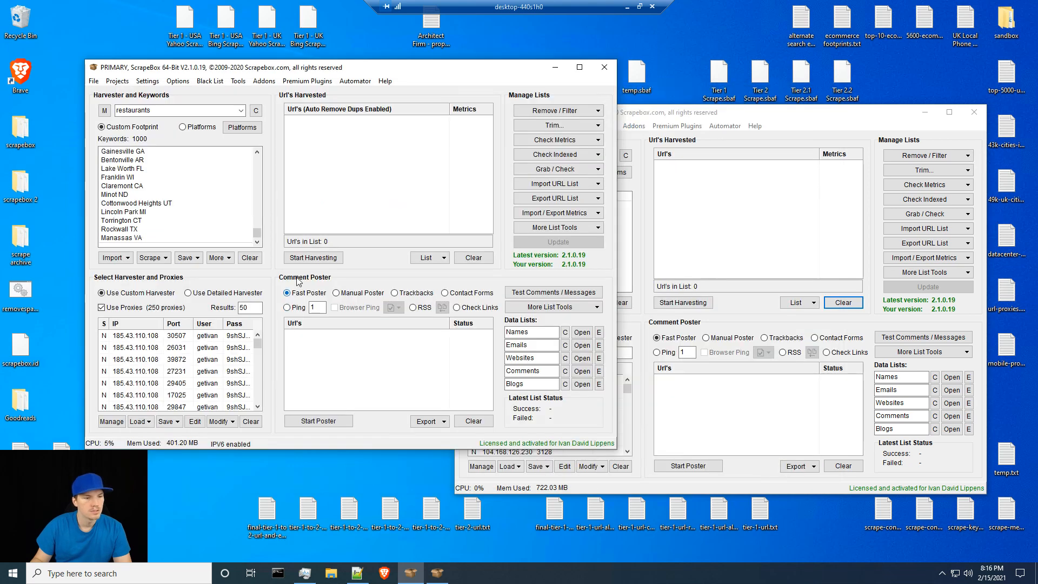
- Harvest Google URLs for the restaurants city keywords, and review the keyword statistics before returning to the main window
left_click(310, 258)
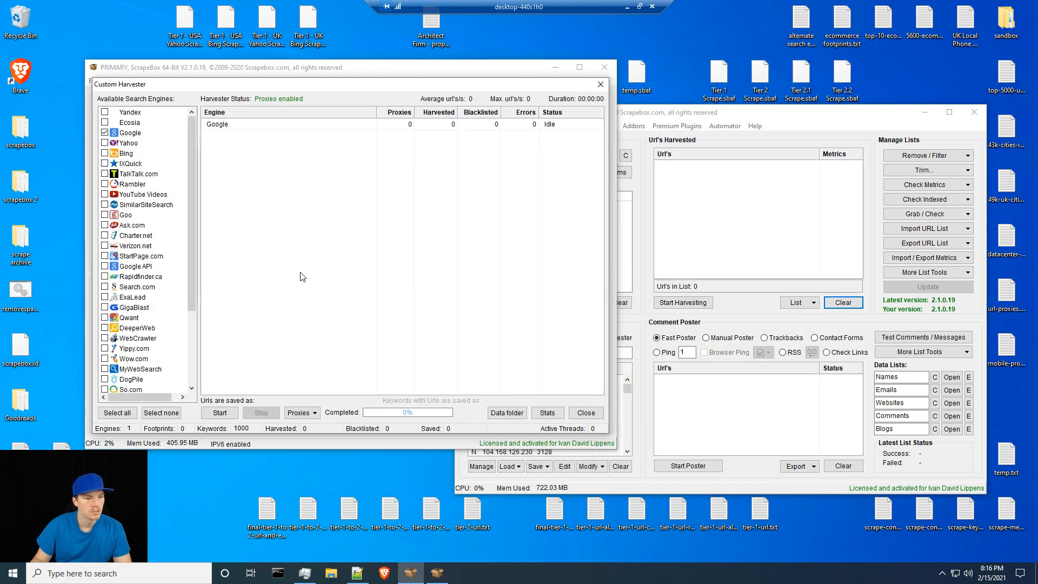
left_click(219, 414)
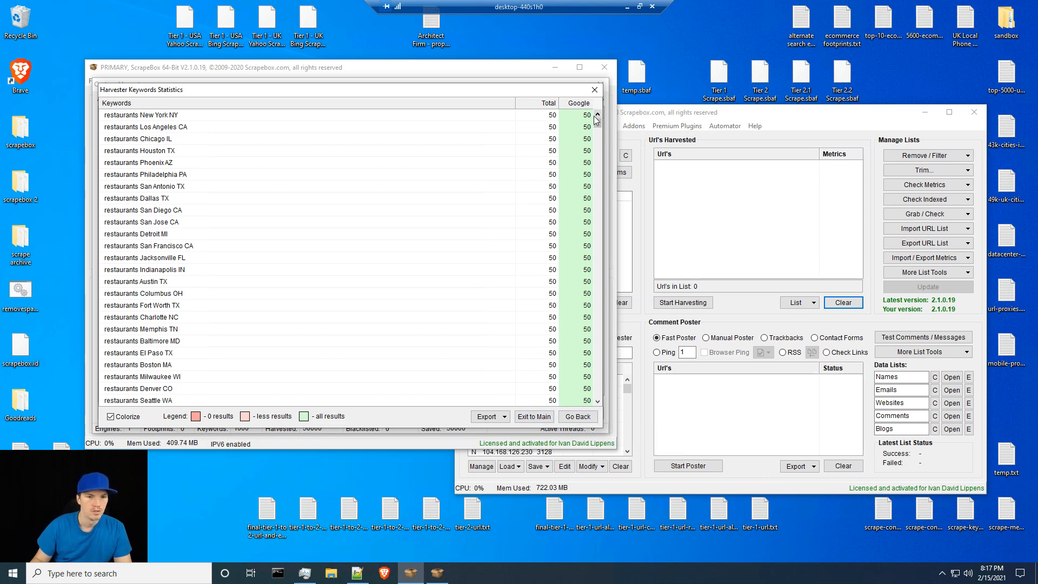
left_click_drag(598, 127, 433, 86)
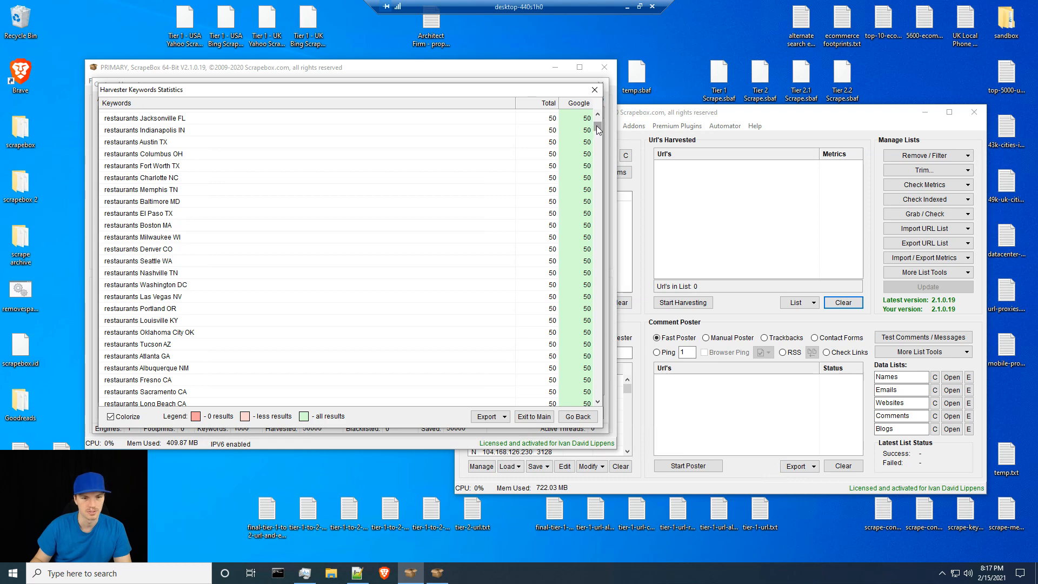
left_click_drag(598, 127, 564, 116)
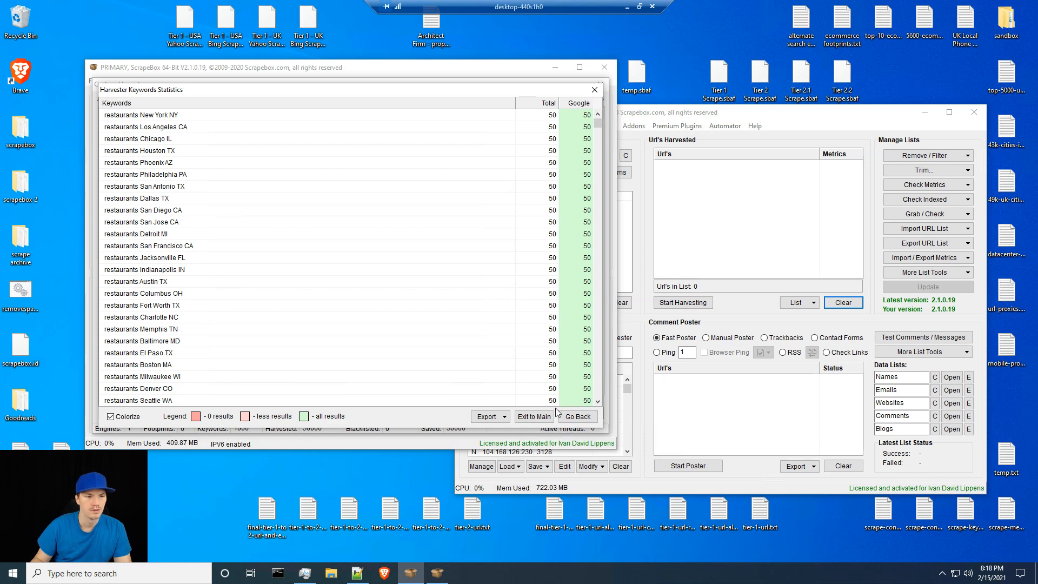
left_click(539, 420)
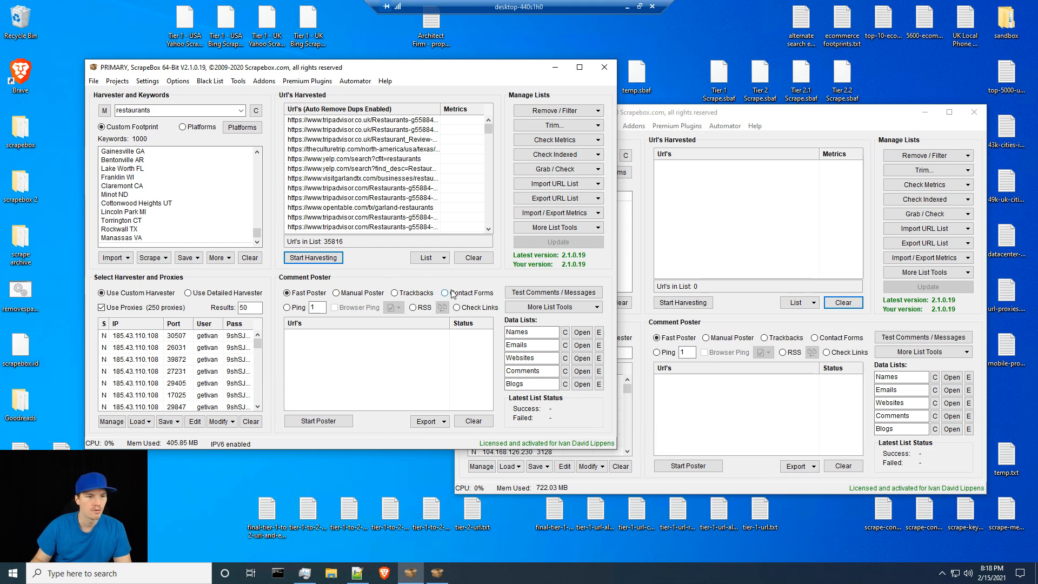
- Remove duplicate URLs from the harvested list and sort the list by URL
left_click(558, 111)
left_click(562, 125)
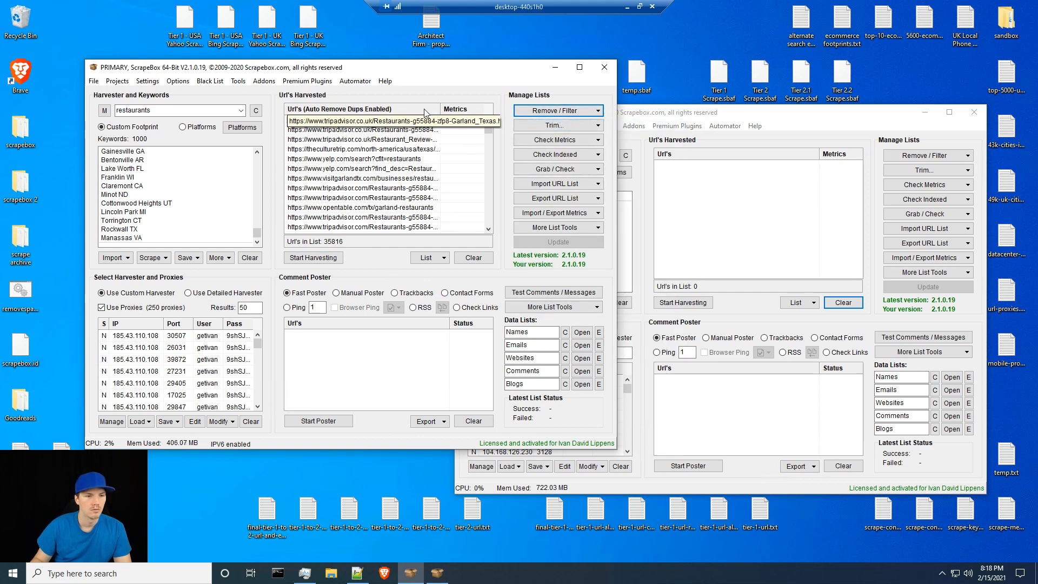
left_click(408, 110)
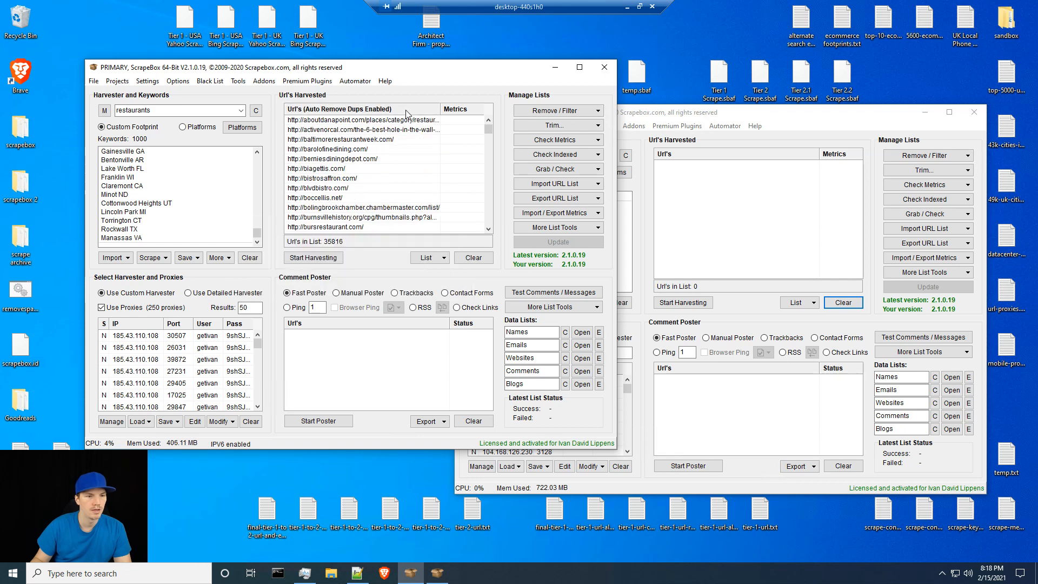
- Remove harvested entries that are not URLs and entries whose host is an IP
left_click(558, 112)
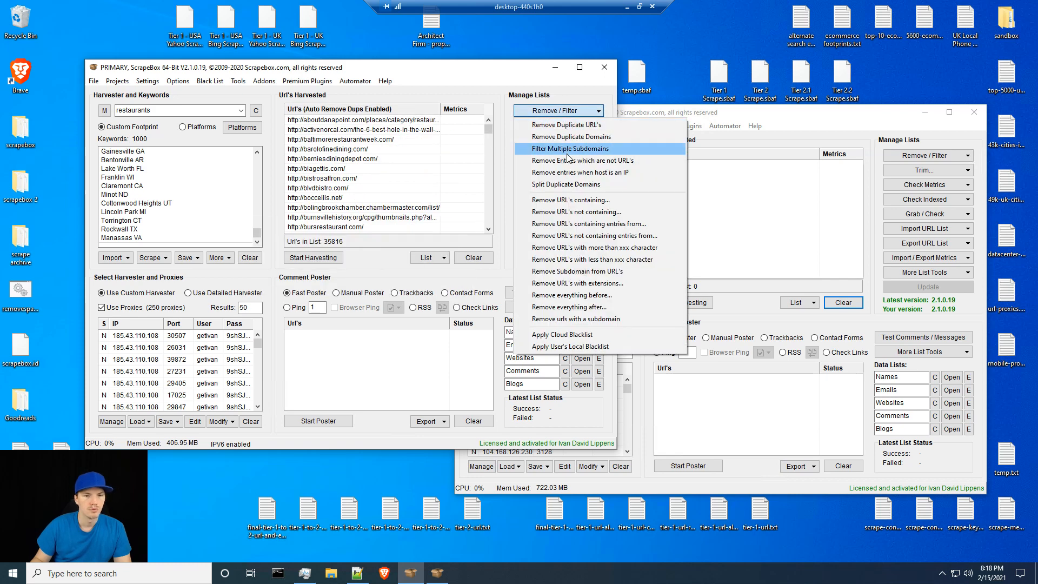
left_click(566, 161)
left_click(558, 111)
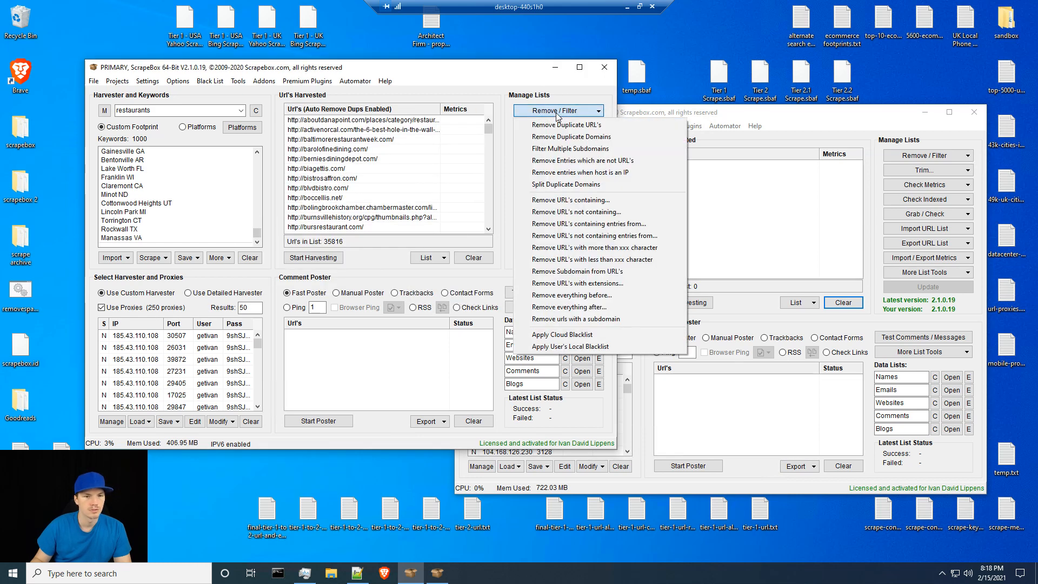
left_click(570, 172)
- Remove harvested URLs that have any of the default file extensions, such as .mp3, .pdf and .jpg
left_click(558, 111)
left_click(560, 288)
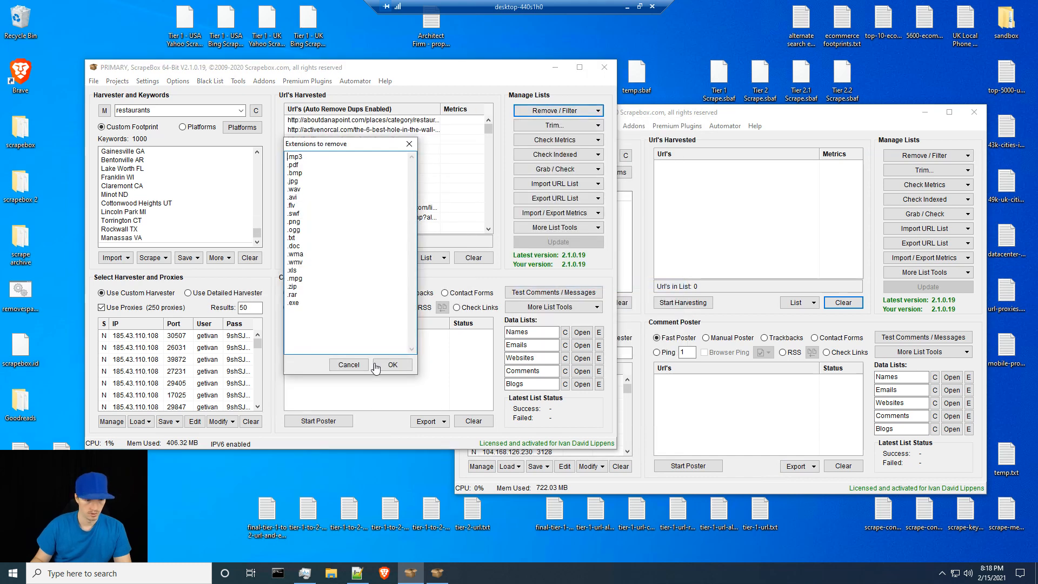
left_click(396, 367)
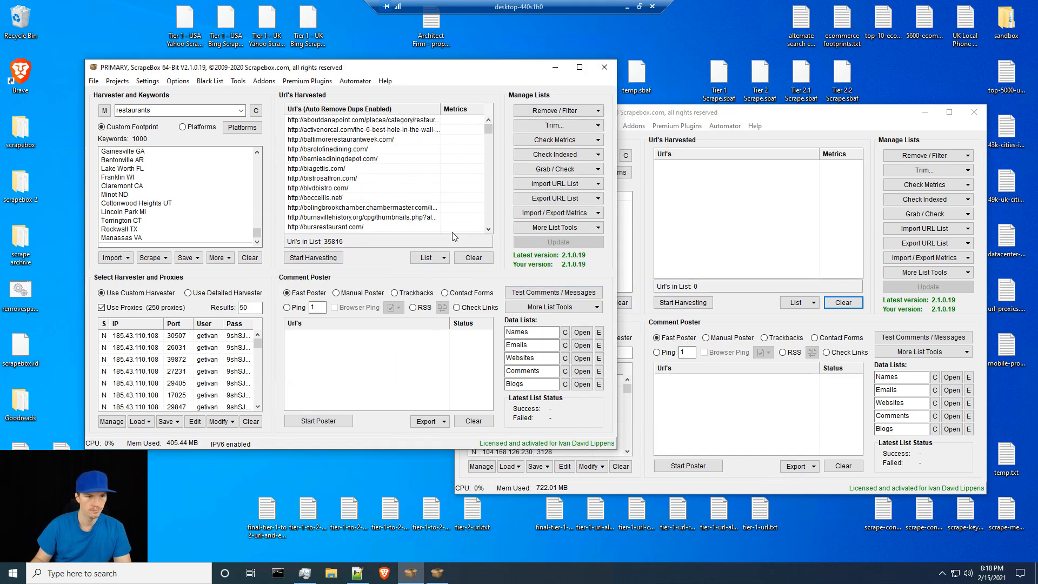
- Start exporting the harvested URLs as text to the Desktop, beginning the file name with "restaurants - 50r 1kc"
left_click(550, 199)
left_click(554, 214)
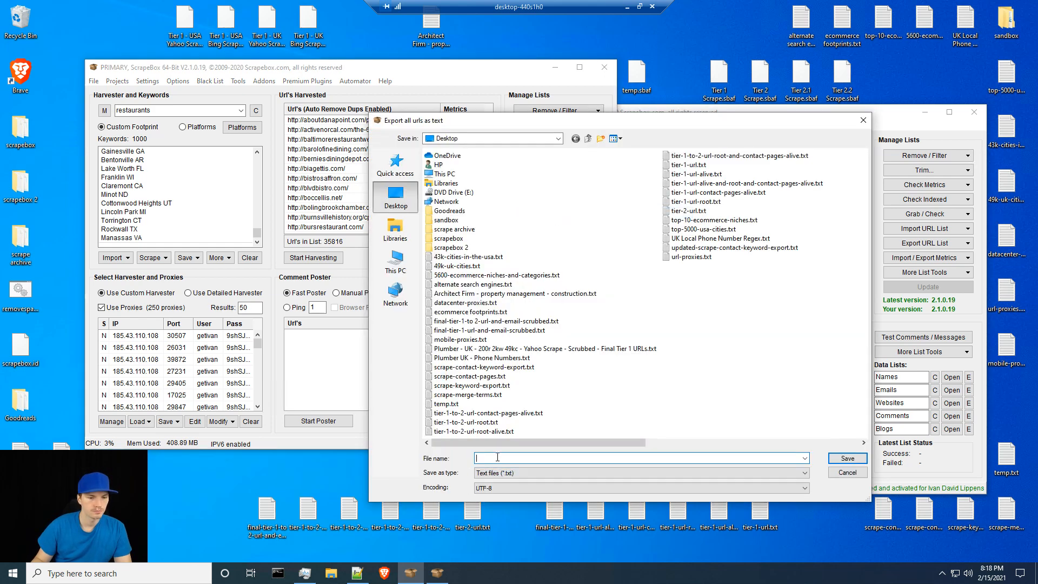
type("resta")
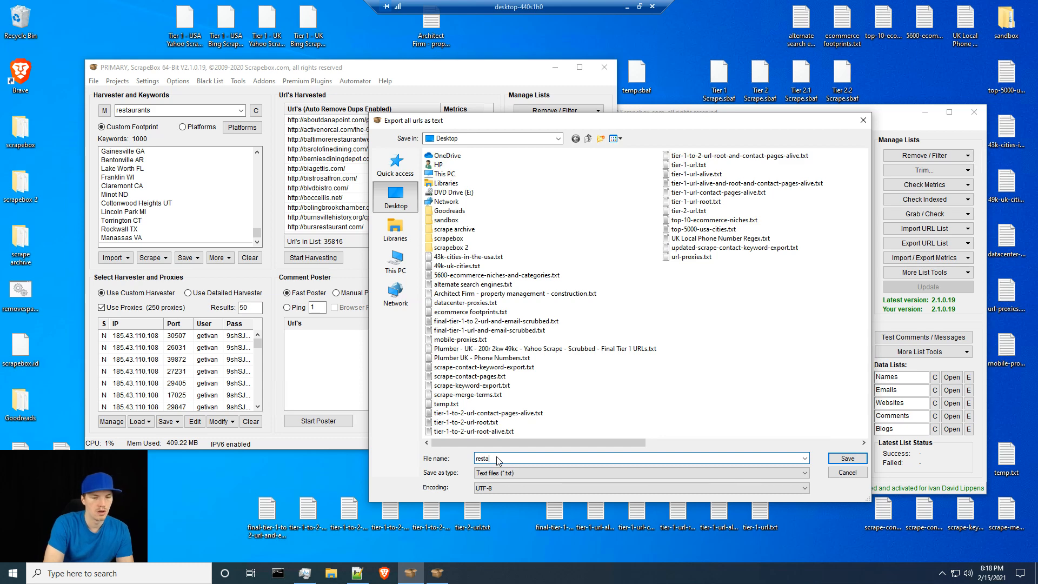
type("urants - 1kc")
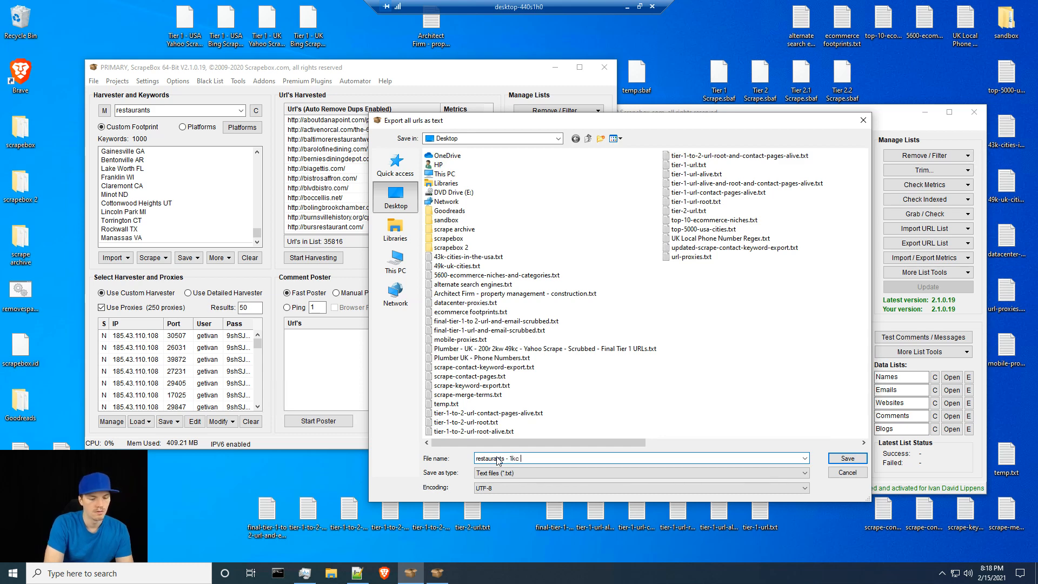
type("50")
key("BackSpace")
key("BackSpace")
key("BackSpace")
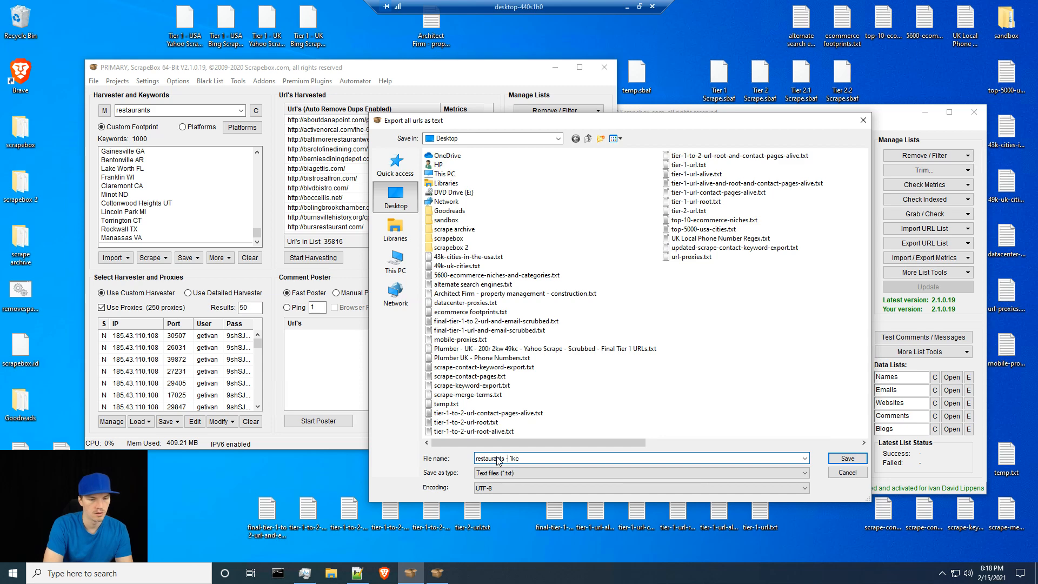
type("50")
key("Left")
key("Left")
key("Left")
key("End")
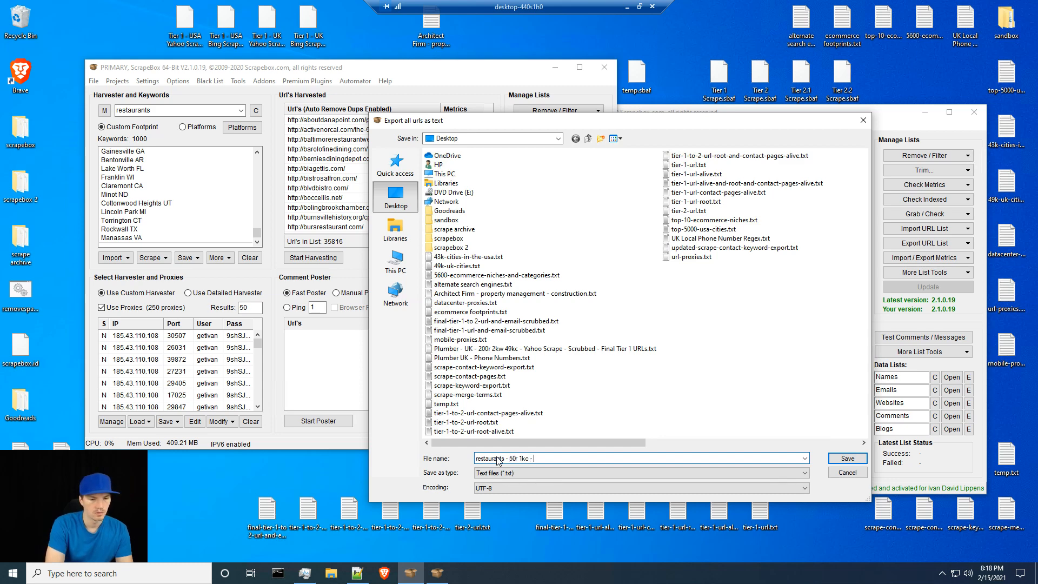
- Complete the export file name as "restaurants - 50r 1kc - USA - Google - Scrubbed - URLs" and save the text file
type("- USA - Google")
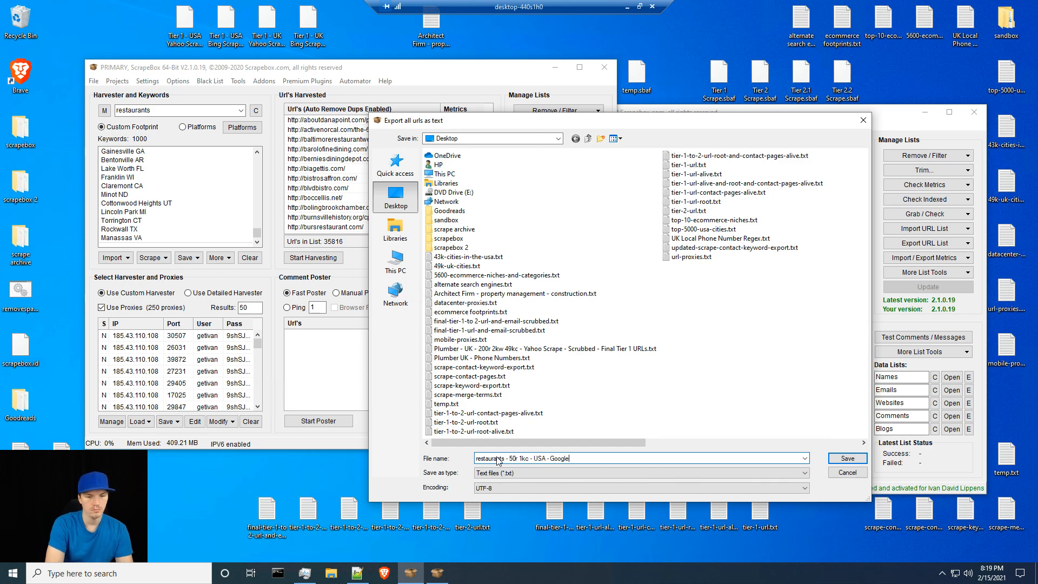
type("- S")
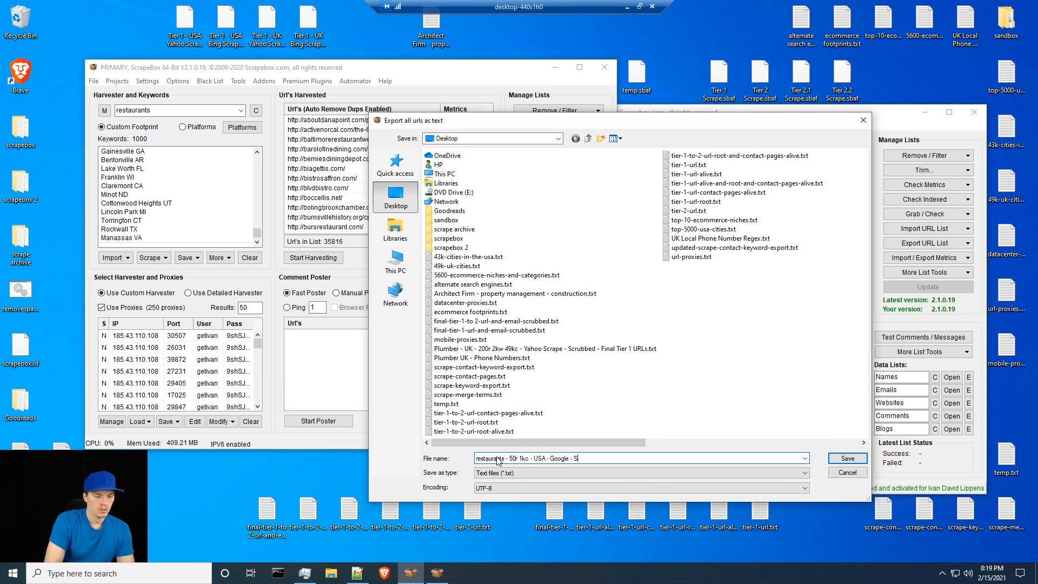
type("crubbed - ")
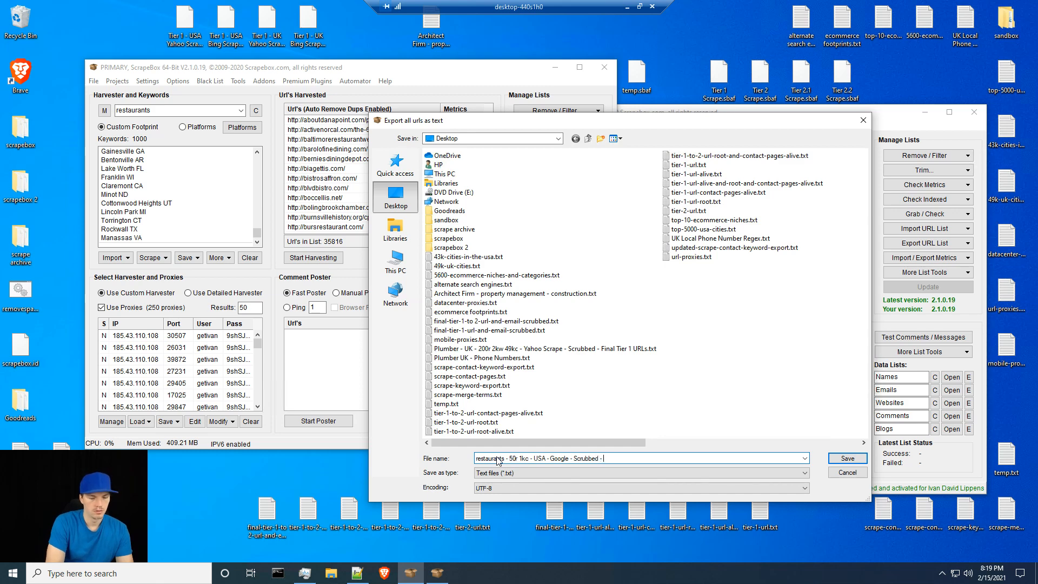
type("URLs")
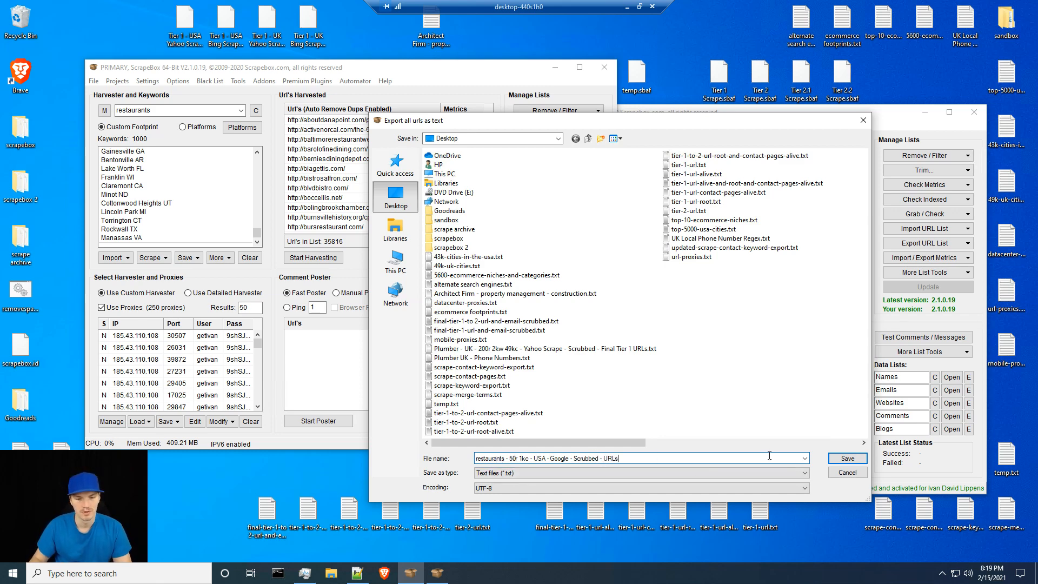
left_click(847, 459)
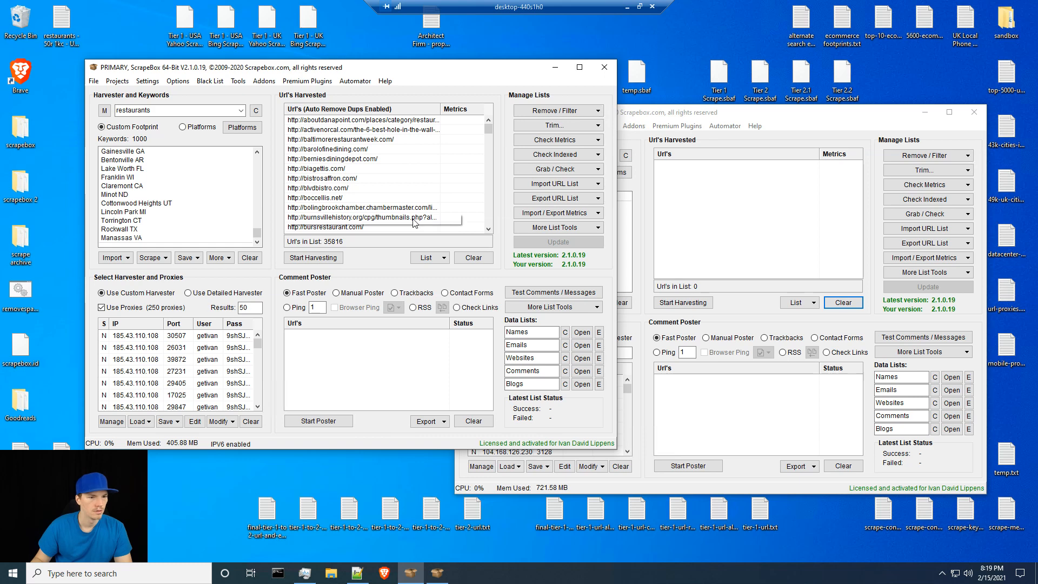
- Clear the harvested URLs and run a new harvest of the same keywords with Bing selected instead of Google
left_click(475, 259)
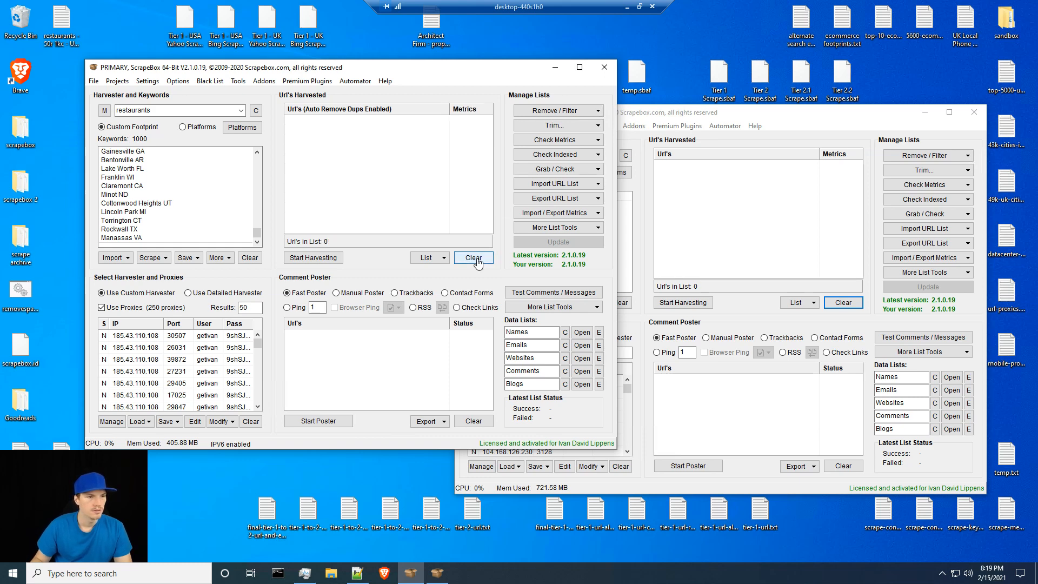
left_click(319, 257)
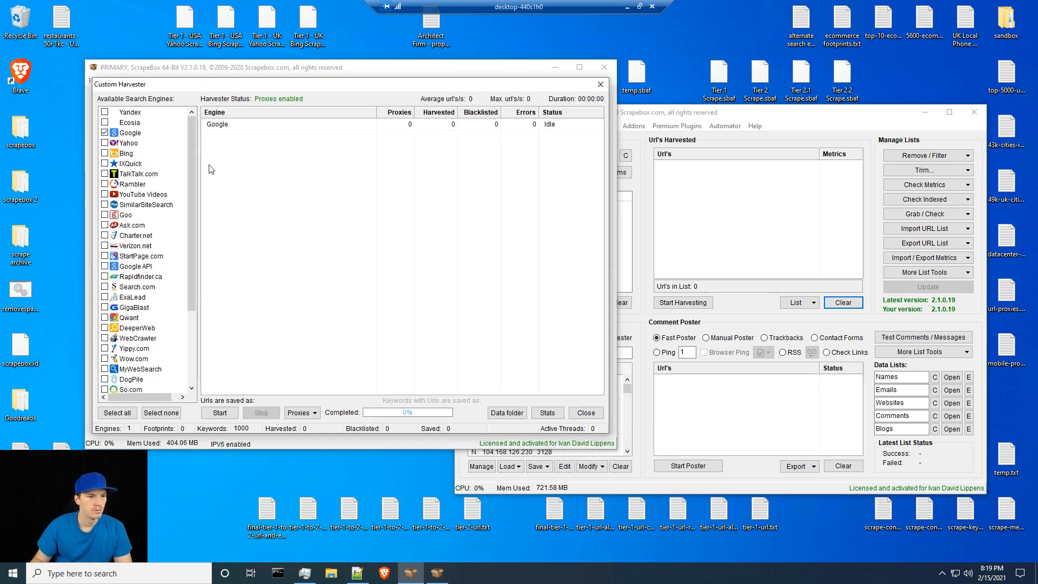
left_click(105, 133)
left_click(105, 153)
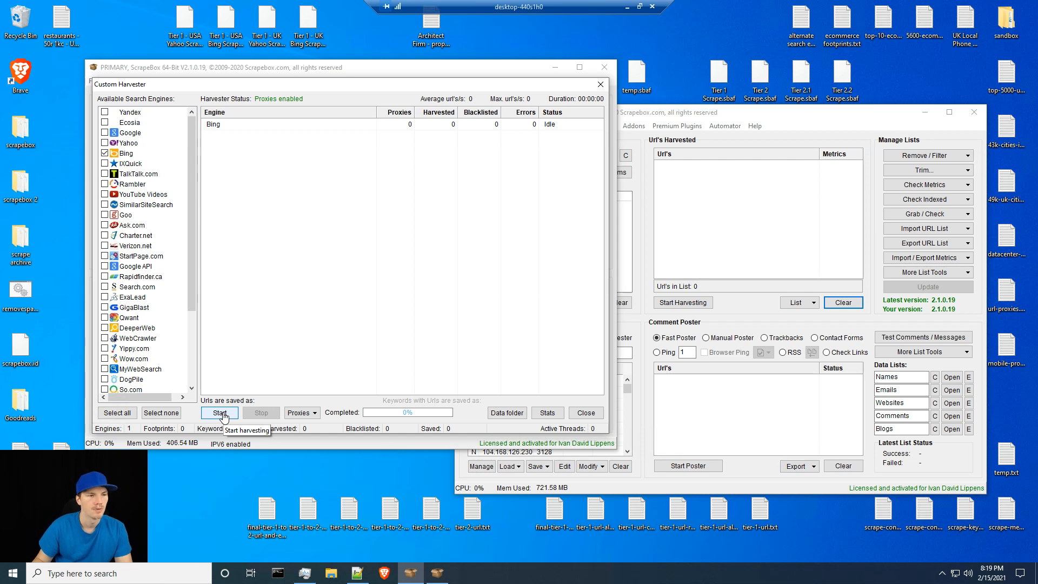
left_click(222, 413)
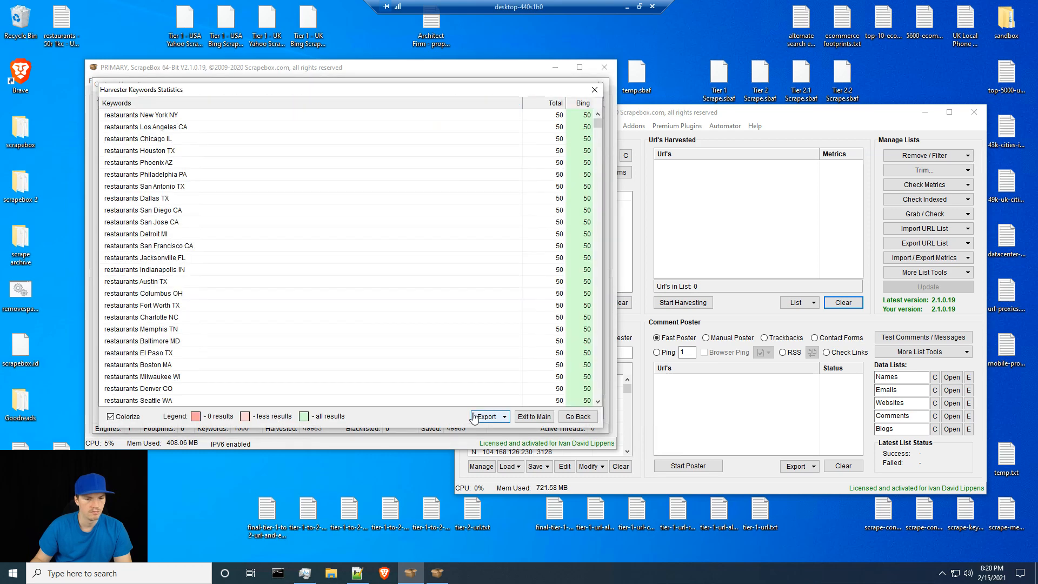
- Review the Bing result statistics across the whole keyword list and exit to the main window
left_click_drag(598, 121, 609, 409)
left_click_drag(603, 353, 599, 93)
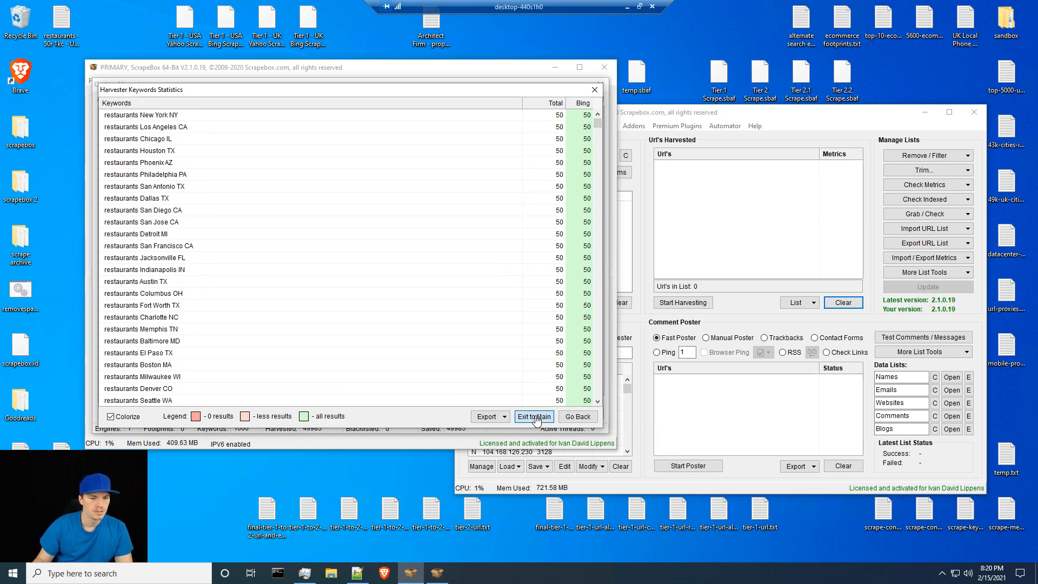
left_click(535, 417)
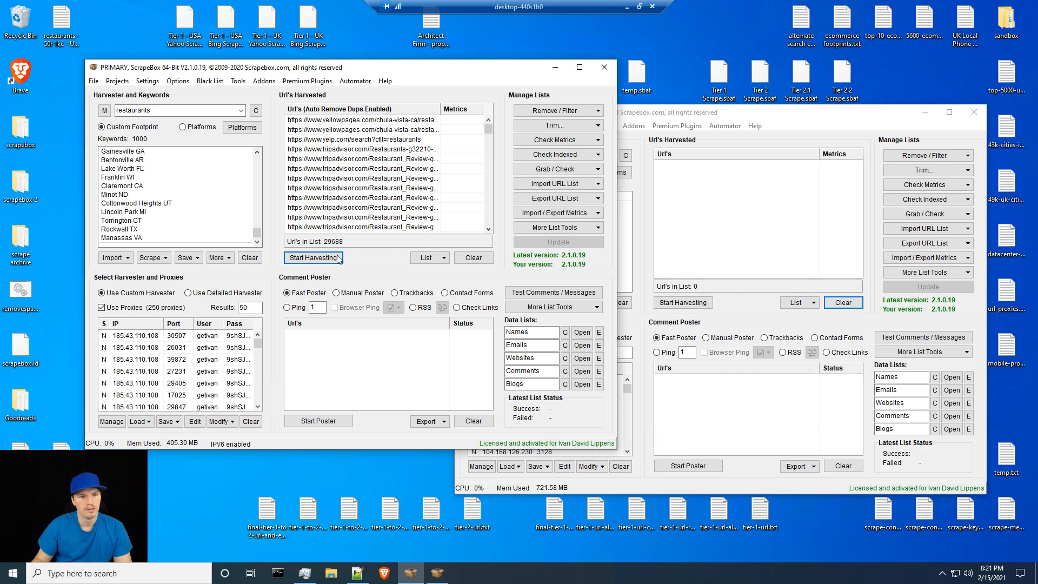
- Sort the harvested Bing list by URL in ascending order
left_click(555, 110)
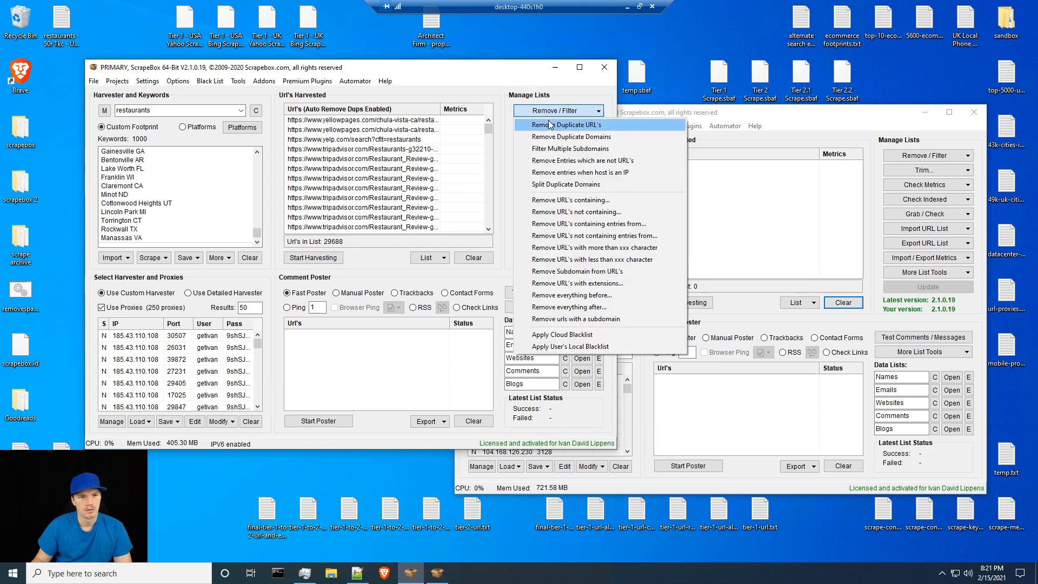
left_click(556, 111)
left_click(398, 106)
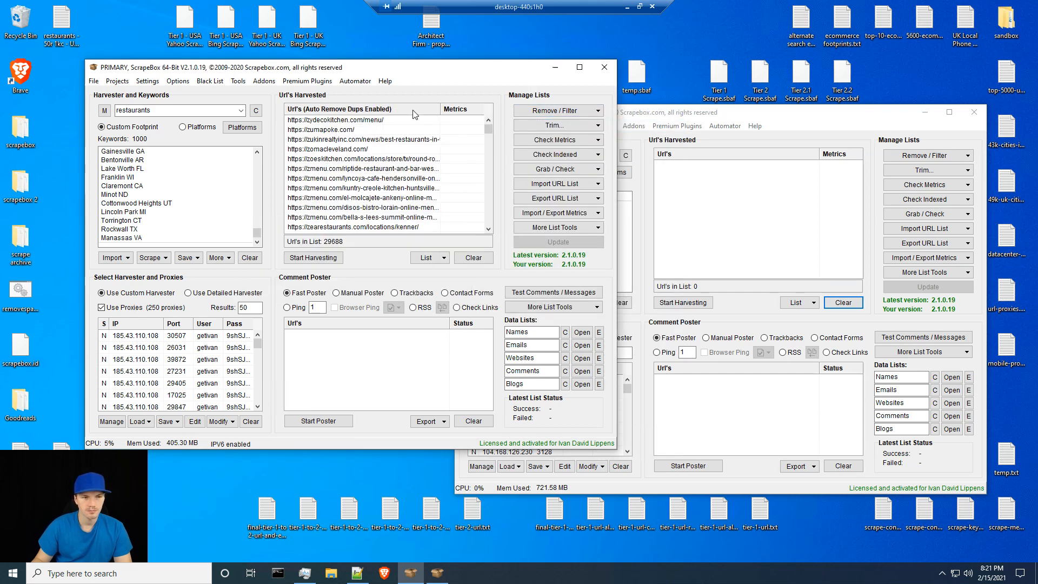
left_click(414, 108)
- Remove entries that are not URLs and entries whose host is an IP from the Bing list
left_click(557, 110)
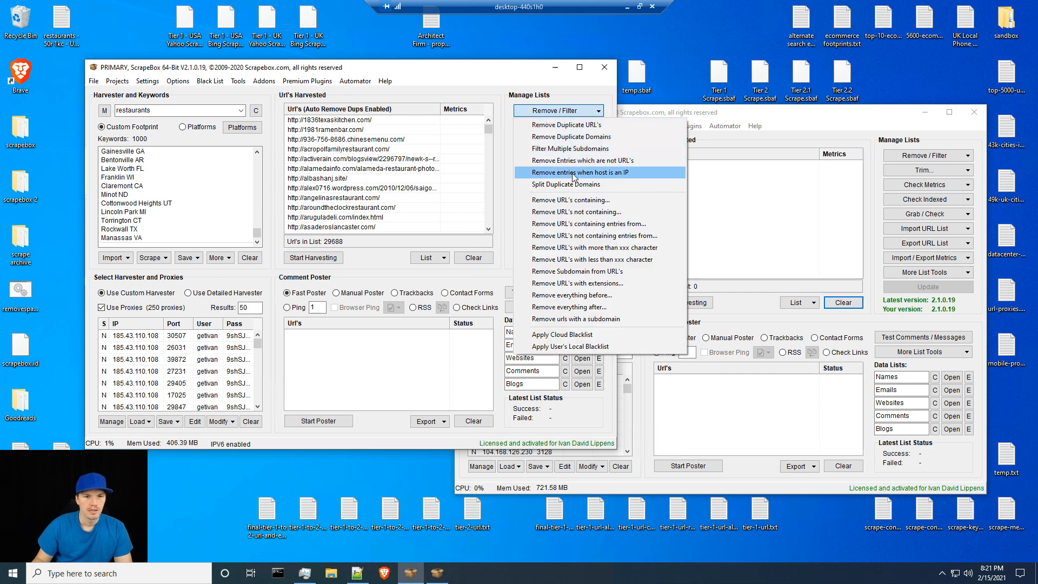
left_click(571, 162)
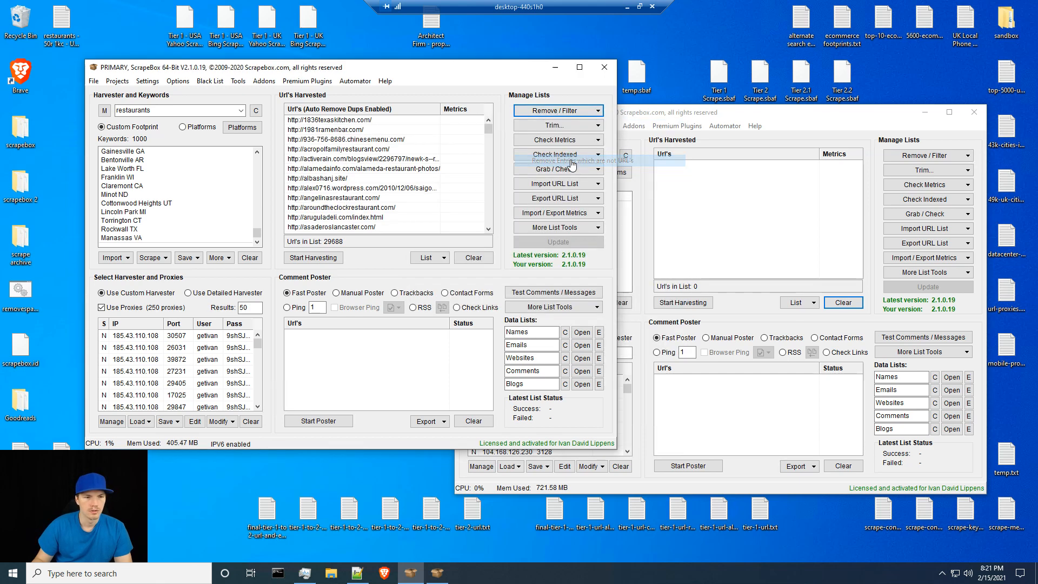
left_click(562, 111)
left_click(561, 174)
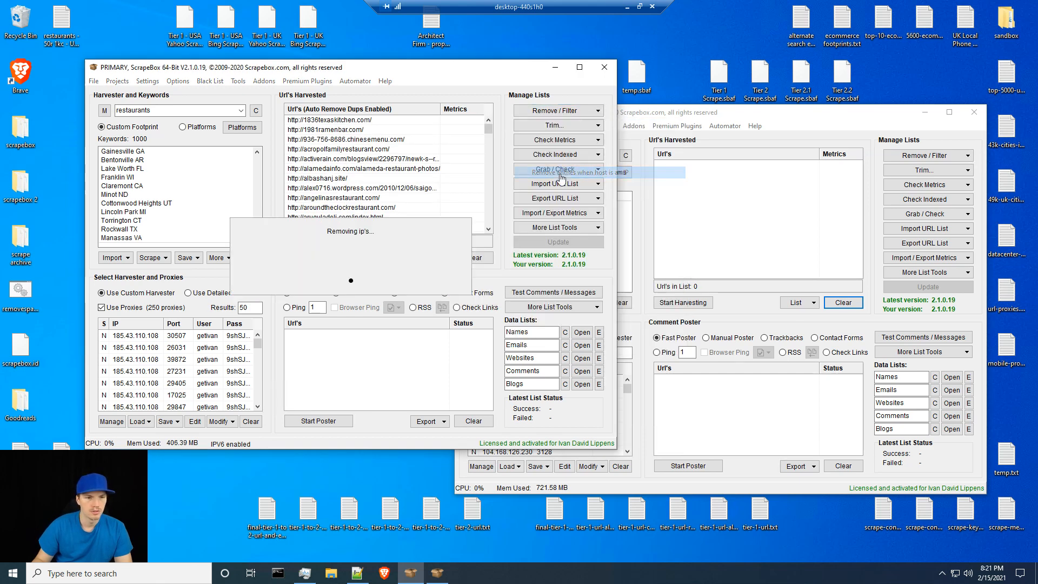
- Remove Bing URLs that have any of the default file extensions, such as .mp3, .pdf and .jpg
left_click(557, 111)
left_click(546, 283)
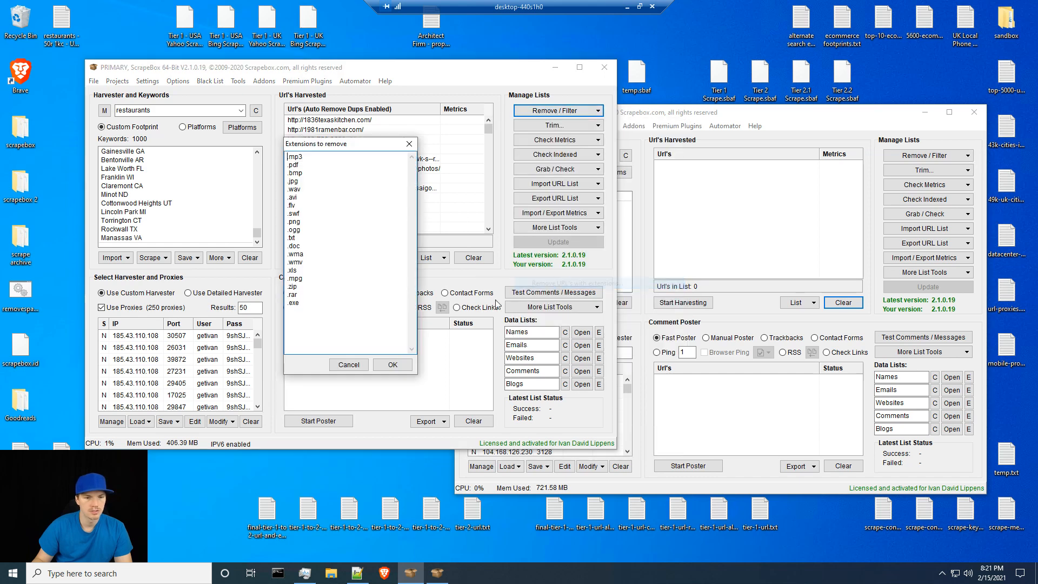
left_click(392, 365)
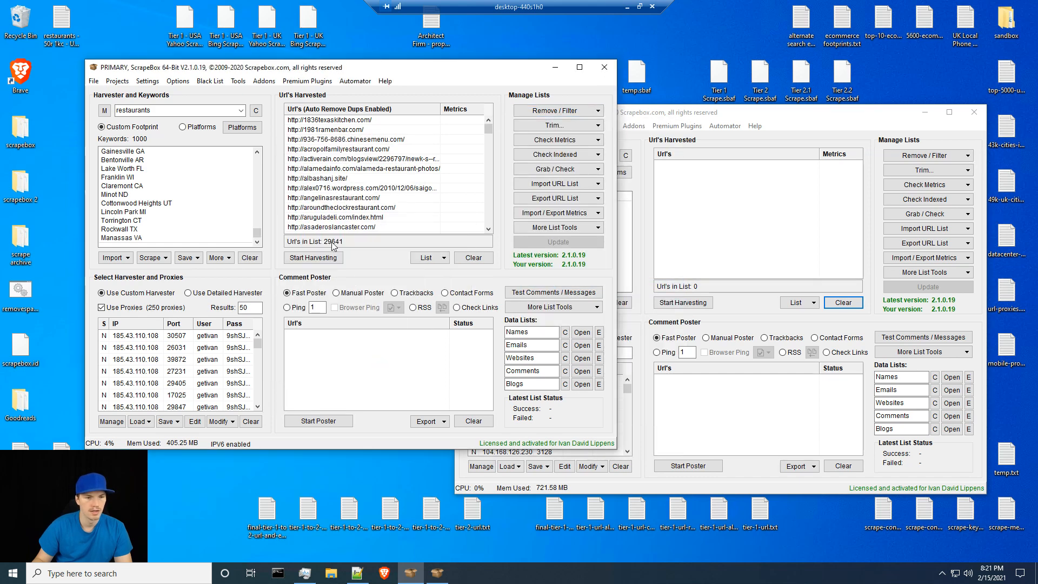
- Export all harvested URLs as text to the Desktop under the name "restaurants - 50r 1kc - USA - Bing - Scrubbed - URLs.txt"
left_click(549, 198)
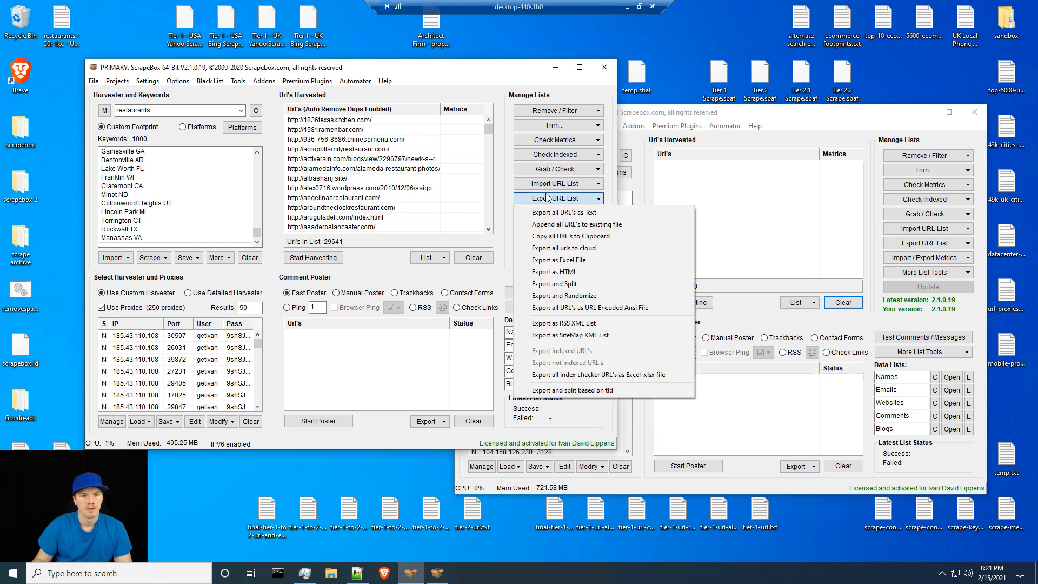
left_click(557, 216)
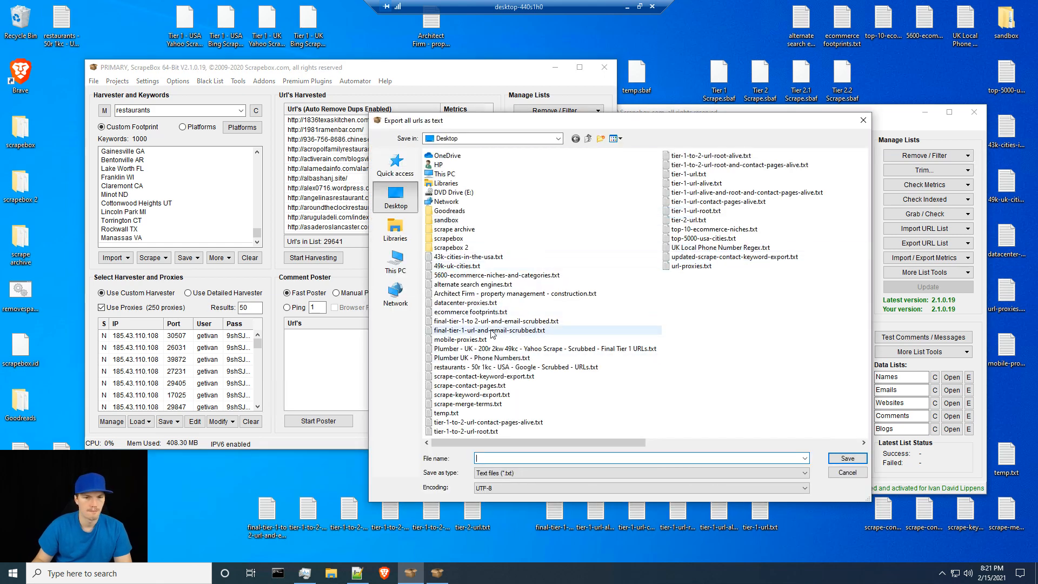
left_click(495, 367)
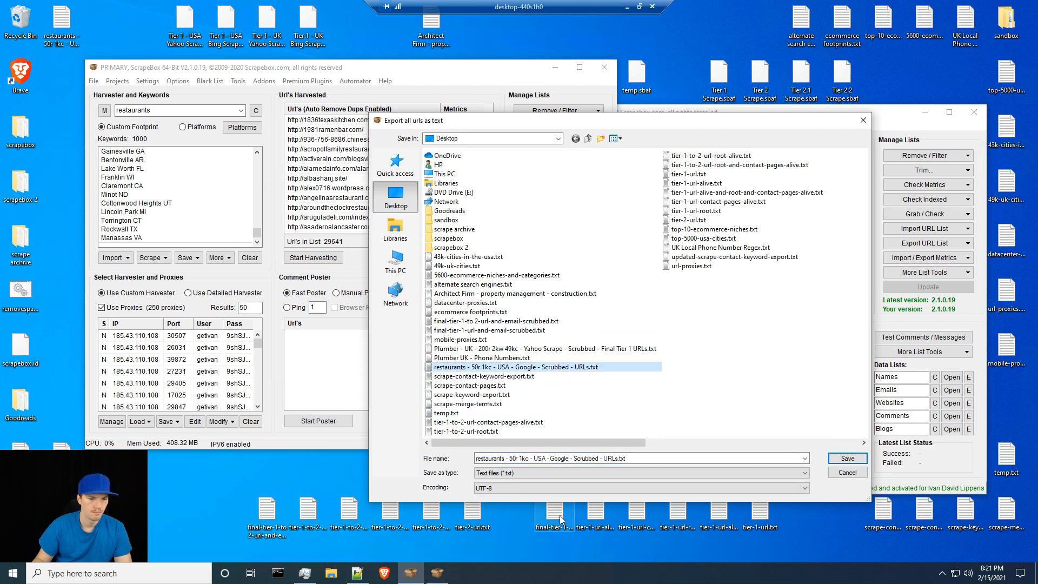
left_click(595, 459)
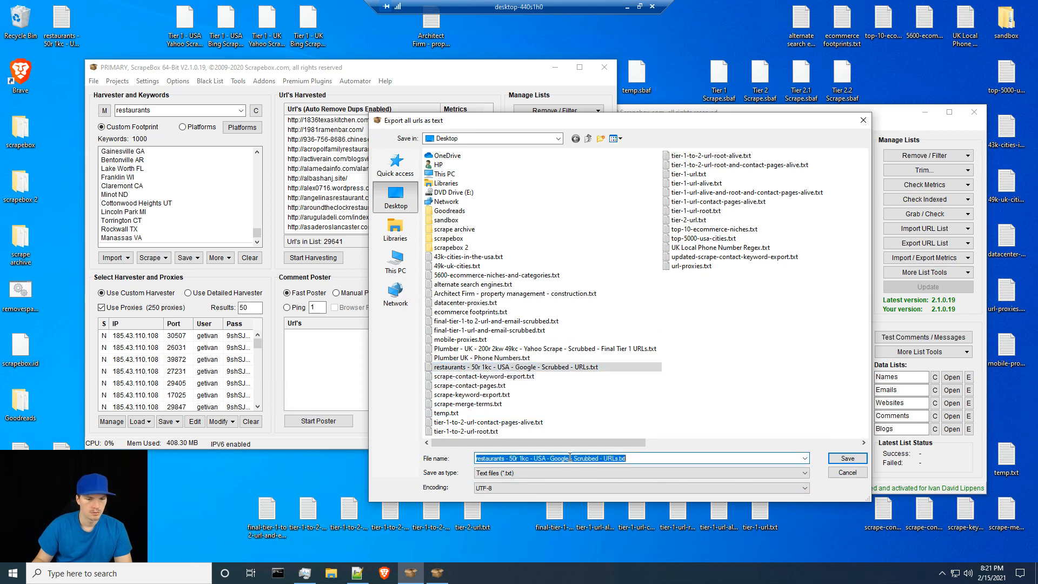
left_click_drag(570, 457, 552, 458)
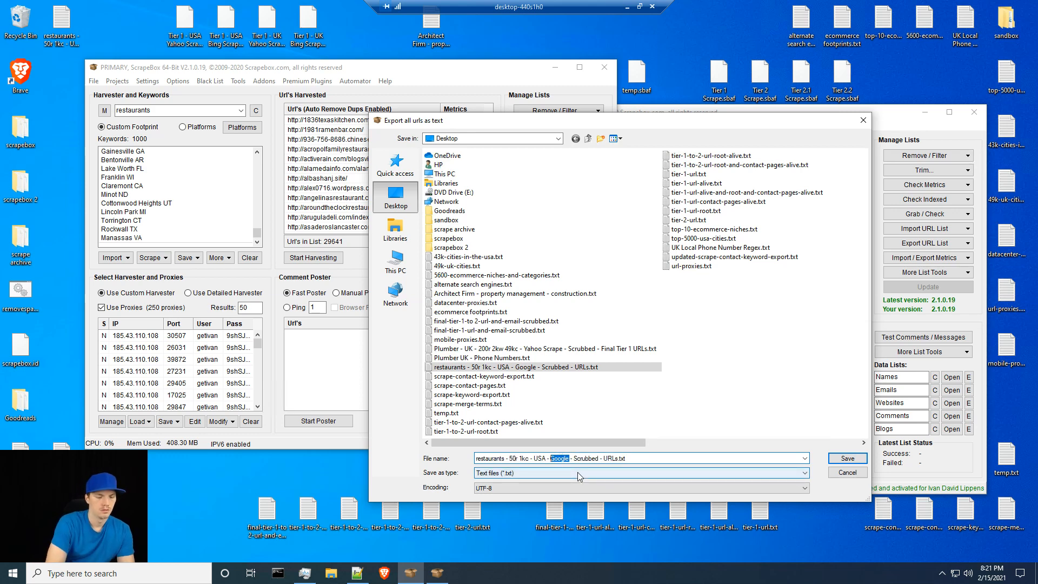
type("Bing")
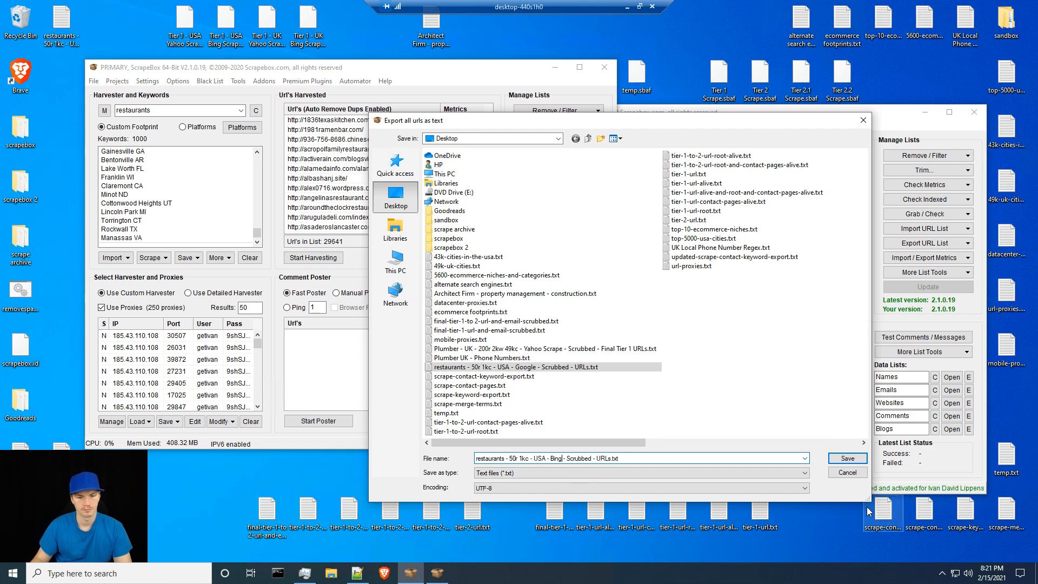
left_click(846, 459)
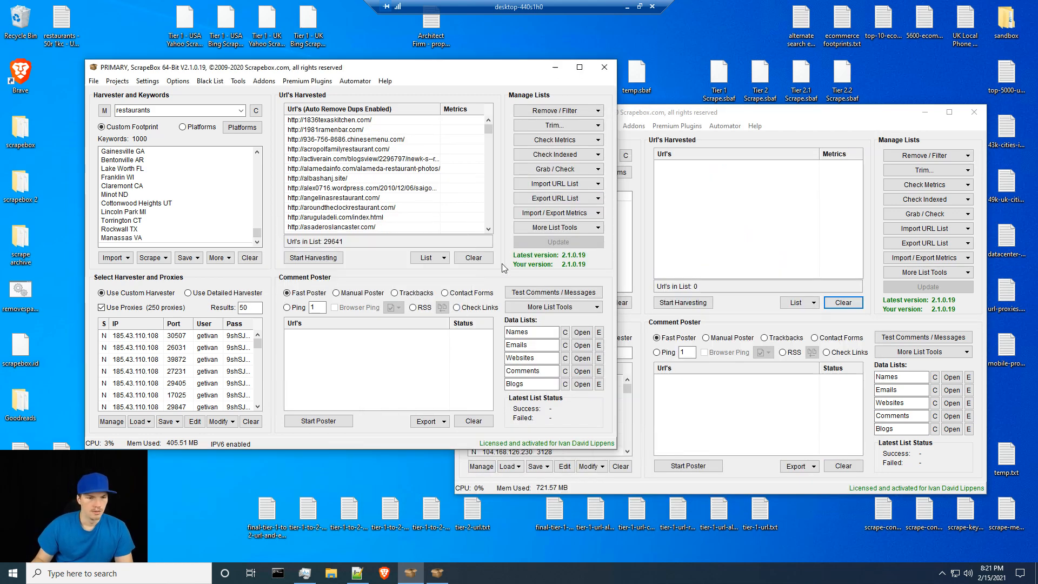
left_click(270, 81)
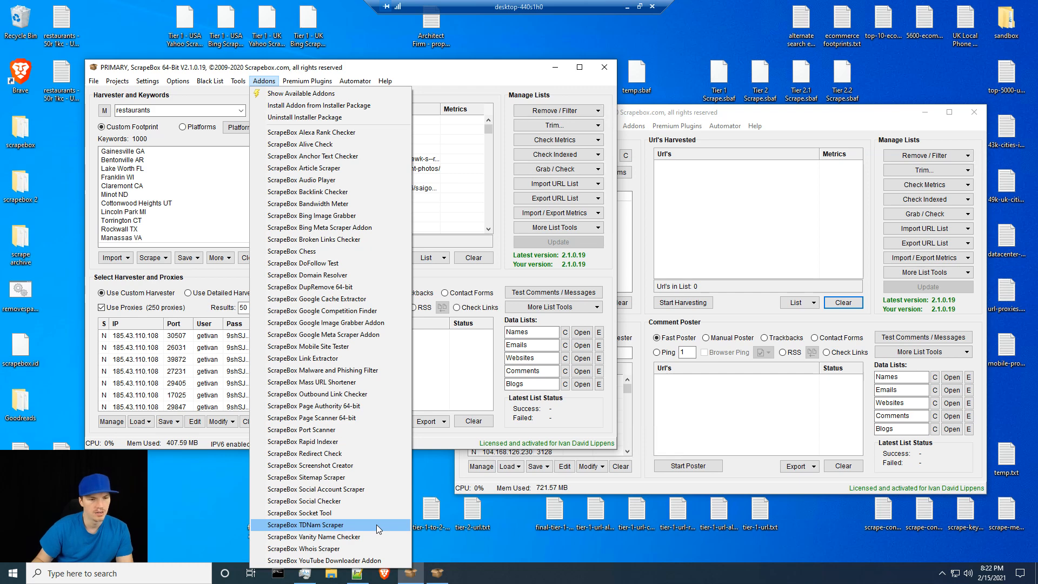
left_click(441, 279)
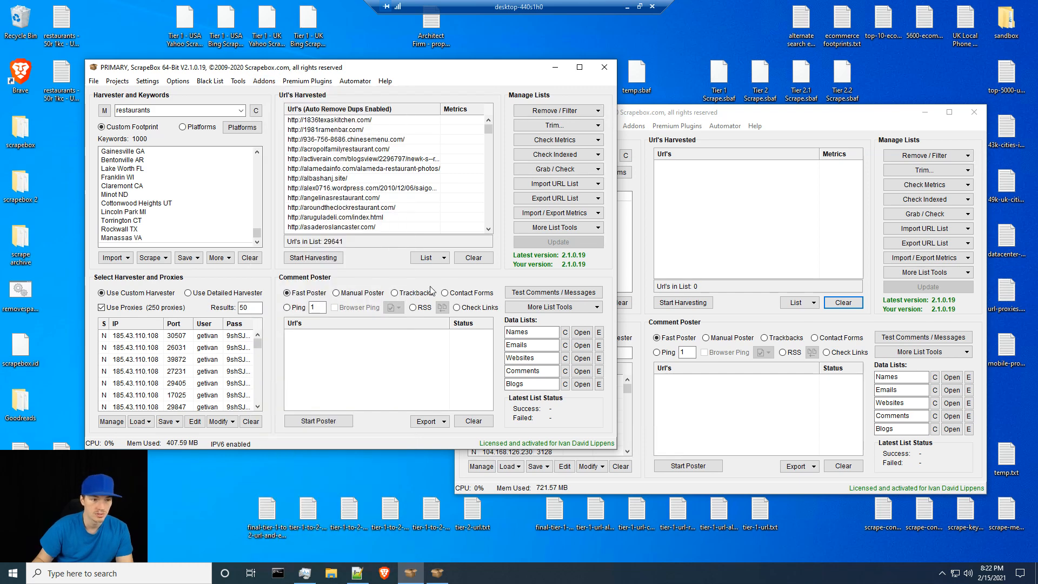
left_click(579, 108)
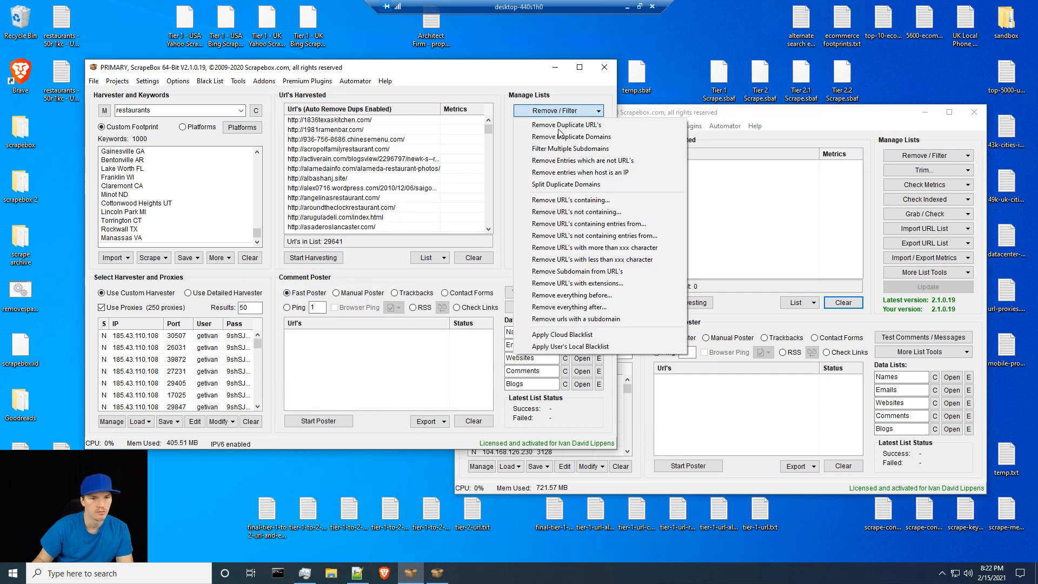
left_click(495, 251)
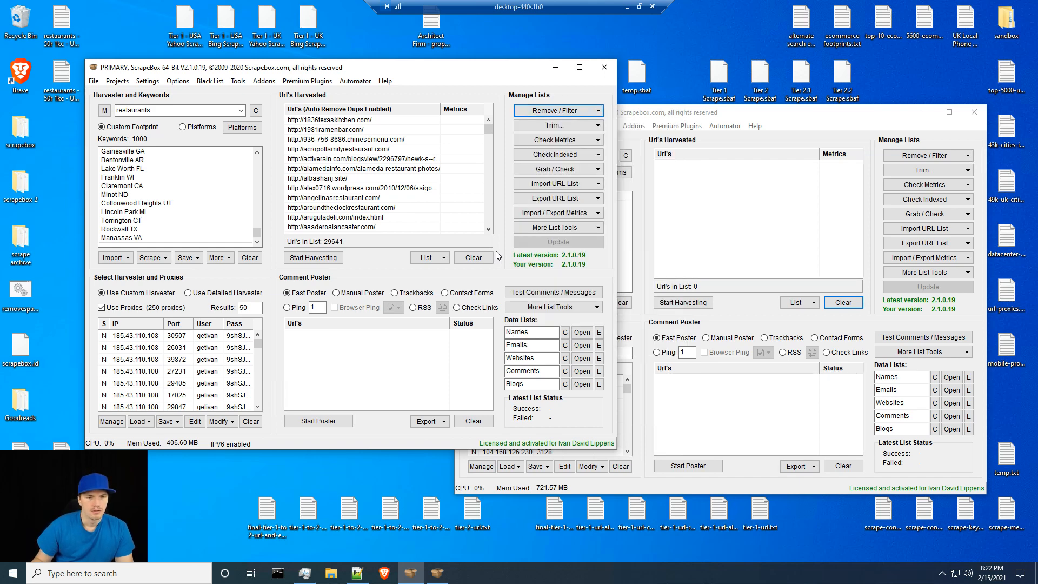
left_click(238, 81)
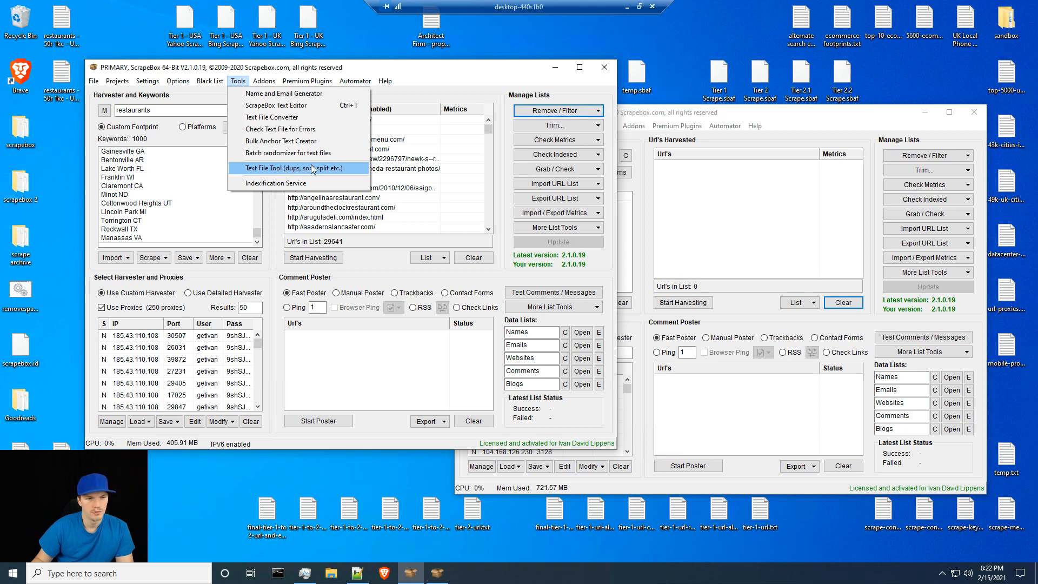
left_click(498, 229)
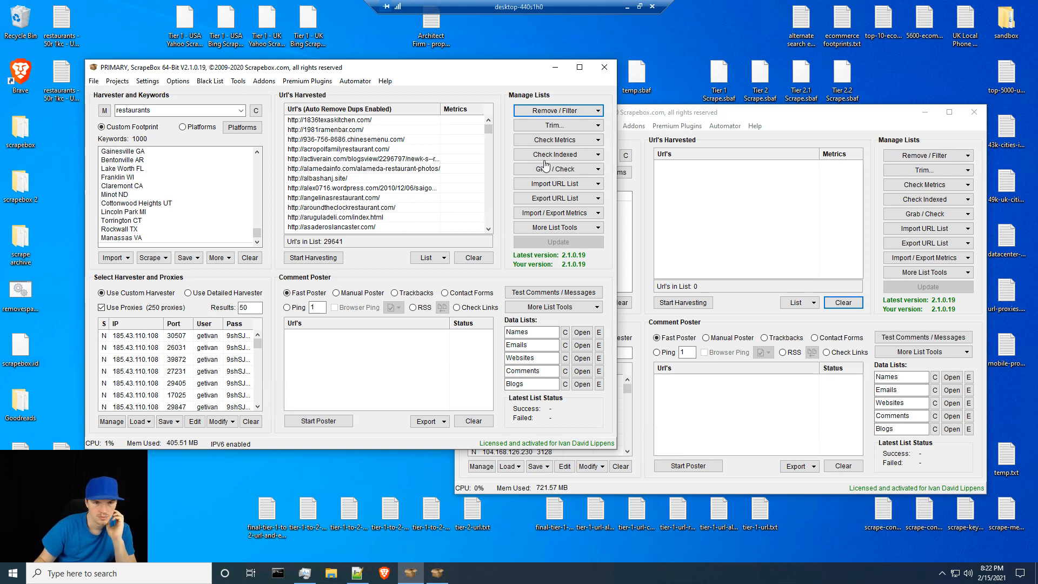
left_click(565, 112)
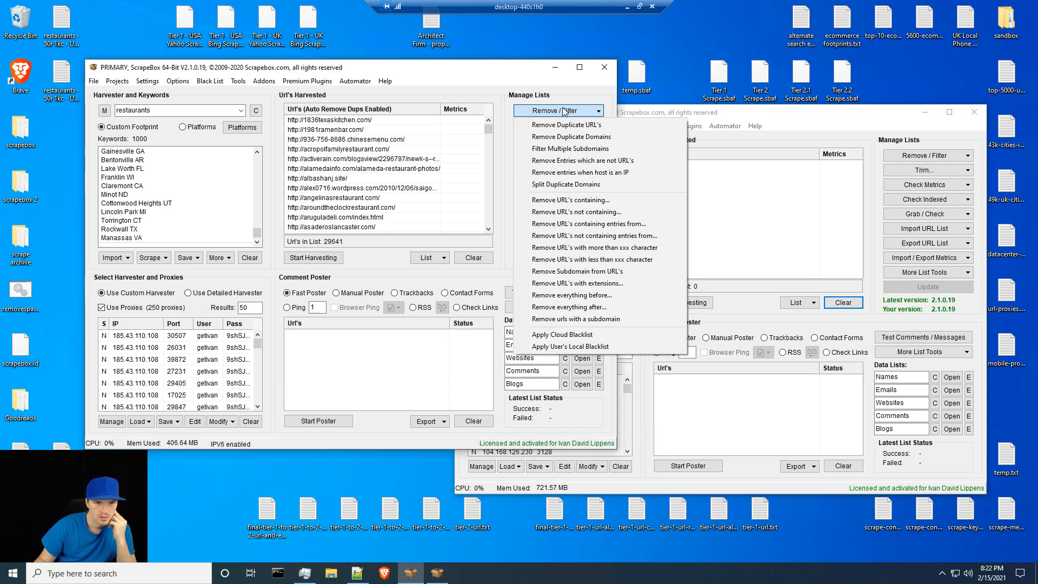
left_click(570, 111)
left_click(557, 126)
left_click(557, 128)
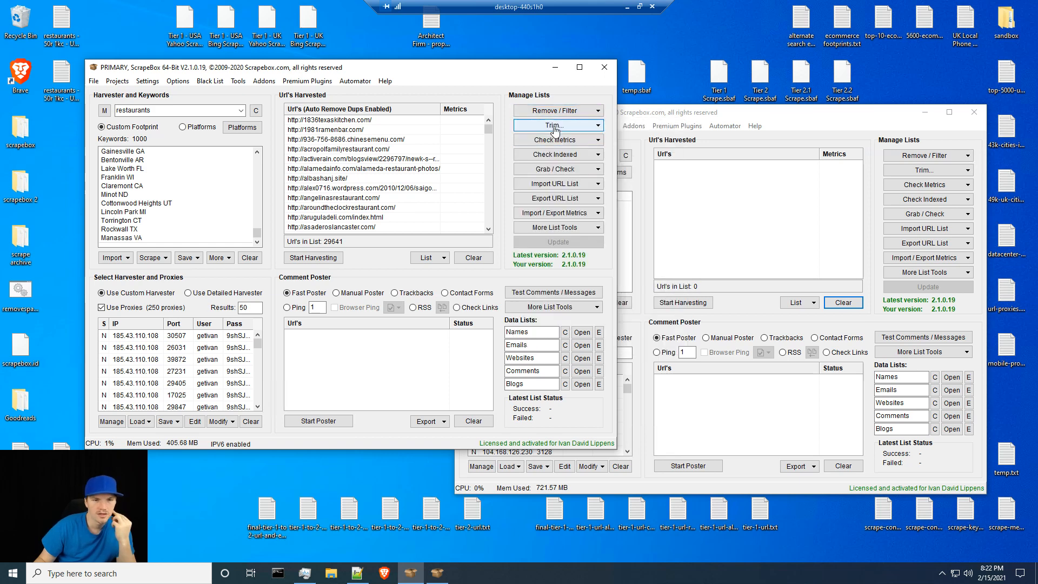
left_click(555, 141)
left_click(554, 142)
left_click(552, 155)
left_click(552, 155)
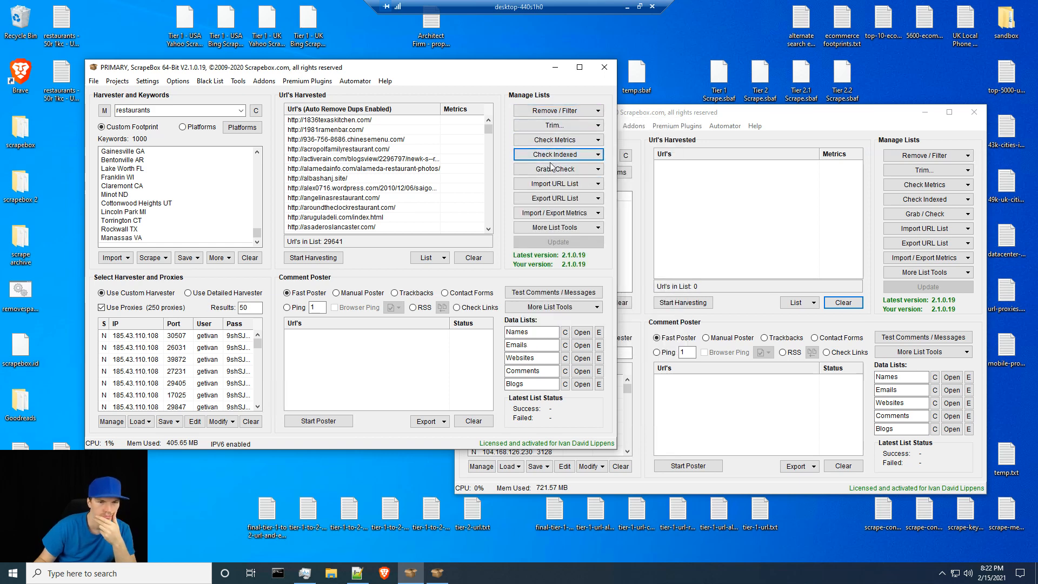
left_click(551, 170)
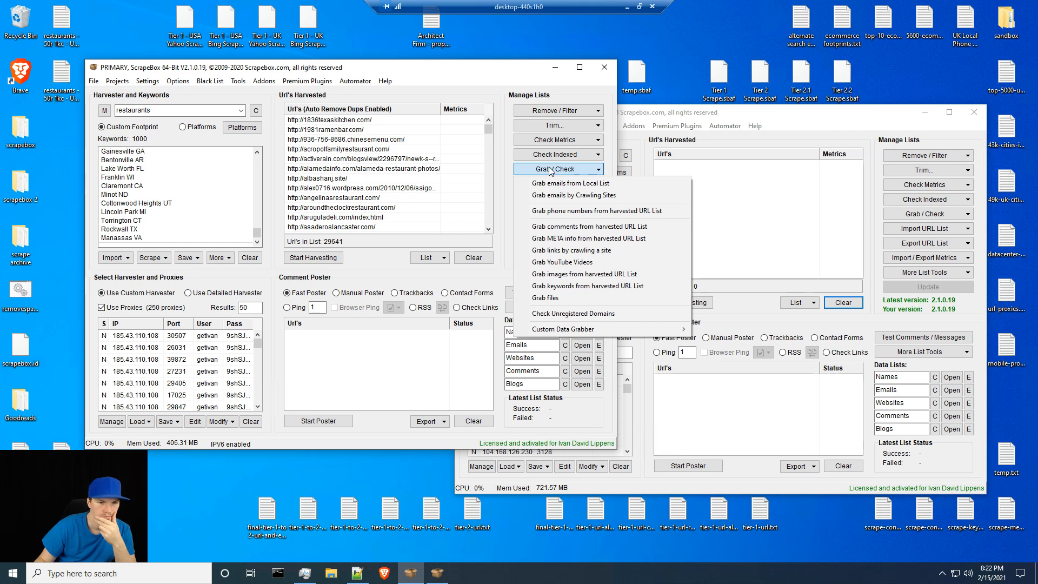
left_click(551, 170)
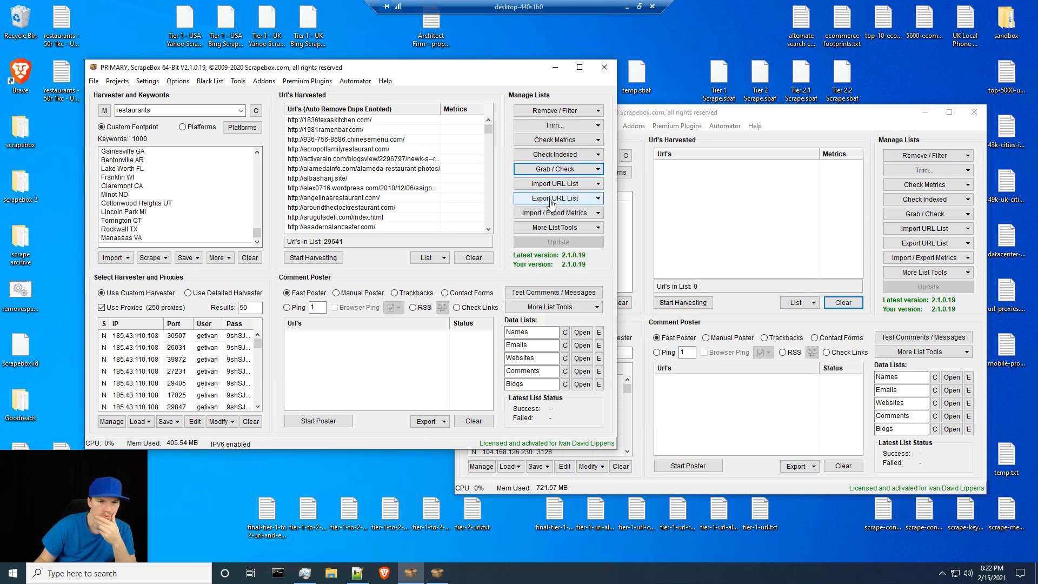
left_click(550, 214)
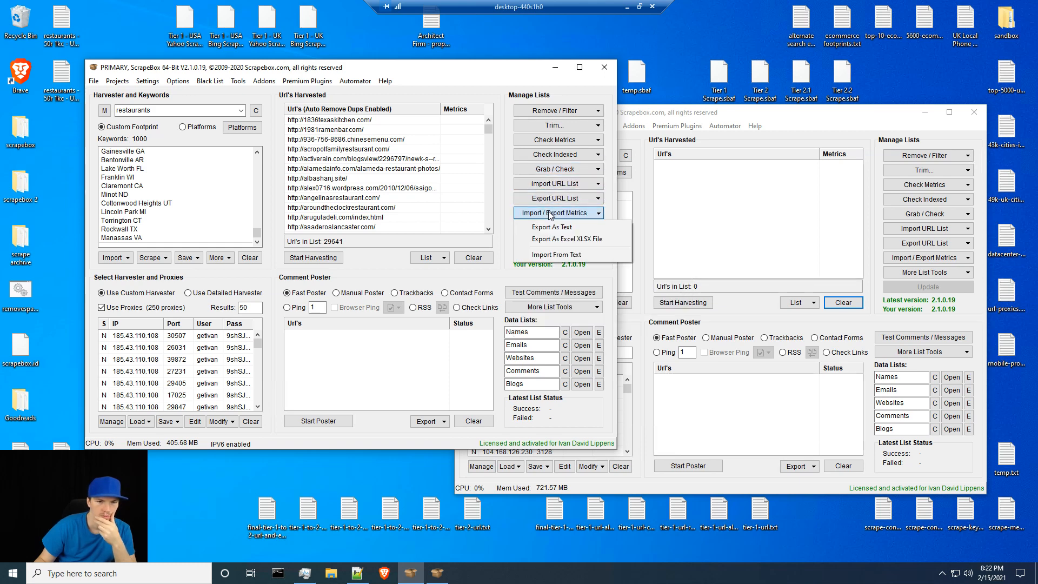
left_click(550, 214)
left_click(547, 229)
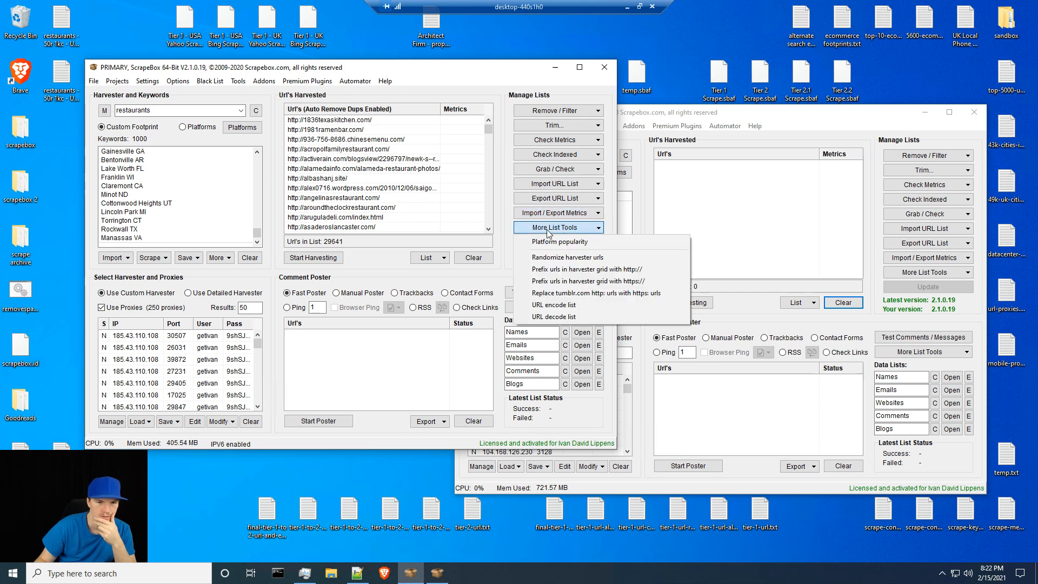
left_click(538, 232)
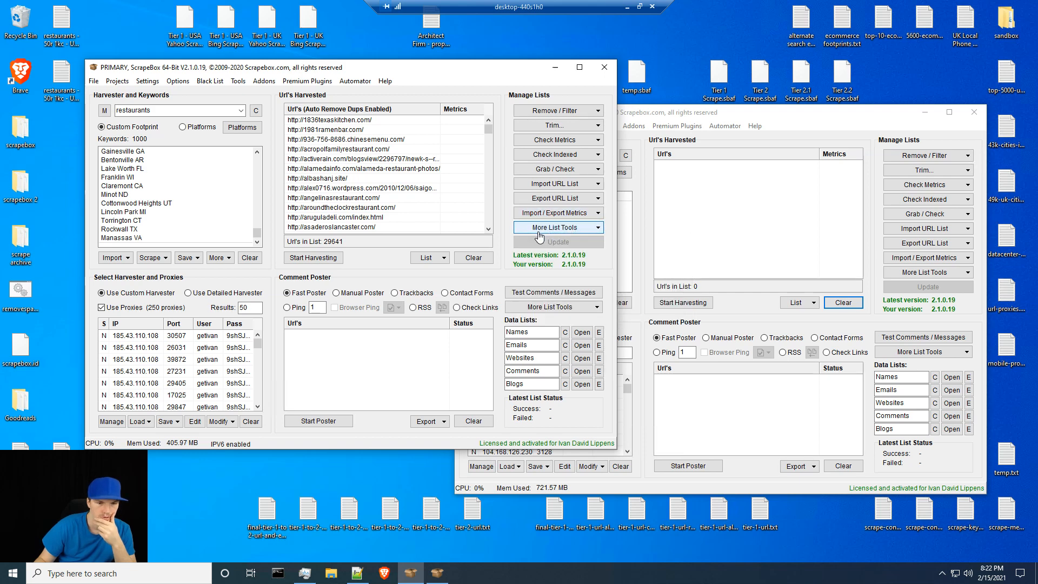
left_click(551, 309)
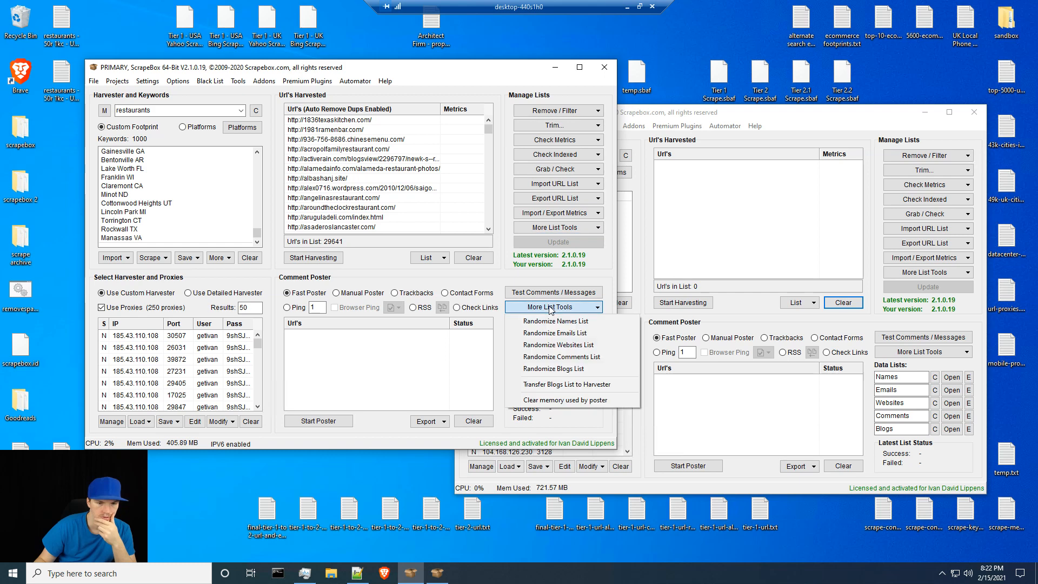
left_click(550, 307)
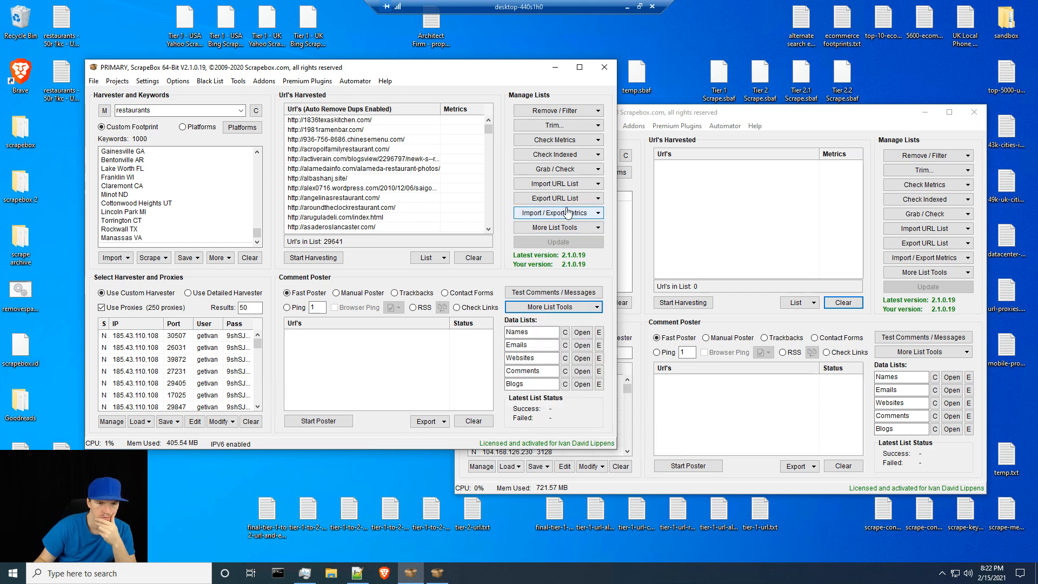
left_click(555, 111)
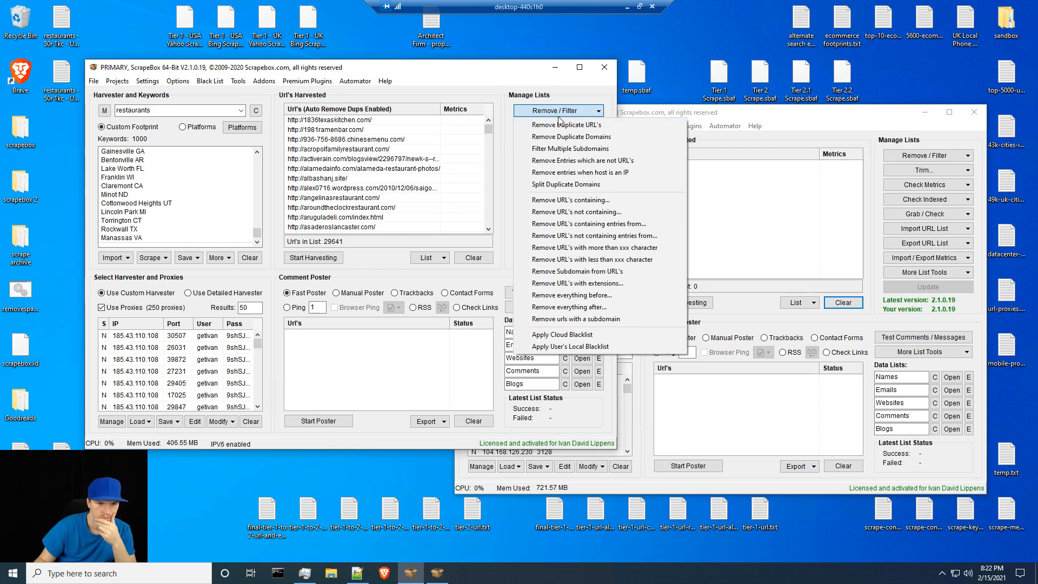
left_click(557, 112)
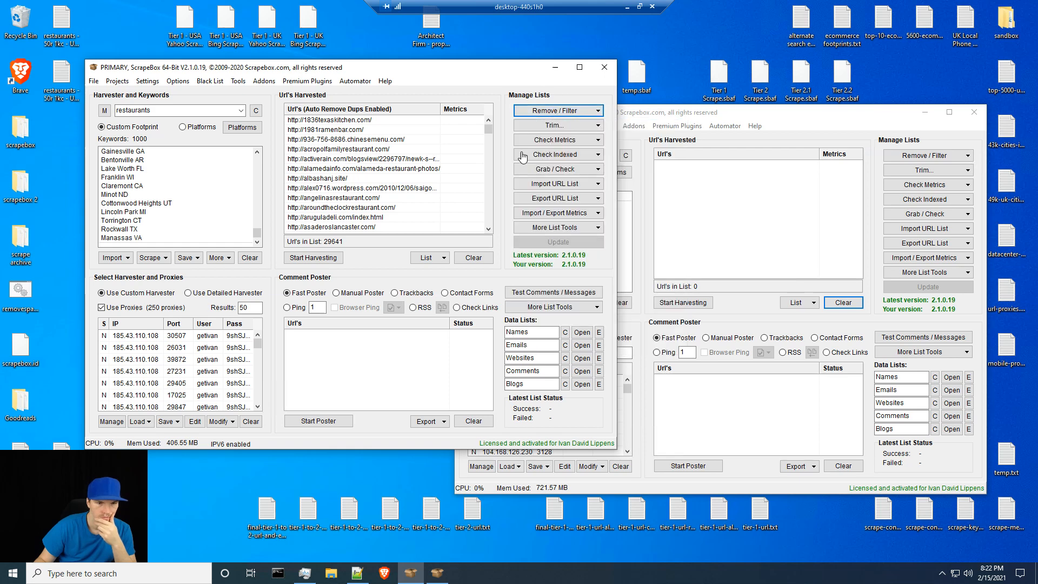
left_click(264, 81)
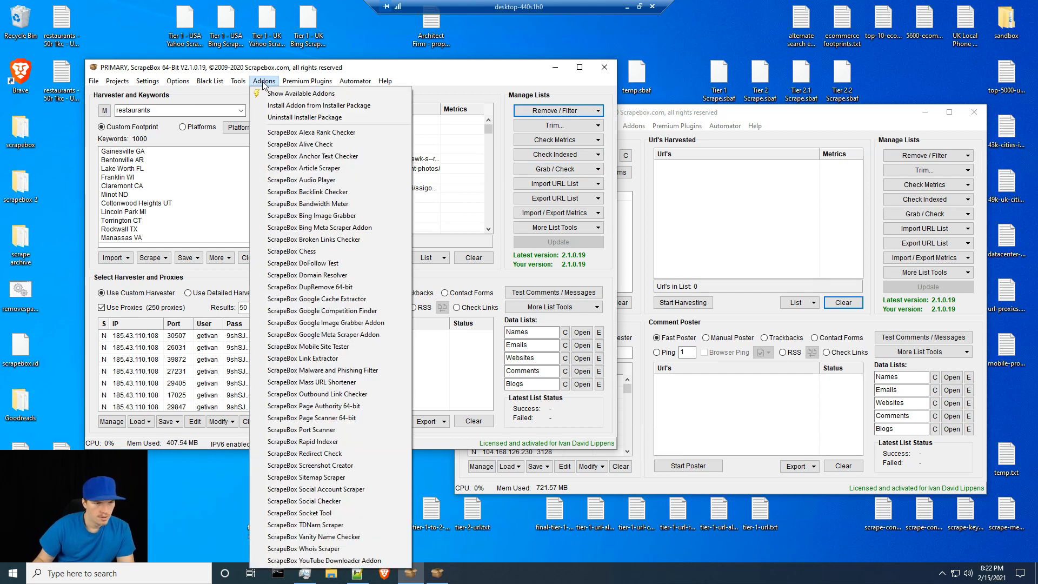
left_click(264, 82)
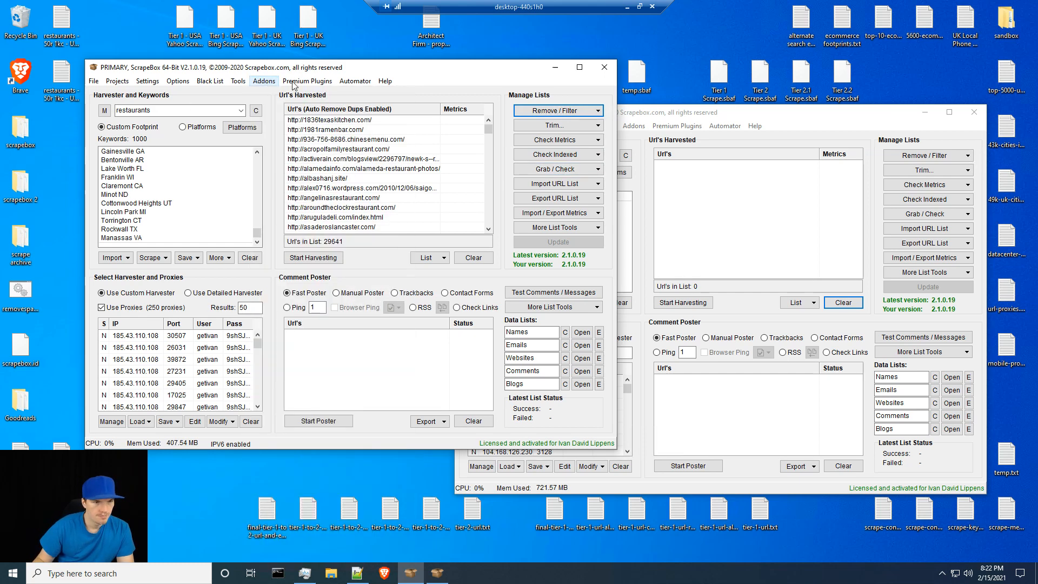
left_click(239, 83)
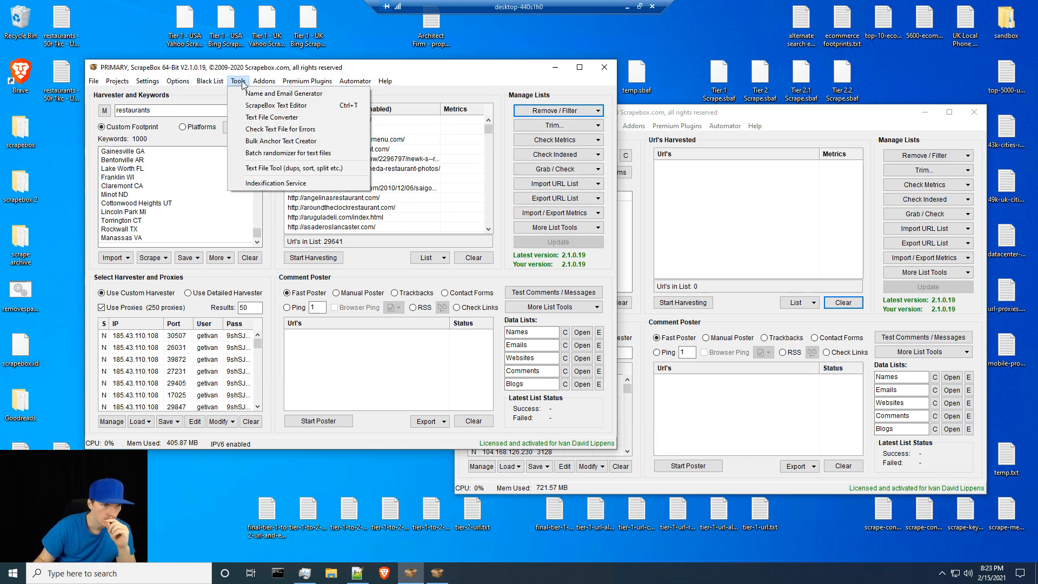
left_click(243, 83)
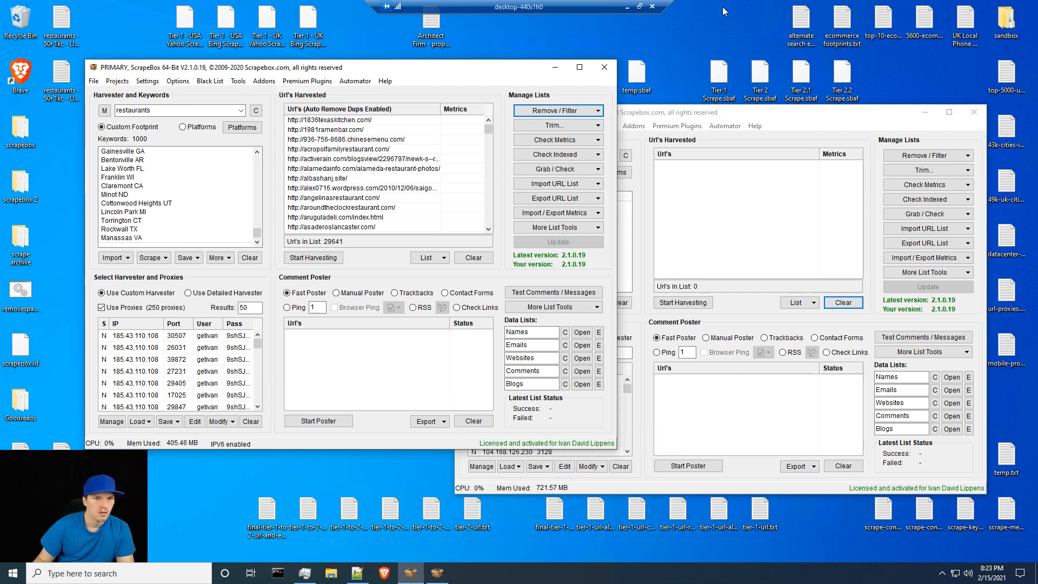
- Clear the harvested list and load "restaurants - 50r 1kc - USA - Bing - Scrubbed - URLs.txt" from the Desktop into it
left_click(640, 6)
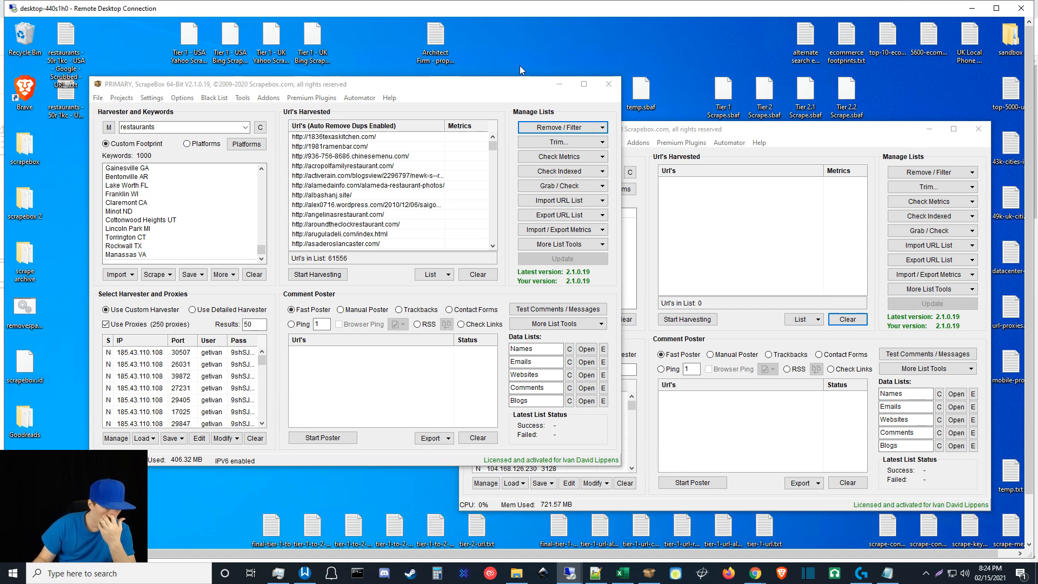
left_click(478, 275)
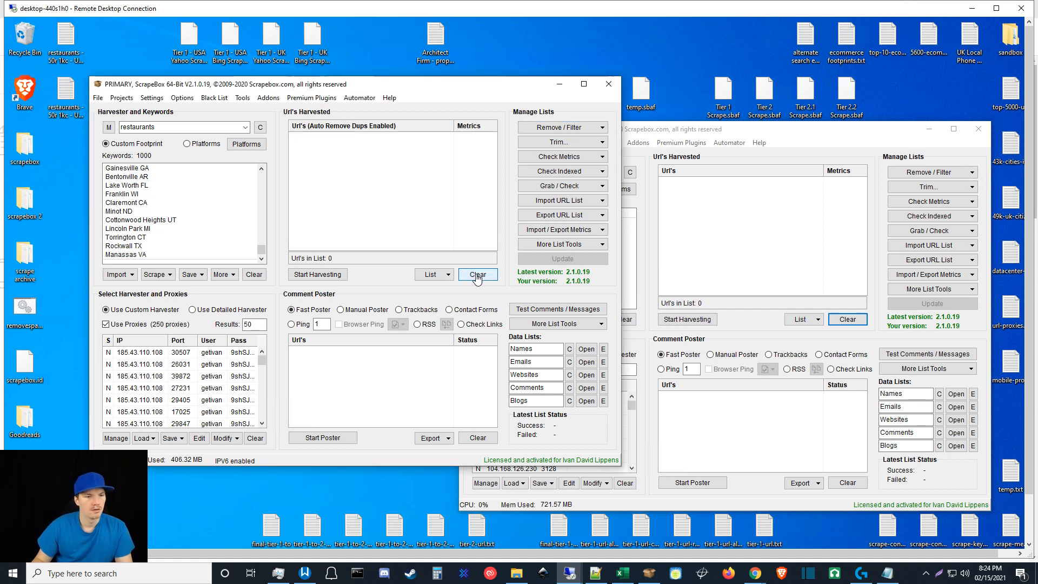
left_click_drag(64, 96, 373, 236)
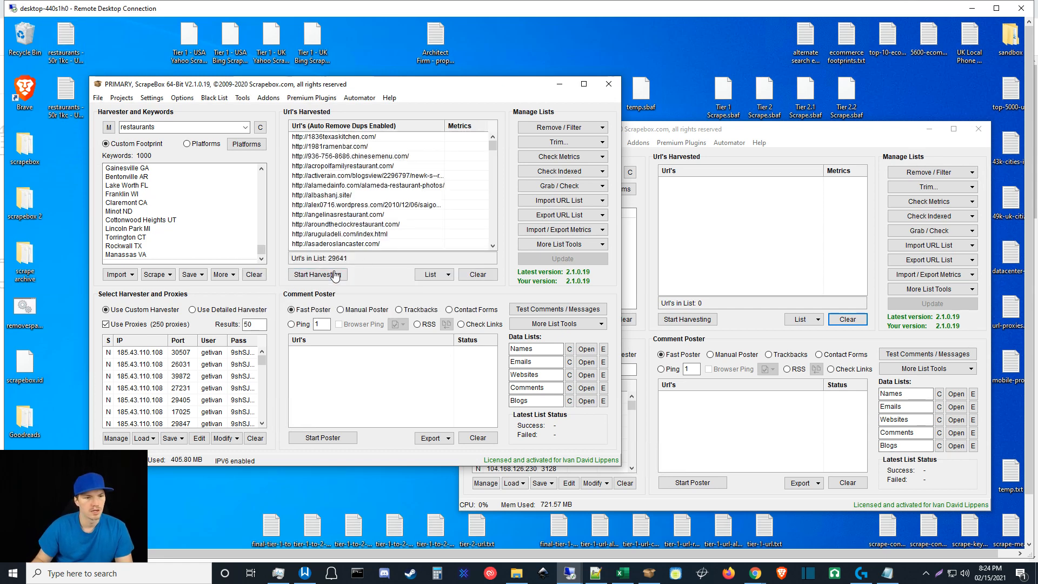
- Open the exported Google scrubbed URL file in Notepad++, check how many lines it contains, and close it
left_click(66, 99)
left_click(62, 43)
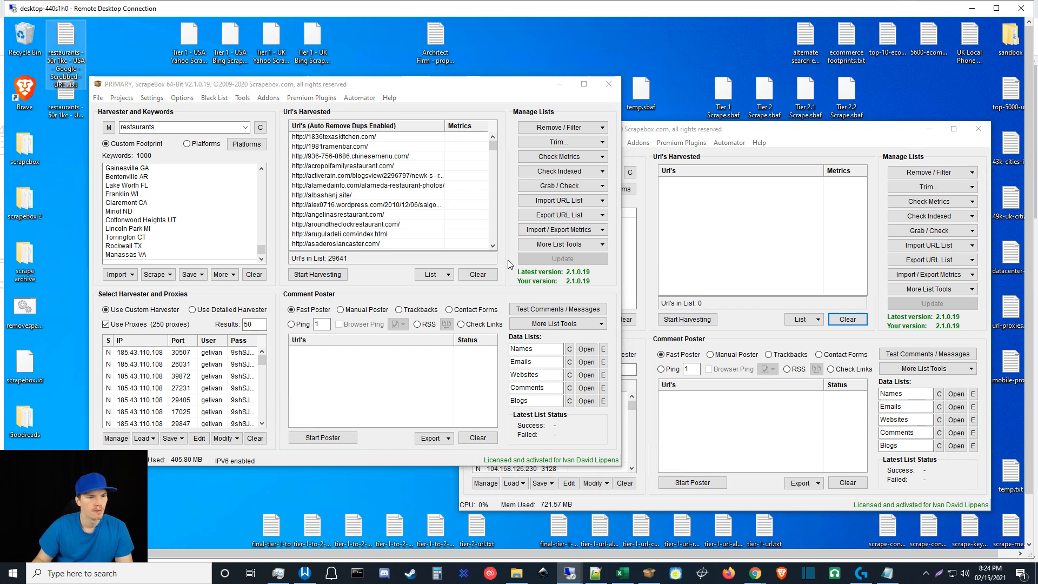
right_click(76, 55)
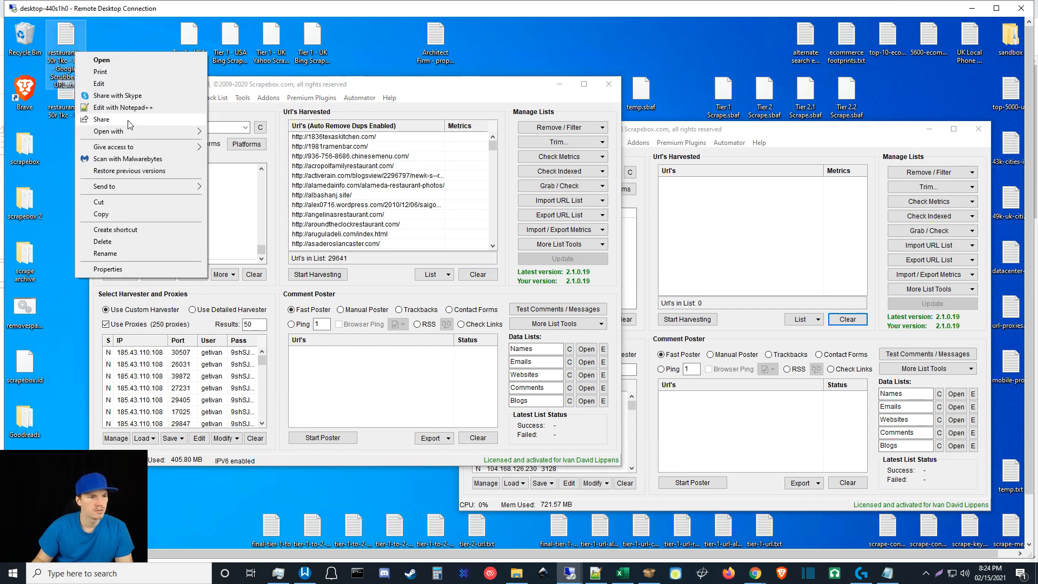
left_click(129, 109)
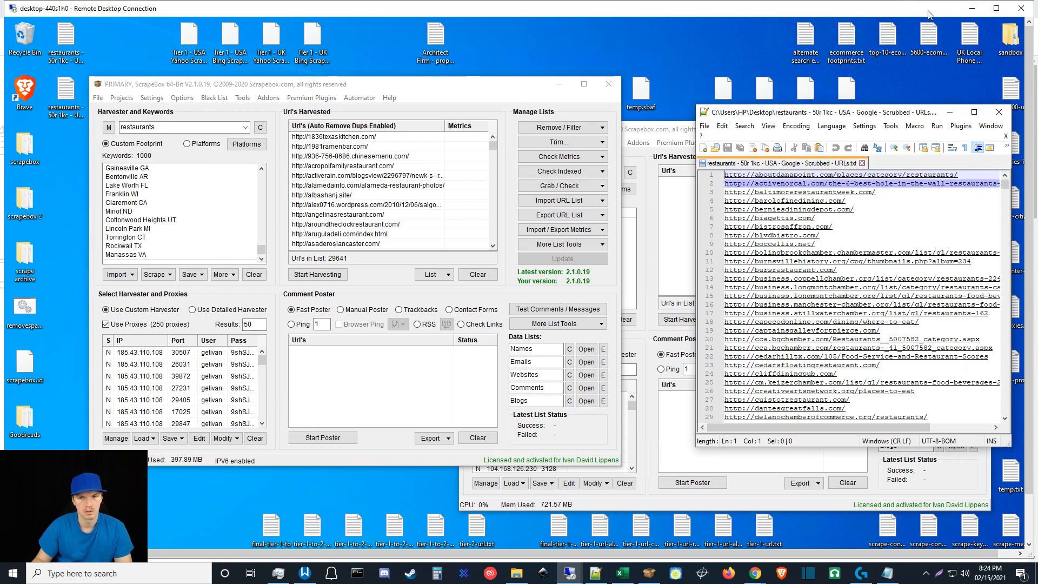
left_click(997, 8)
left_click(895, 227)
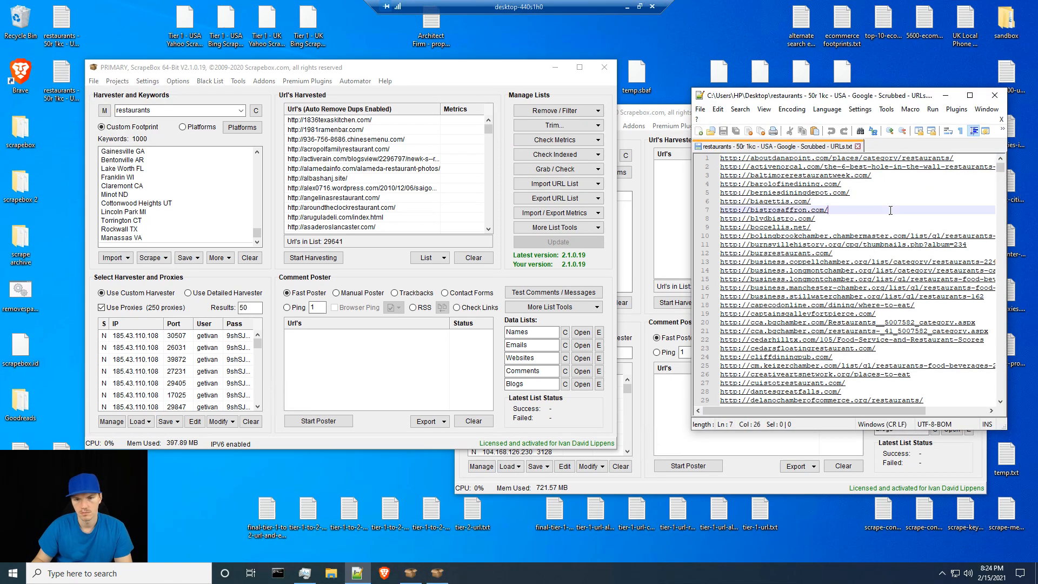
key("ctrl+a")
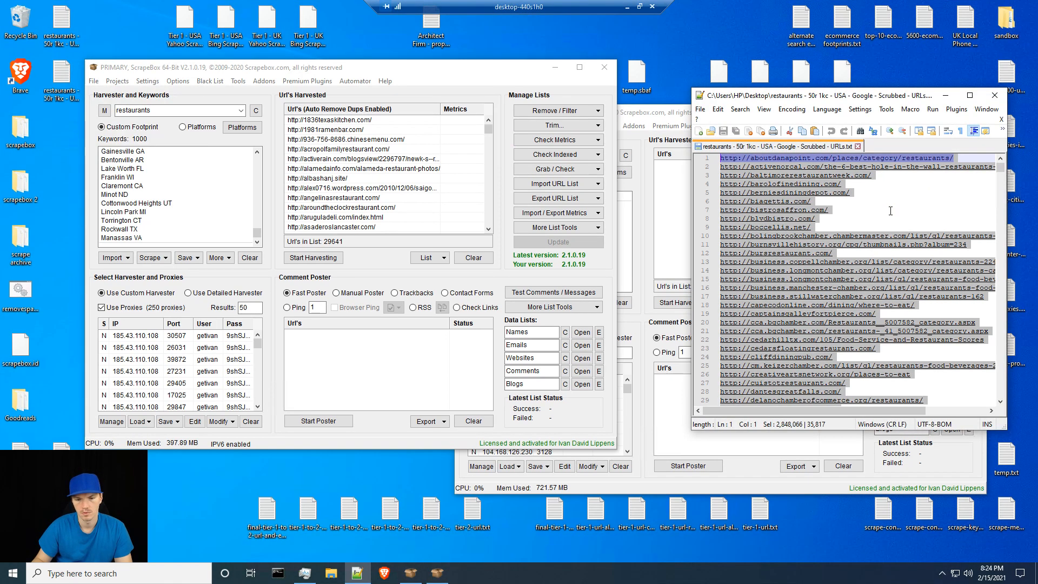
left_click(858, 147)
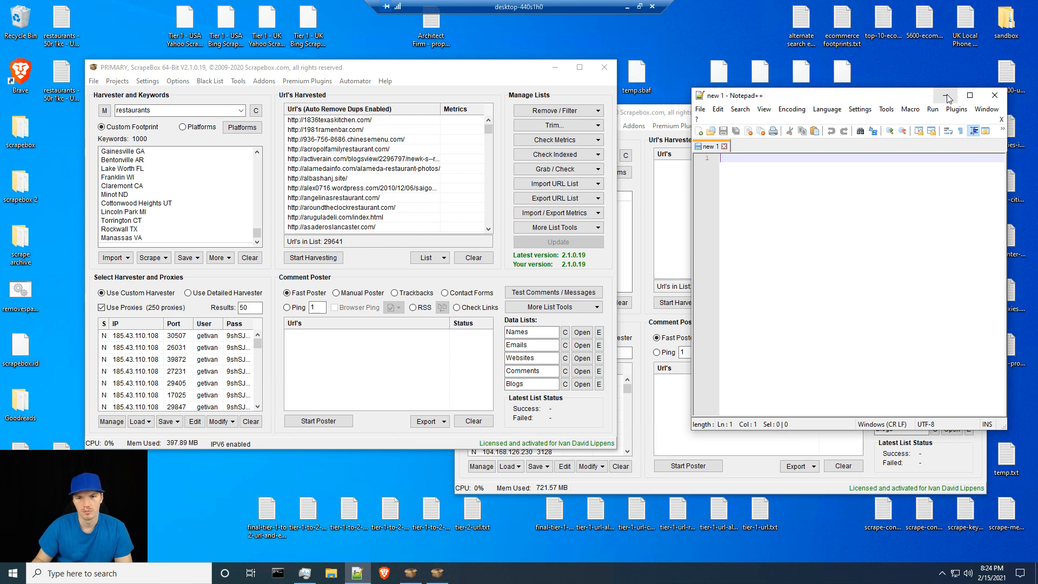
left_click(945, 95)
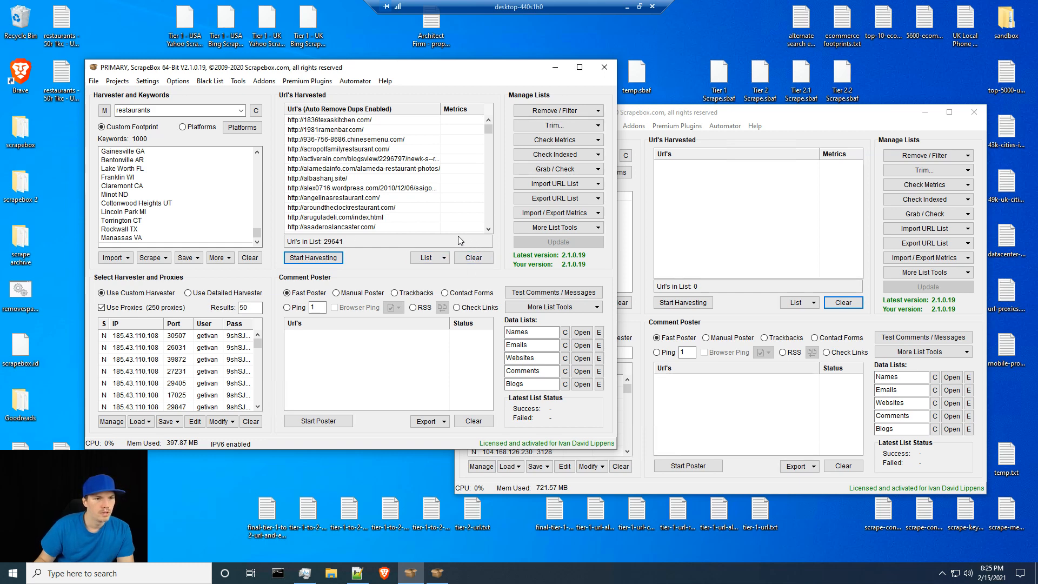
- Reopen the Google URL file in Notepad++ and select its whole contents to recheck the entry count, then close the file
left_click(358, 577)
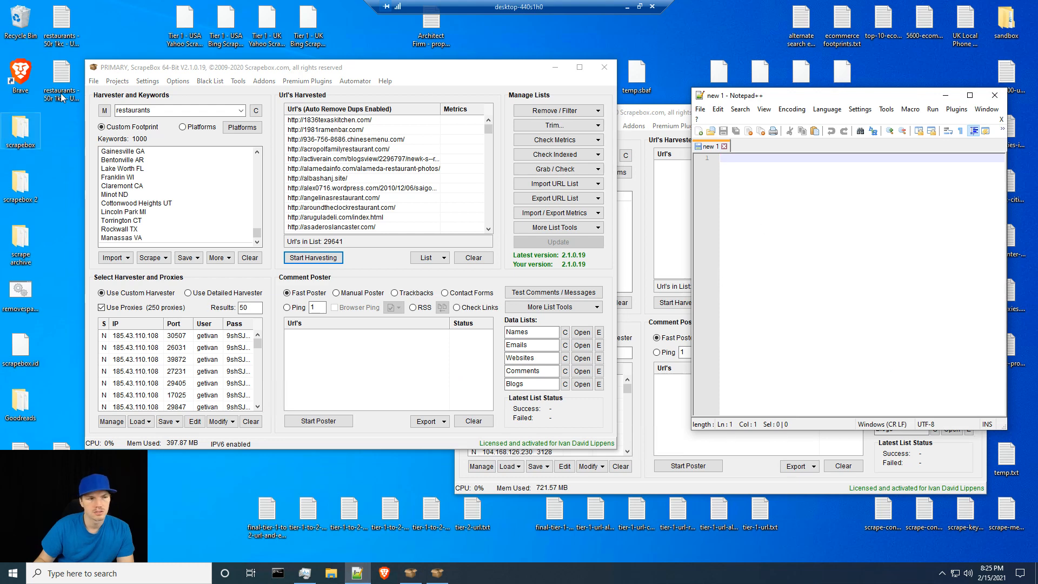
right_click(60, 23)
left_click(101, 78)
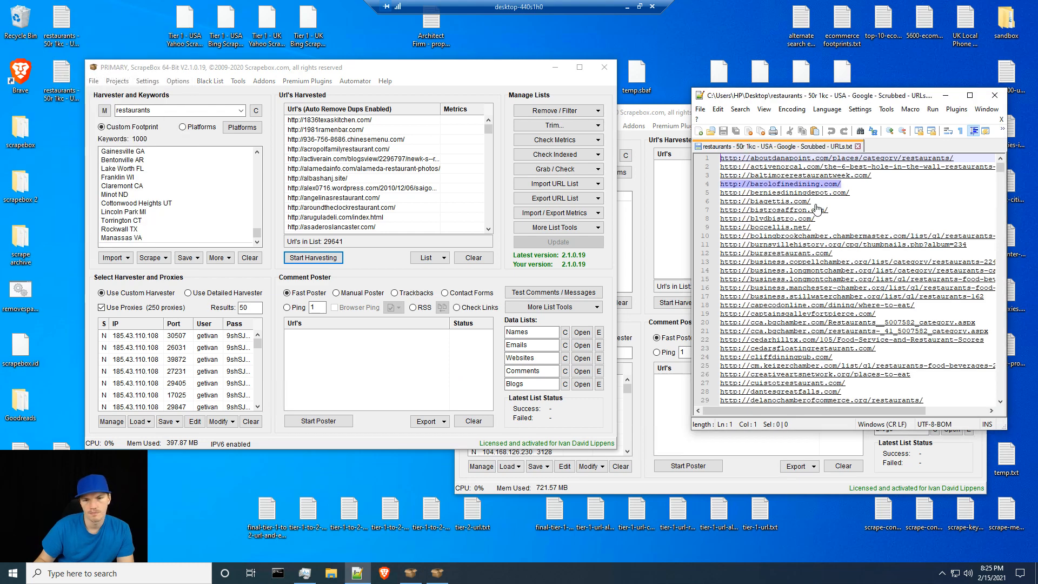
key("ctrl+a")
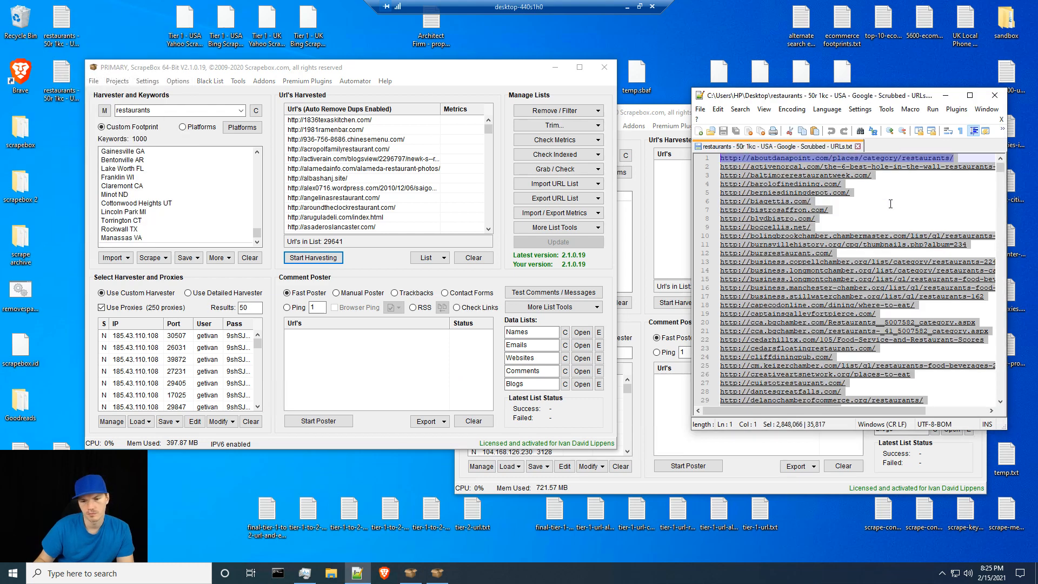
left_click(858, 146)
- Append the exported Google URL file to the harvested Bing list and note 65457 in a new Notepad++ document
left_click(60, 21)
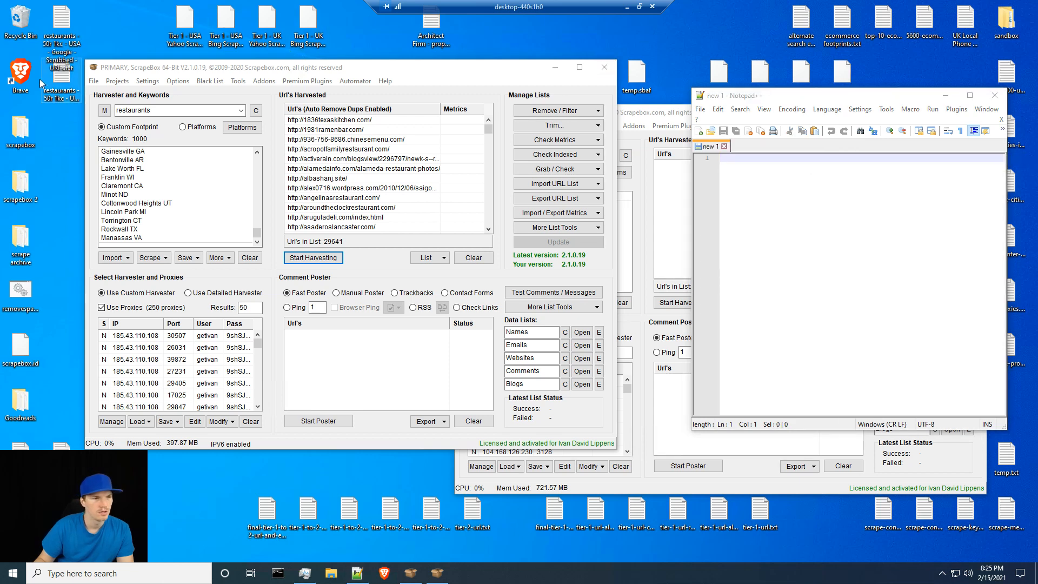
left_click_drag(59, 27, 422, 167)
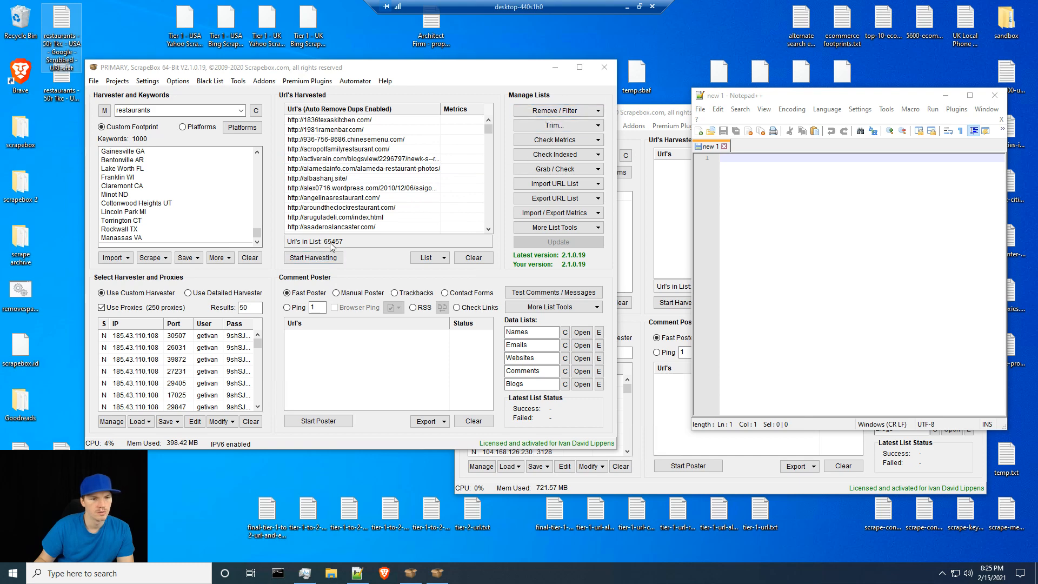
left_click(821, 209)
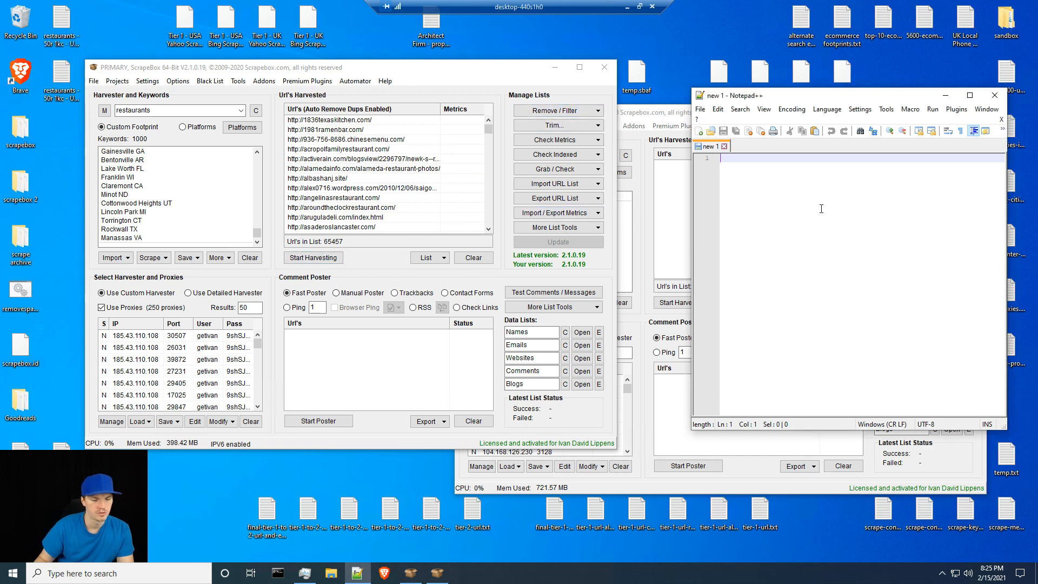
type("65")
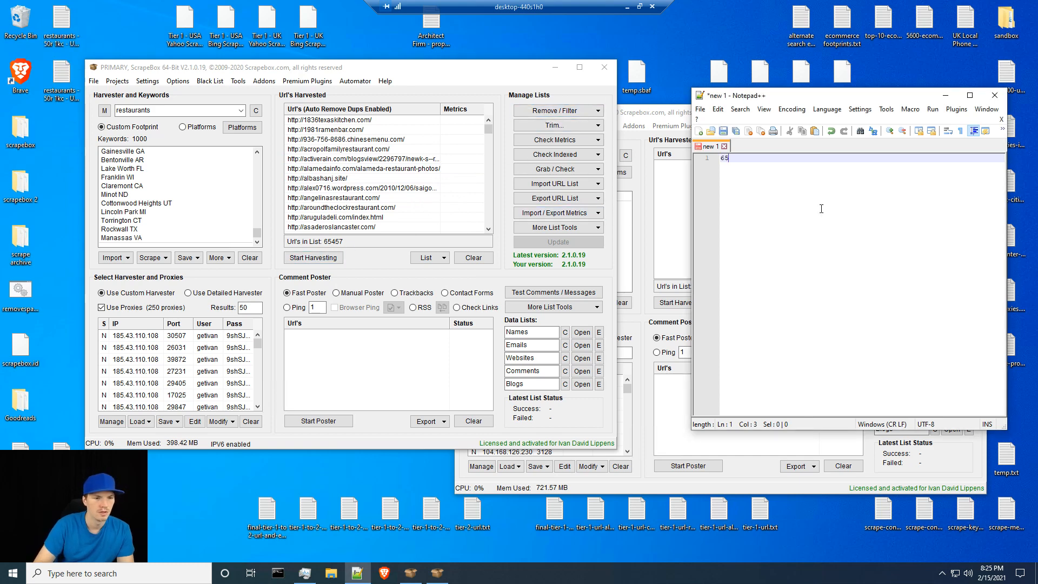
type("457")
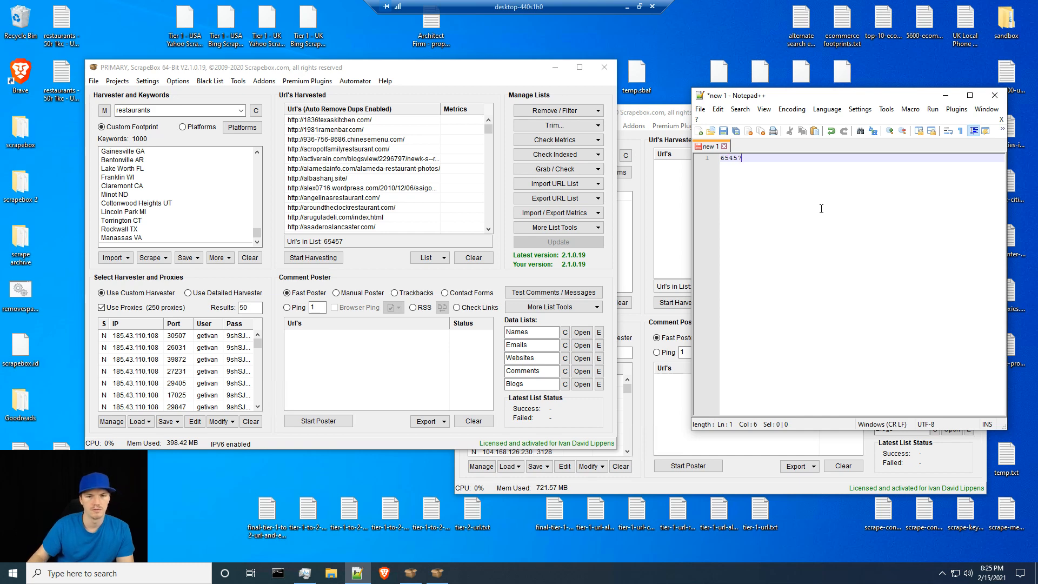
- Remove duplicate URLs from the combined Google and Bing list and extend the Notepad++ note to "65457 - 61556"
left_click(557, 110)
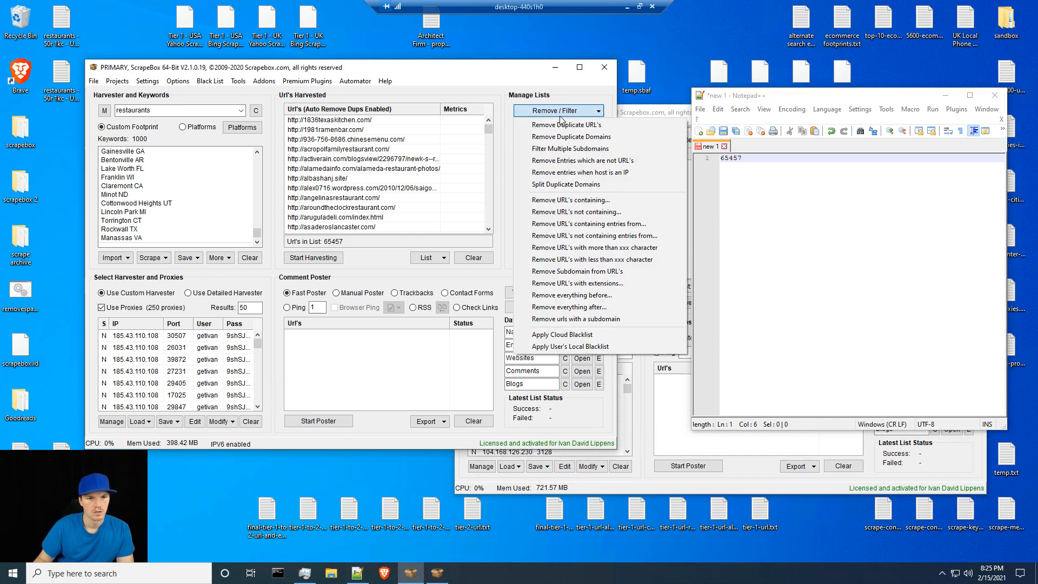
left_click(560, 127)
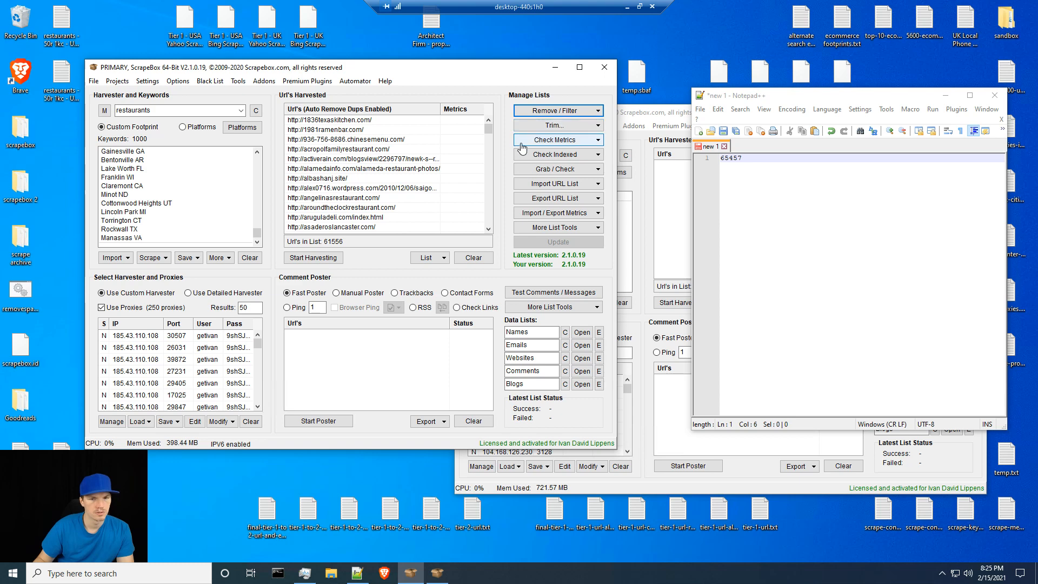
left_click(799, 162)
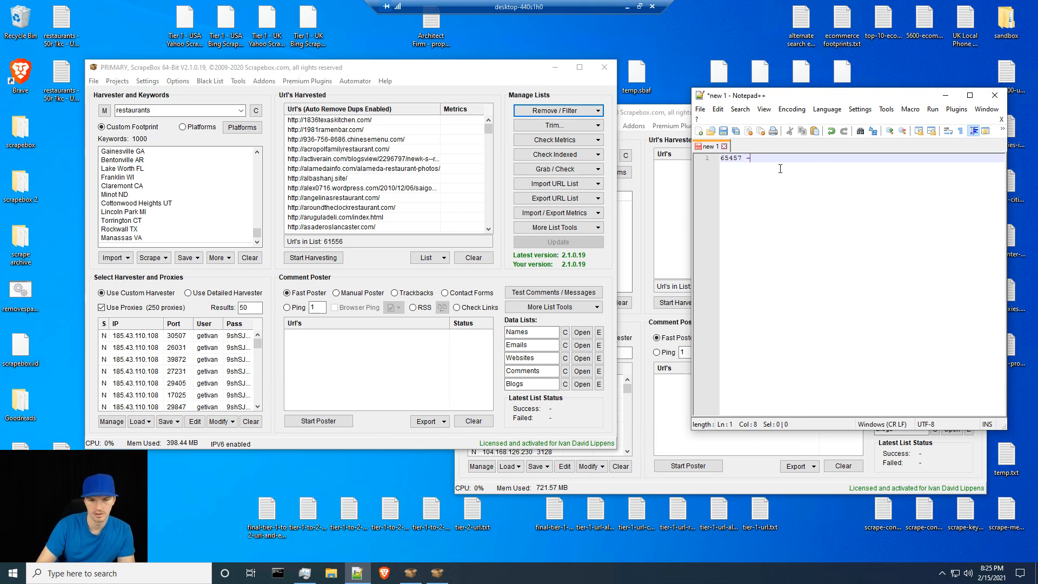
type("- 6")
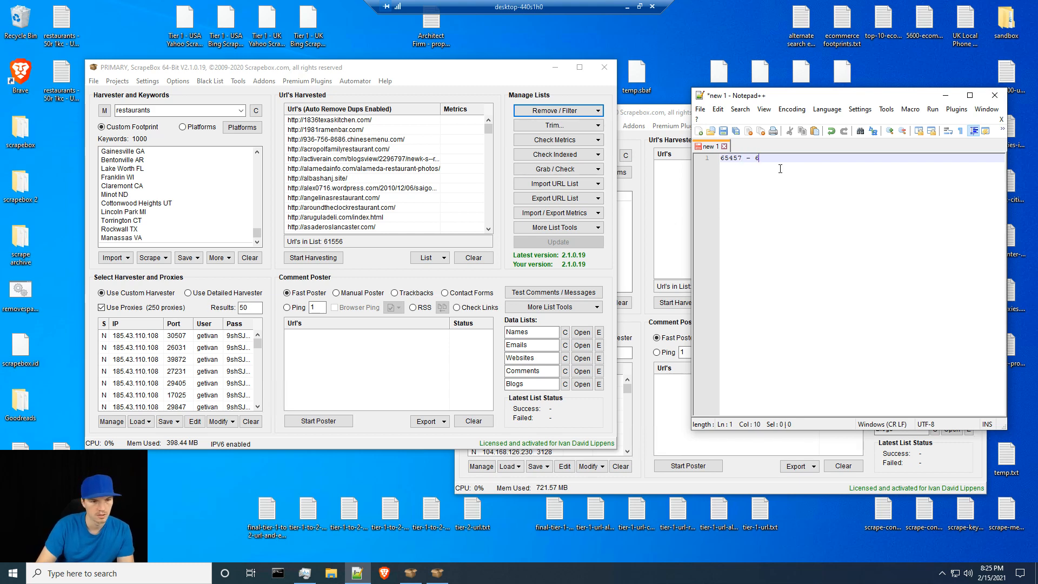
type("1556")
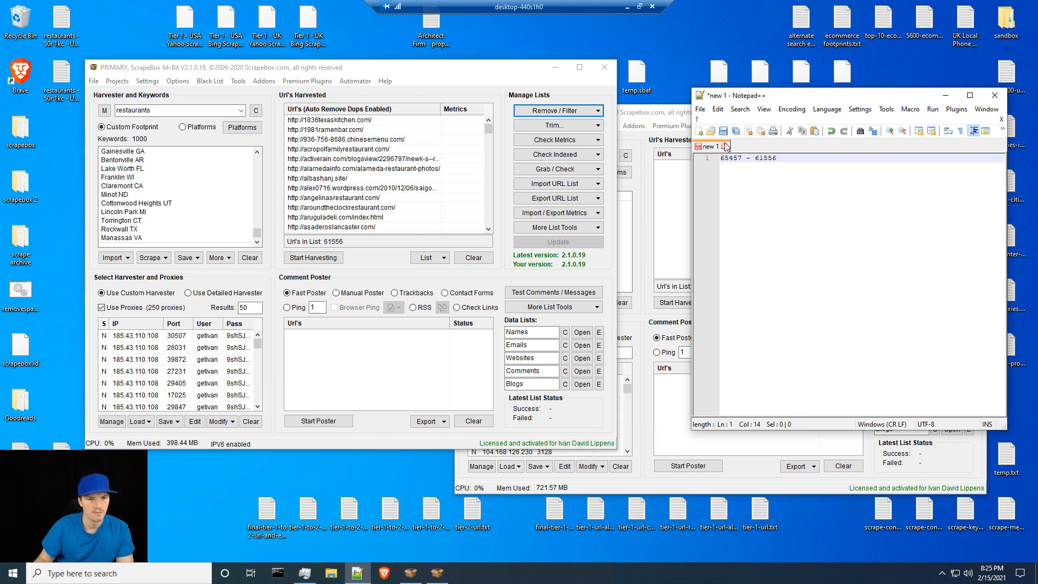
- Switch from the remote desktop to the local Calculator and compute 4000 ÷ 30000
left_click(640, 7)
left_click(972, 7)
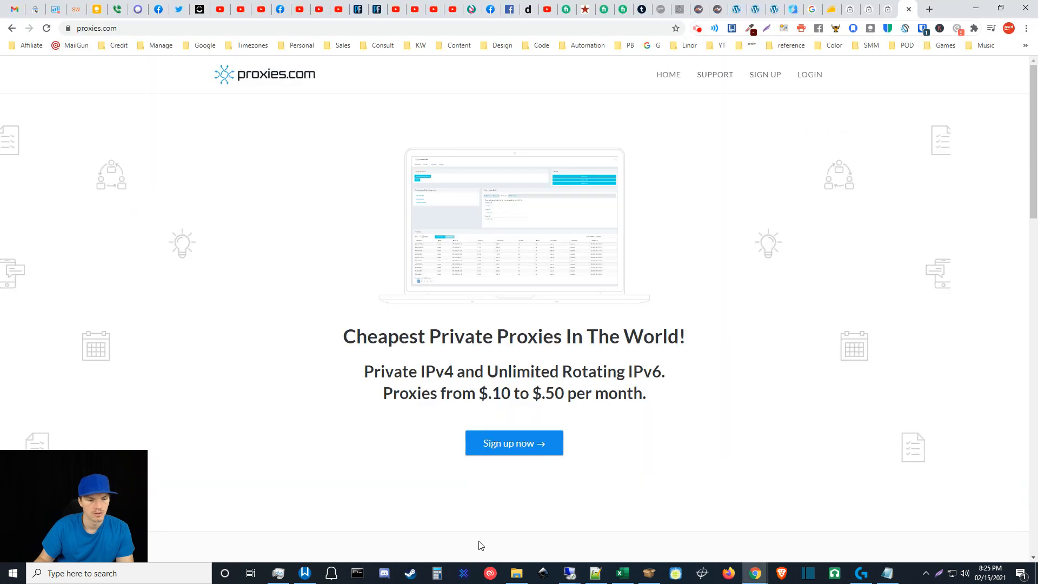
left_click(438, 574)
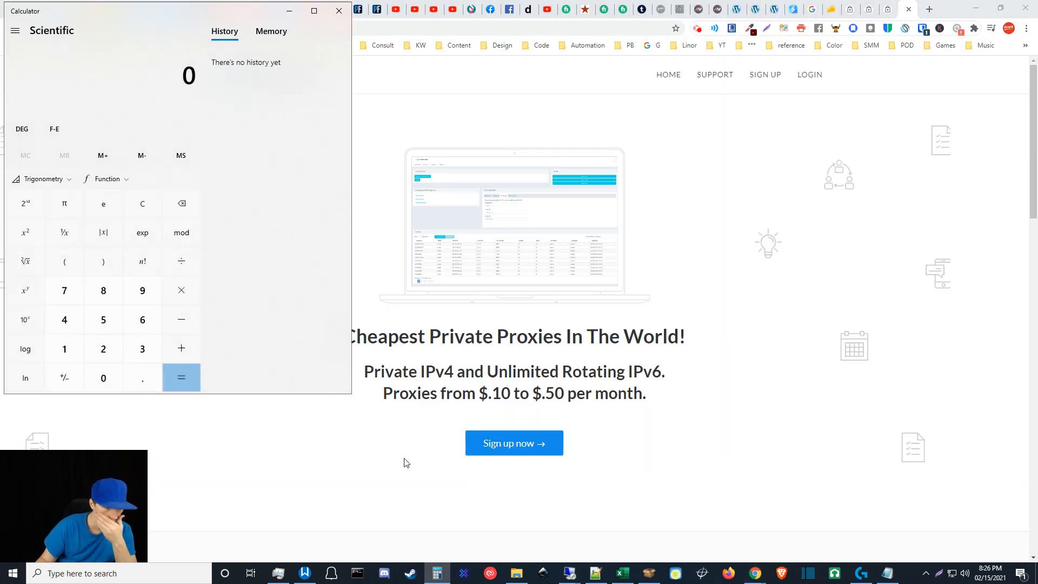
left_click_drag(148, 8, 306, 85)
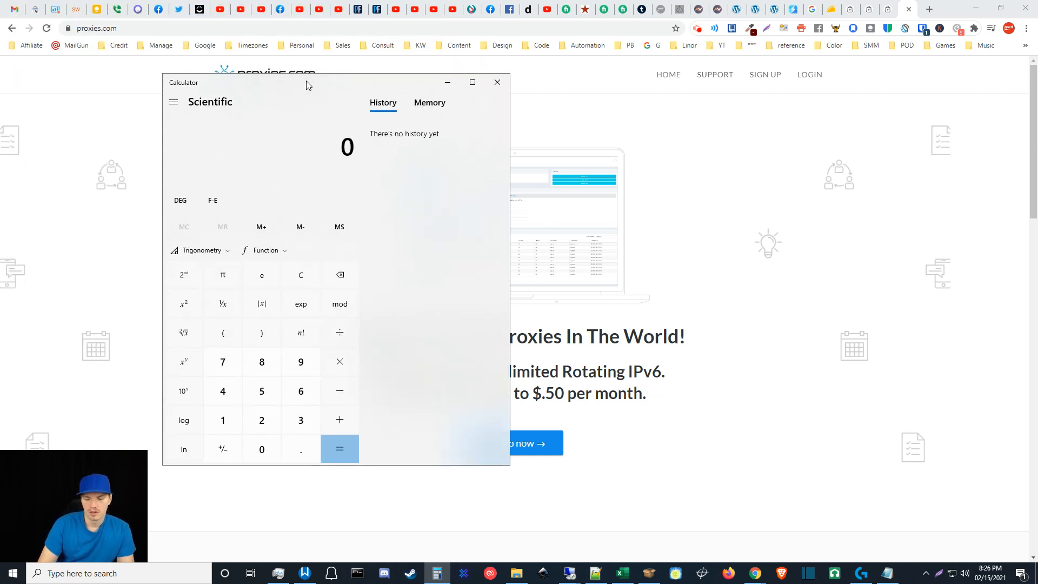
type("4000")
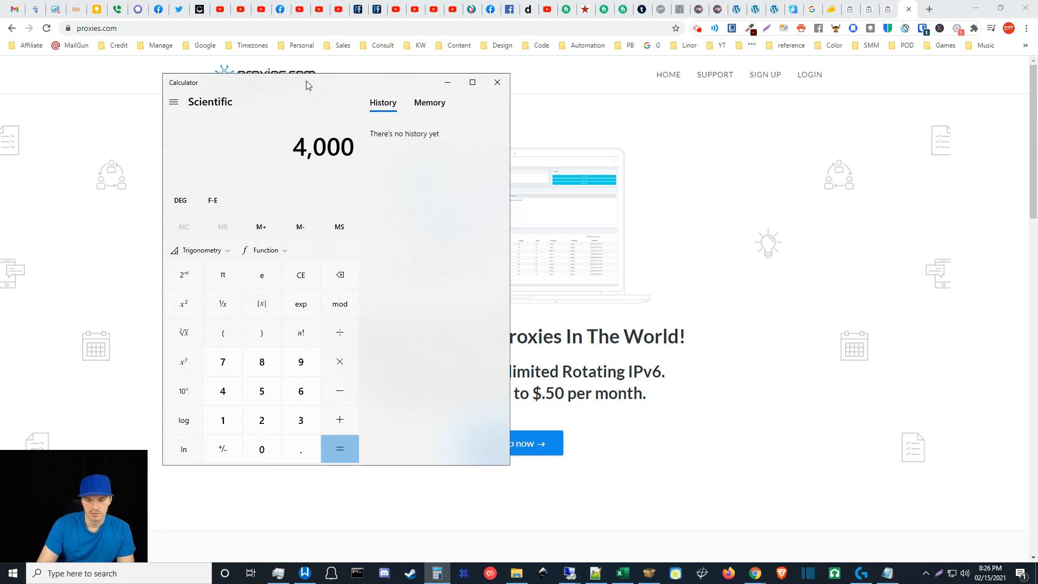
key("slash")
type("30000")
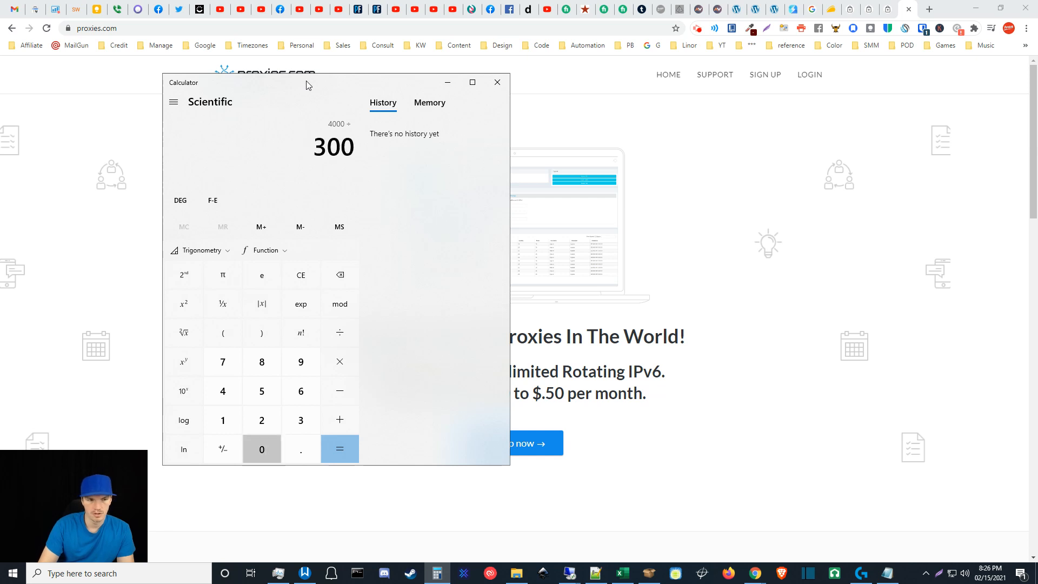
key("Return")
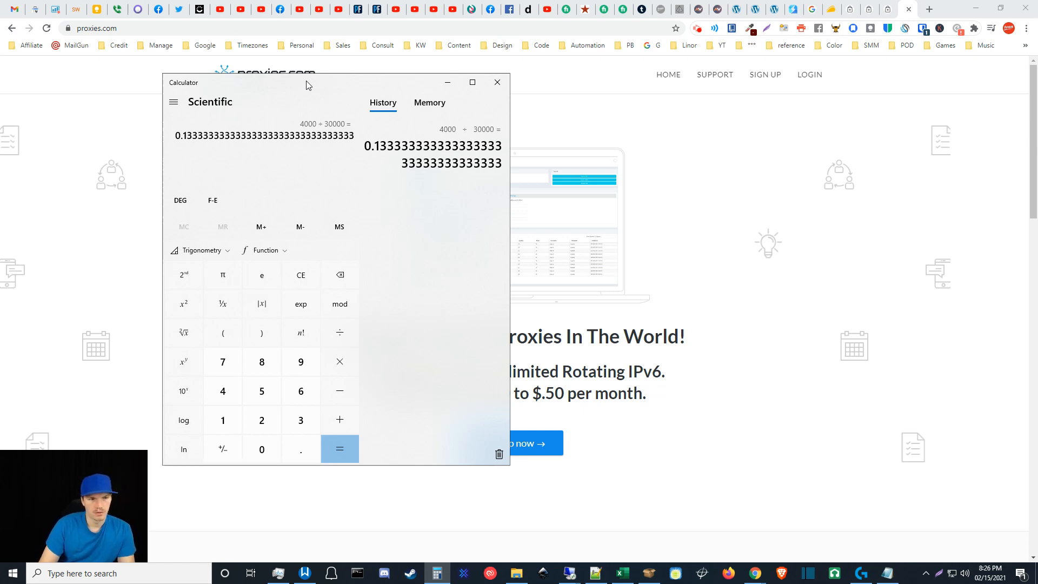
- Calculate 4000 ÷ 35000 and minimize Calculator
type("4000/")
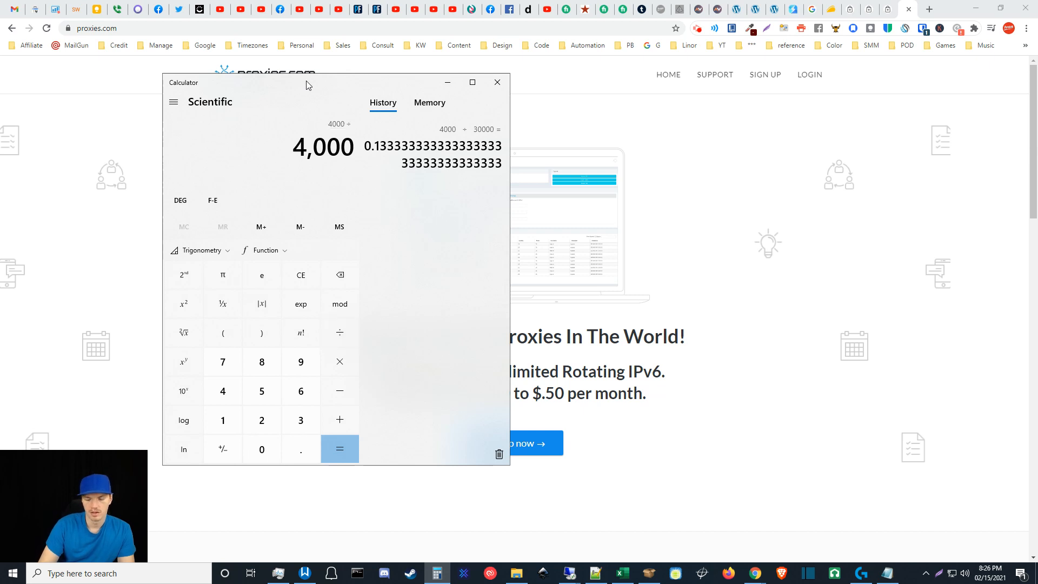
type("350000")
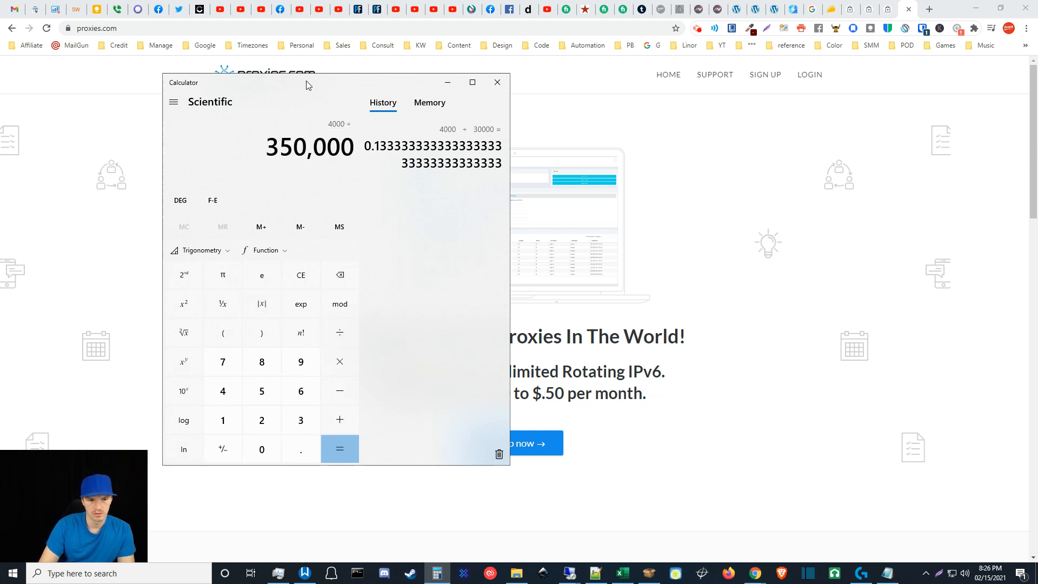
key("BackSpace")
key("Return")
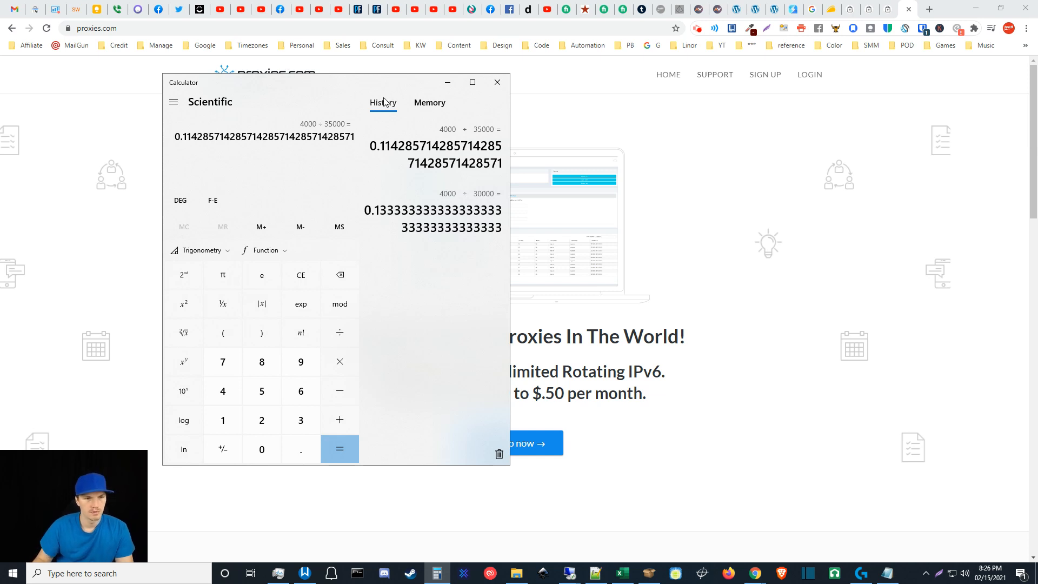
left_click(447, 84)
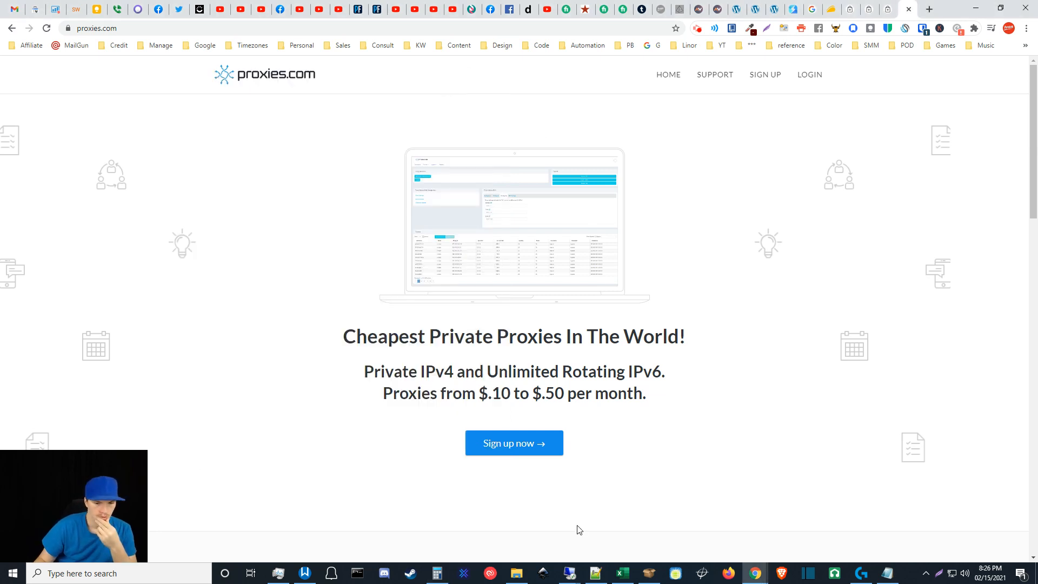
- Return to the full-screen remote desktop session and delete the URL count note from the Notepad++ document
left_click(513, 541)
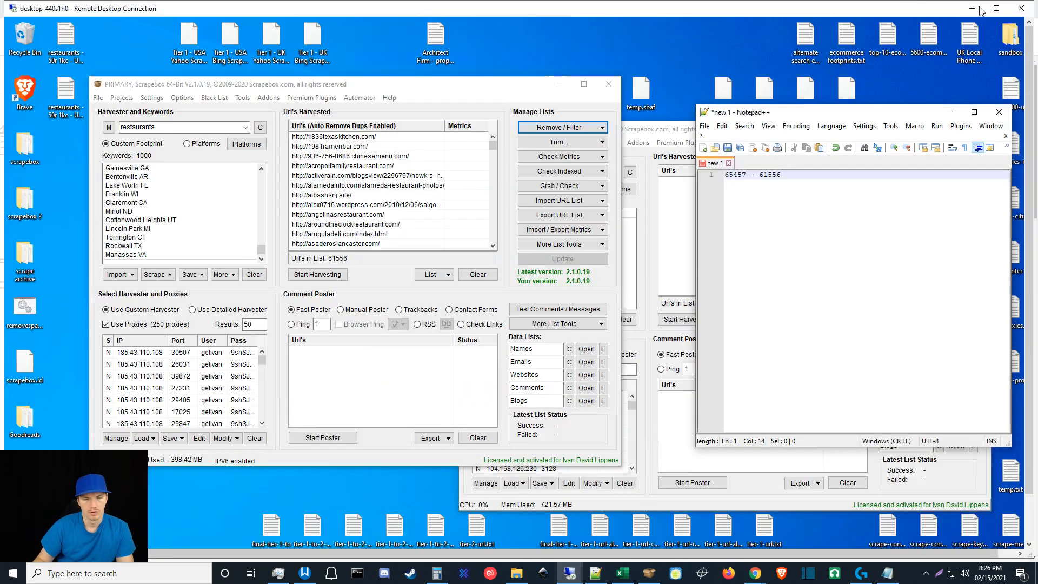
left_click(996, 9)
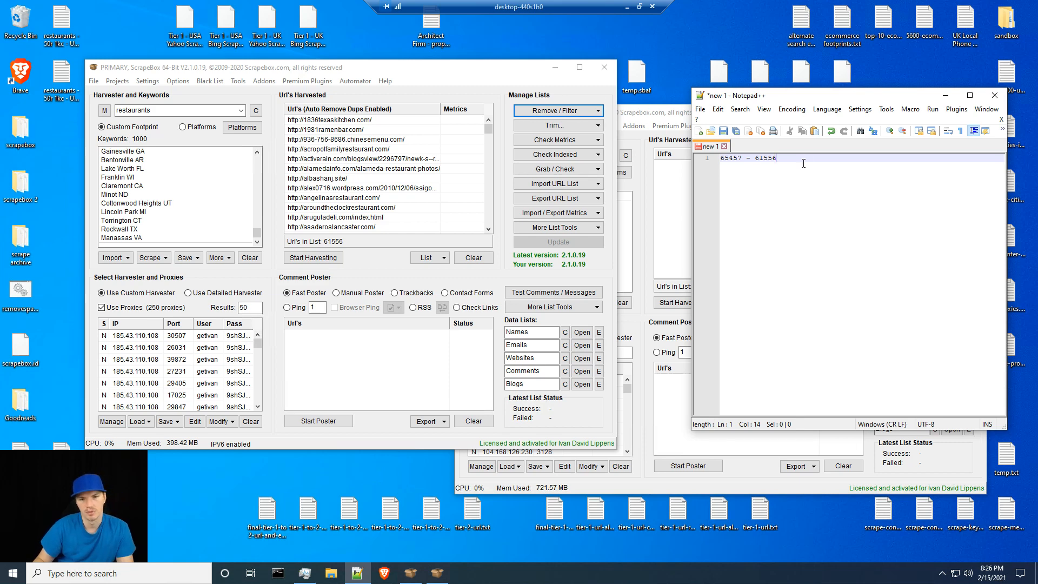
left_click_drag(803, 164, 679, 161)
key("BackSpace")
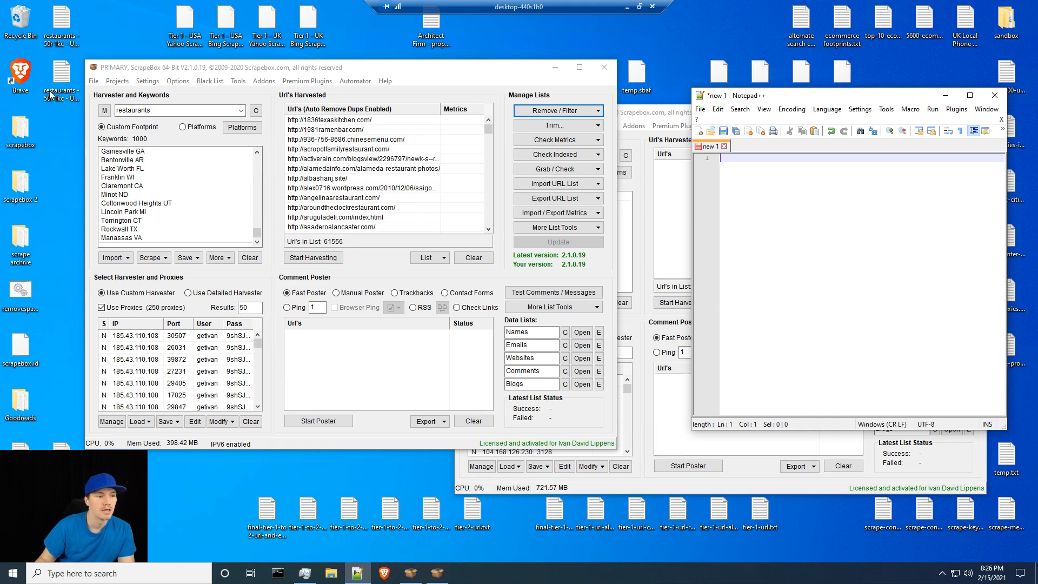
- Clear the combined URL list in the PRIMARY ScrapeBox and load the Google scrubbed URL file from the desktop into it
left_click(62, 75)
left_click(62, 31)
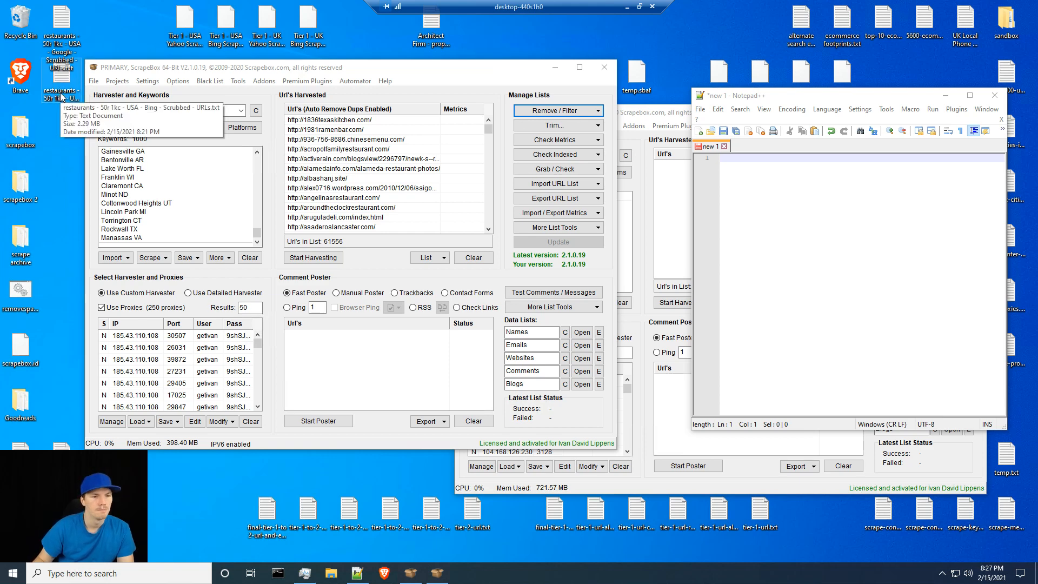
left_click(474, 259)
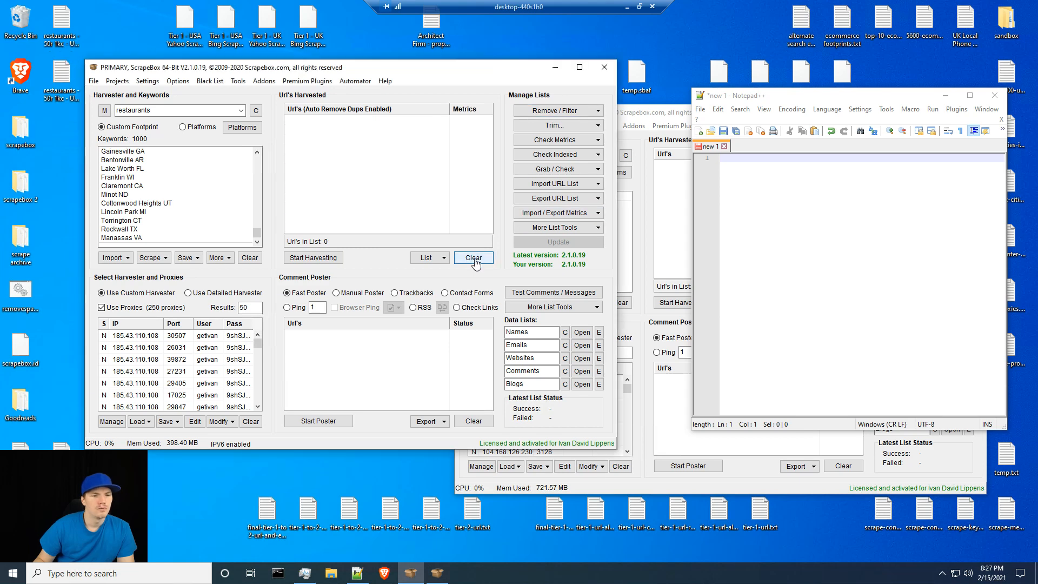
left_click(637, 304)
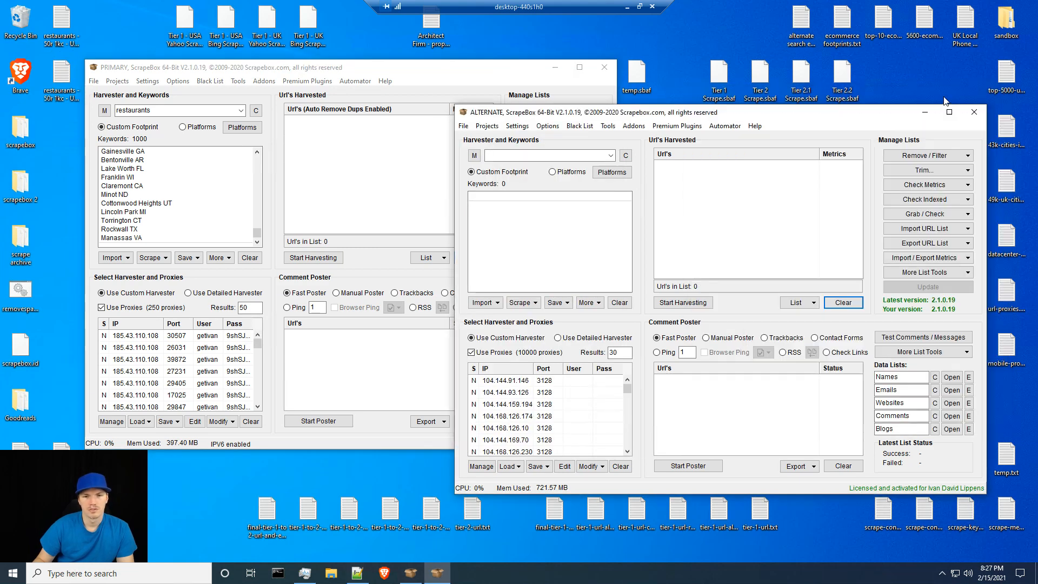
left_click_drag(68, 23, 365, 173)
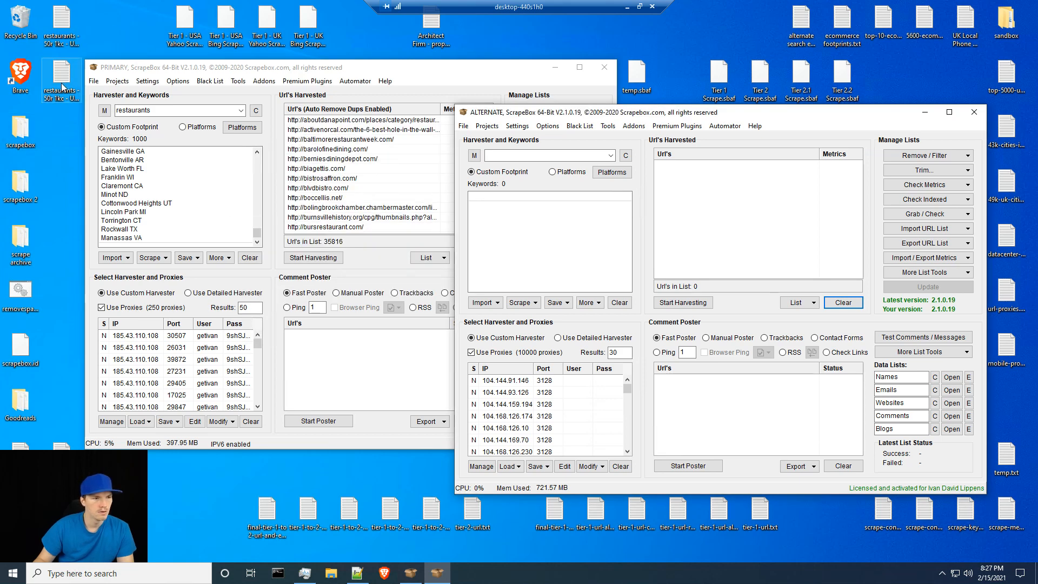
- Load the Bing scrubbed URL file into the ALTERNATE ScrapeBox's harvested list and check running processes in Task Manager
left_click_drag(62, 87, 725, 254)
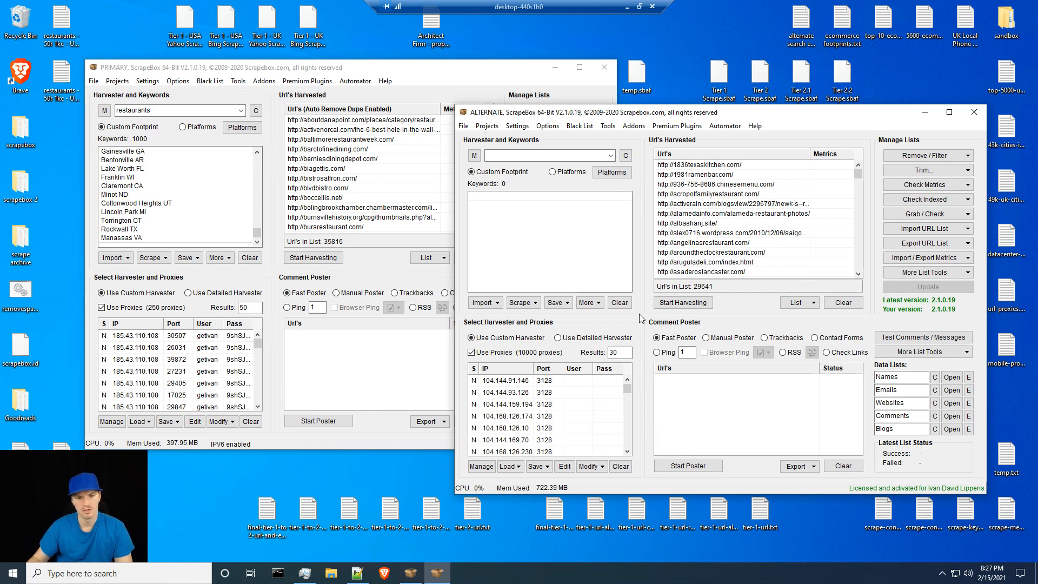
left_click(305, 573)
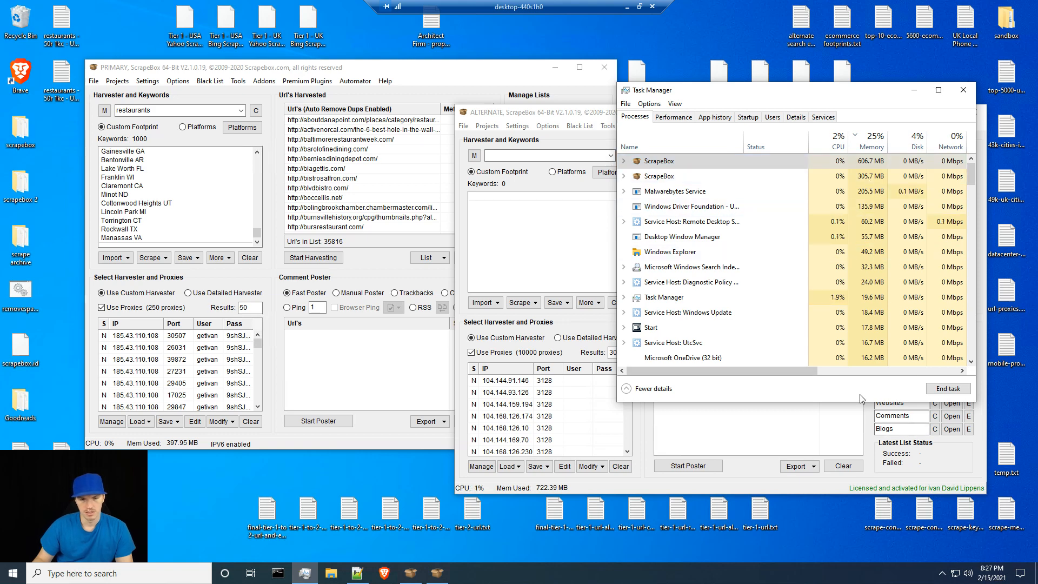
left_click(915, 96)
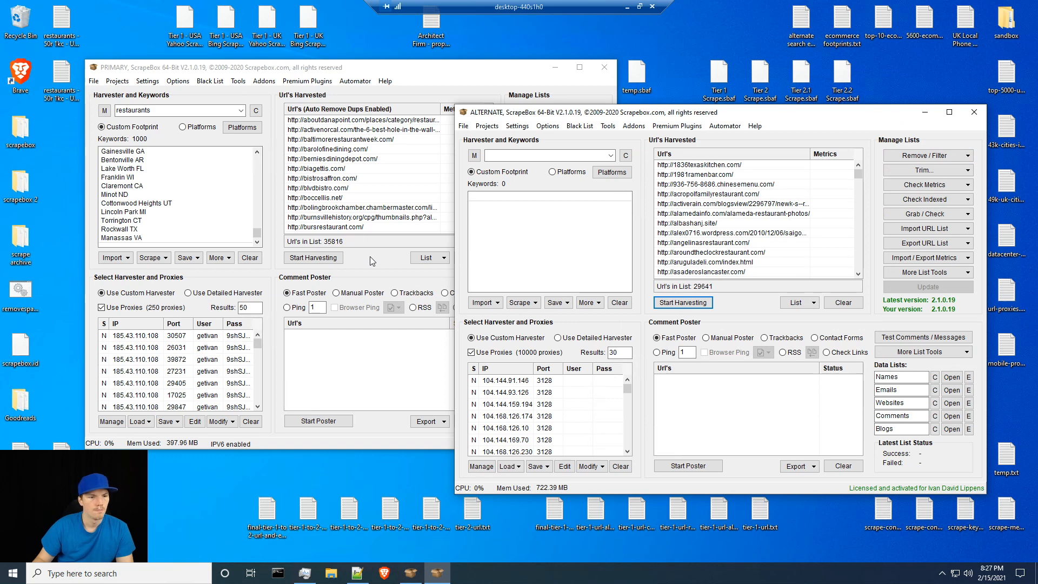
- Replace the proxy list in the PRIMARY ScrapeBox with the proxies from datacenter-proxies.txt
left_click(185, 355)
left_click(250, 421)
left_click(532, 324)
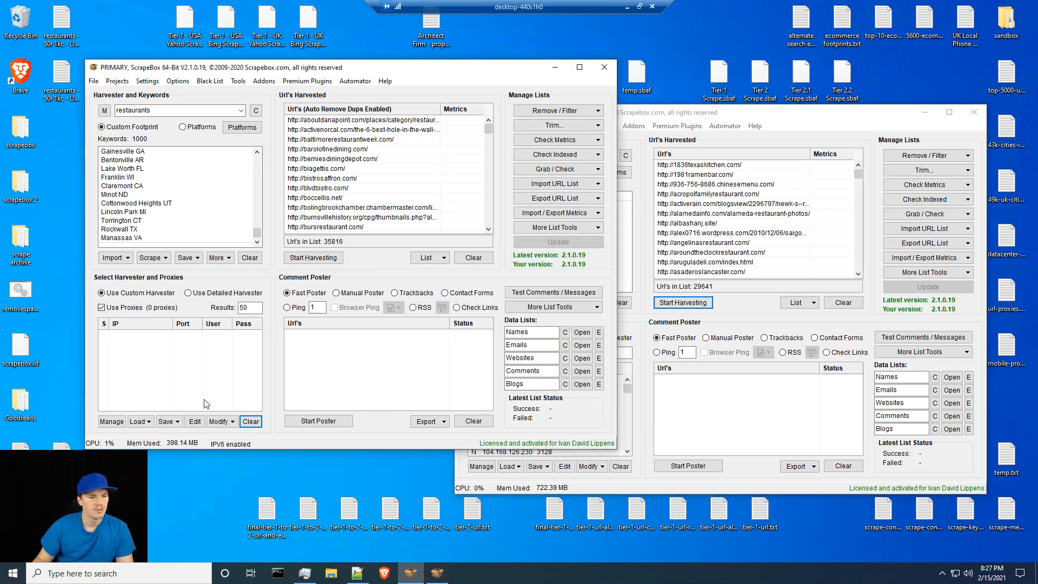
left_click(148, 424)
left_click(157, 436)
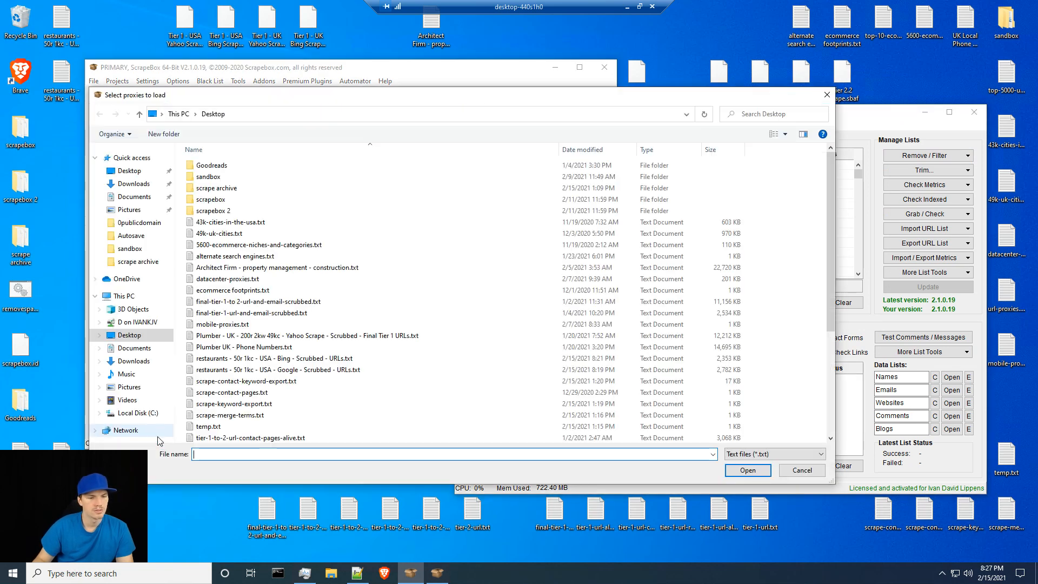
left_click(221, 279)
left_click(748, 470)
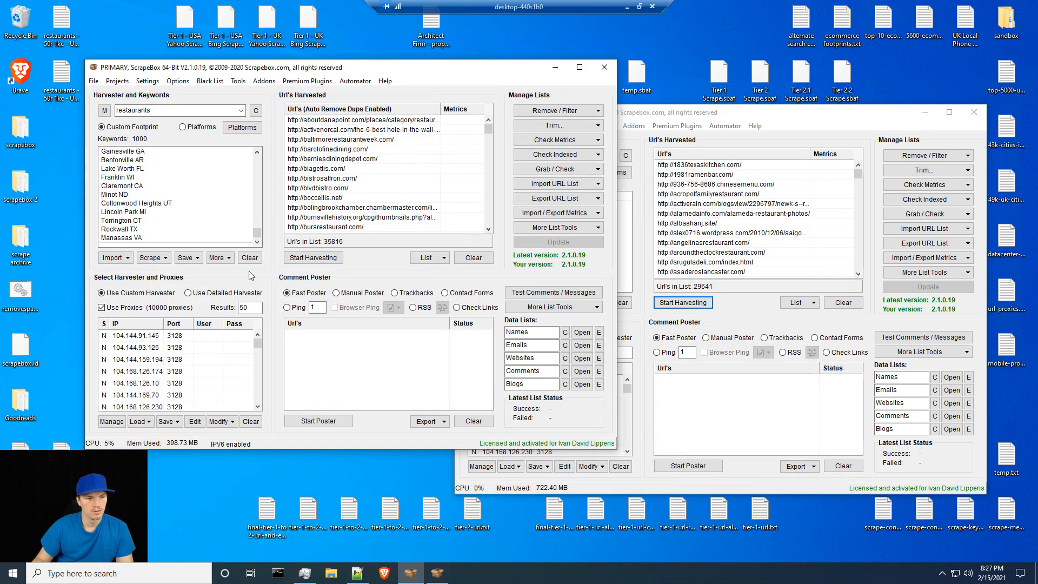
left_click(648, 468)
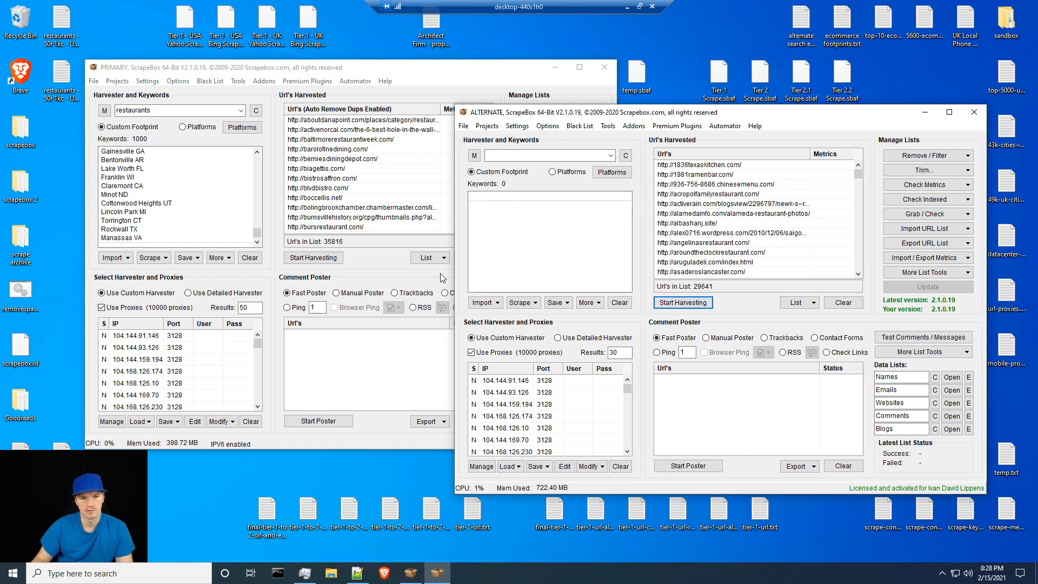
- Open the site-crawling email grabber in the PRIMARY ScrapeBox and check its Grabbed Emails data folder for leftover files
left_click(378, 257)
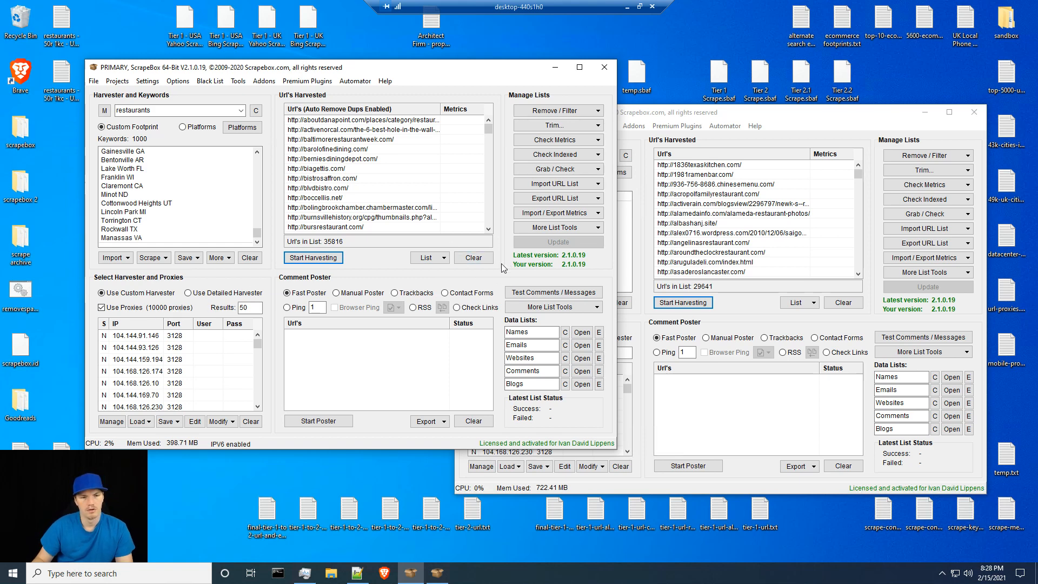
left_click(557, 170)
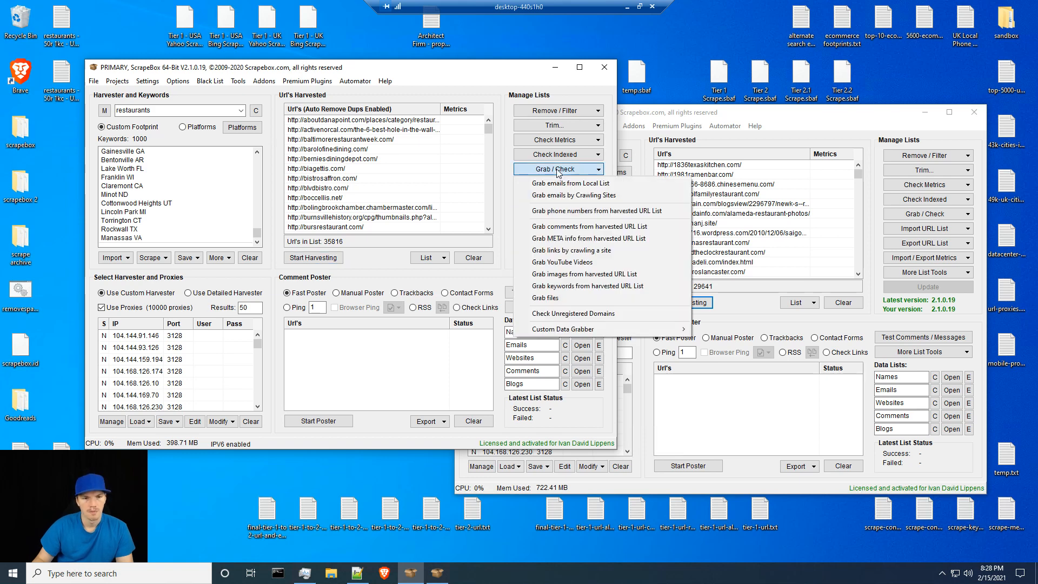
left_click(562, 195)
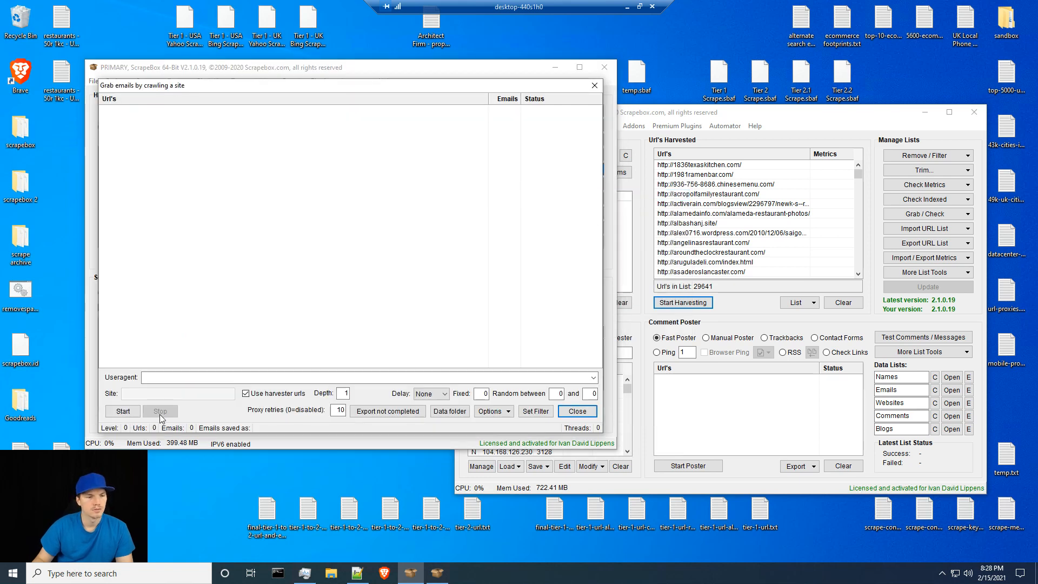
left_click(450, 412)
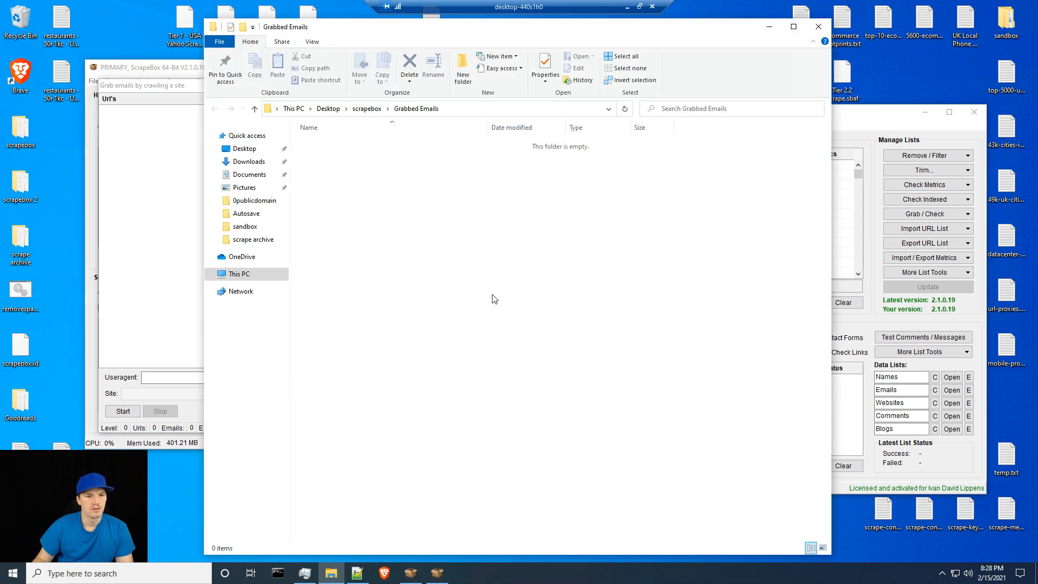
left_click(818, 27)
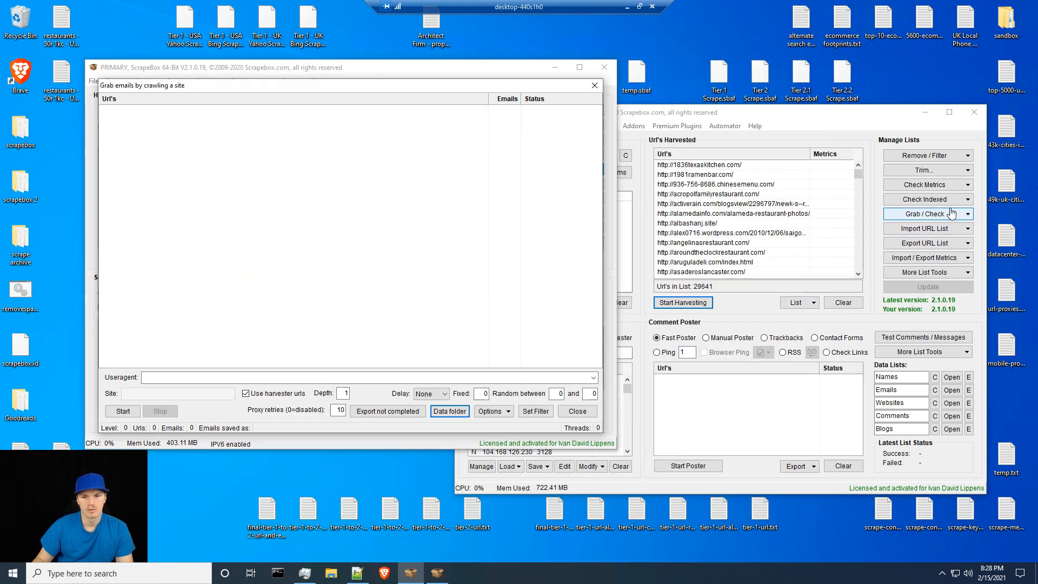
- Open the site-crawling email grabber in the ALTERNATE ScrapeBox and check its Grabbed Emails data folder for leftover files
left_click(926, 214)
left_click(853, 244)
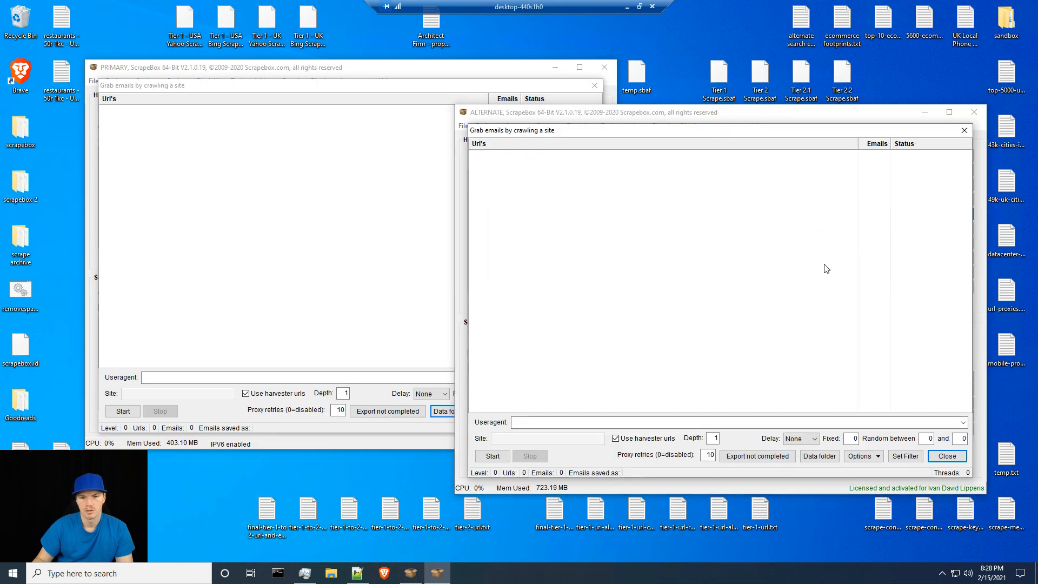
left_click(817, 458)
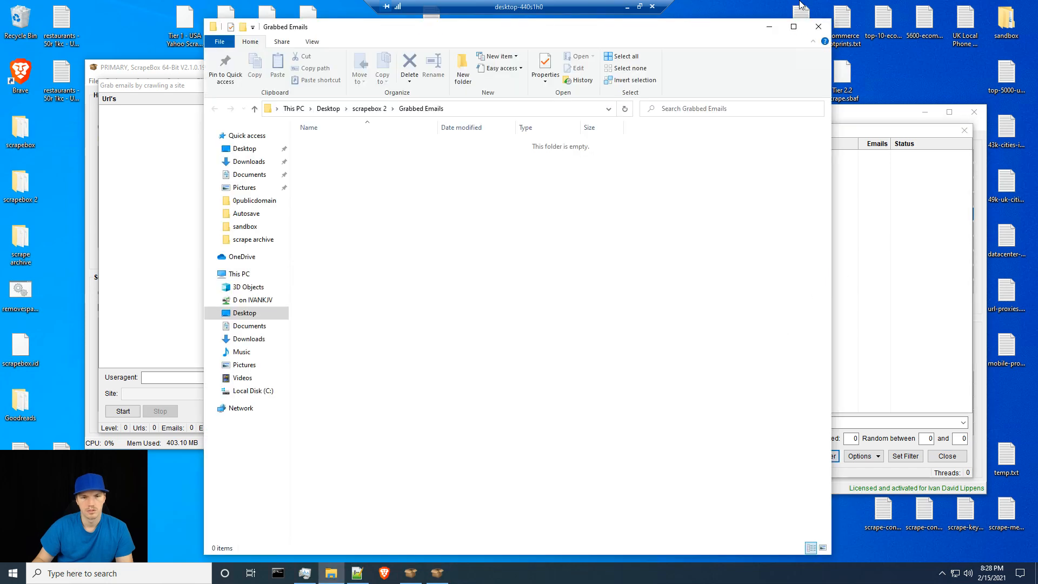
left_click(818, 26)
- Start the email crawl at depth 1 on the harvested URLs in both the PRIMARY and ALTERNATE ScrapeBox
left_click(153, 443)
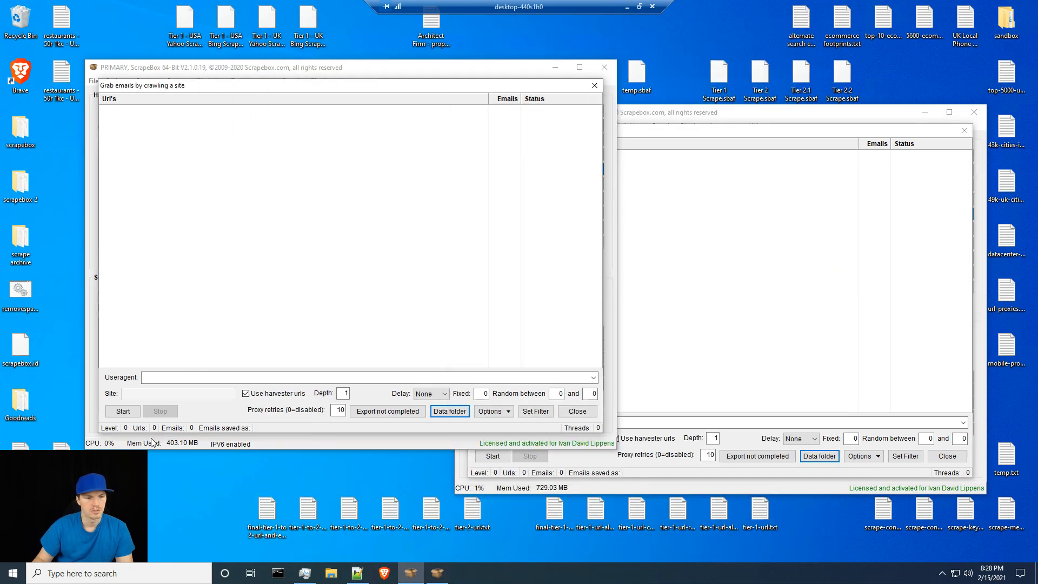
left_click(120, 413)
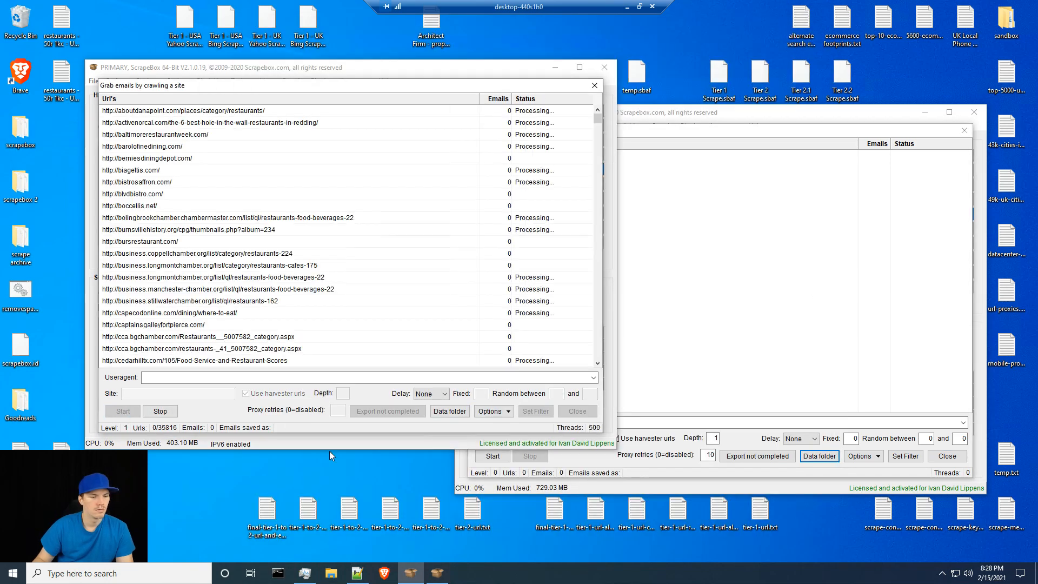
mouse_move(300, 576)
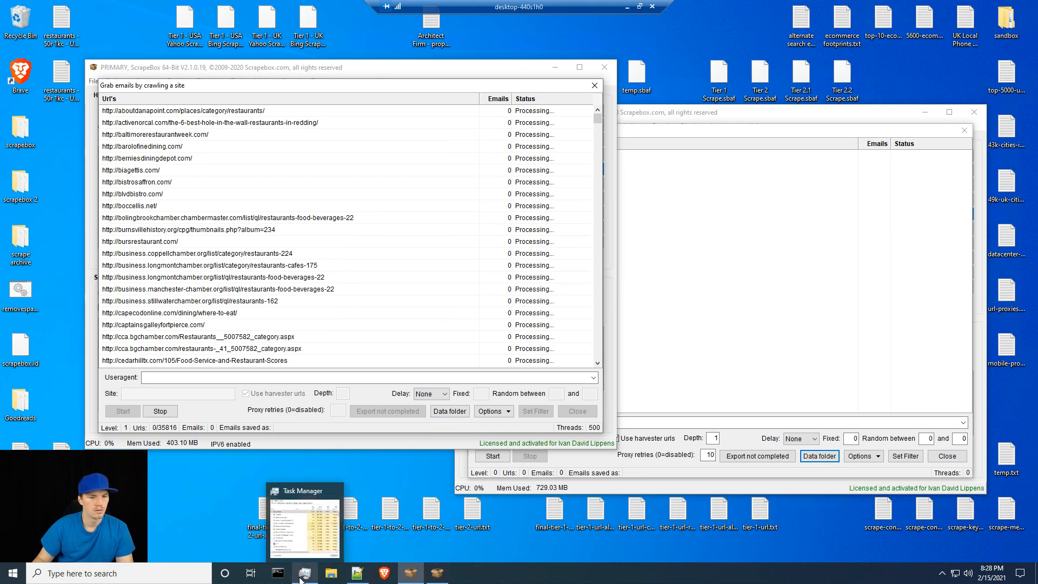
left_click(547, 457)
left_click(492, 456)
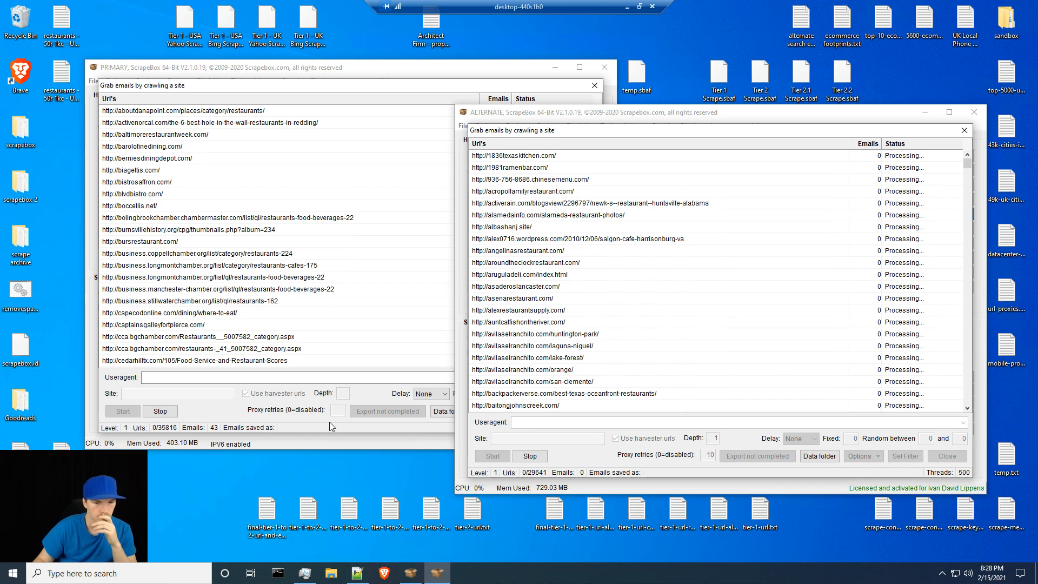
- Check the CPU, memory and network load of both running ScrapeBox crawls in Task Manager, and restore the remote desktop to a window
left_click(306, 577)
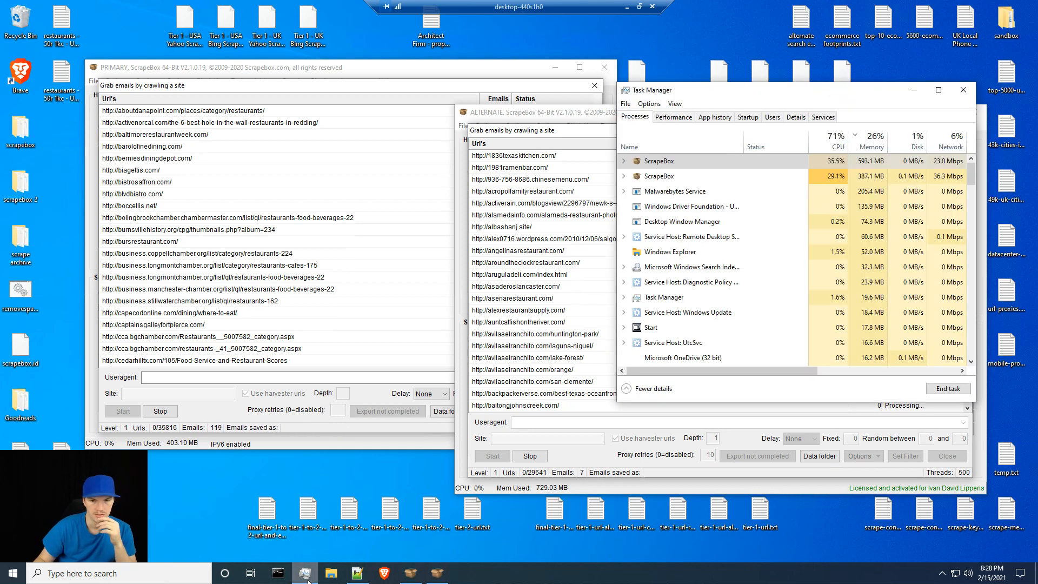
left_click(914, 91)
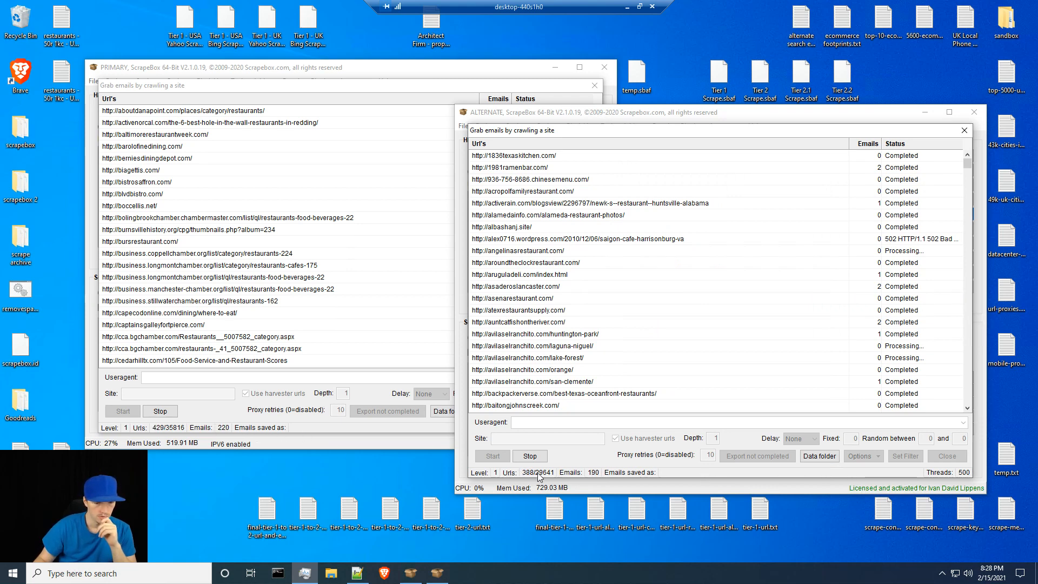
left_click(640, 8)
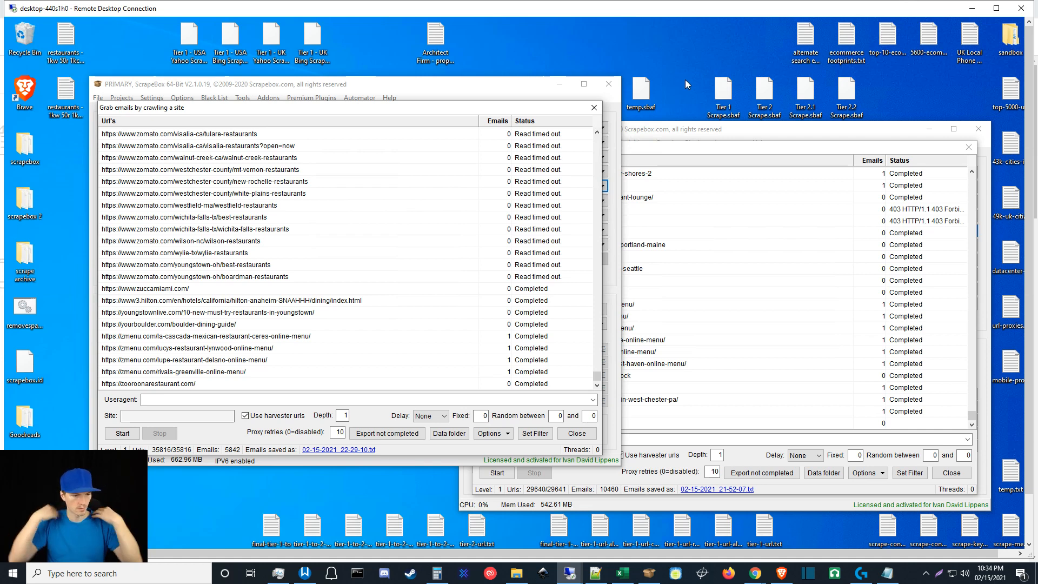
left_click(669, 51)
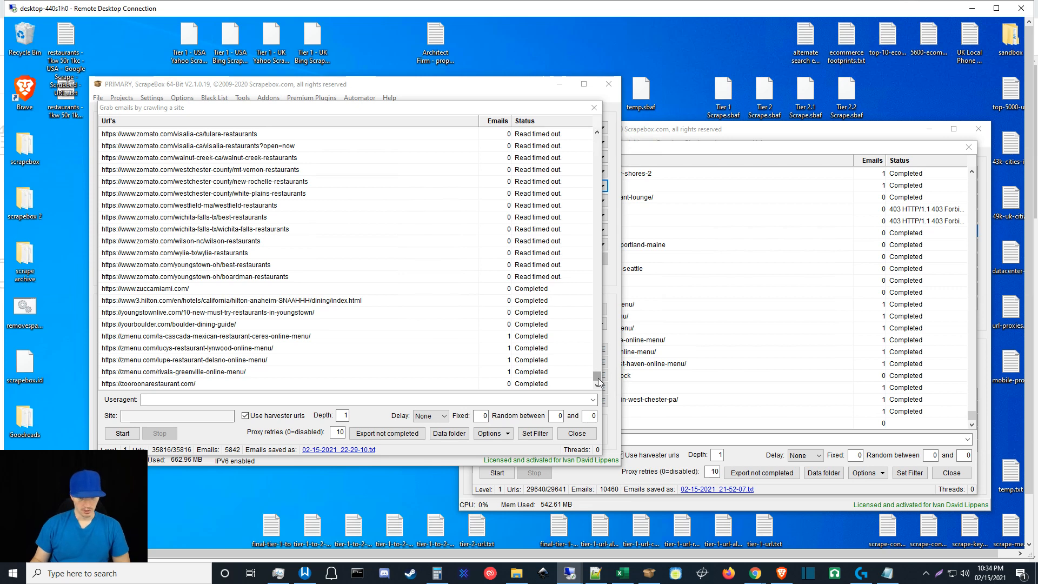
- Examine the per-URL email counts and crawl statuses from end to start in the ALTERNATE and PRIMARY email grabbers
left_click(975, 433)
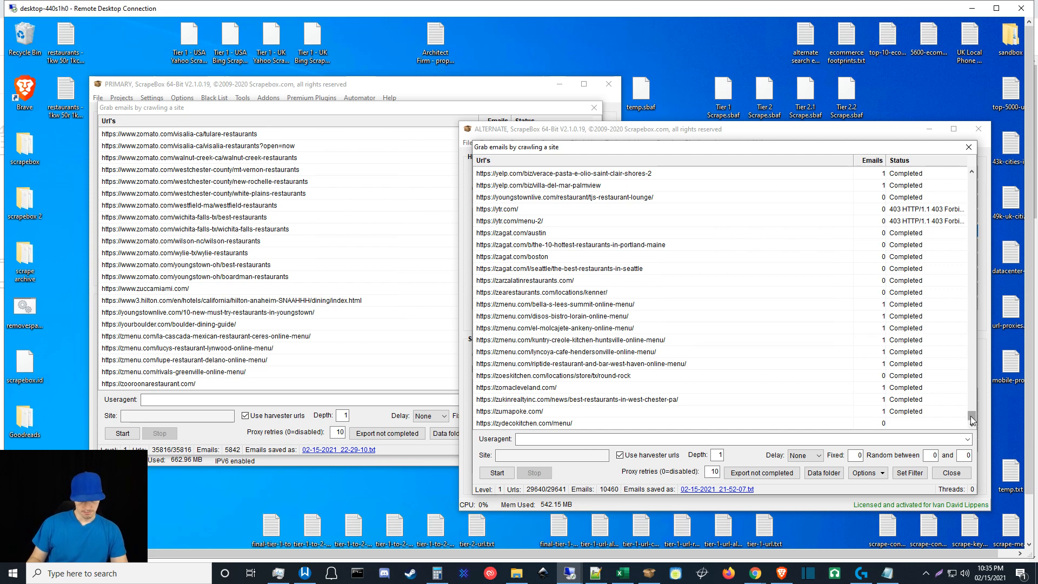
left_click_drag(971, 417, 963, 387)
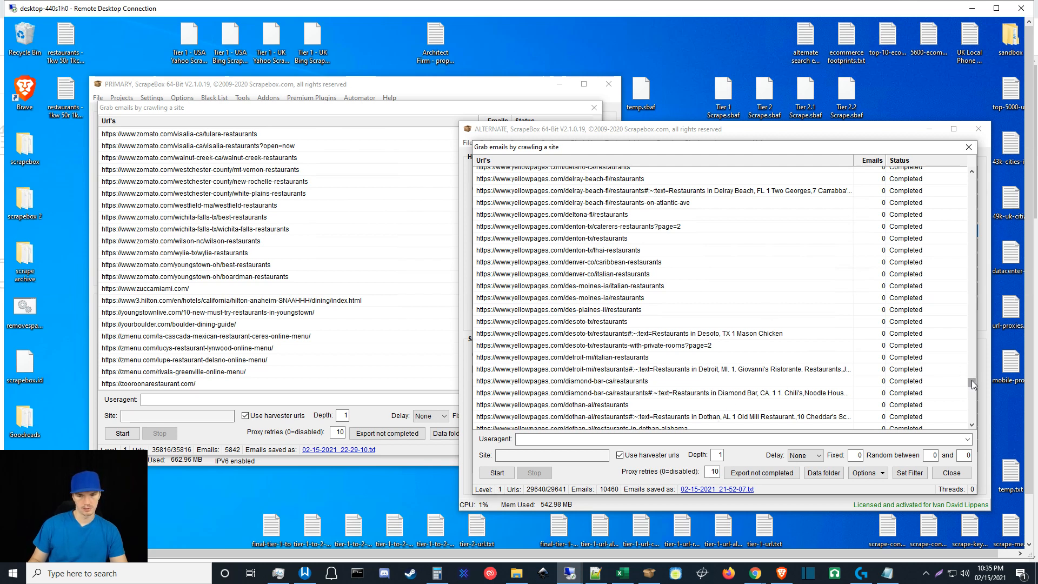
left_click_drag(972, 381, 980, 167)
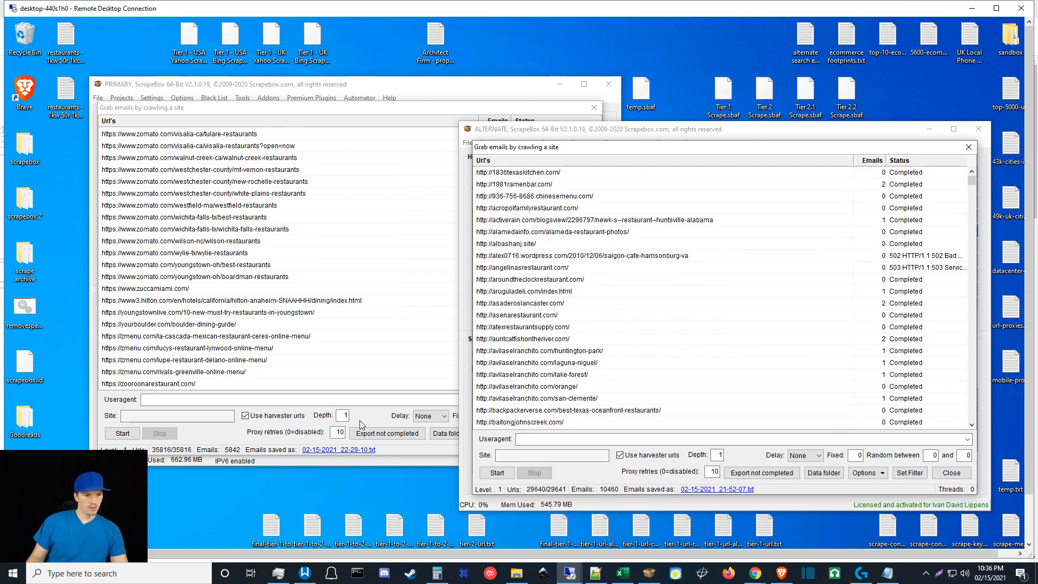
left_click(449, 370)
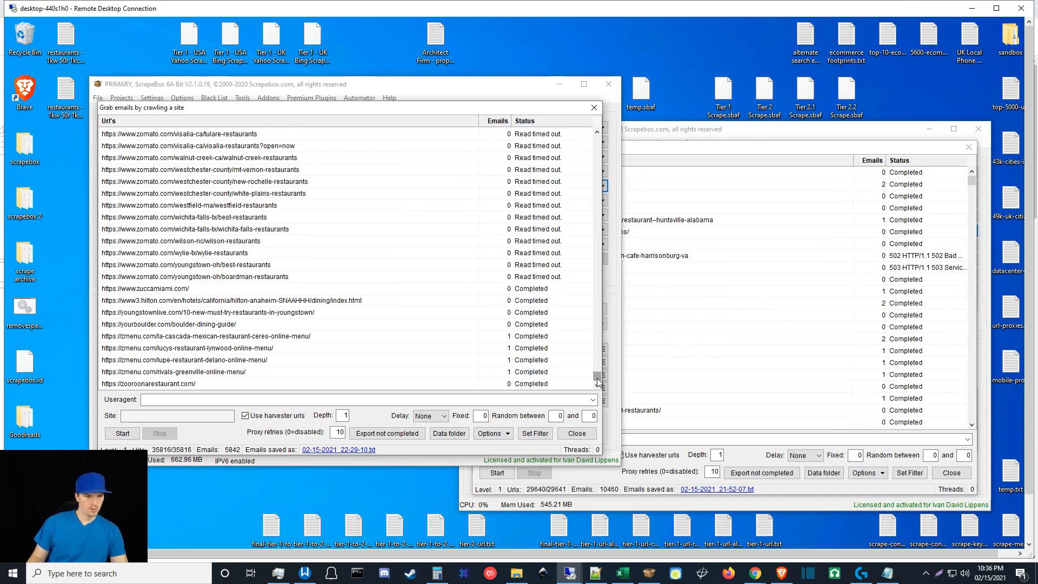
left_click_drag(597, 378, 597, 362)
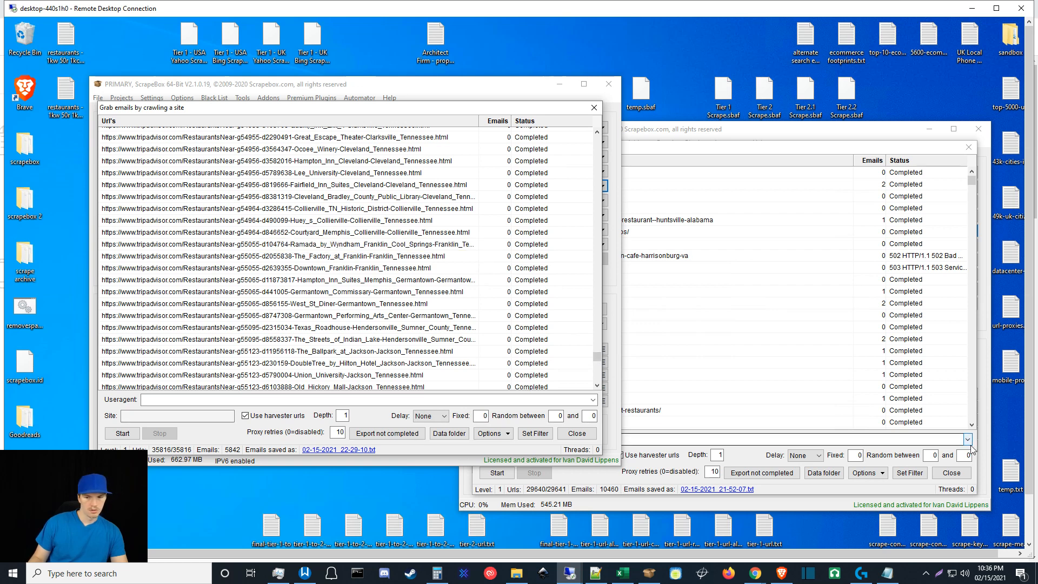
left_click_drag(971, 179, 958, 374)
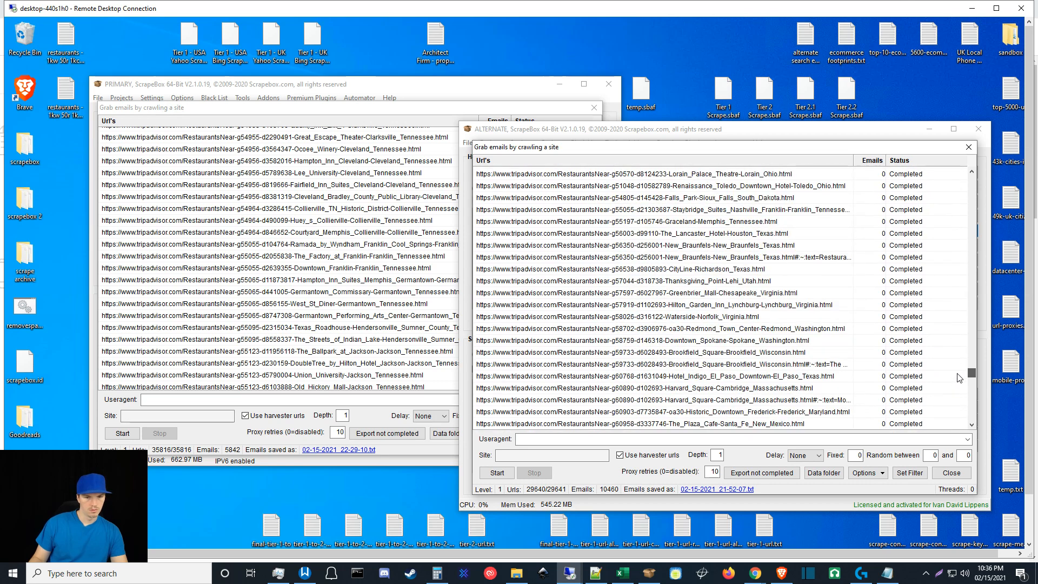
left_click(361, 421)
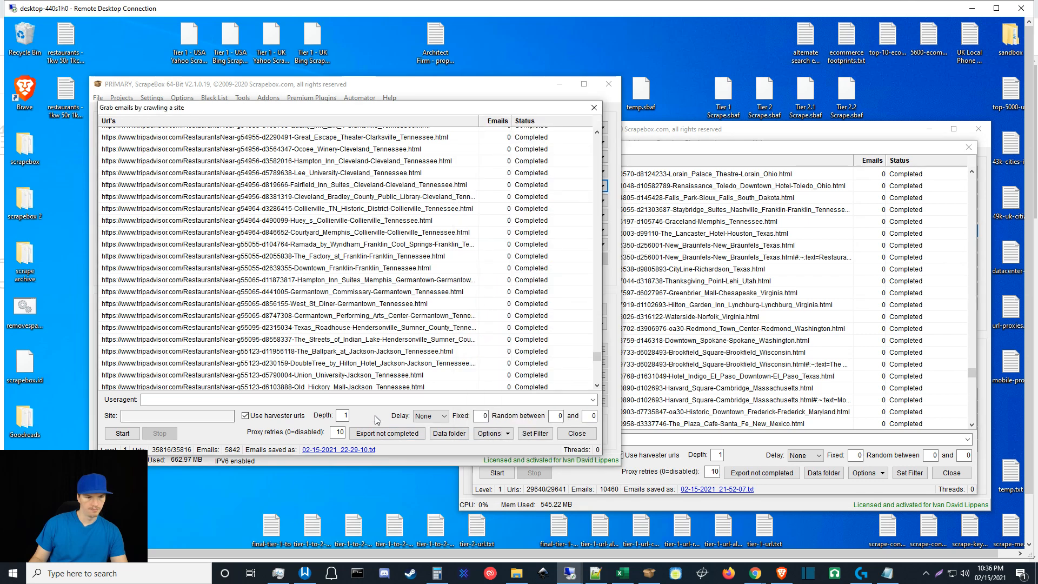
left_click_drag(597, 357, 595, 346)
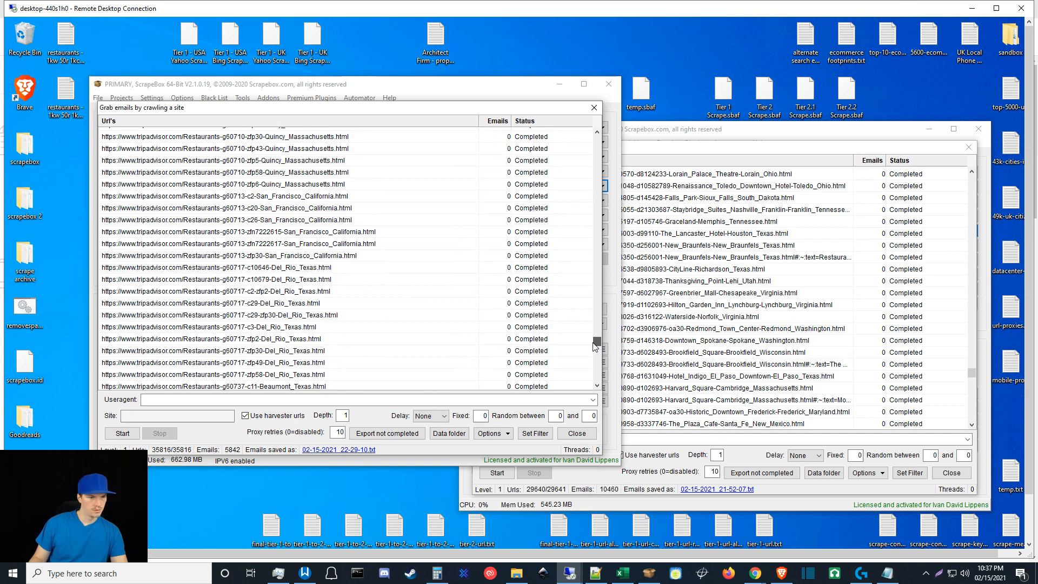
left_click_drag(594, 343, 595, 252)
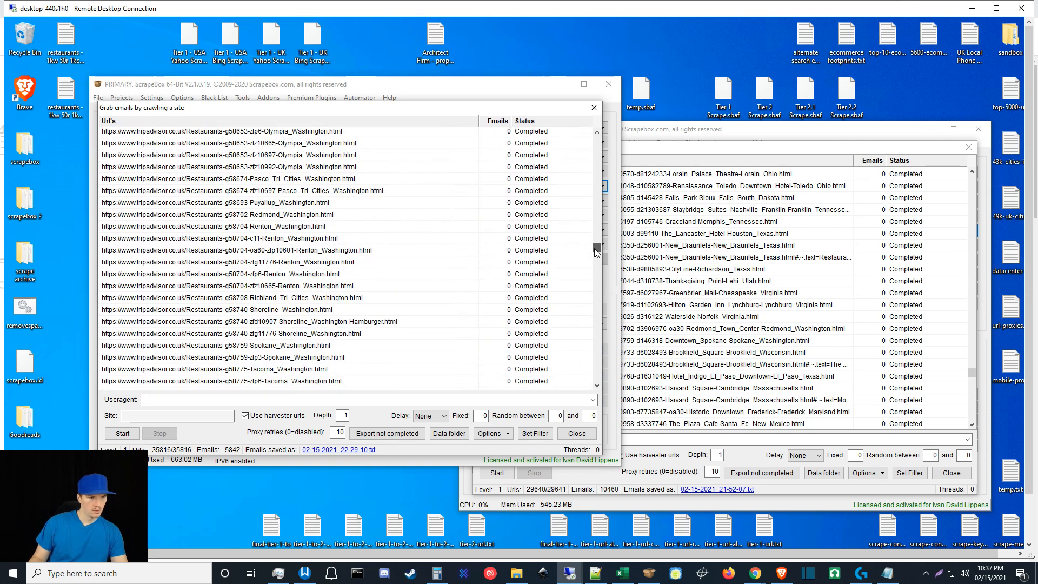
left_click_drag(595, 253, 595, 212)
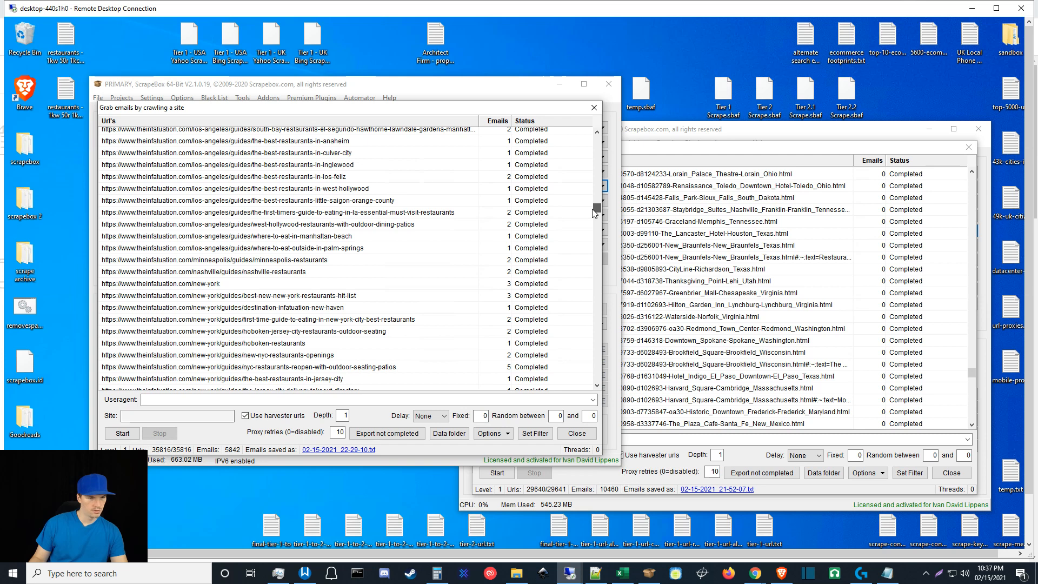
left_click_drag(595, 212, 590, 154)
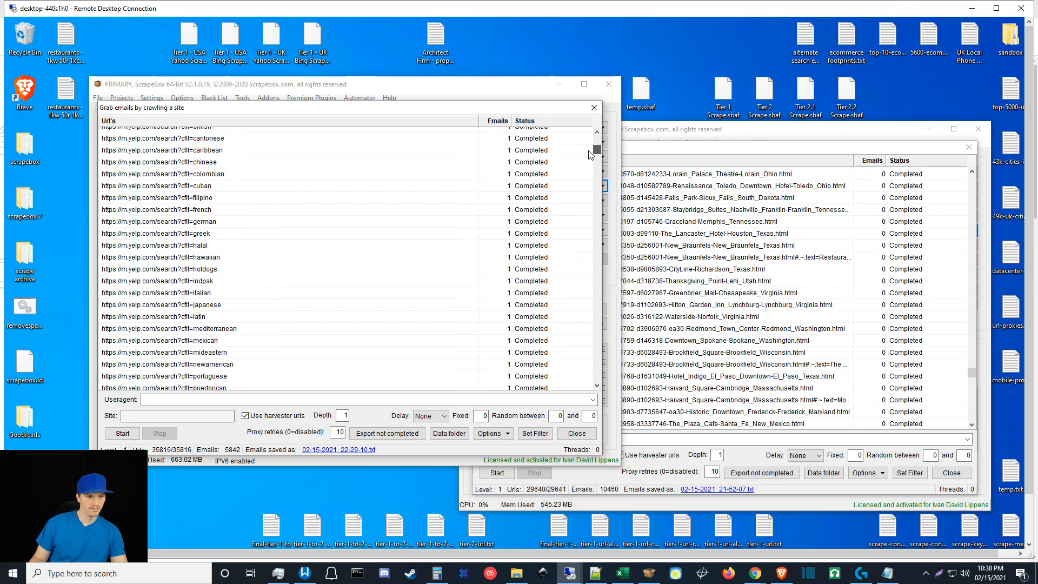
left_click_drag(589, 156, 591, 146)
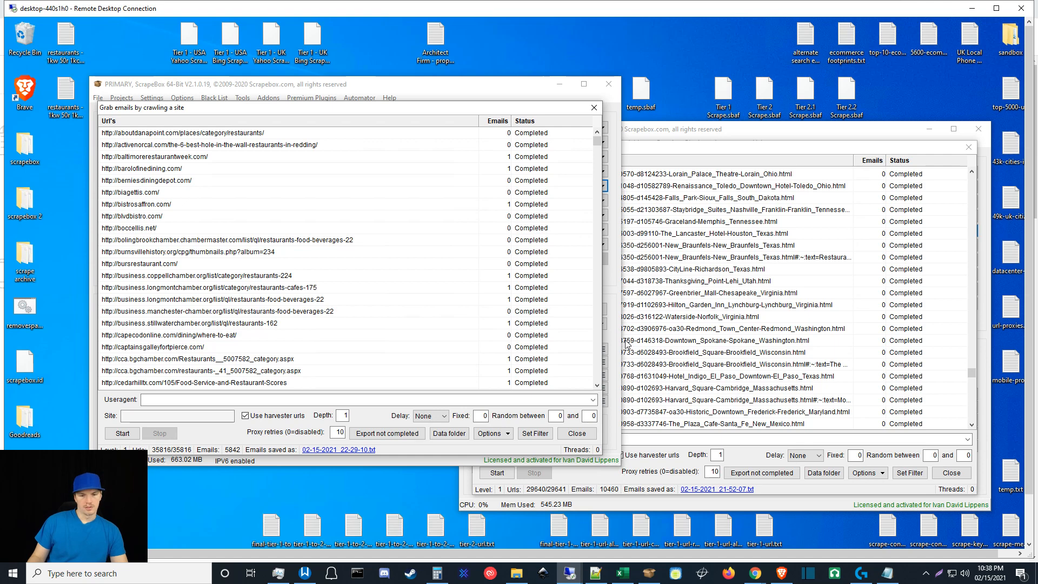
- Compare the crawl statuses of the PRIMARY results down to the last URL with the Yelp entries in the ALTERNATE results
left_click(738, 460)
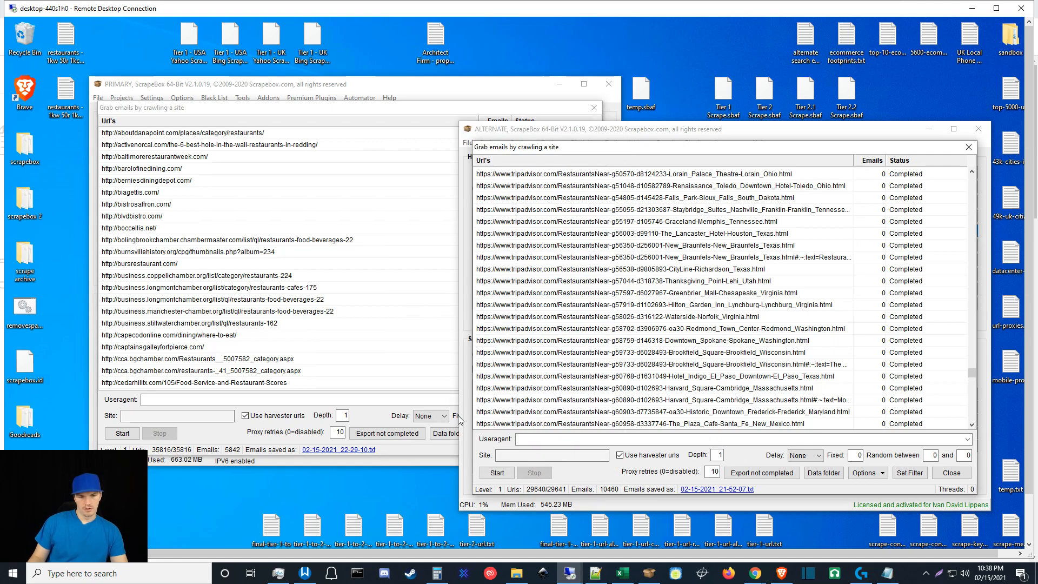
left_click(377, 414)
left_click_drag(598, 148, 595, 219)
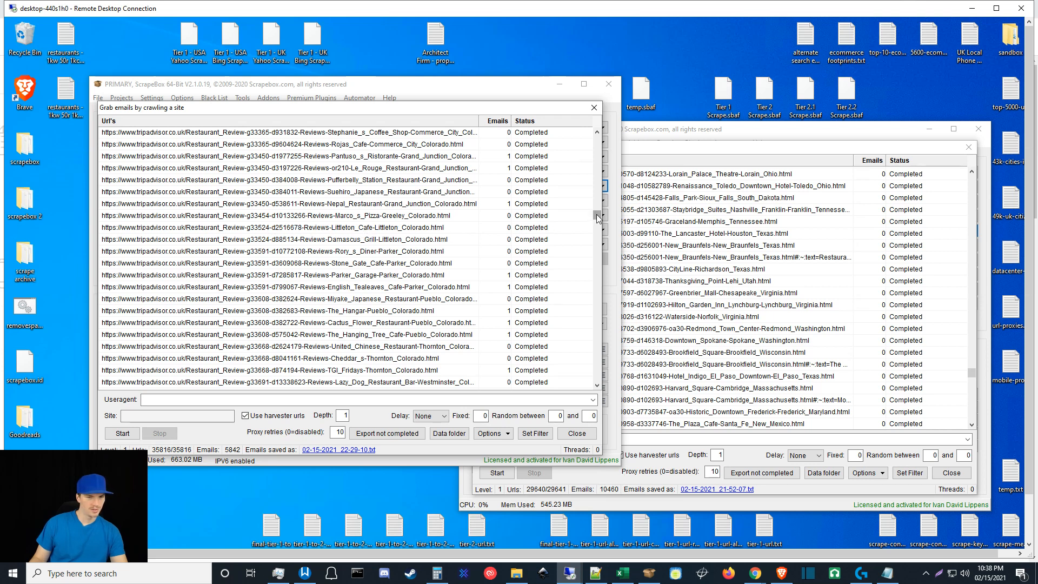
left_click_drag(598, 217, 607, 393)
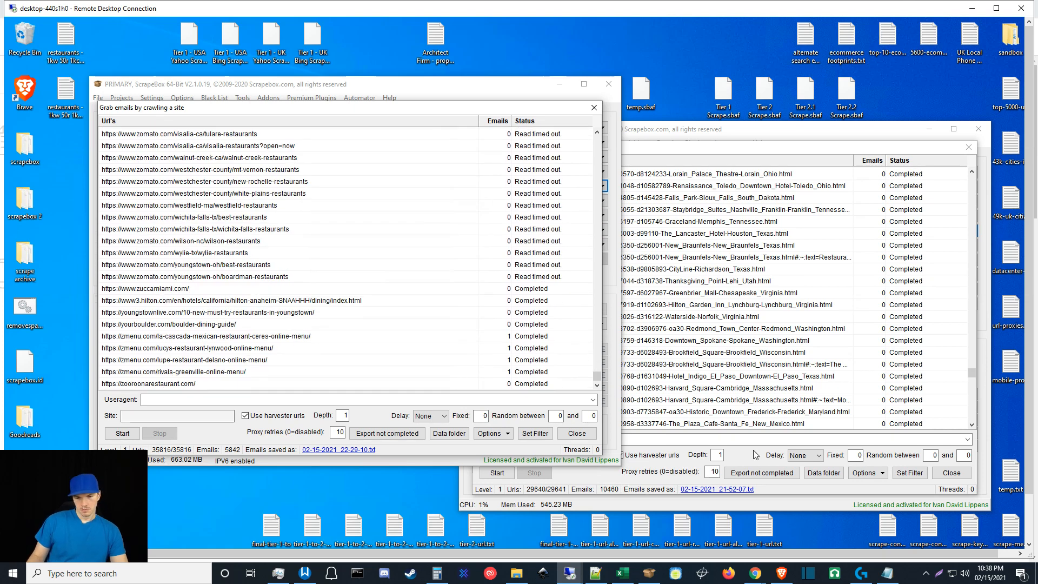
left_click(831, 432)
left_click_drag(975, 369, 965, 400)
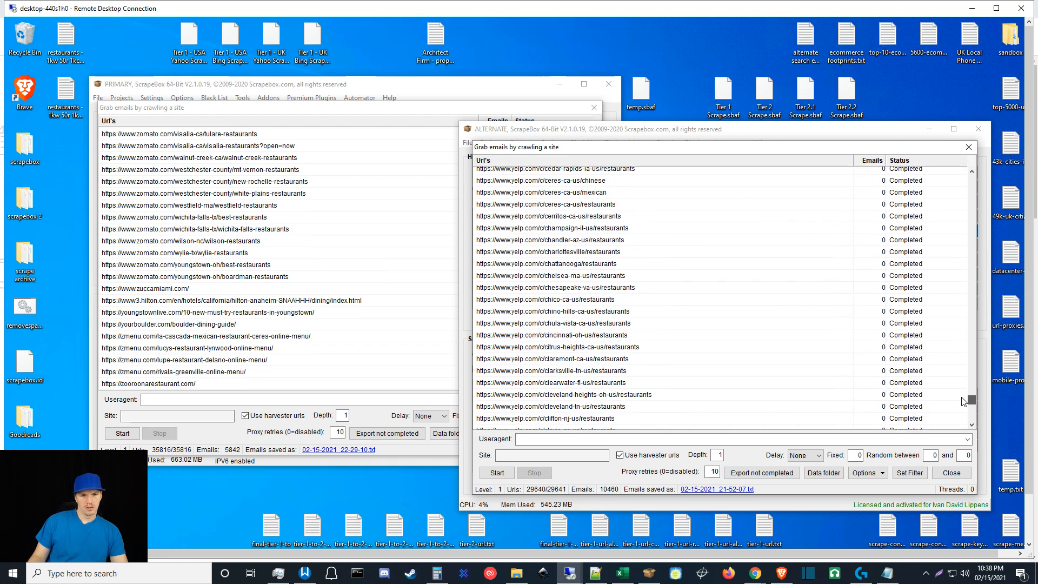
left_click(377, 418)
left_click(863, 440)
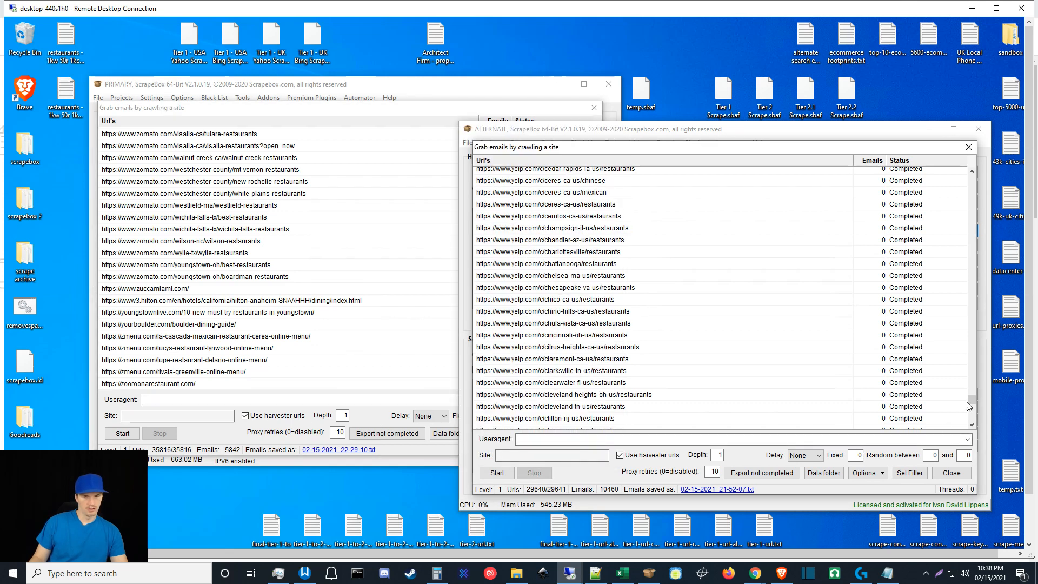
- Review which directory, Tripadvisor, Yellow Pages and Facebook URLs yielded emails in the ALTERNATE crawl results
left_click_drag(970, 407, 971, 346)
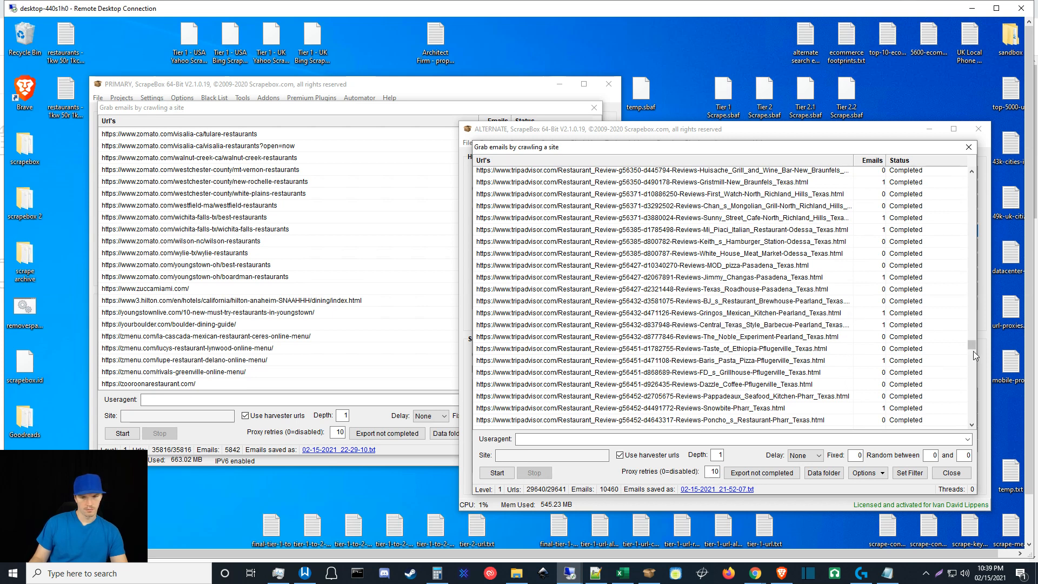
left_click_drag(972, 343, 956, 301)
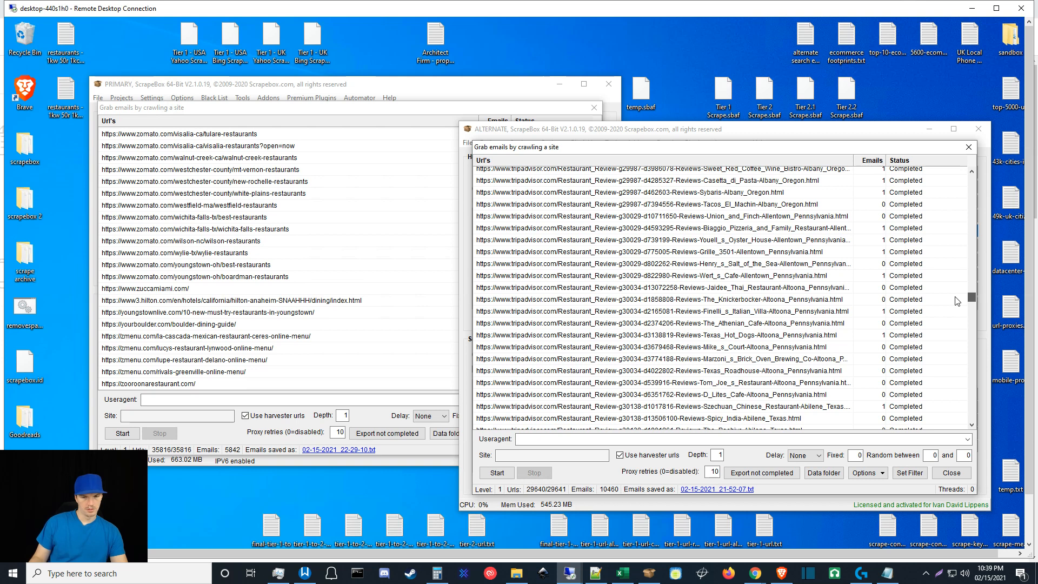
left_click_drag(956, 301, 957, 303)
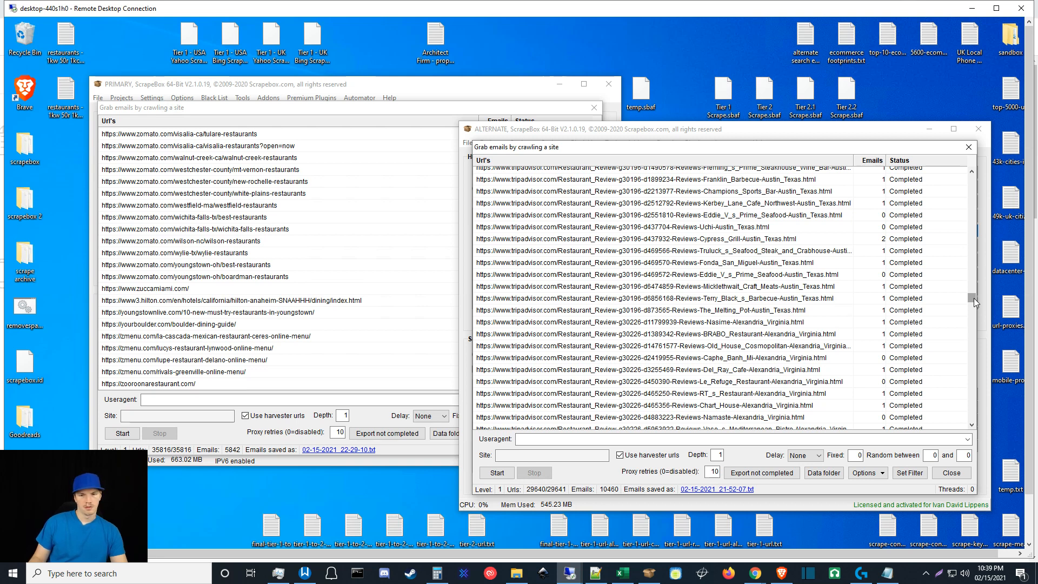
left_click_drag(975, 298, 971, 427)
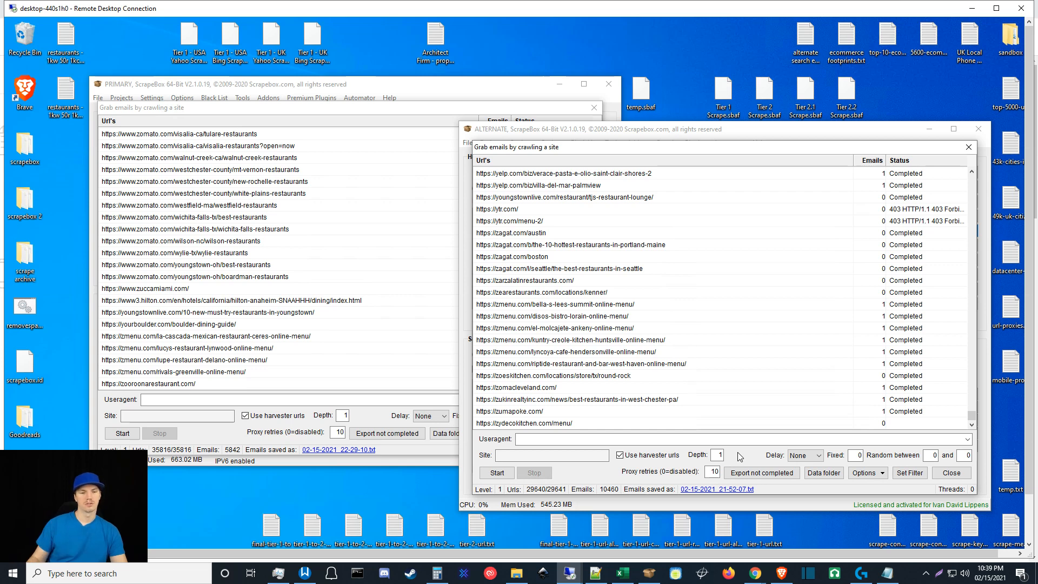
mouse_move(971, 413)
left_mouse_down()
mouse_move(960, 406)
mouse_move(960, 430)
left_mouse_up()
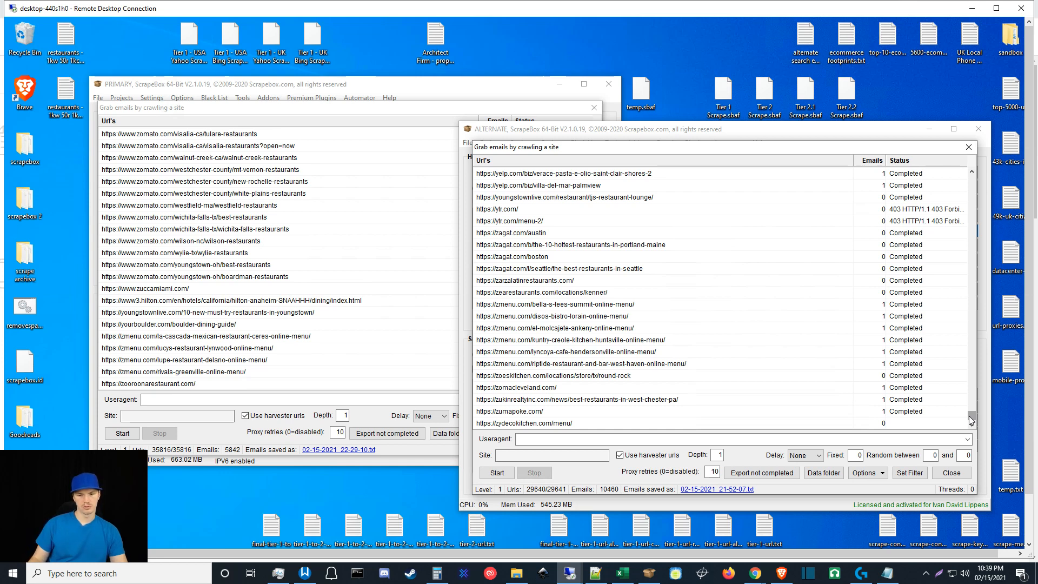
left_click_drag(972, 417, 968, 396)
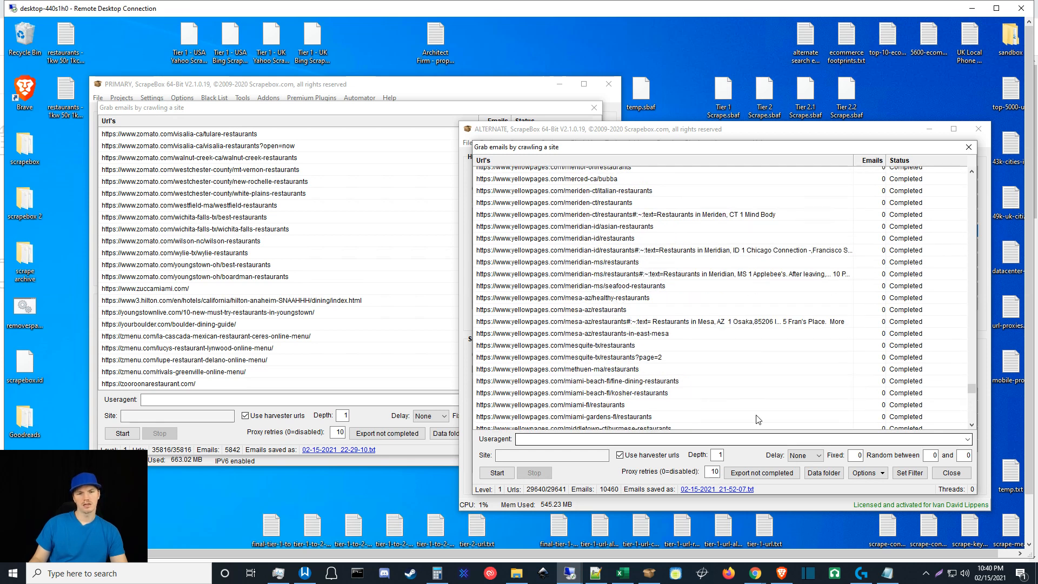
left_click_drag(969, 389, 968, 378)
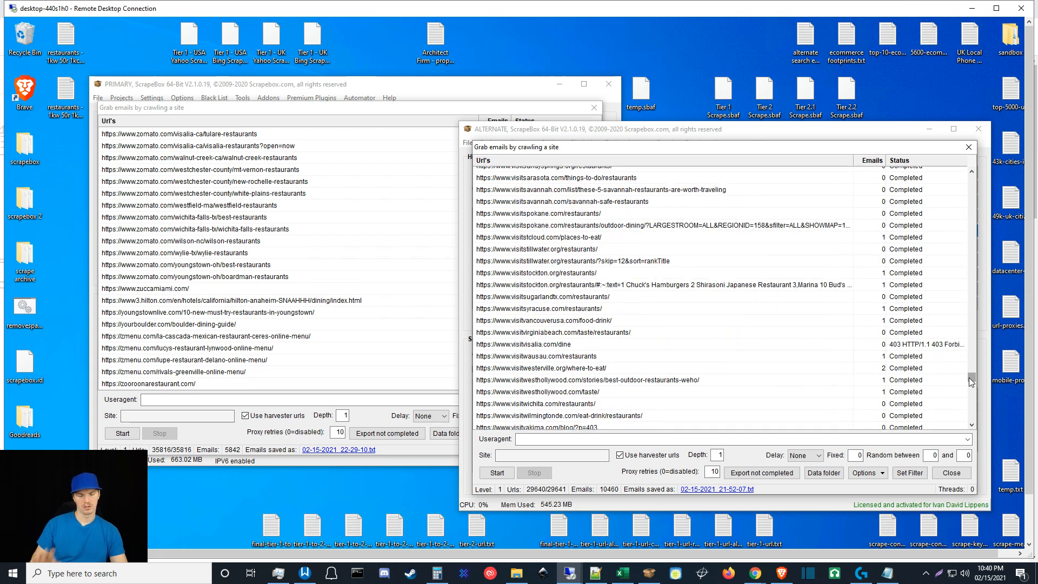
left_click_drag(971, 377, 971, 374)
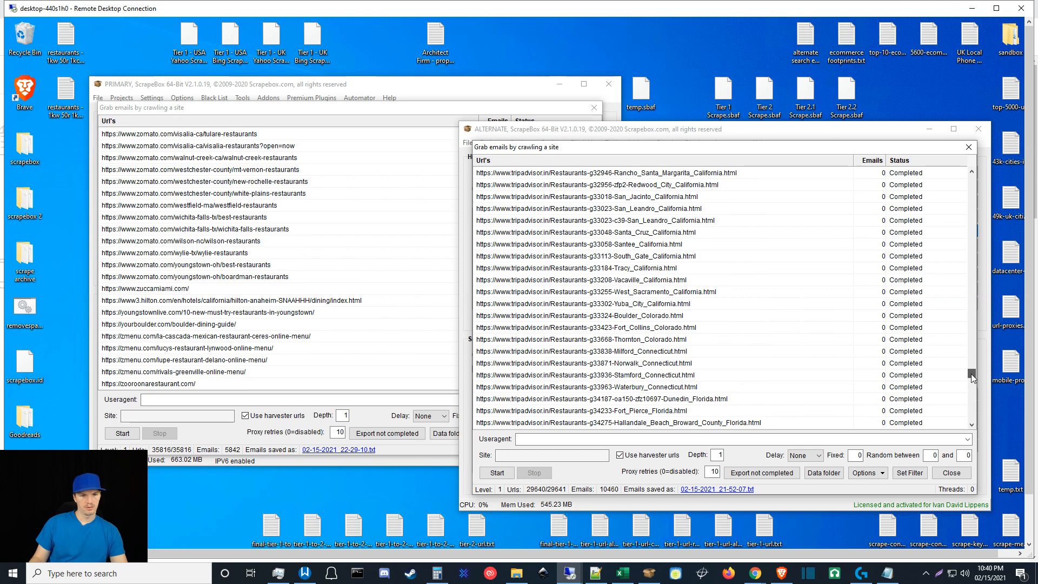
left_click_drag(971, 374, 971, 243)
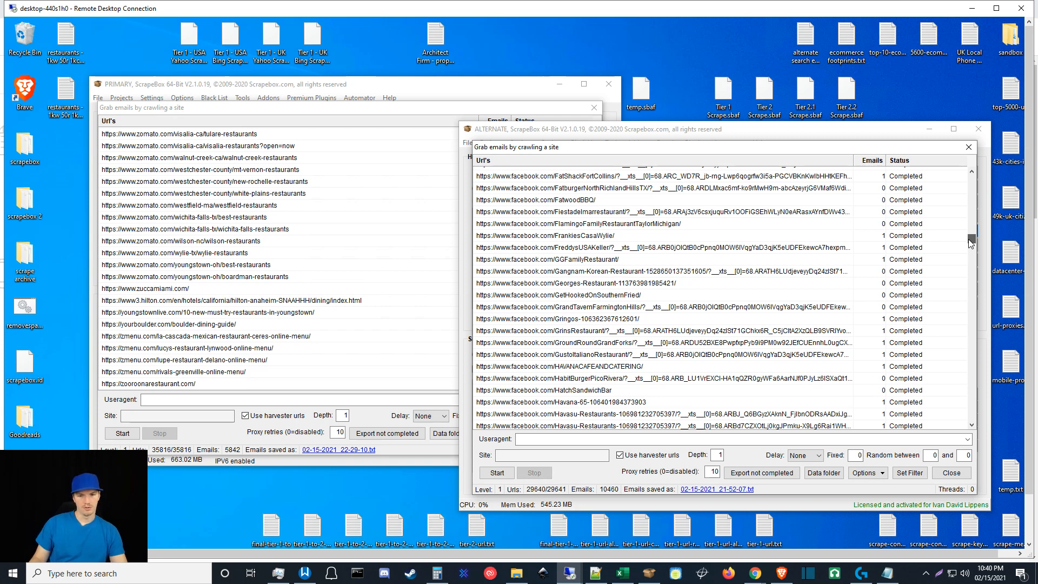
scroll(971, 243, "up", 10)
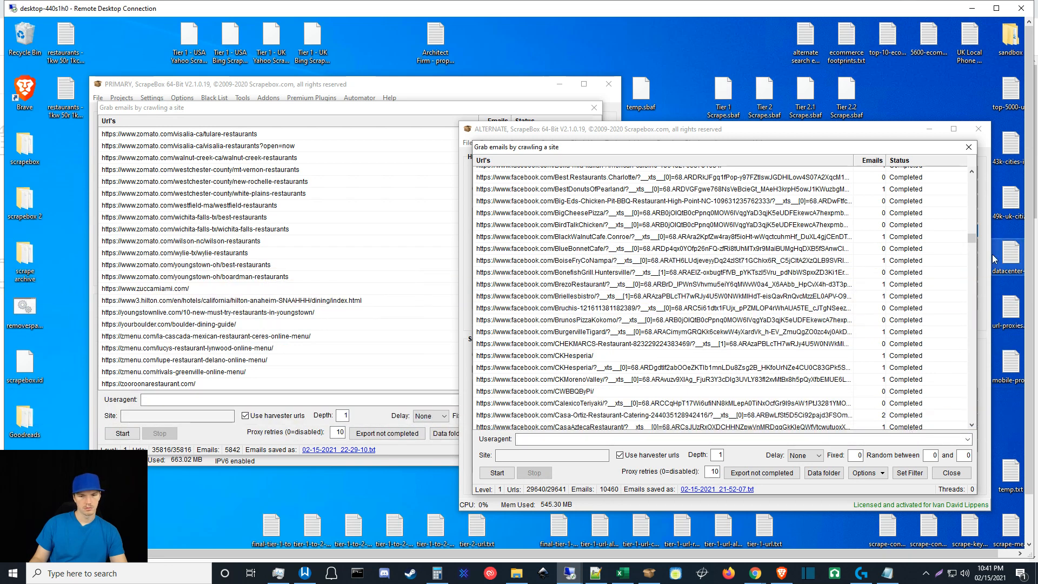
left_click_drag(971, 243, 967, 155)
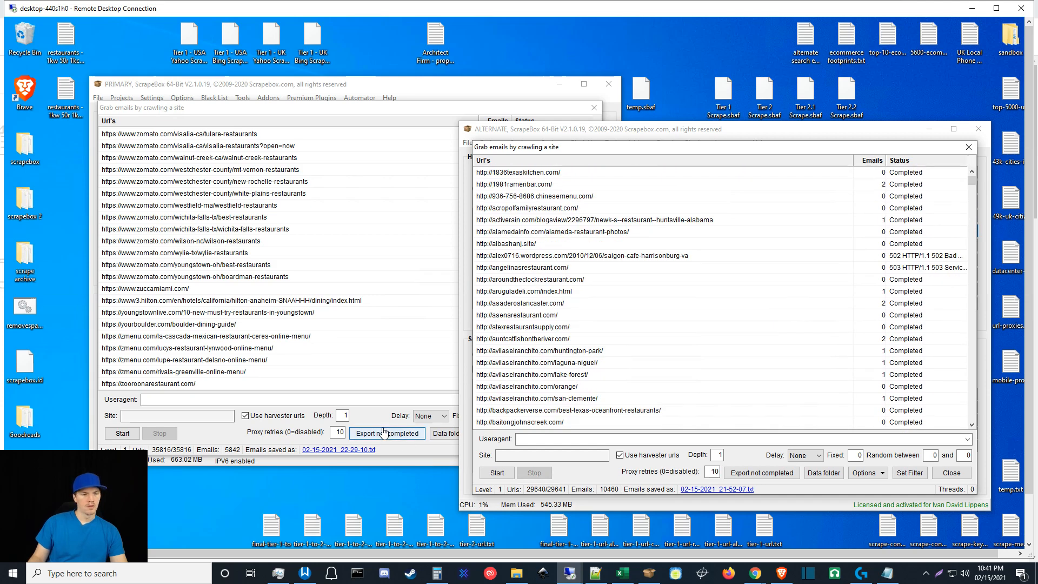
- View and cancel the export of not completed URLs in the PRIMARY email grabber, and open its Grabbed Emails data folder
left_click(363, 418)
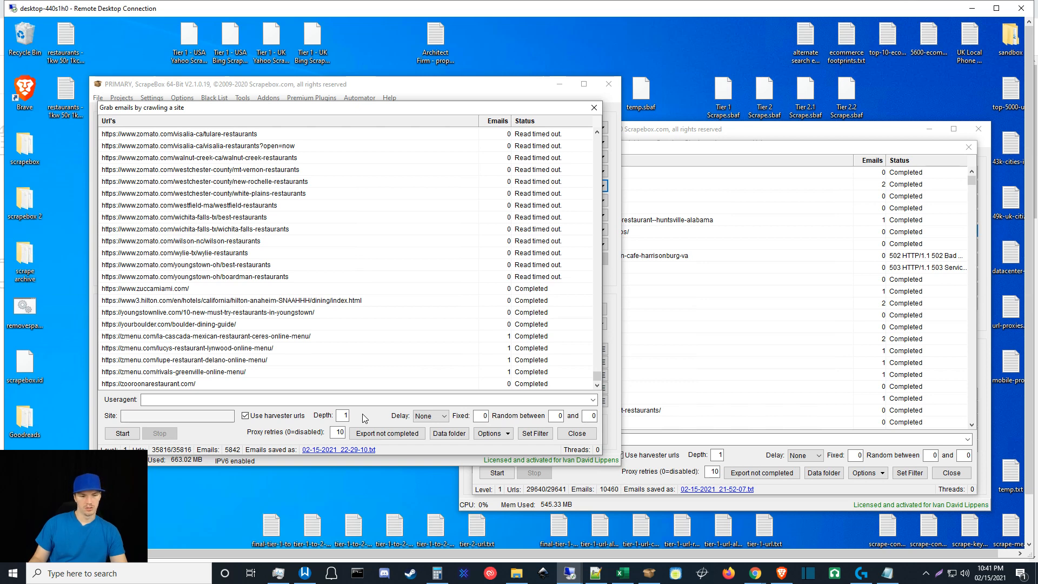
left_click(387, 433)
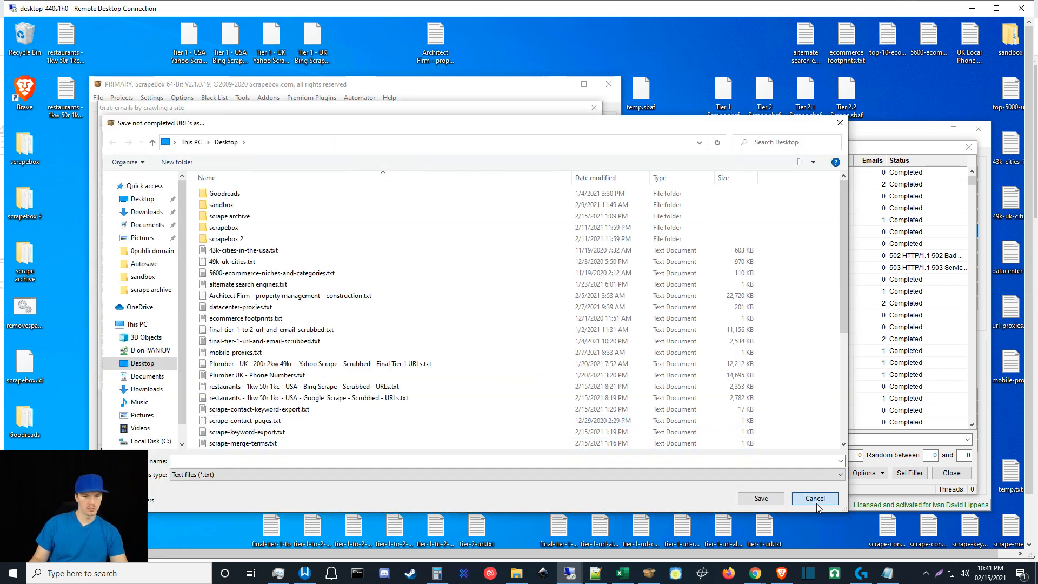
left_click(814, 498)
left_click(464, 435)
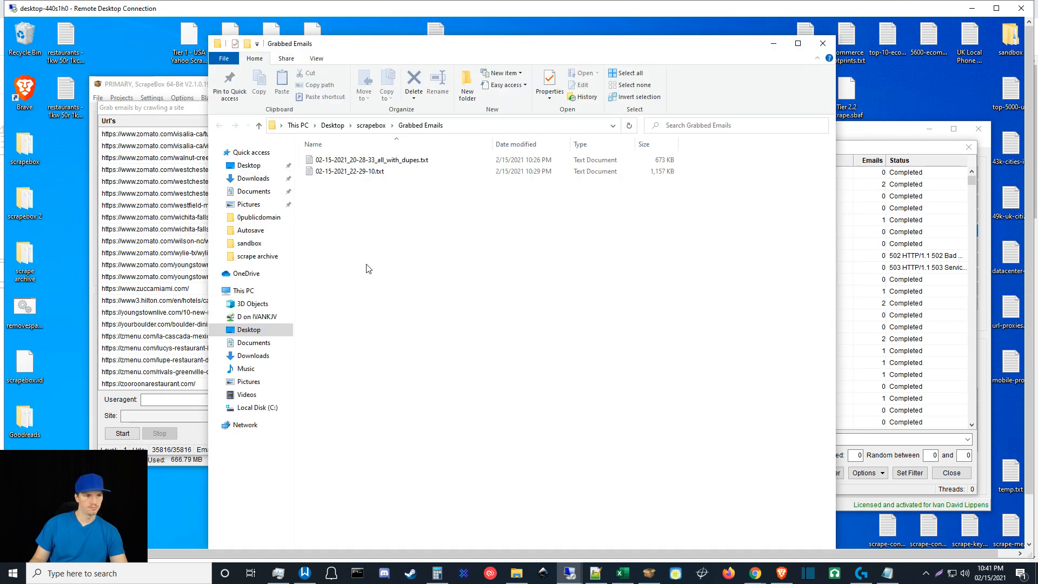
- Move both PRIMARY email result text files from the Grabbed Emails folder to the desktop and close the folder
left_click_drag(398, 227, 74, 208)
left_click_drag(66, 193, 66, 212)
left_click_drag(66, 256, 72, 207)
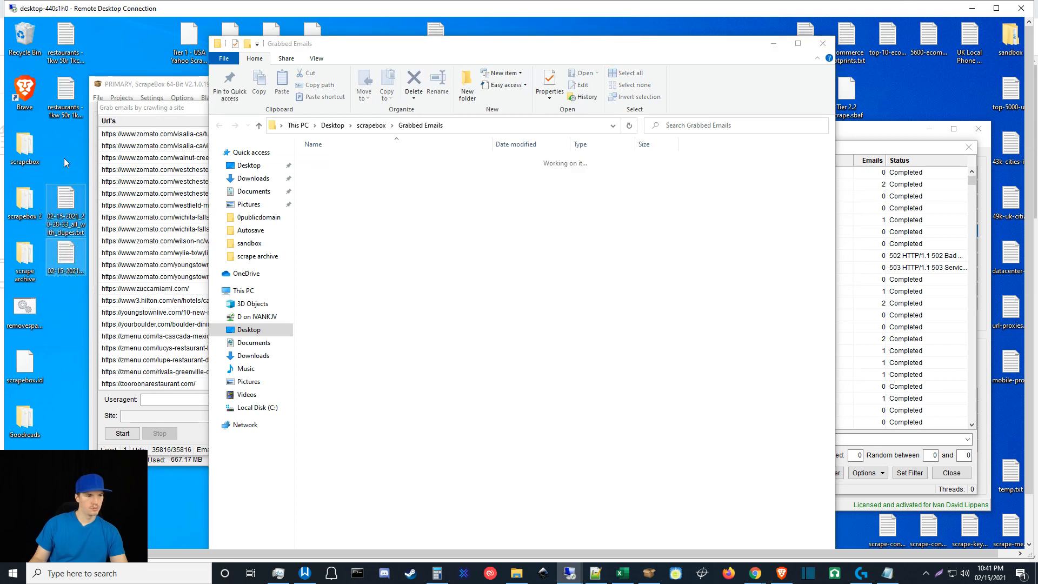
left_click(823, 44)
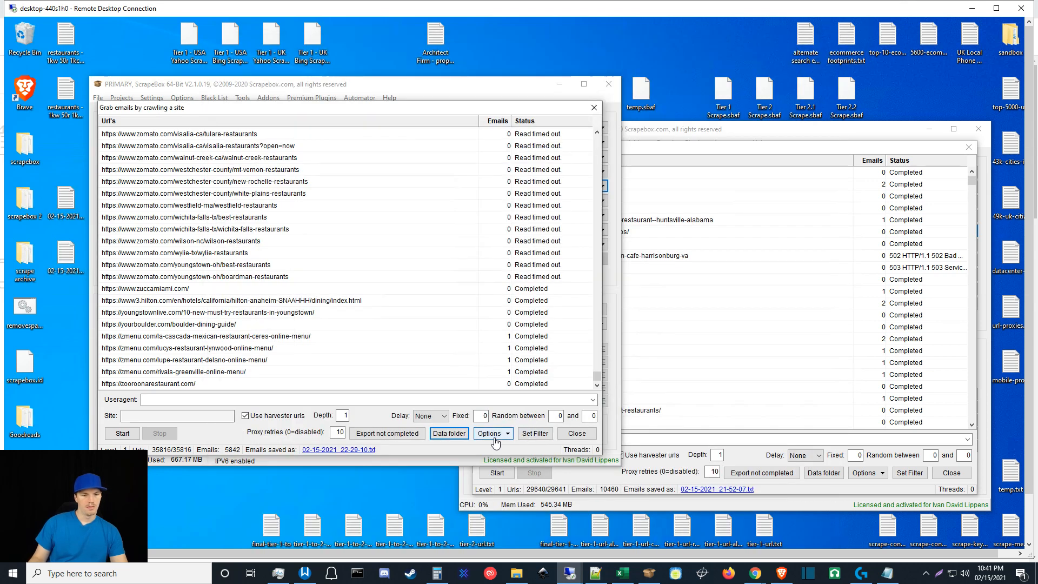
- Expand the remote desktop session to full screen and keep Notepad++ minimized
left_click(573, 437)
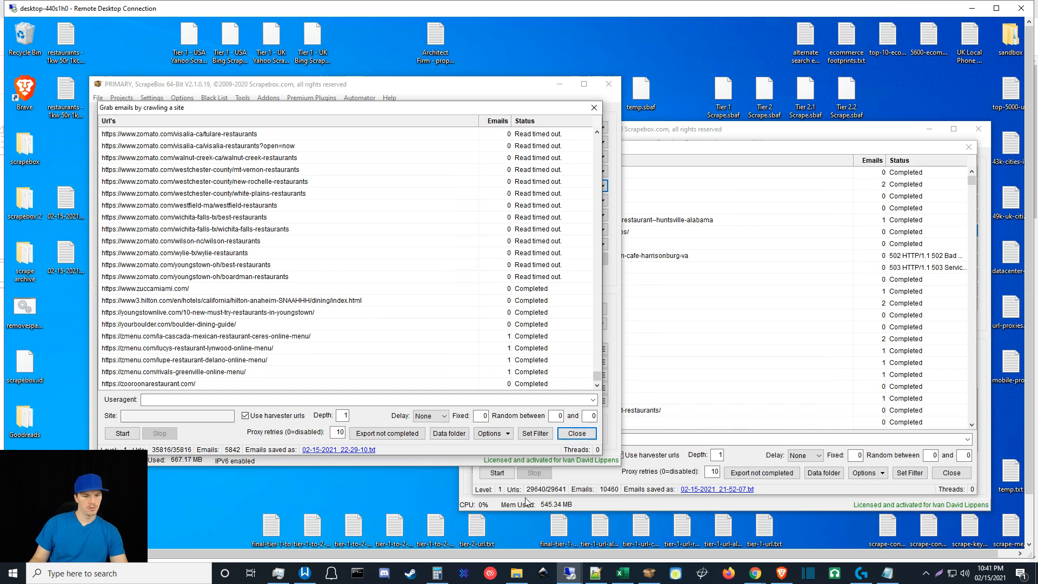
right_click(600, 565)
left_click(796, 553)
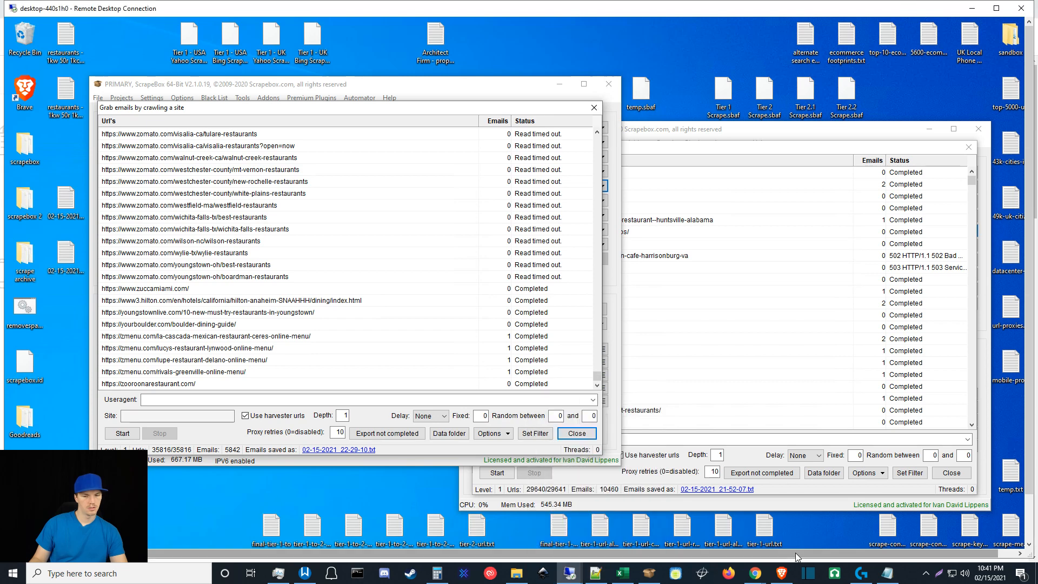
left_click(996, 9)
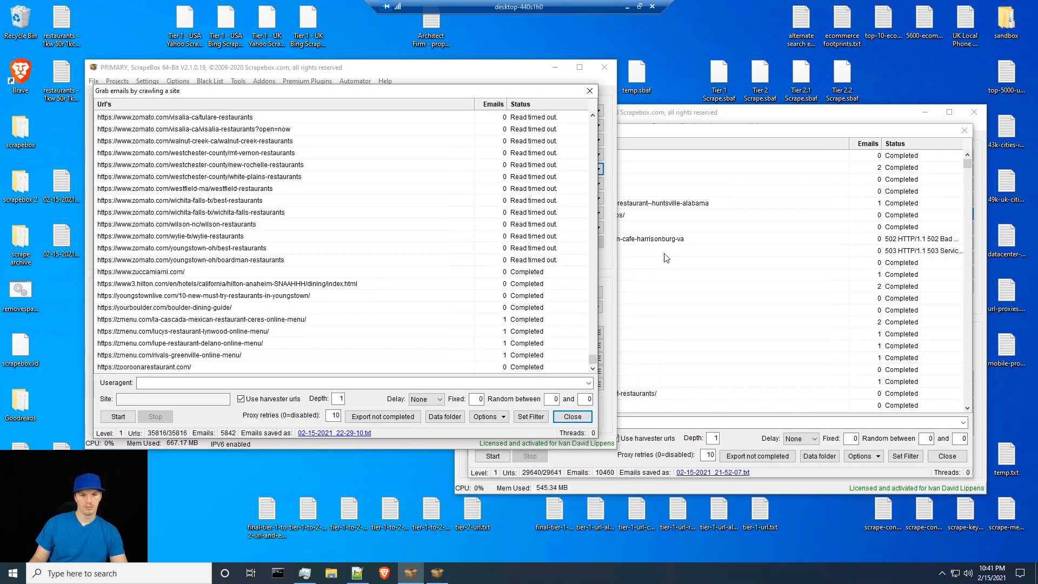
left_click(357, 573)
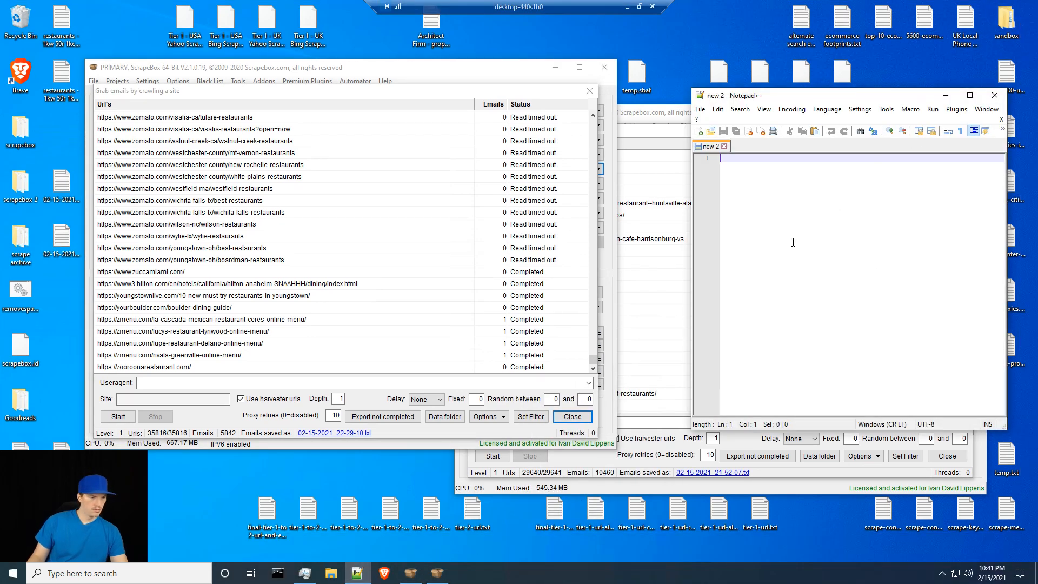
left_click(946, 96)
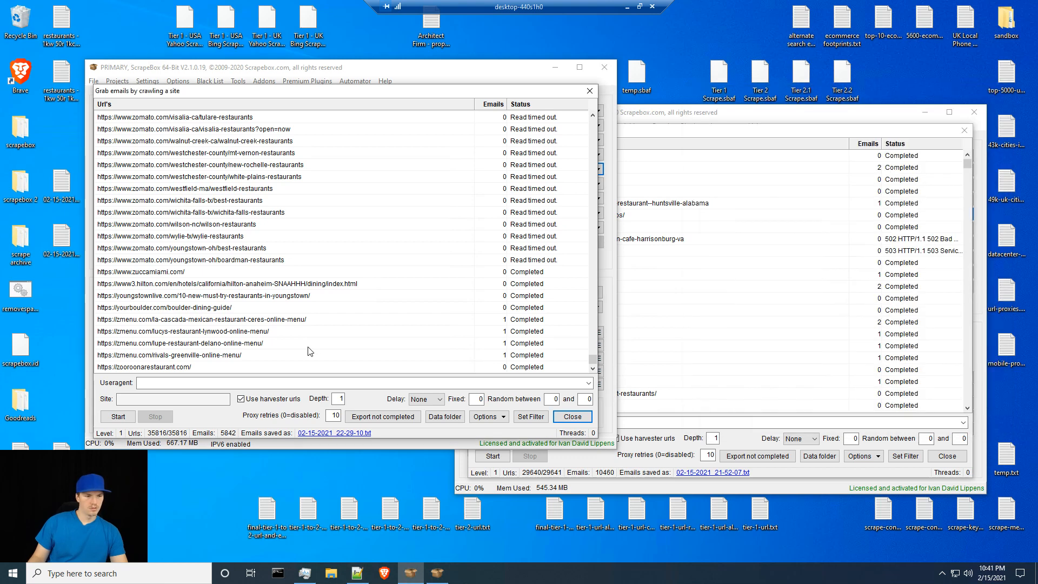
- Move both ALTERNATE email result text files from its Grabbed Emails data folder to the desktop and close the folder
left_click(612, 461)
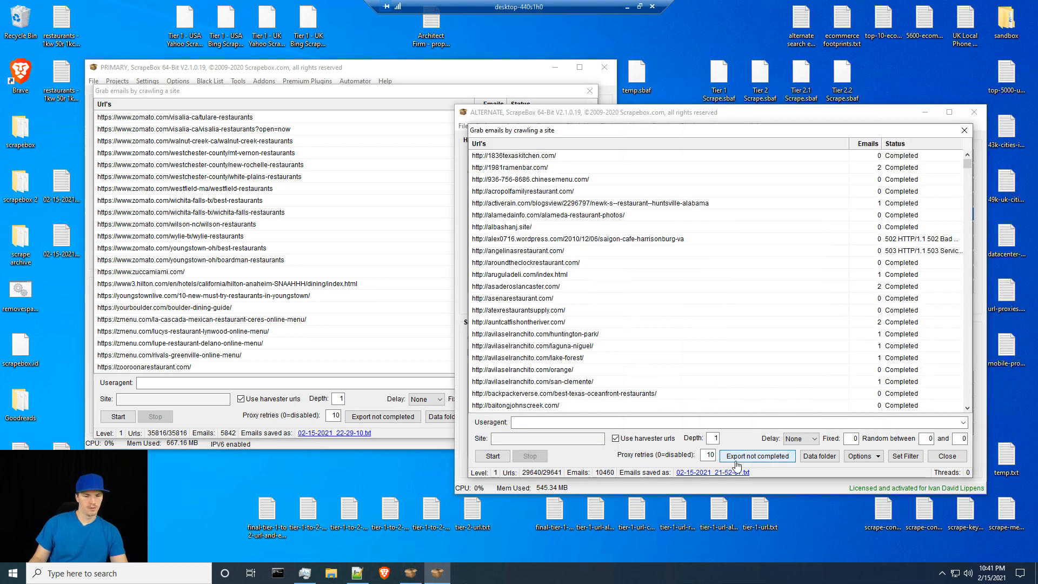
left_click(837, 463)
left_click(346, 154)
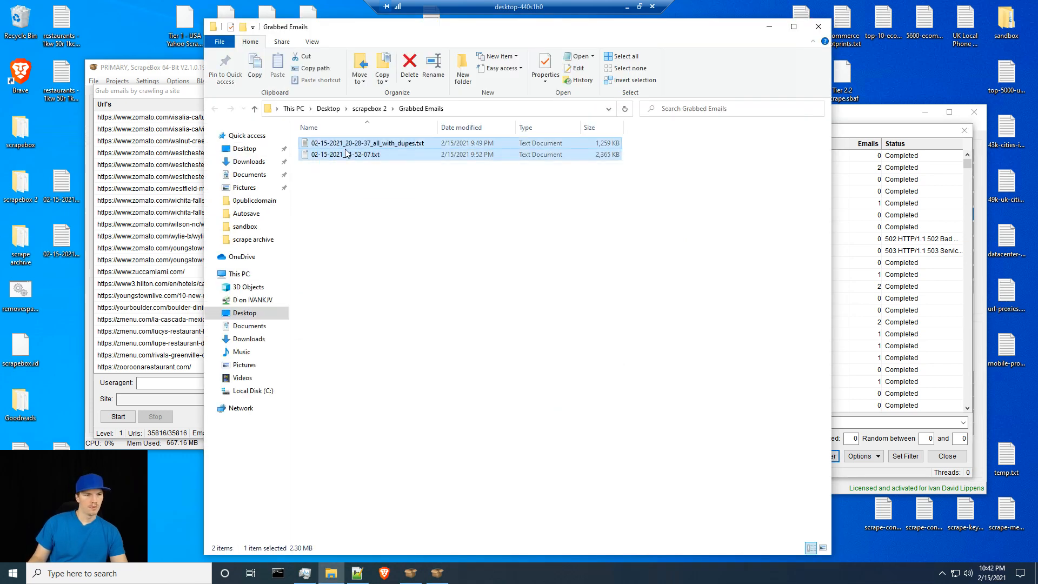
left_click_drag(346, 154, 61, 359)
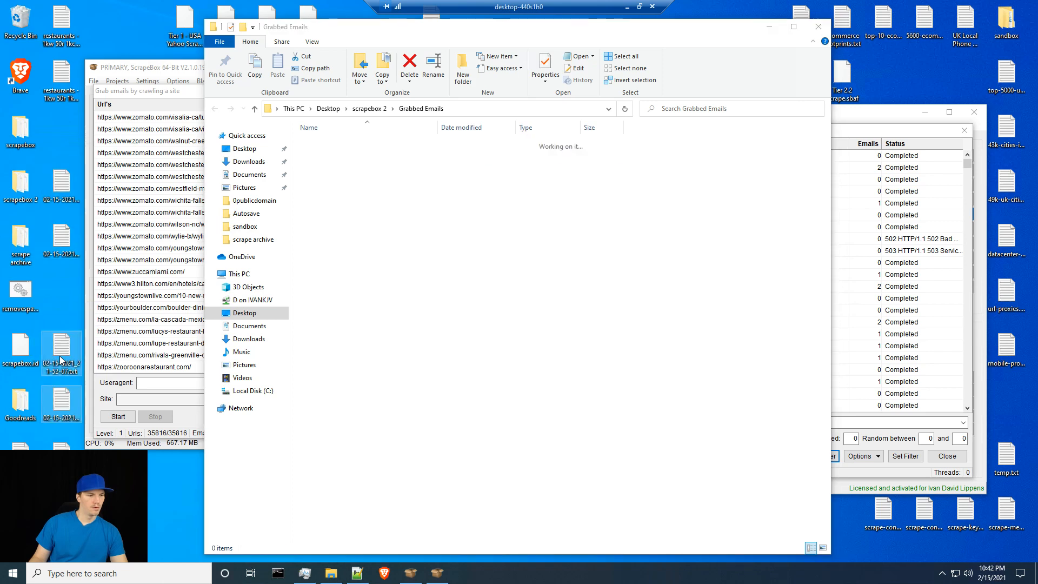
left_click(819, 27)
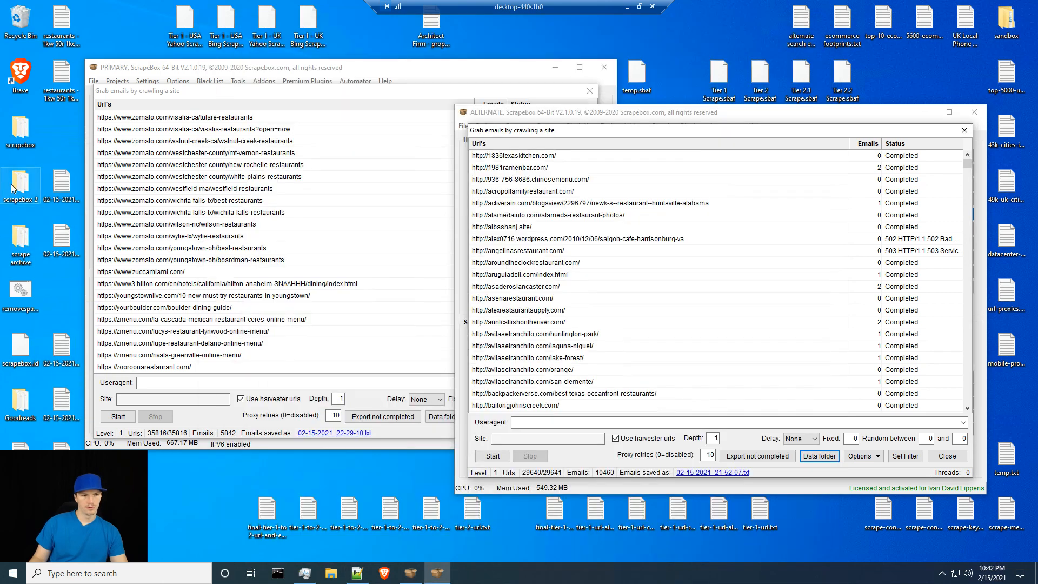
- Close the email grabbers in both ScrapeBox instances and clear the harvested URL lists in ALTERNATE and PRIMARY
left_click(395, 440)
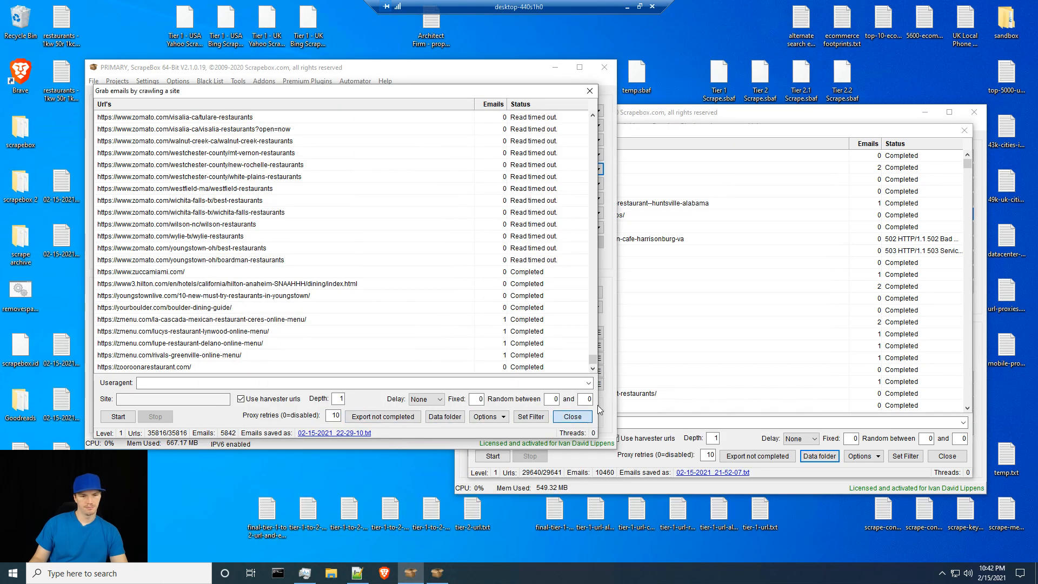
left_click(574, 416)
left_click(952, 457)
left_click(951, 457)
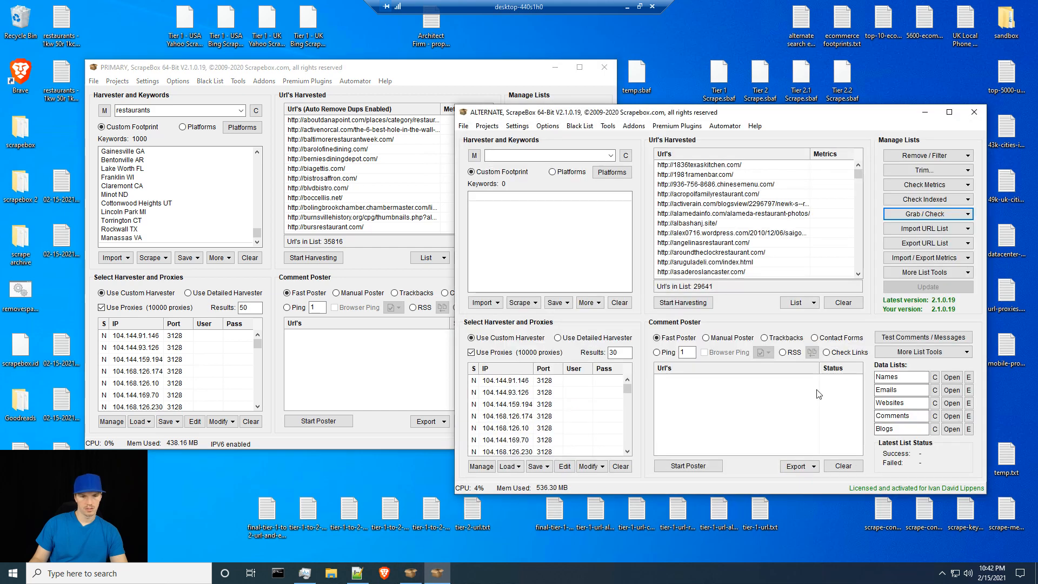
left_click(843, 303)
left_click(446, 270)
left_click(473, 257)
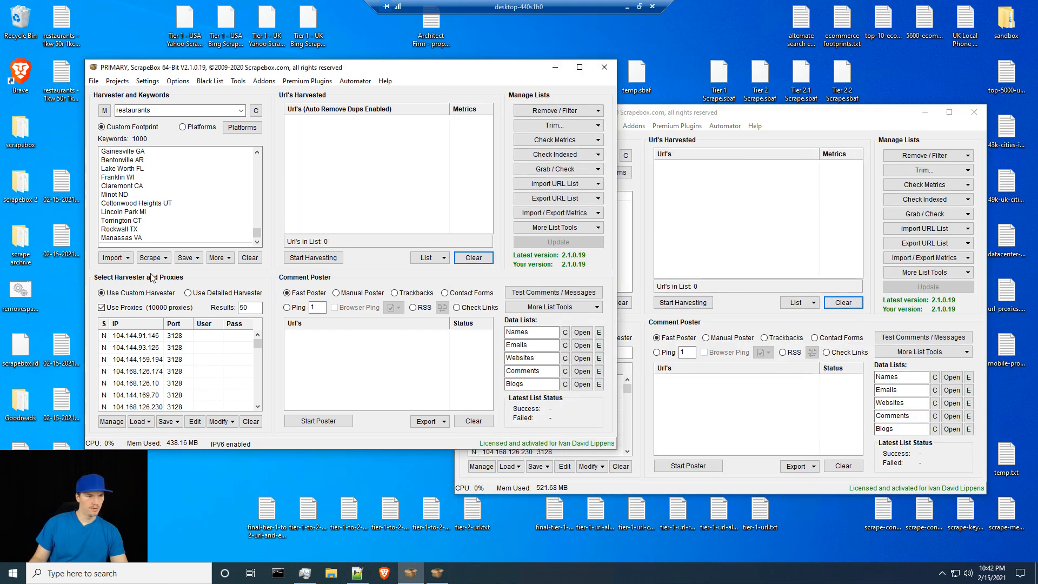
- Load the PRIMARY crawl's grabbed email results from the desktop into its harvested list and remove duplicate URLs
left_click_drag(75, 277, 392, 161)
left_click(544, 111)
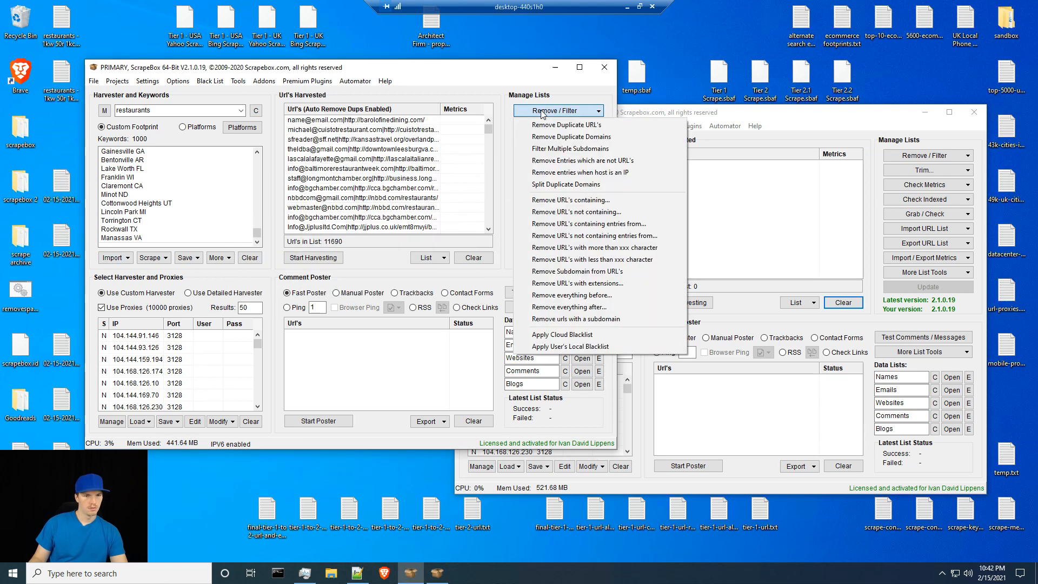
left_click(557, 126)
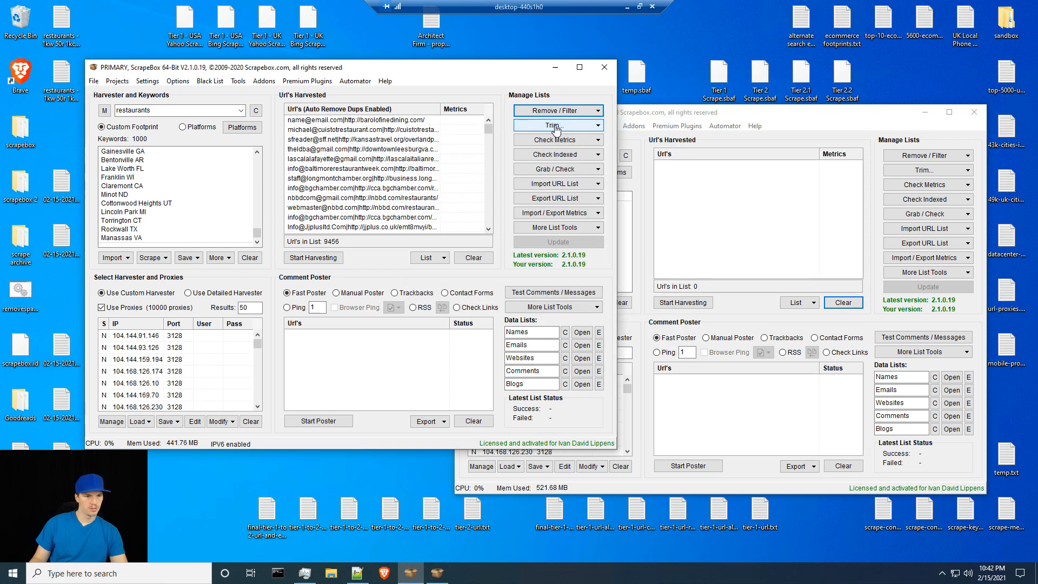
left_click(63, 241)
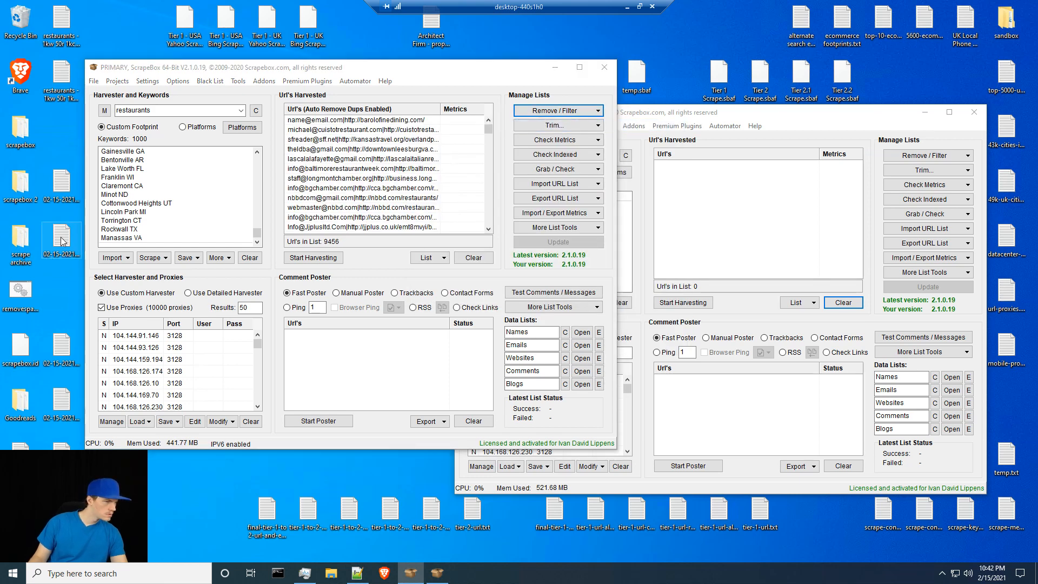
left_click(61, 185)
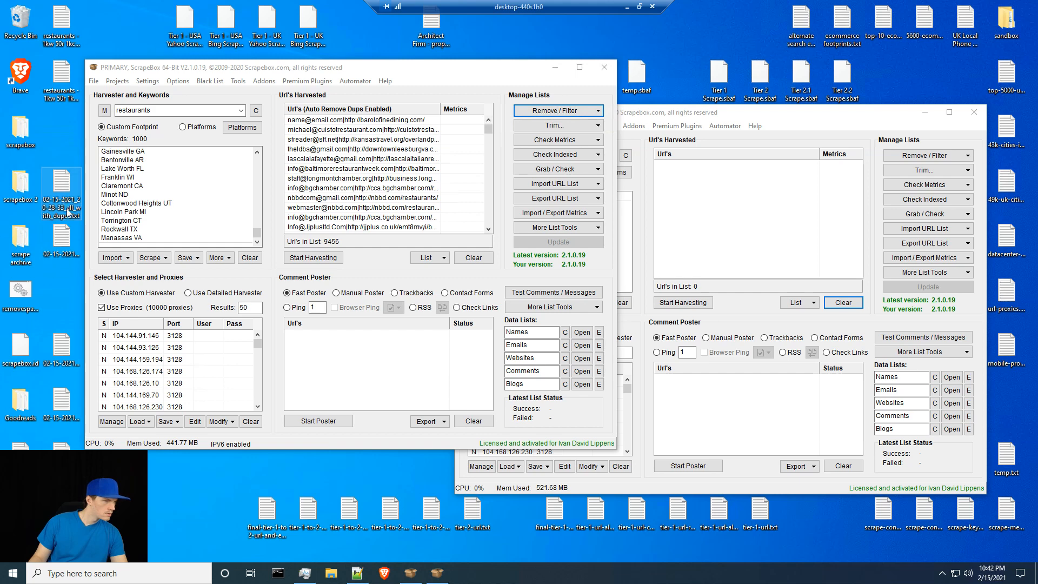
left_click(68, 240)
left_click(69, 200)
left_click(68, 276)
left_click(465, 178)
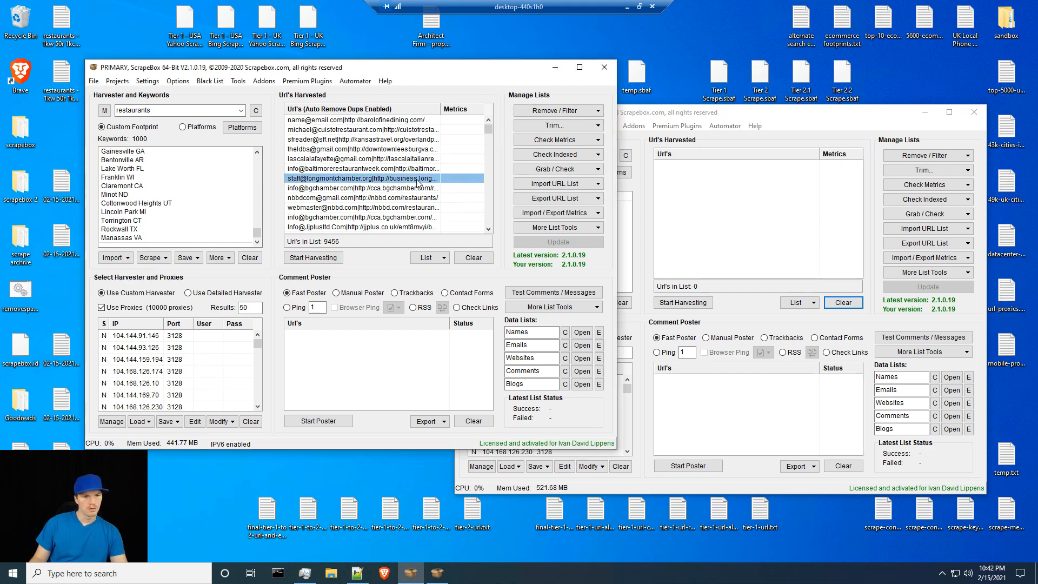
- Remove the entries containing "example.com" from the PRIMARY harvested list
left_click(549, 111)
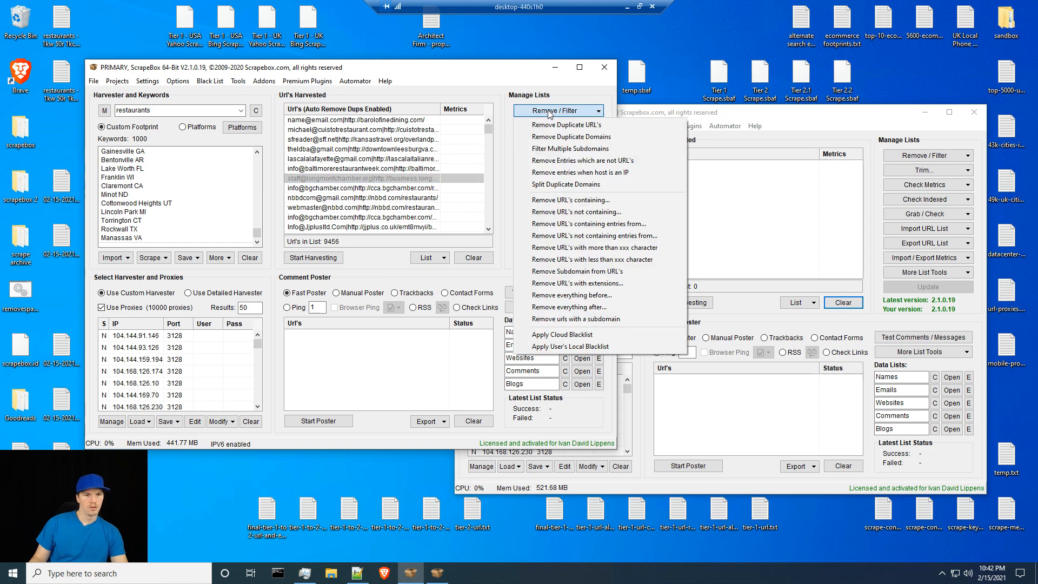
left_click(549, 203)
type("example.com")
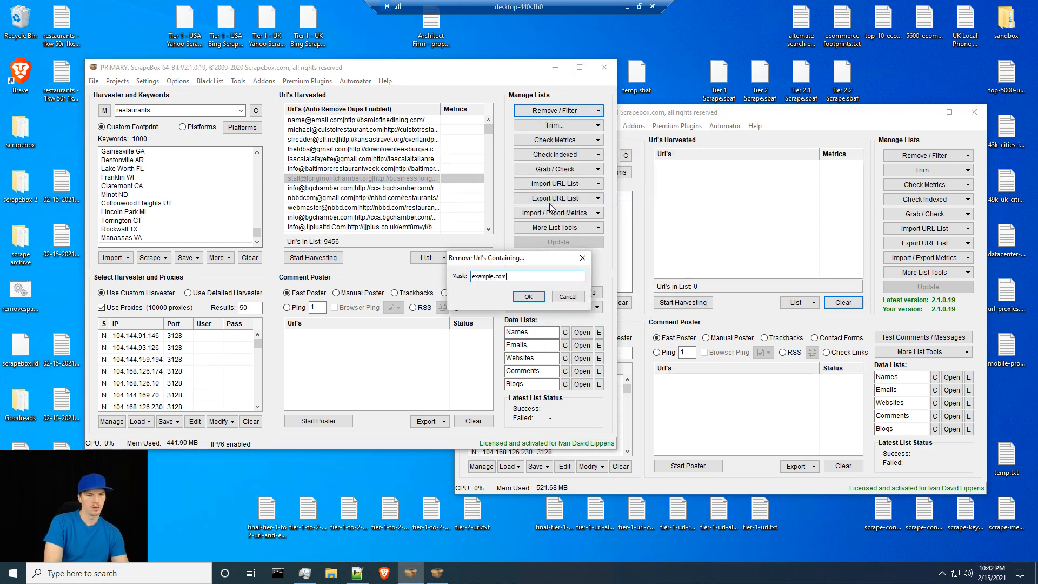
key("Return")
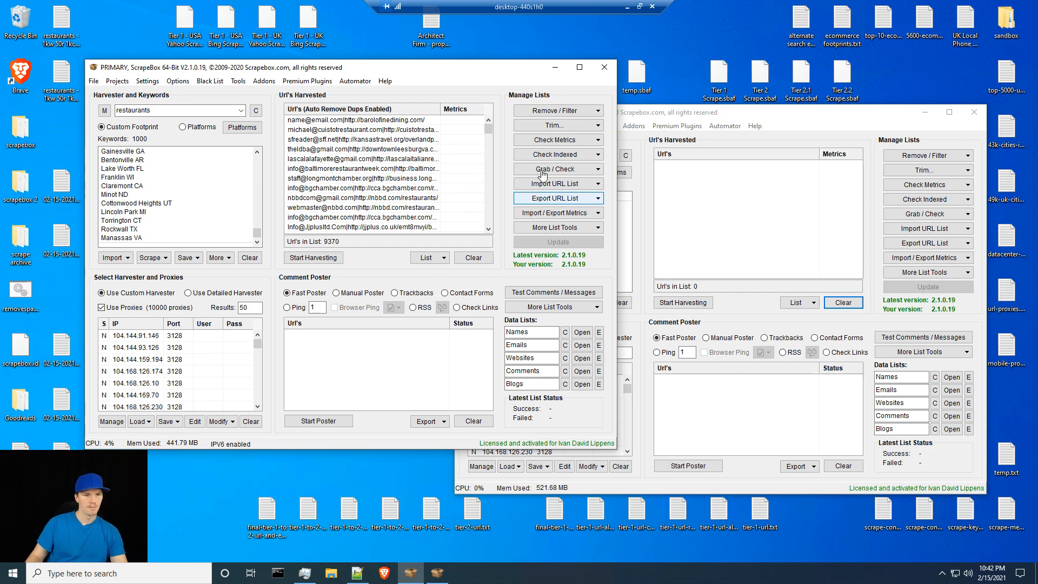
- Remove the entries containing "email.com" from the PRIMARY harvested list
left_click(543, 112)
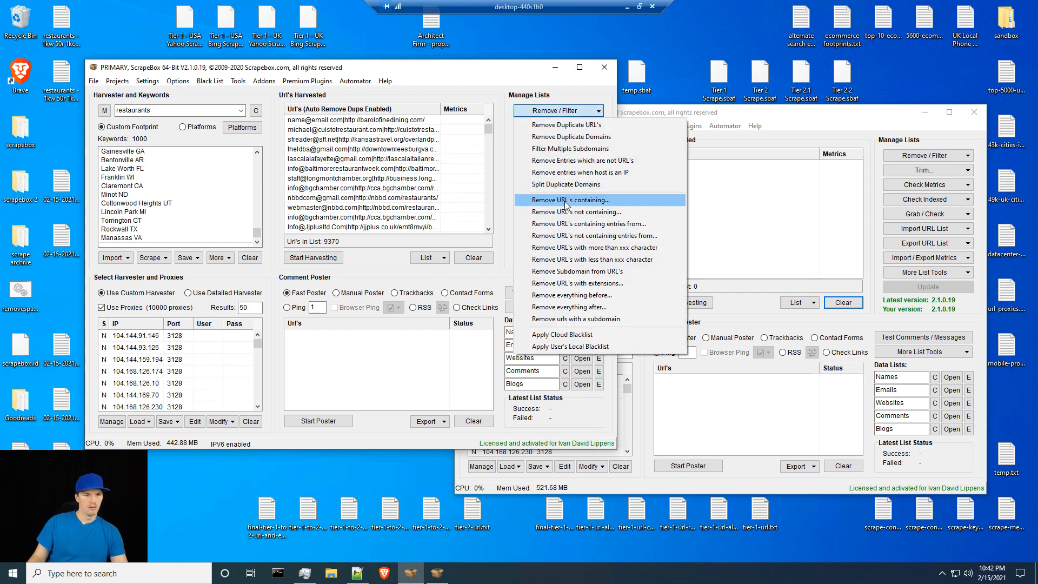
left_click(565, 201)
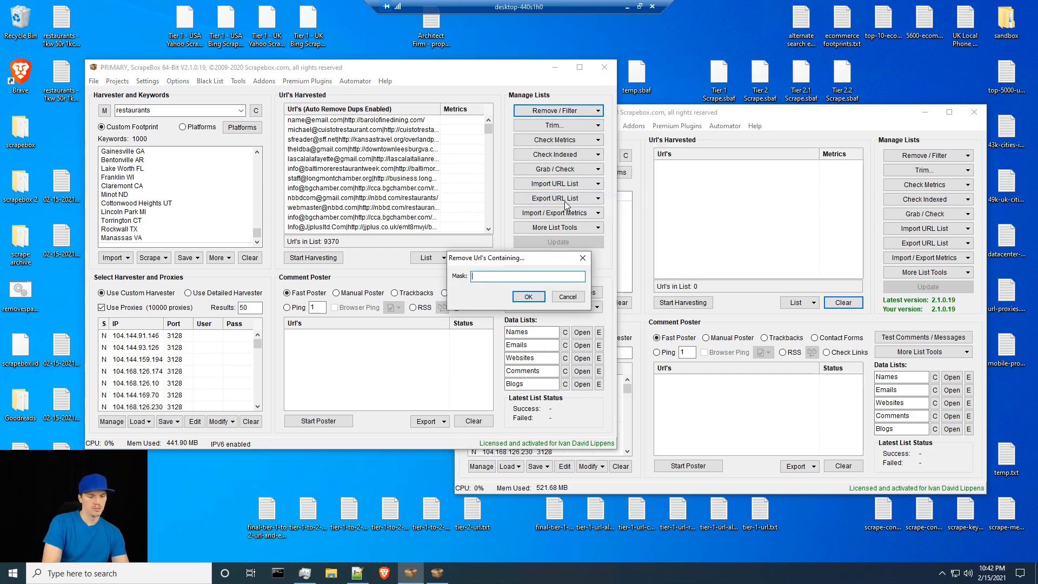
type("email.com")
key("Return")
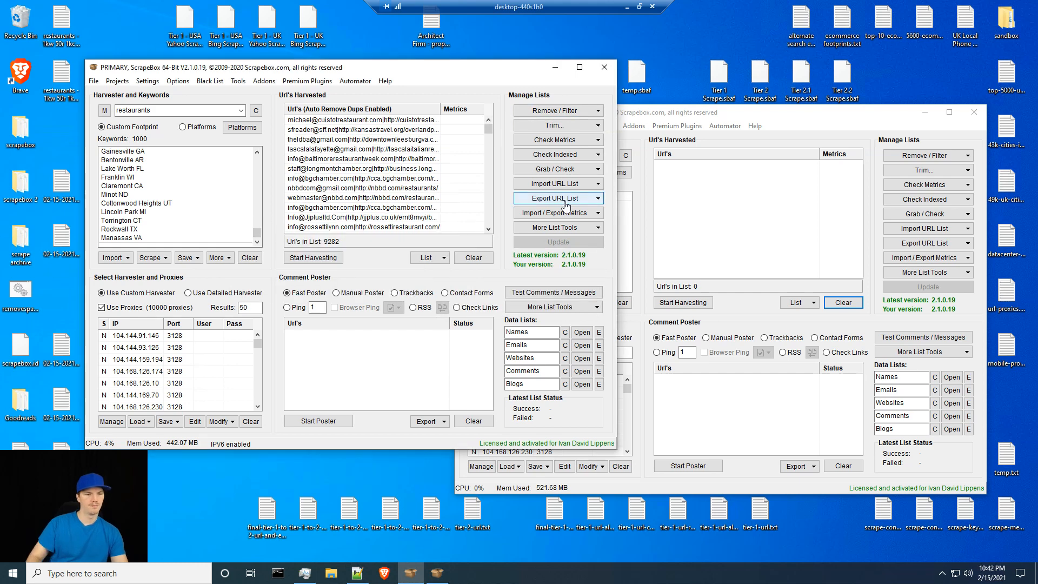
- Remove the entries containing "domain" from the PRIMARY harvested list
left_click(544, 110)
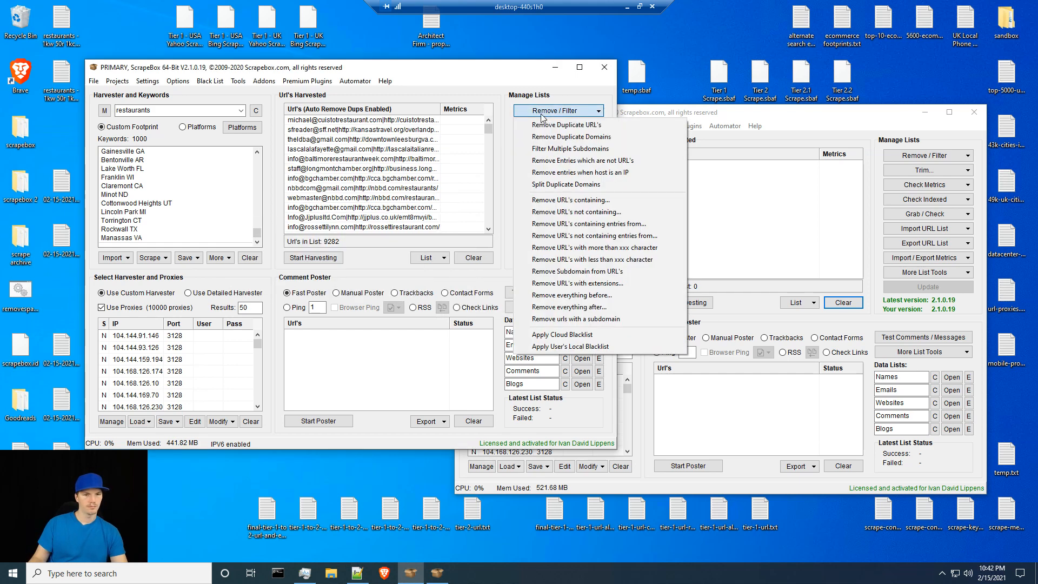
left_click(567, 201)
type("domain")
key("Return")
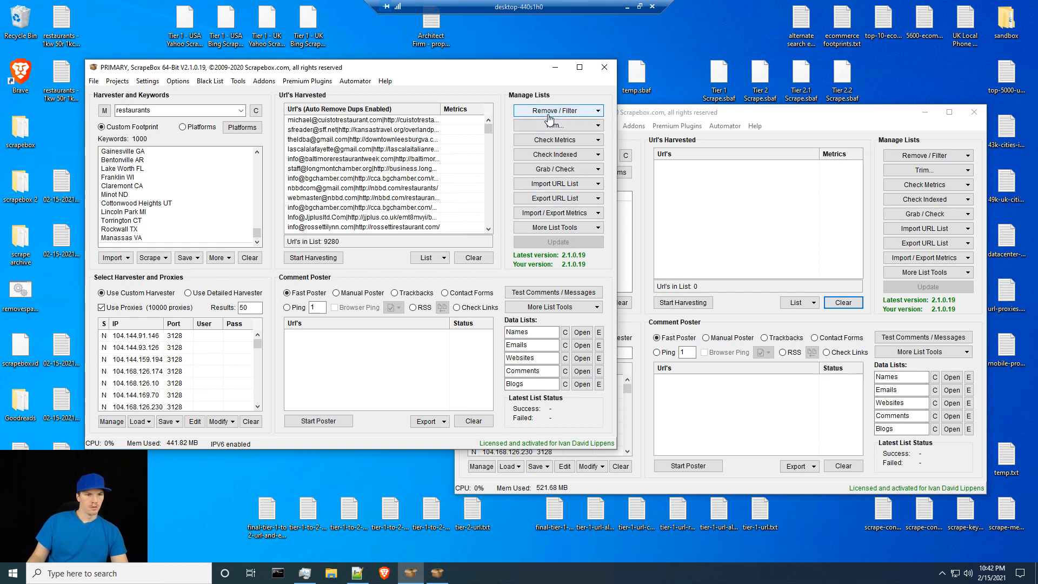
- Sort the PRIMARY harvested list in ascending order by its URL entries
left_click(527, 113)
left_click(527, 113)
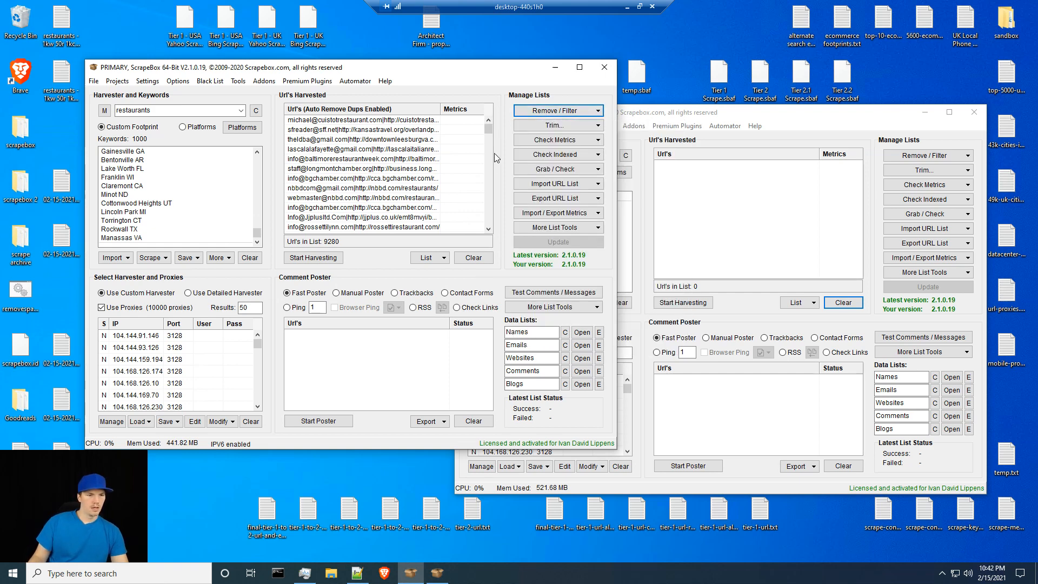
left_click(399, 111)
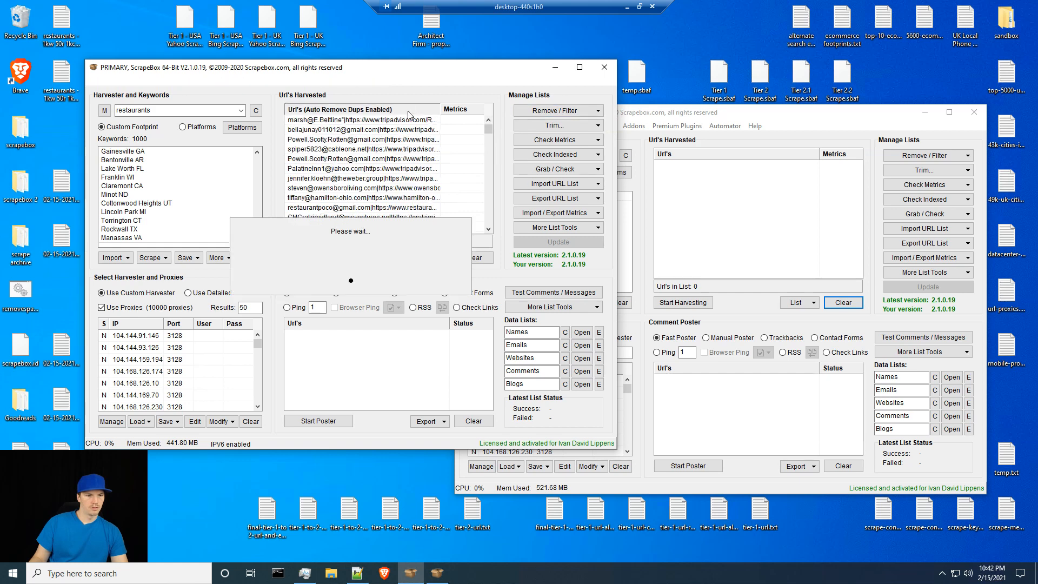
left_click(409, 111)
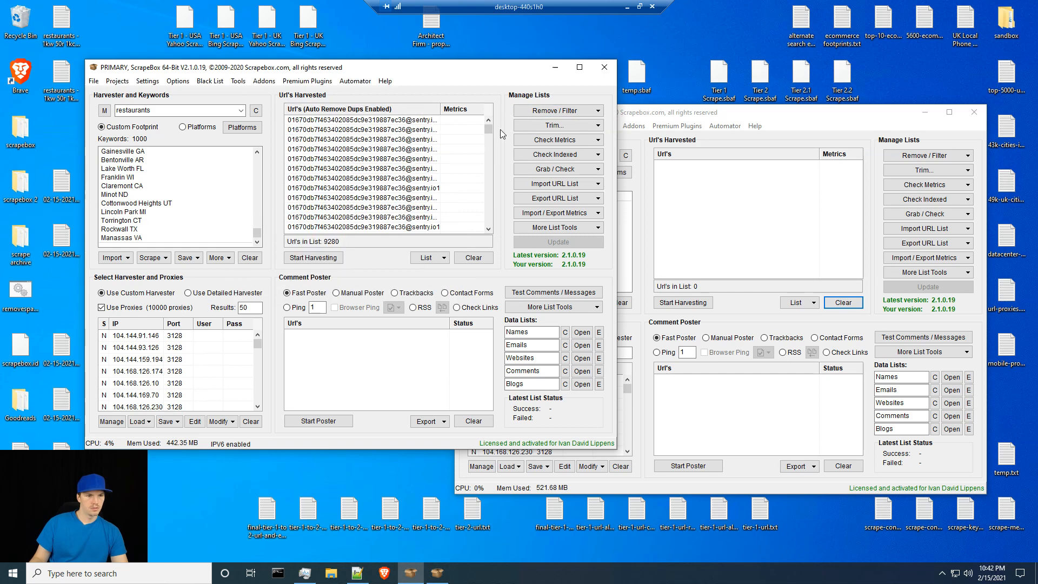
- Export the list to the desktop as "restaurants - 1kw 50r 1kc - USA - Google Scrape - Scrubbed - URLs and Emails.txt" and clear it
left_click(562, 198)
left_click(569, 213)
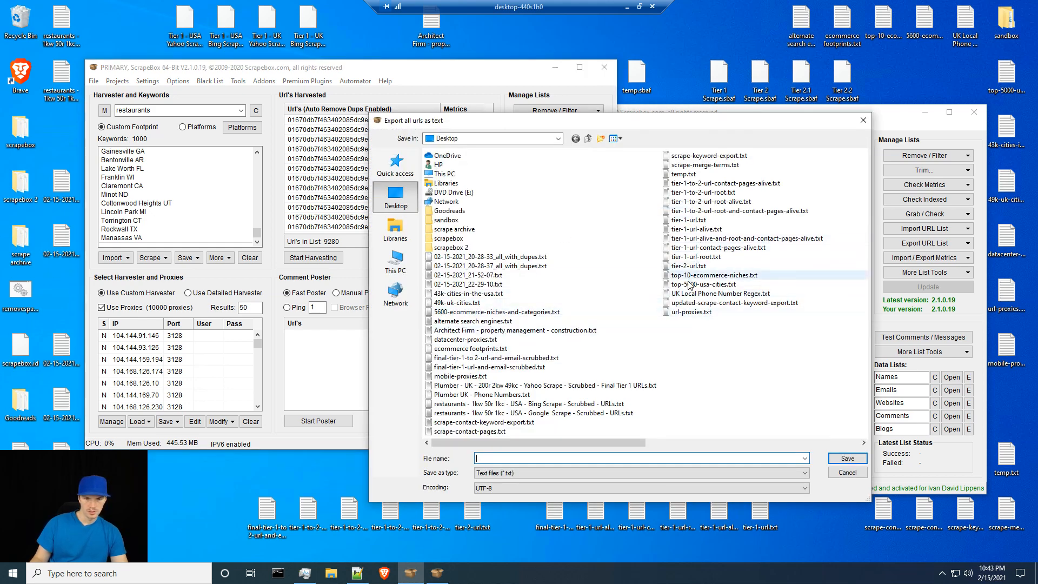
left_click(478, 413)
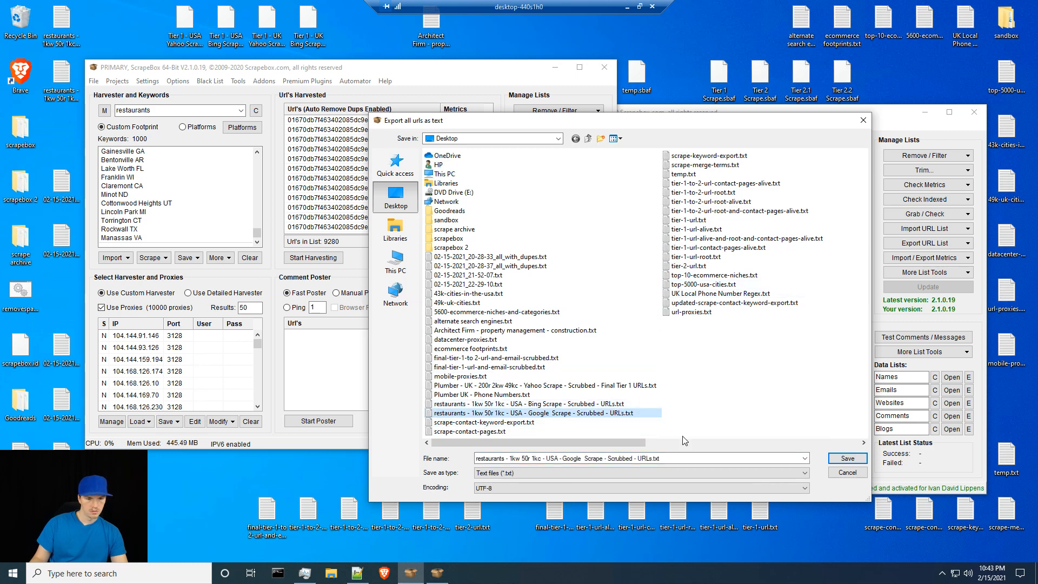
left_click(658, 458)
left_click(652, 459)
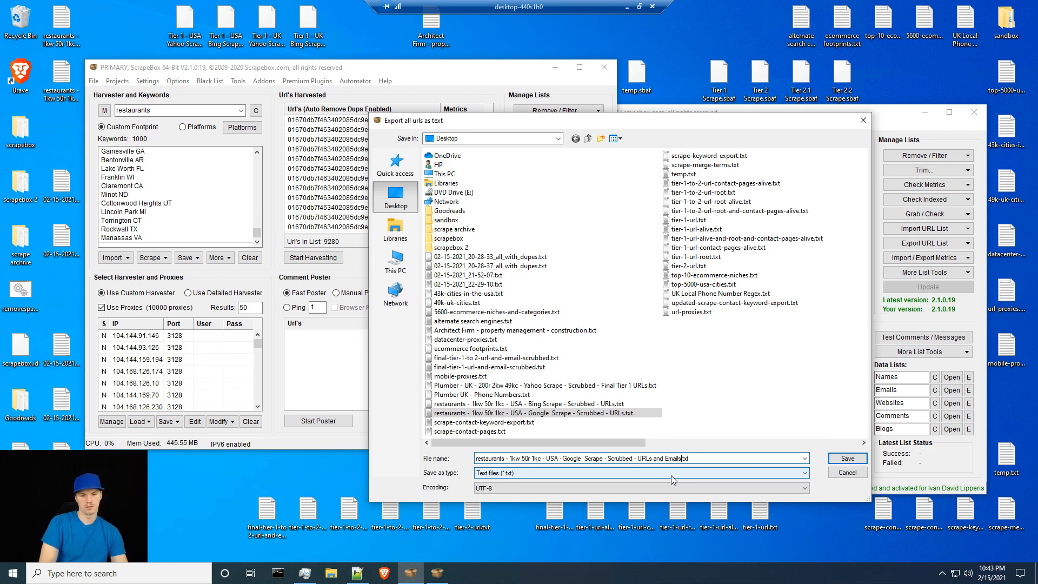
key("Return")
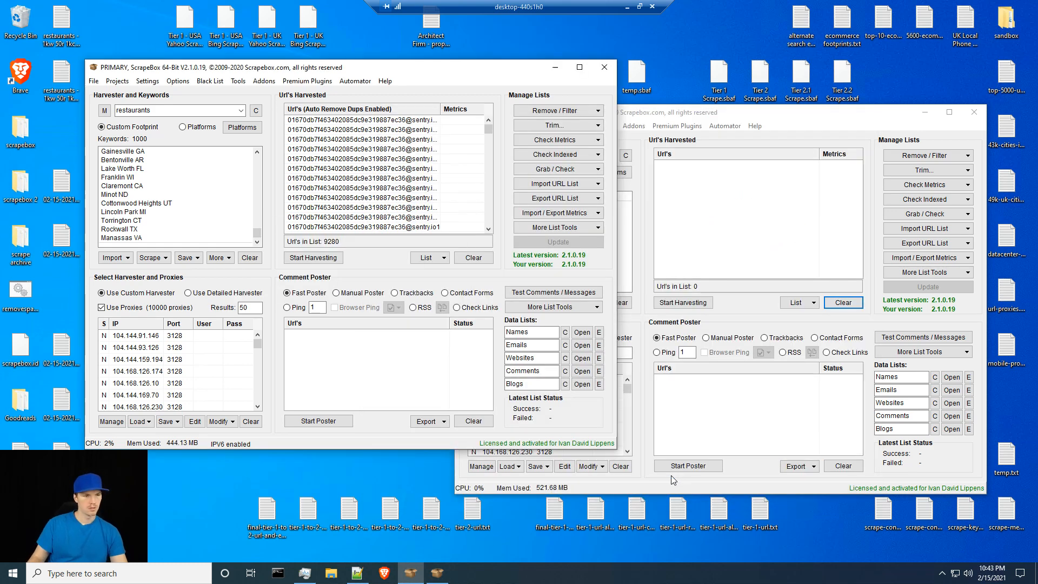
left_click(481, 258)
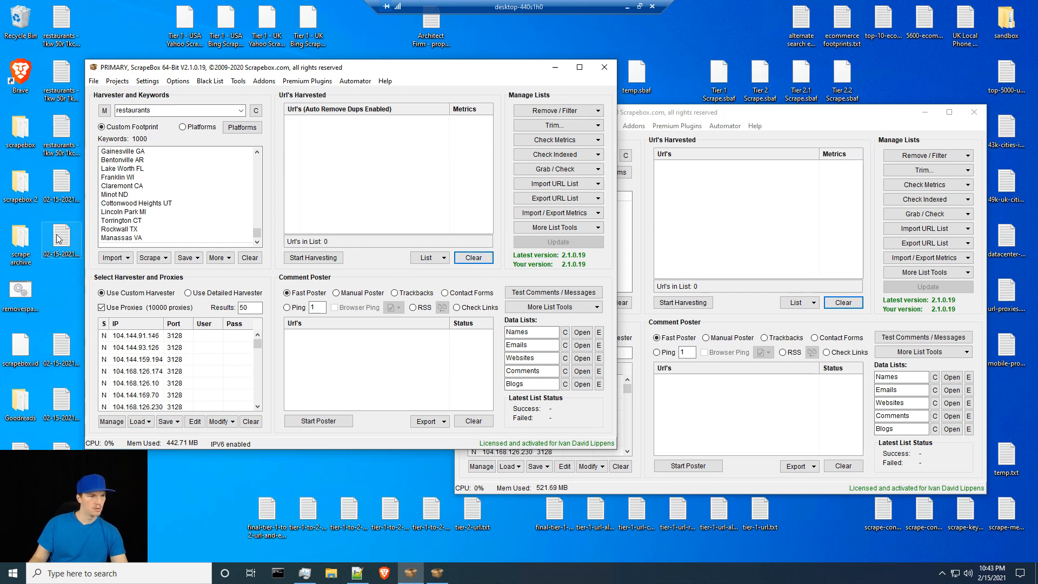
- Delete the two upper dated 02-15-2021 crawl files from the desktop and move the Google URLs and Emails file into the freed spot
left_click(61, 187)
left_click_drag(60, 187, 57, 182)
key("Delete")
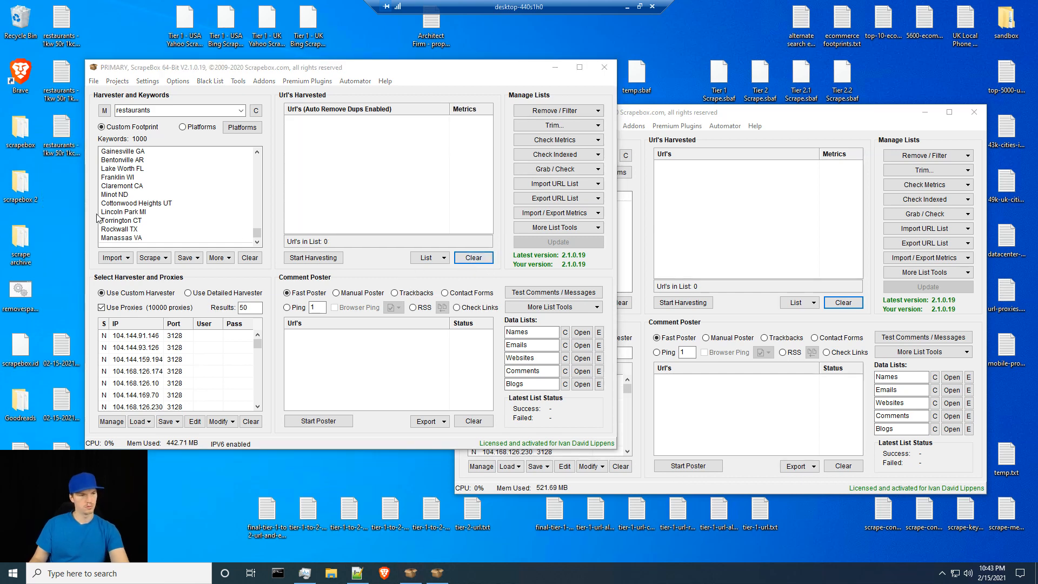
left_click_drag(67, 141, 63, 199)
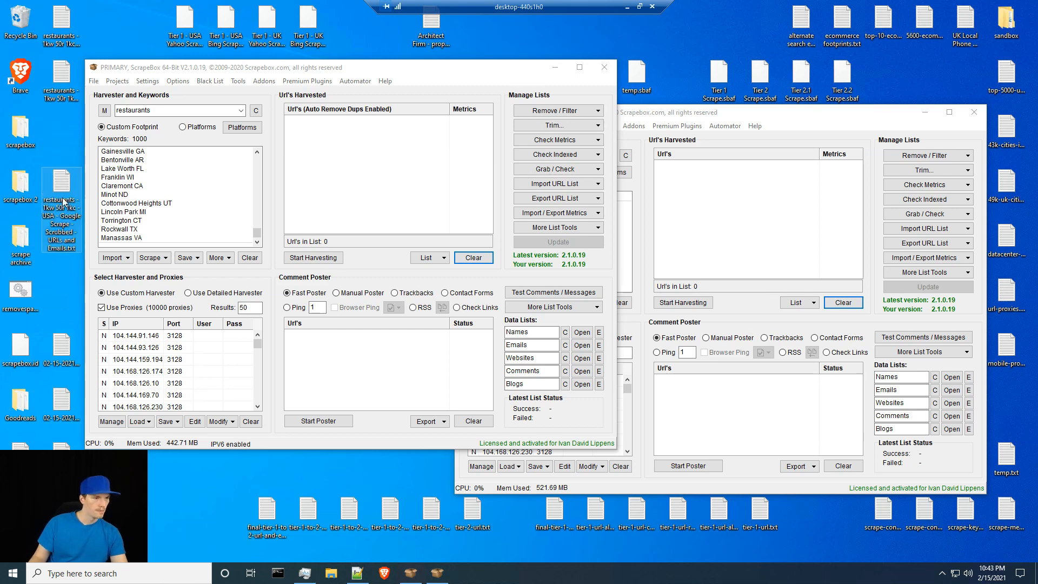
- Open the Google Scrape URLs and Emails file in Notepad++ and set its encoding to ANSI
right_click(64, 190)
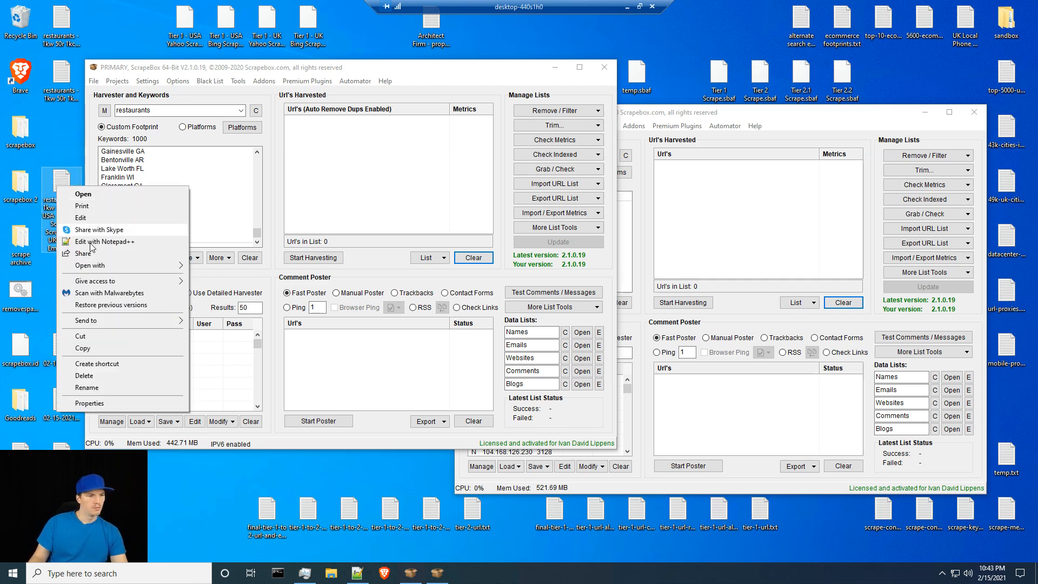
left_click(86, 242)
left_click(792, 109)
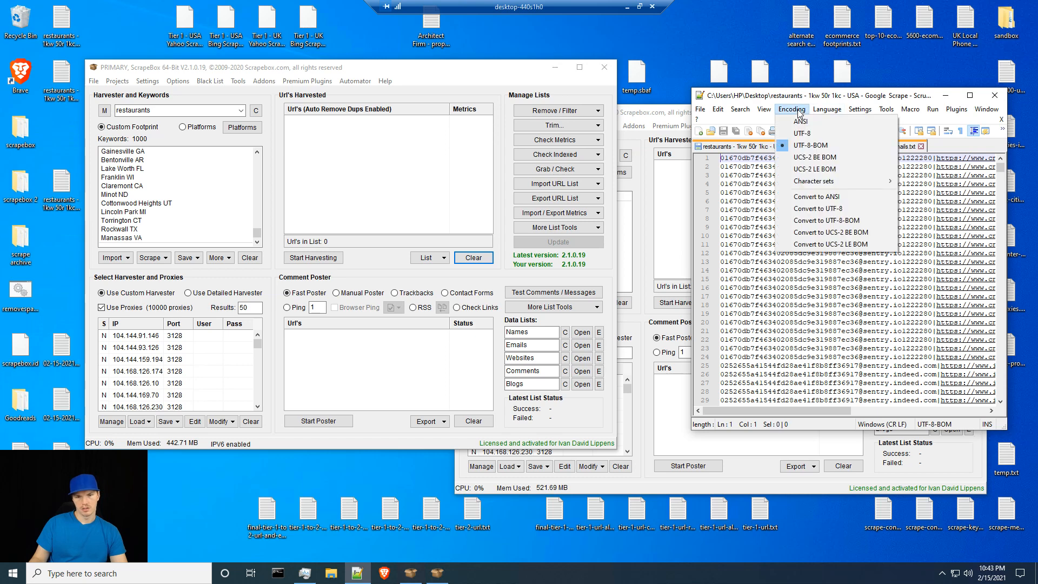
left_click(805, 122)
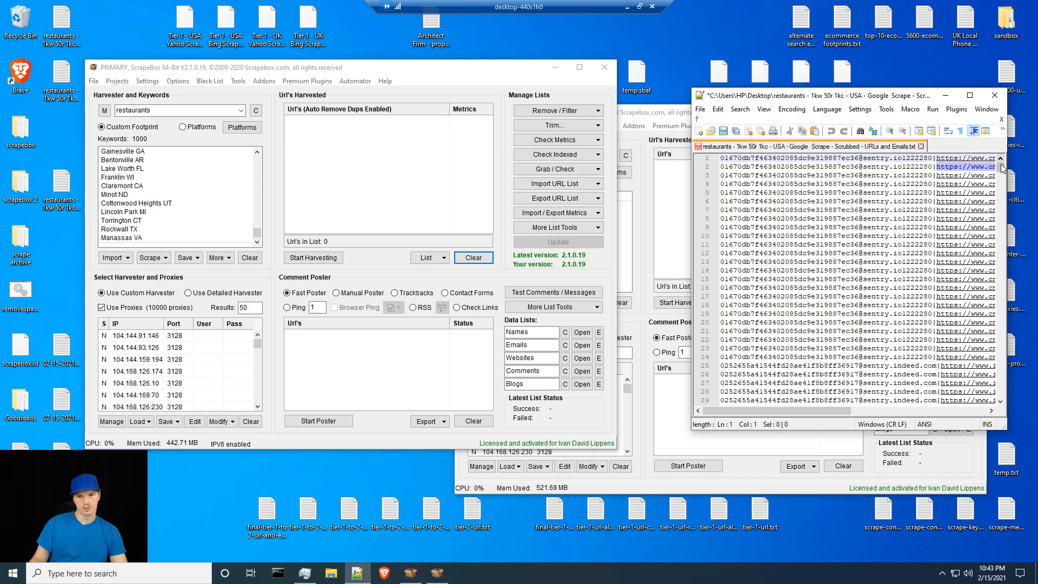
- Replace every stray "ï»¿" sequence in the Google file with nothing
left_click_drag(1000, 168, 994, 359)
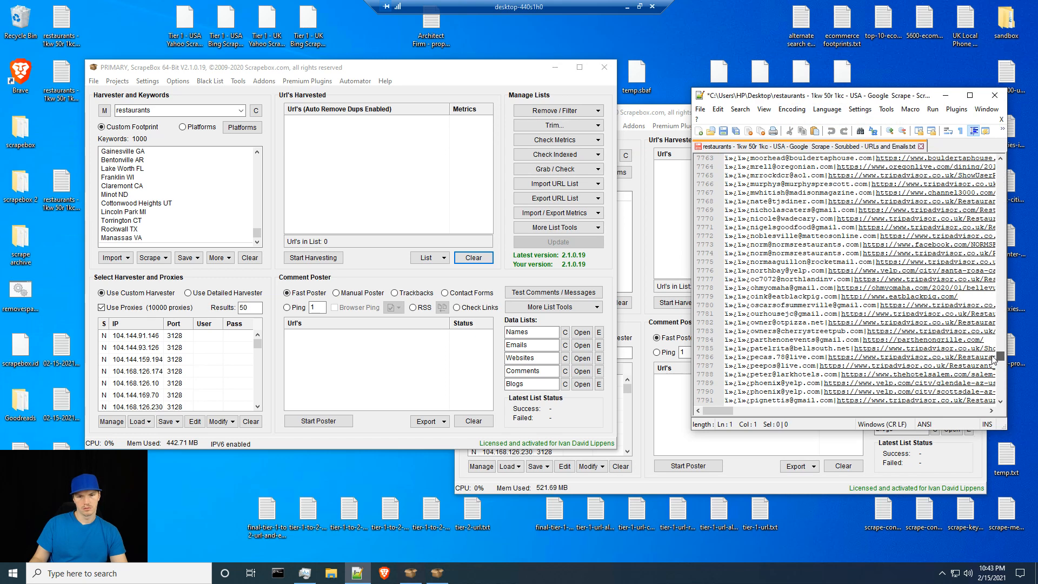
left_click(736, 201)
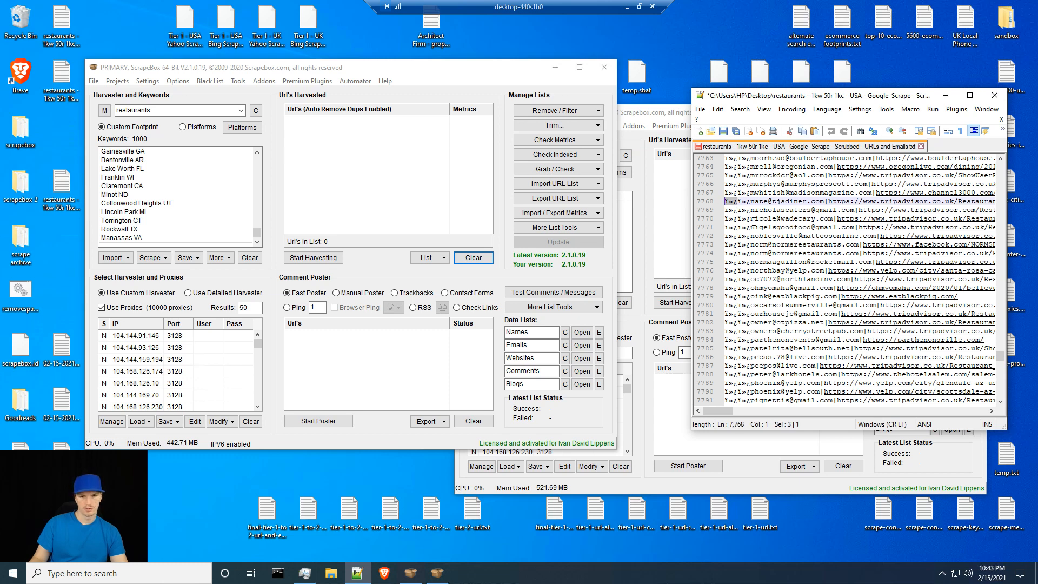
key("ctrl+f")
left_click(190, 159)
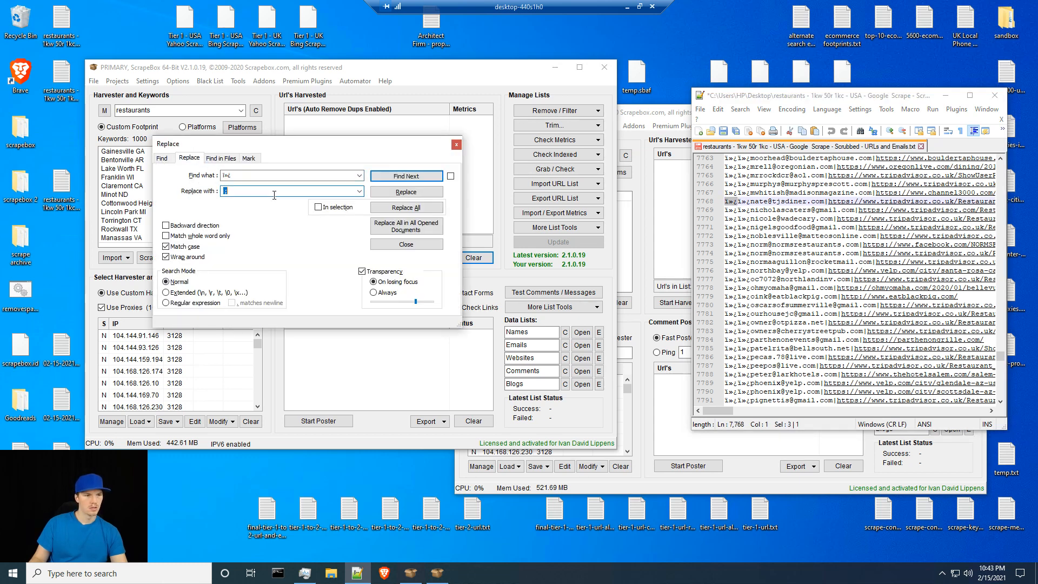
left_click(436, 209)
- Replace every "|" separator in the Google file with " ;" and close the Replace dialog
double_click(242, 175)
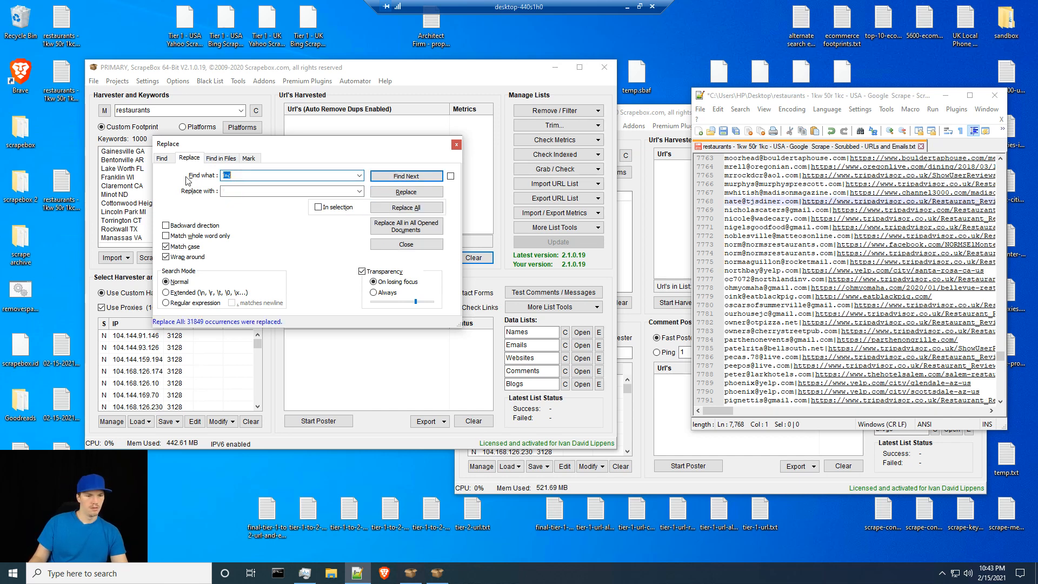
key("Delete")
left_click(249, 192)
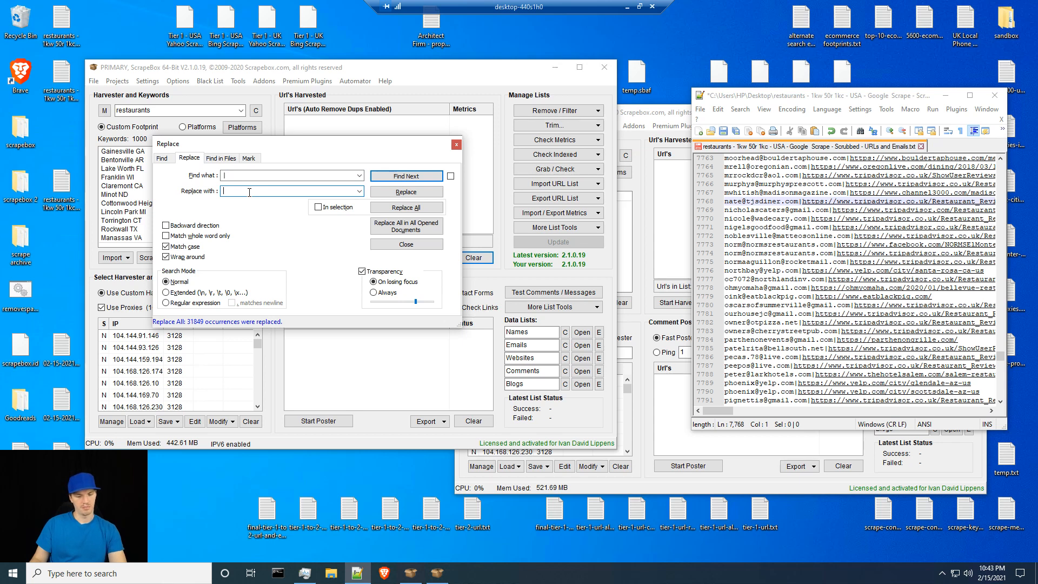
type(";")
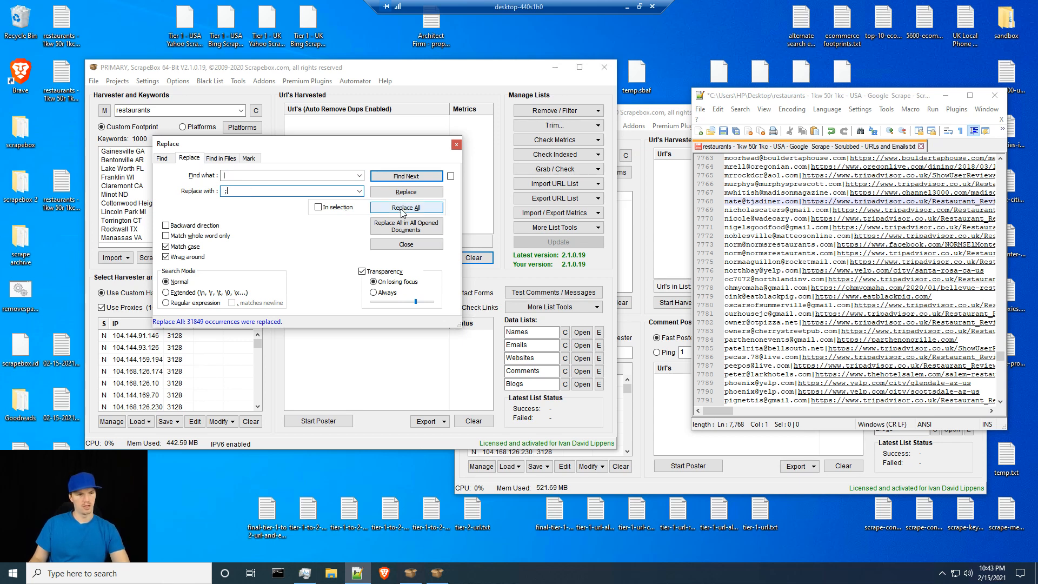
left_click(397, 209)
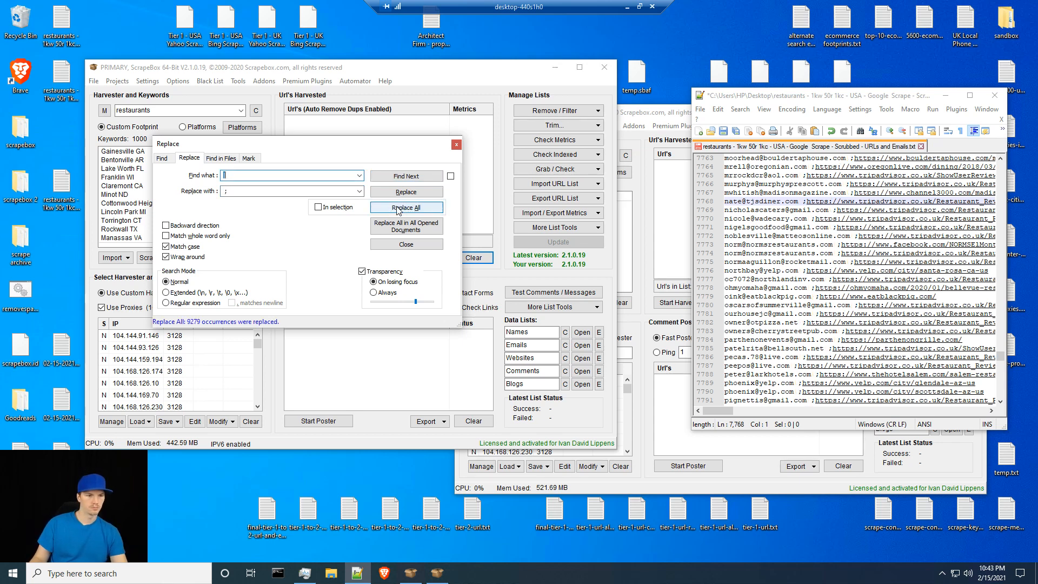
left_click(406, 244)
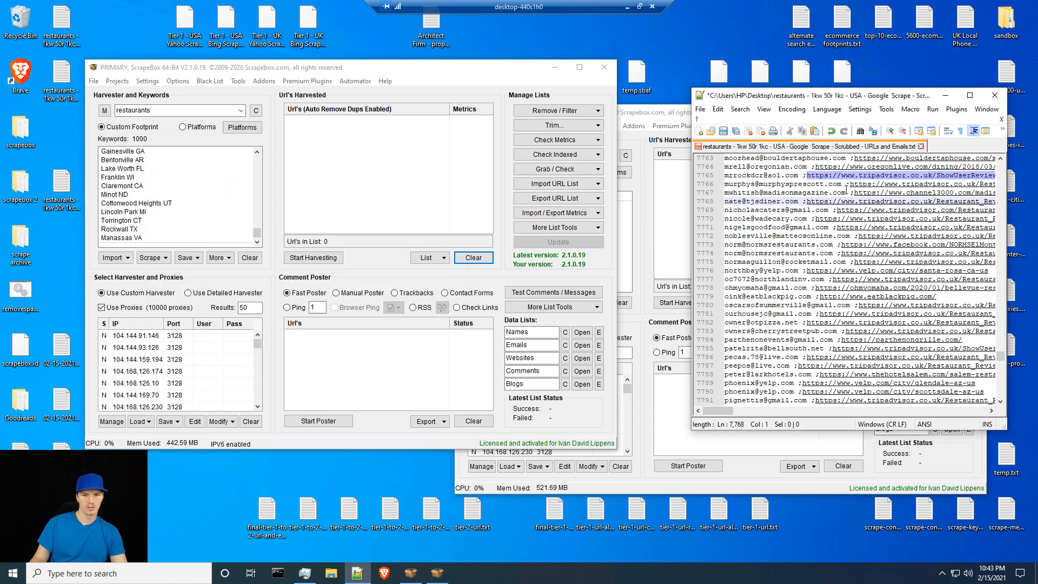
- Save the cleaned Google URLs and Emails file and close it
left_click(789, 220)
key("ctrl+s")
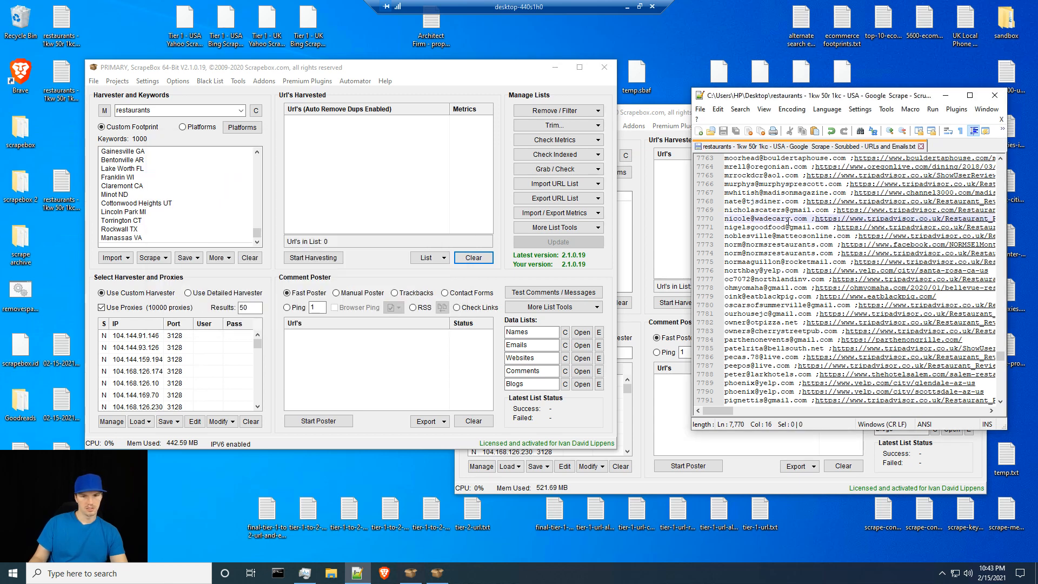
left_click(921, 147)
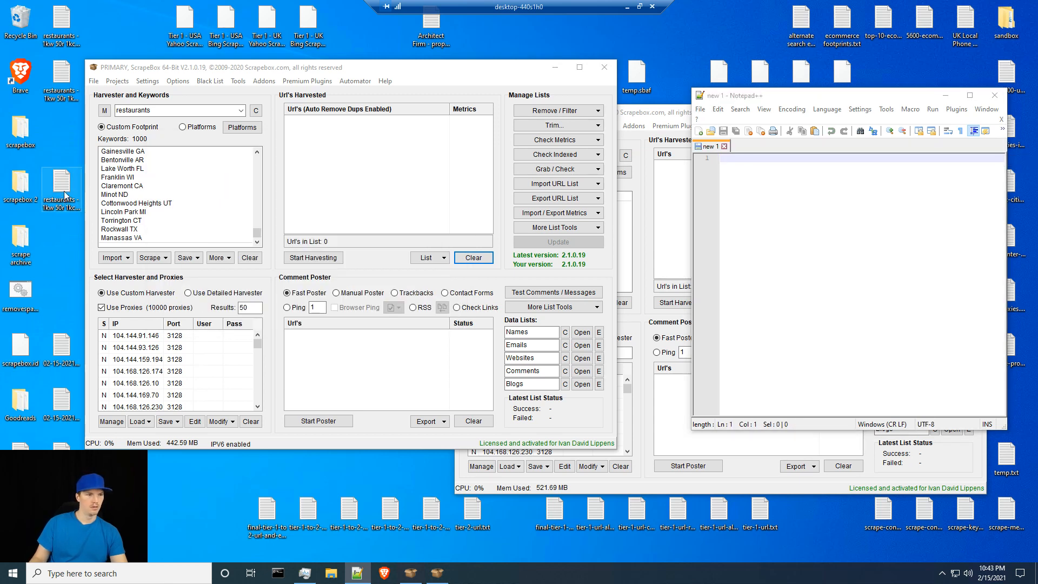
- Load the cleaned Google URLs and Emails file into the PRIMARY harvested list and remove its duplicate URLs
left_click_drag(61, 187, 338, 175)
left_click(562, 110)
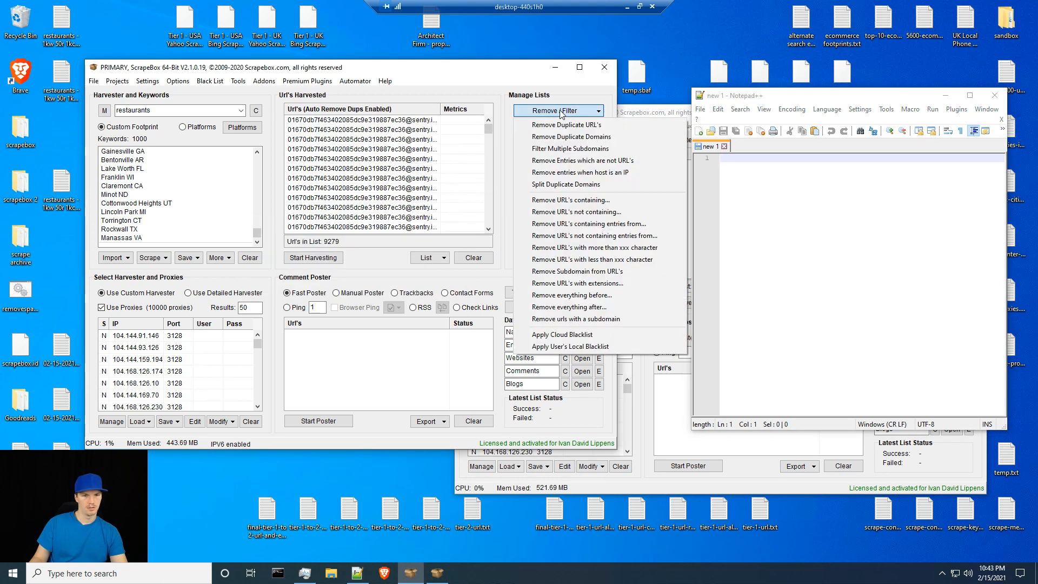
left_click(566, 125)
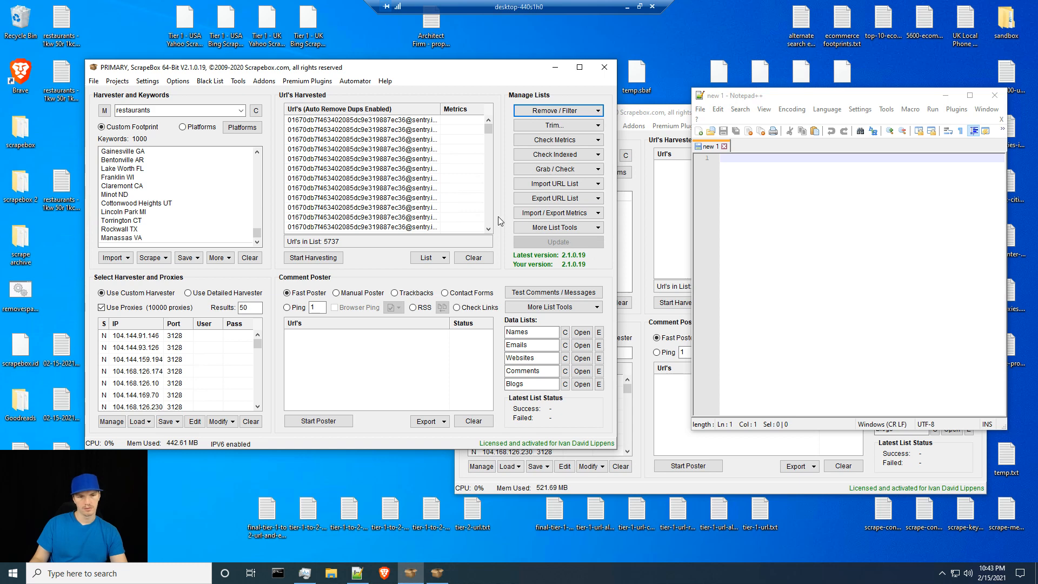
- Export the PRIMARY list over "restaurants - 1kw 50r 1kc - USA - Google Scrape - Scrubbed - URLs and Emails.txt" and clear it
left_click(555, 197)
left_click(565, 207)
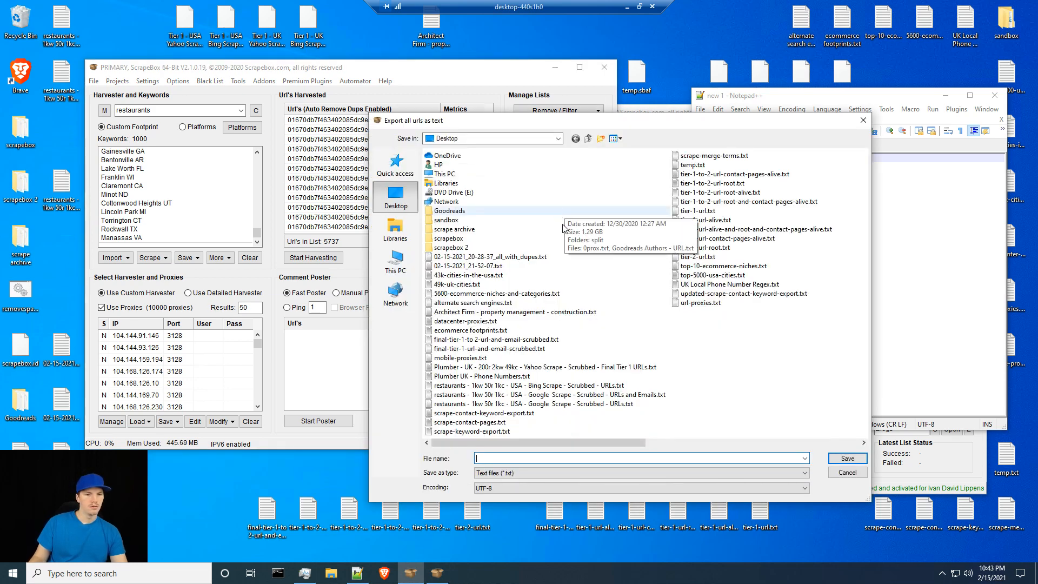
left_click(538, 394)
left_click(848, 458)
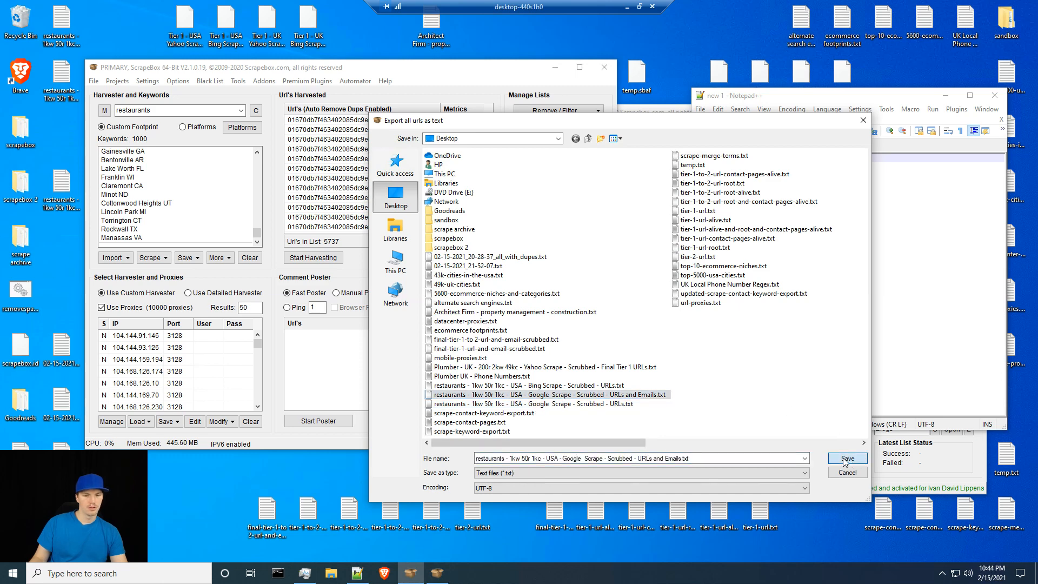
left_click(595, 296)
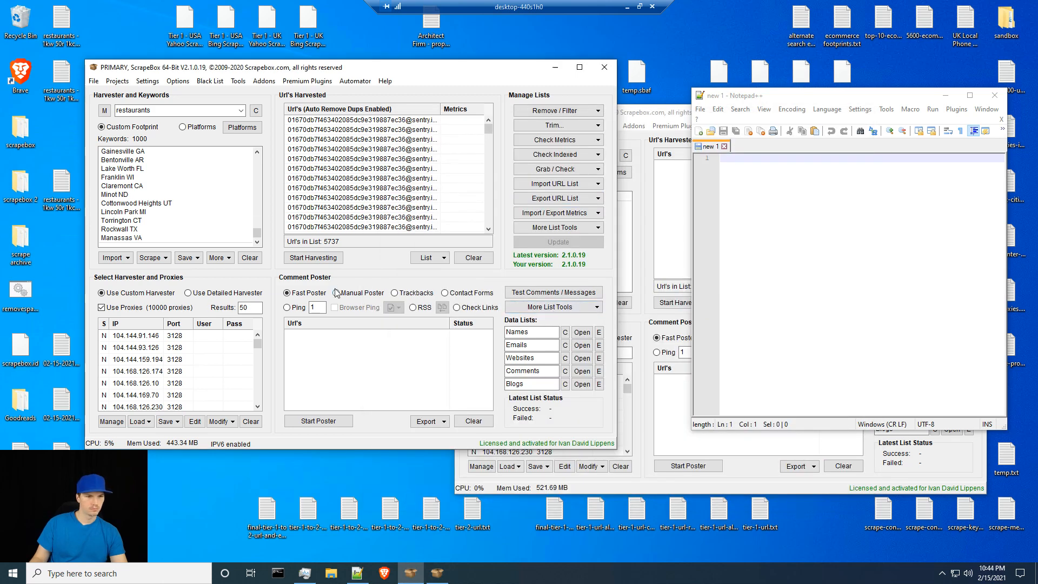
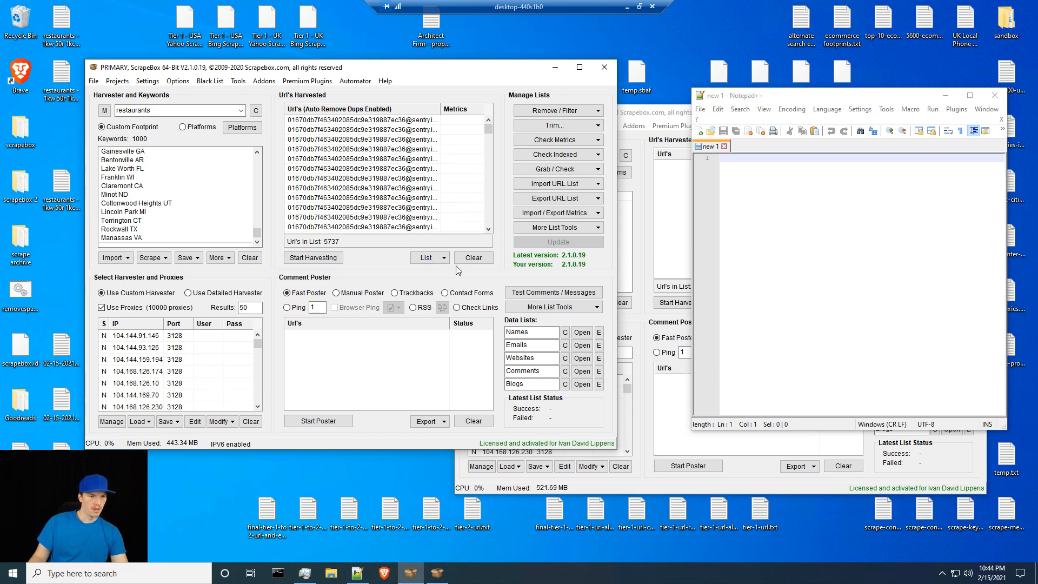
left_click(474, 258)
- Load the two remaining dated 02-15-2021 crawl files into the ALTERNATE harvested list and remove the duplicate URLs
left_click(648, 324)
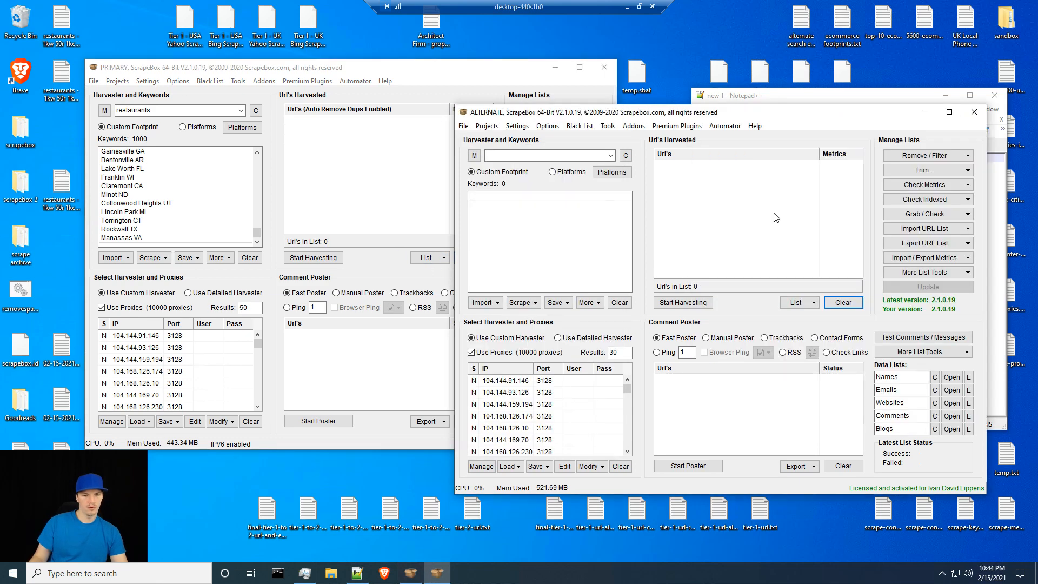
left_click(69, 407)
left_click(61, 357, "ctrl")
left_click_drag(63, 354, 767, 204)
left_click(911, 156)
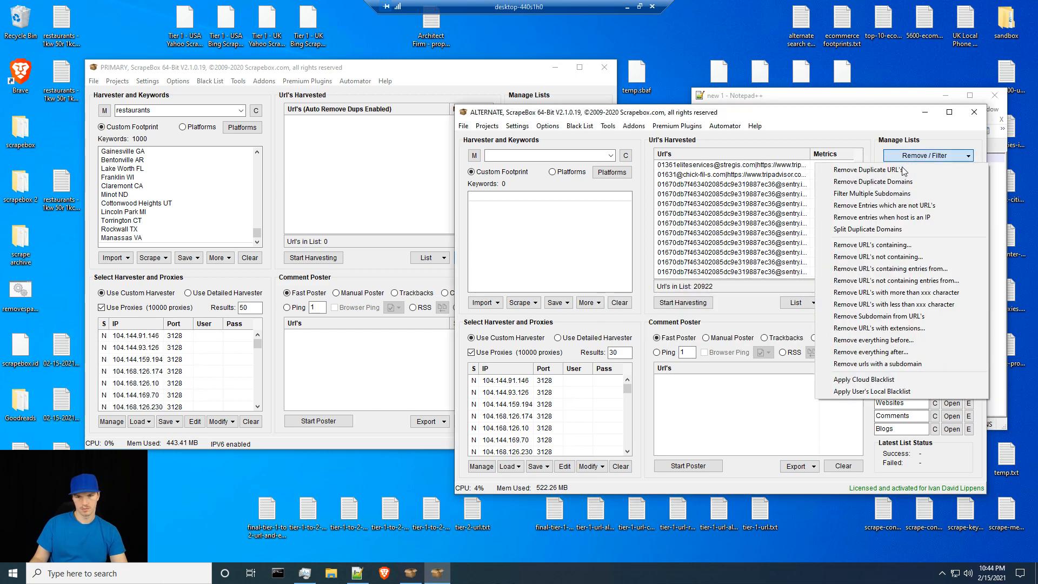
left_click(899, 174)
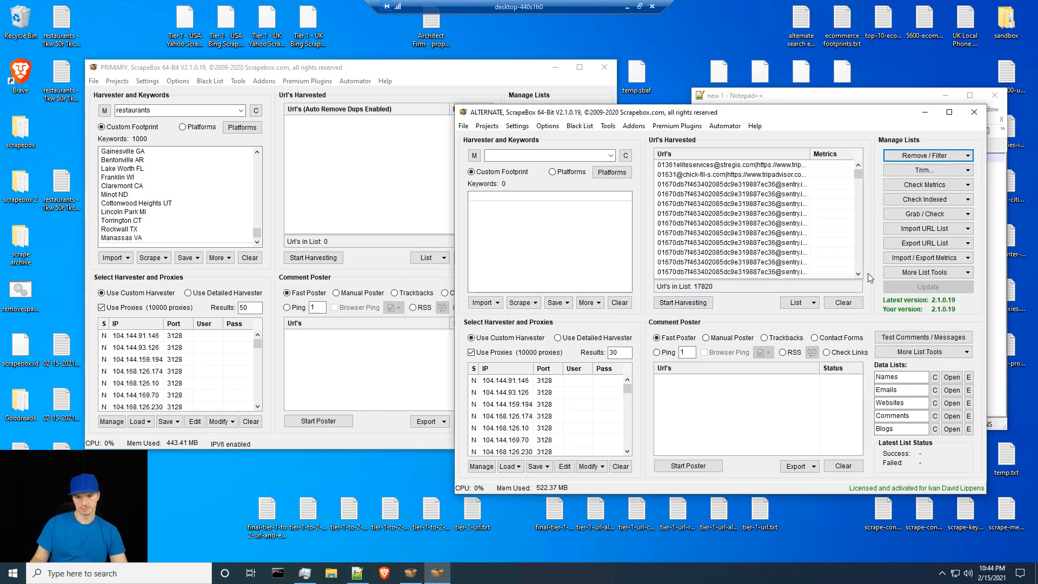
- Export the ALTERNATE list as "restaurants - 1kw 50r 1kc - USA - Bing Scrape - Scrubbed - URLs and Emails.txt" and clear it
left_click(933, 246)
left_click(879, 259)
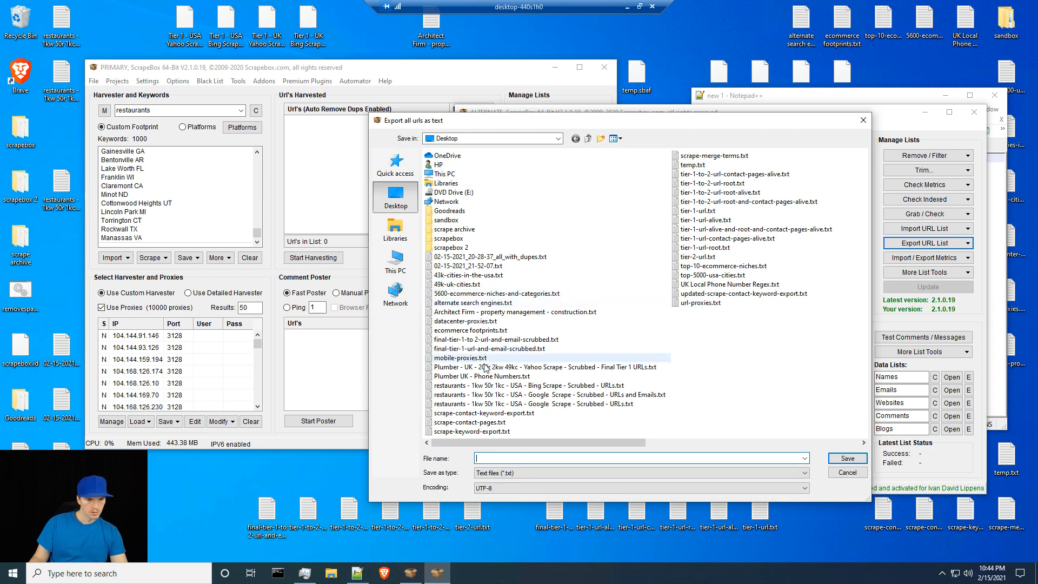
left_click(502, 386)
left_click(642, 458)
left_click(643, 458)
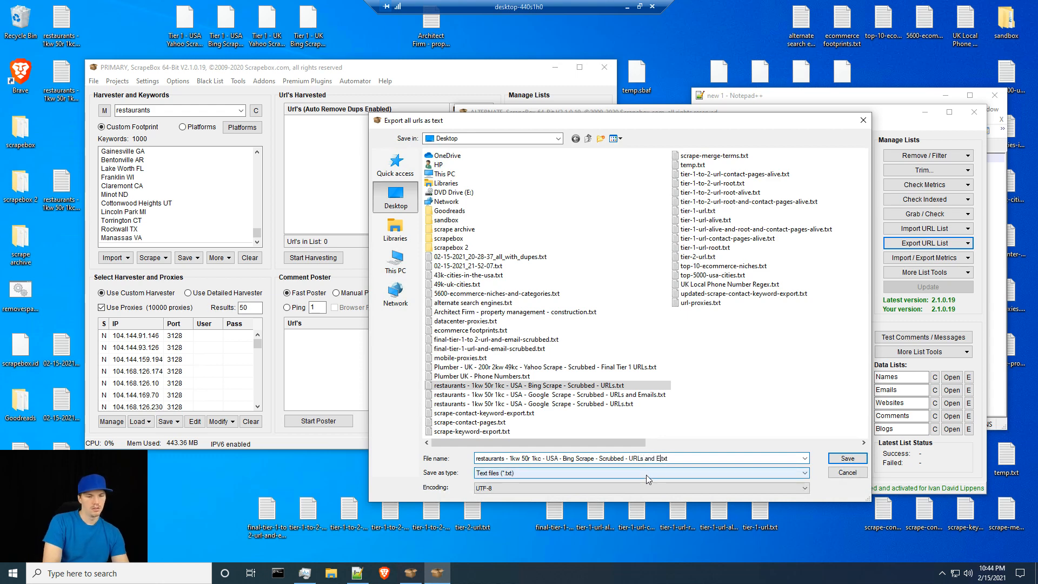
key("Return")
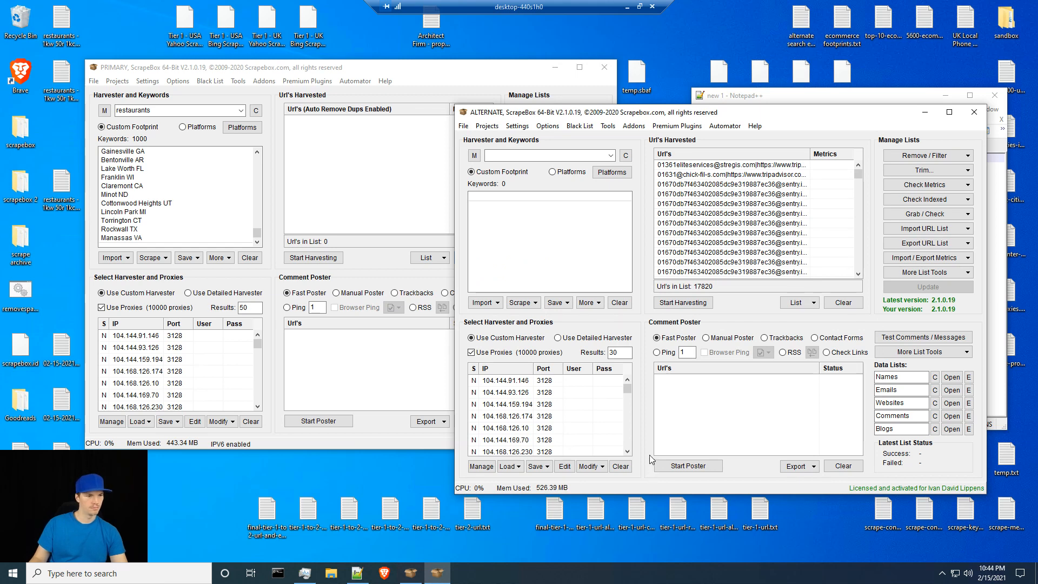
left_click(854, 308)
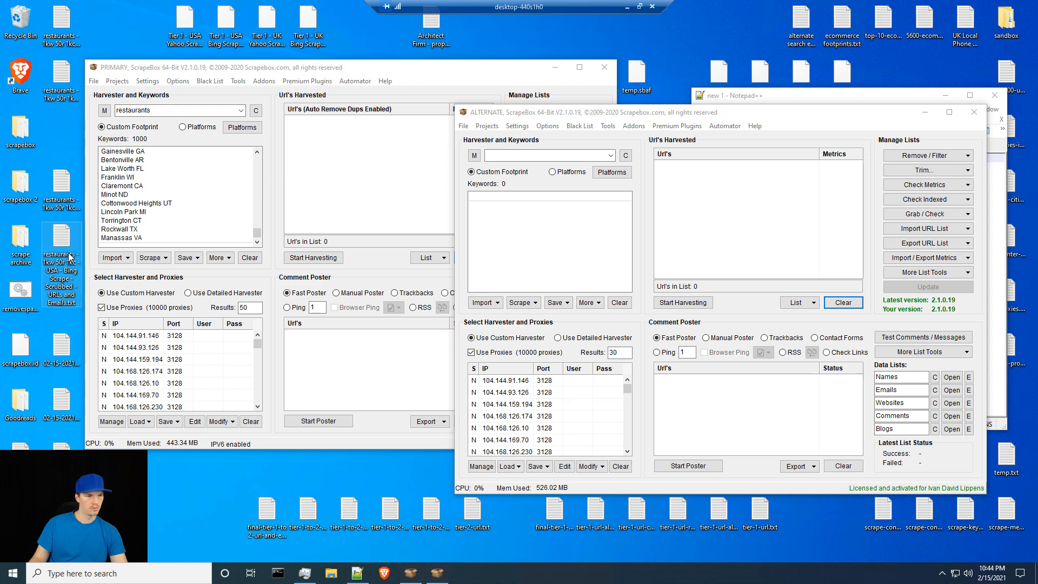
- Open the Bing Scrape URLs and Emails file in Notepad++ and set its encoding to ANSI
right_click(67, 245)
left_click(107, 301)
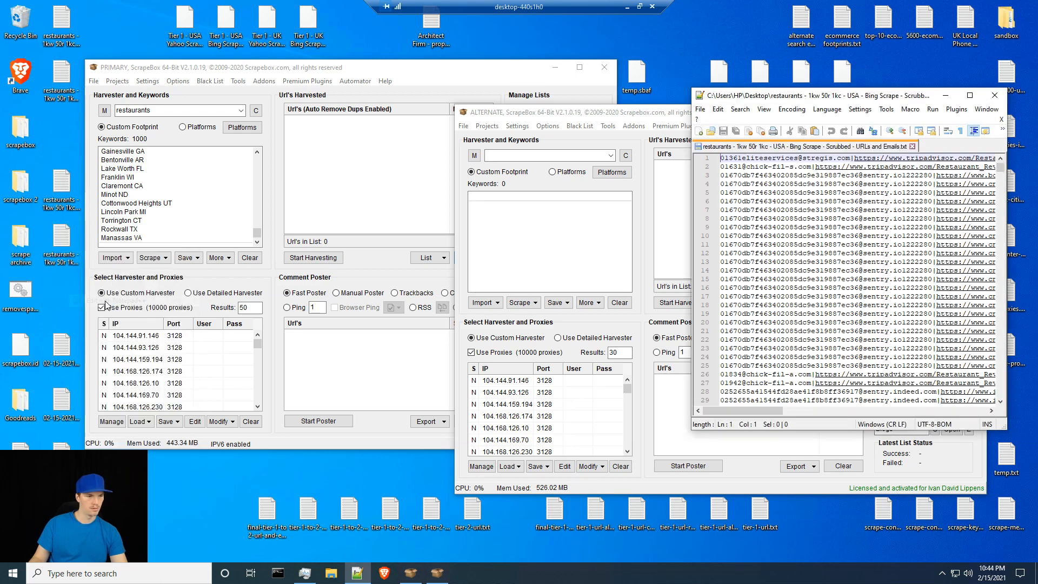
left_click(792, 109)
left_click(805, 195)
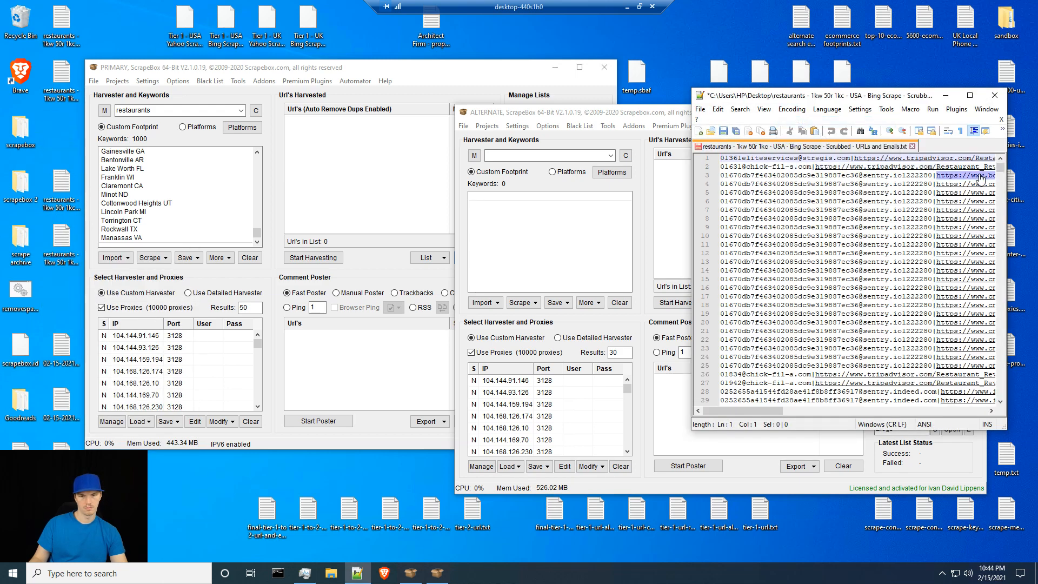
- Select a stray "ï»¿" sequence in the Bing file and open a search for it
left_click_drag(1001, 168, 1000, 330)
left_click_drag(743, 184, 720, 187)
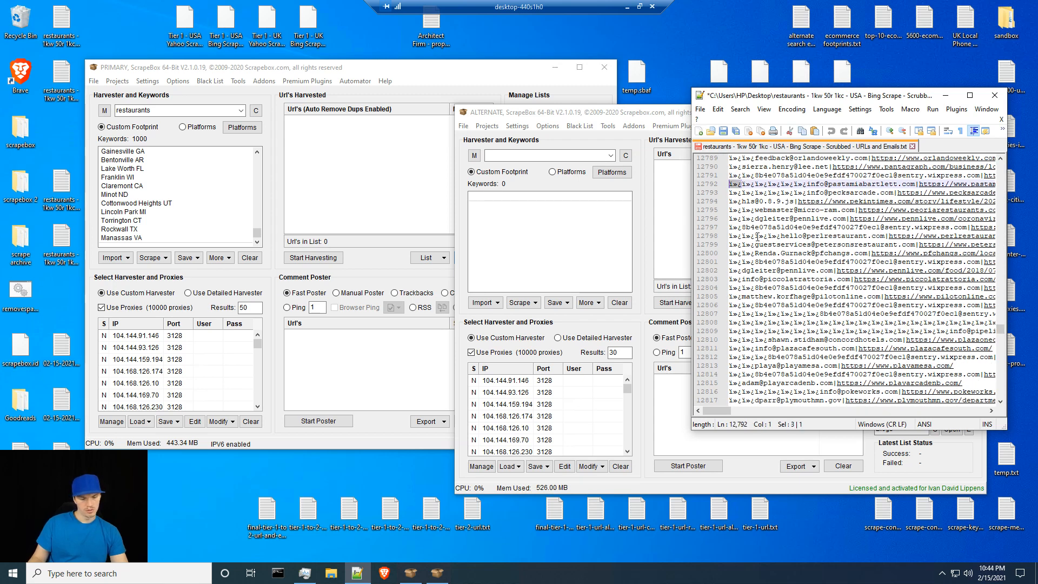
key("ctrl+f")
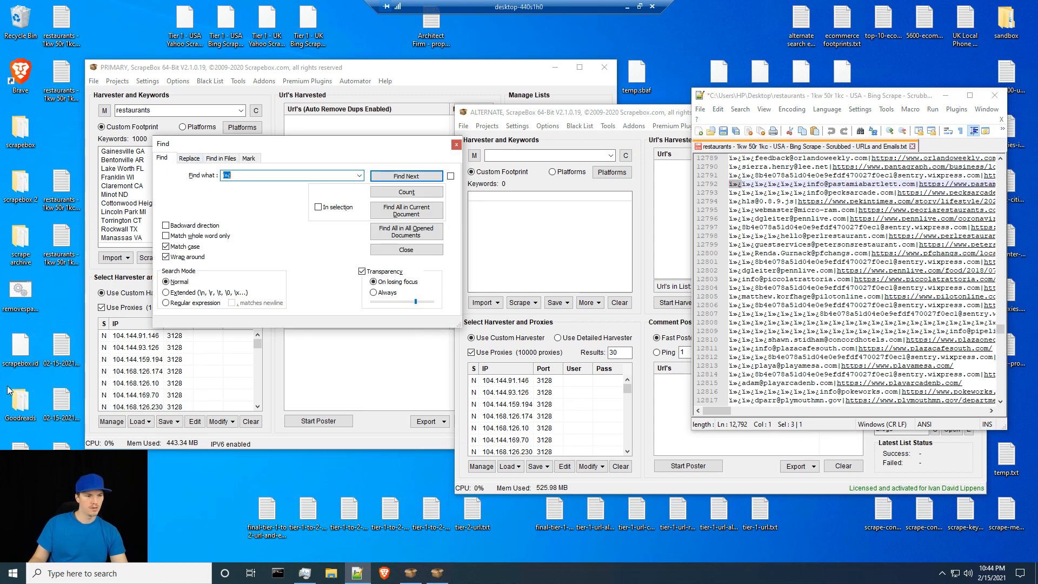
- Open the raw crawl file "02-15-2021_21-52-07.txt" from the desktop in Notepad++
left_click(73, 405)
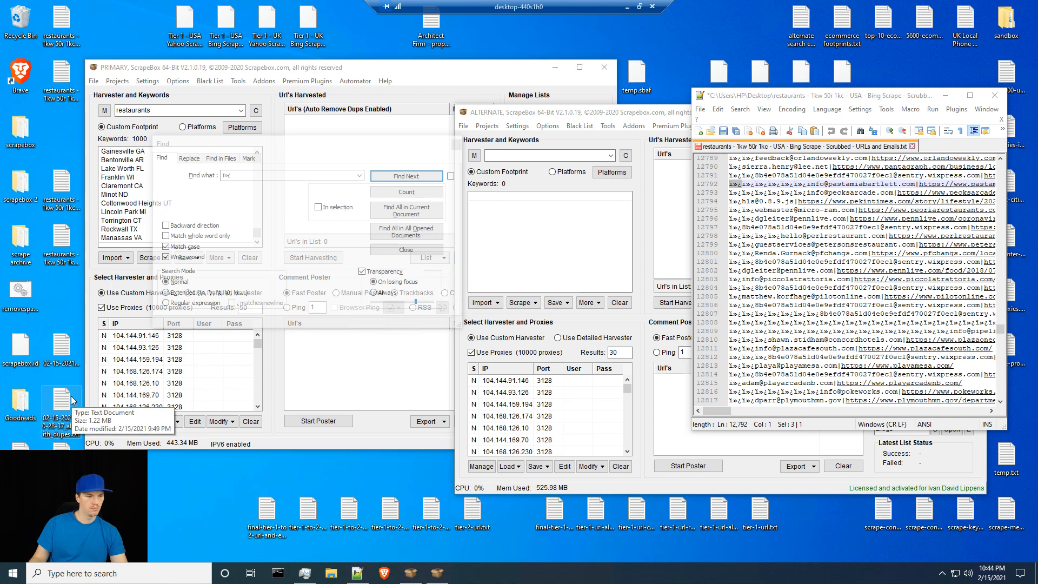
left_click(64, 350)
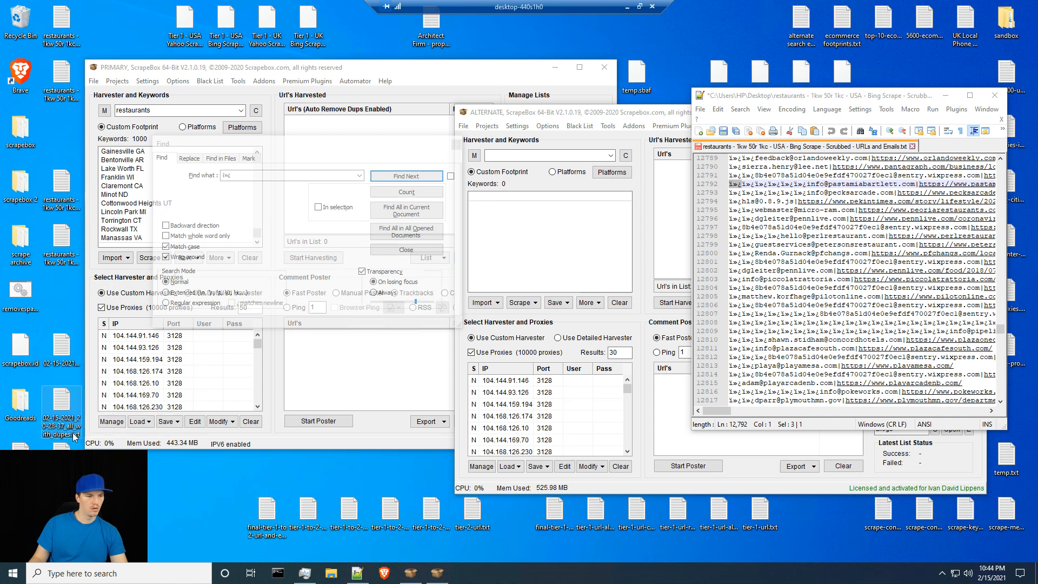
right_click(63, 349)
left_click(115, 173)
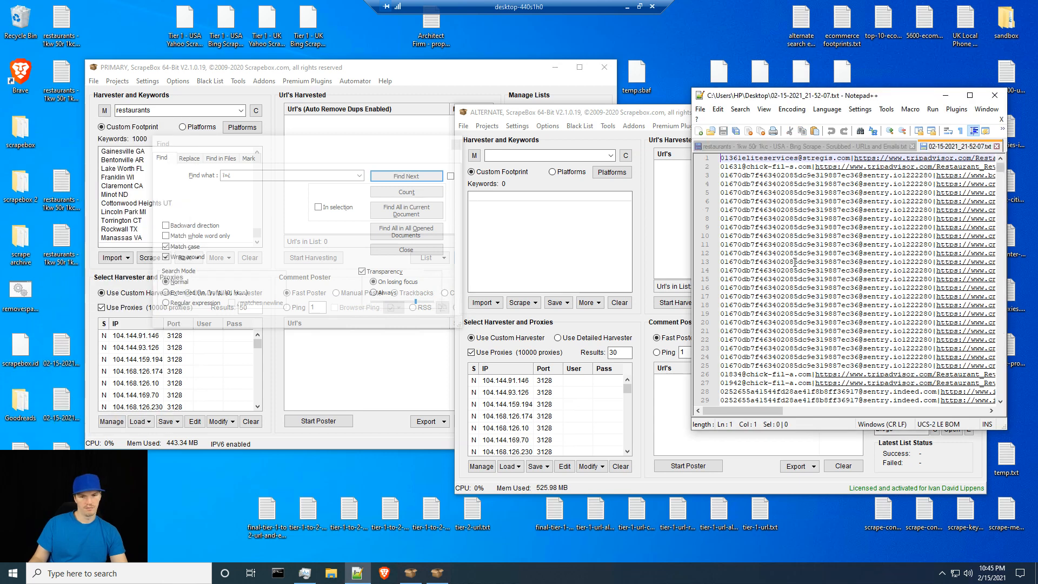
- Inspect the raw crawl file in ANSI encoding for stray characters and close it without saving
key("ctrl+a")
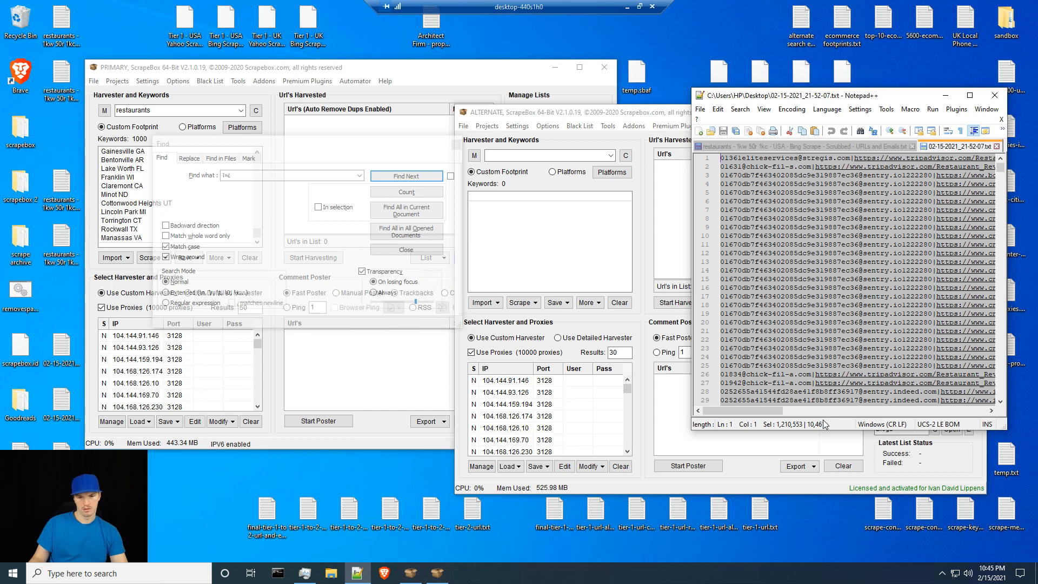
left_click(791, 108)
left_click(806, 200)
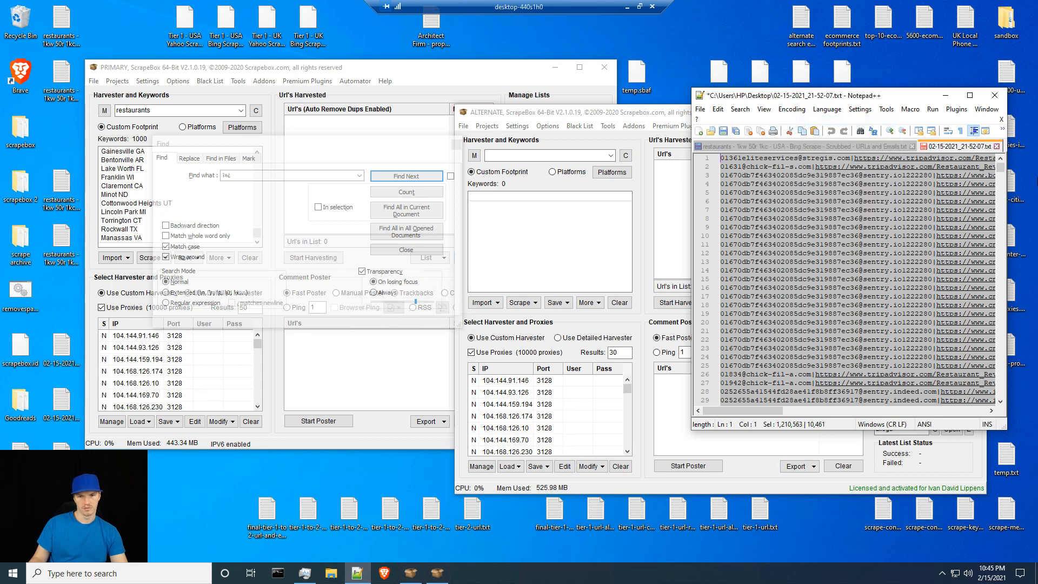
left_click_drag(1003, 179, 993, 348)
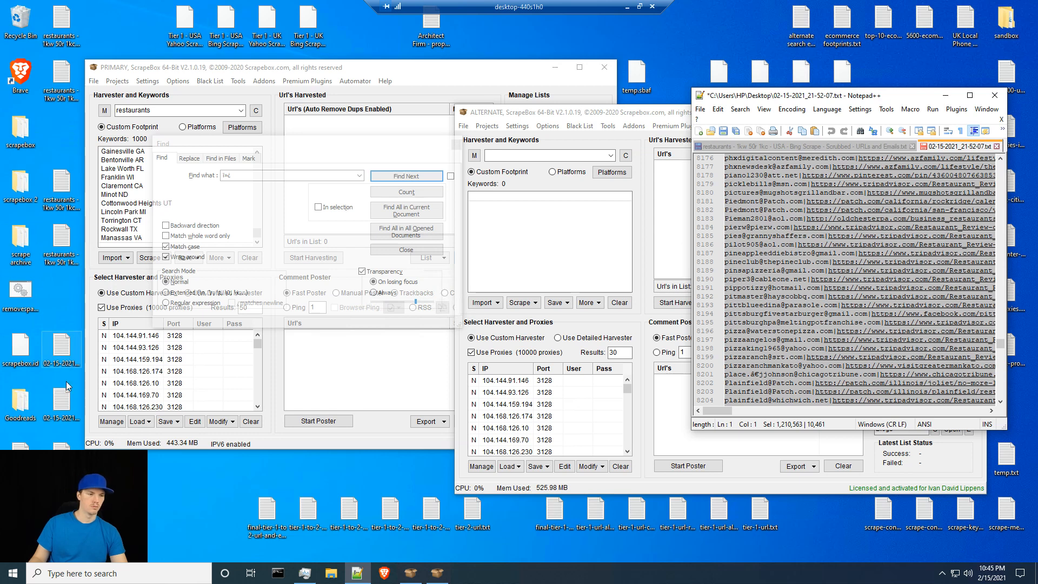
left_click(62, 405)
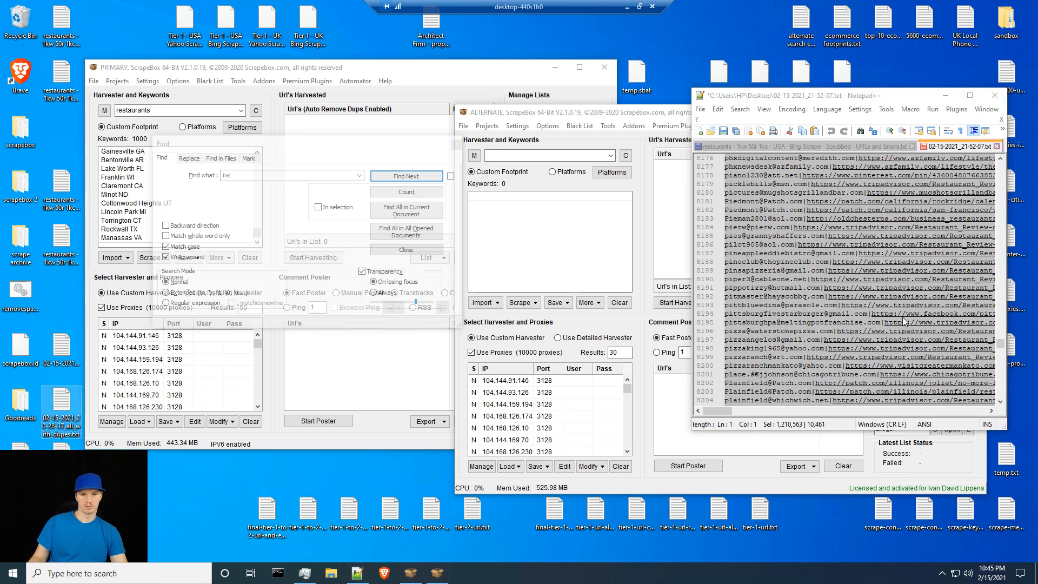
left_click_drag(1001, 346, 1003, 158)
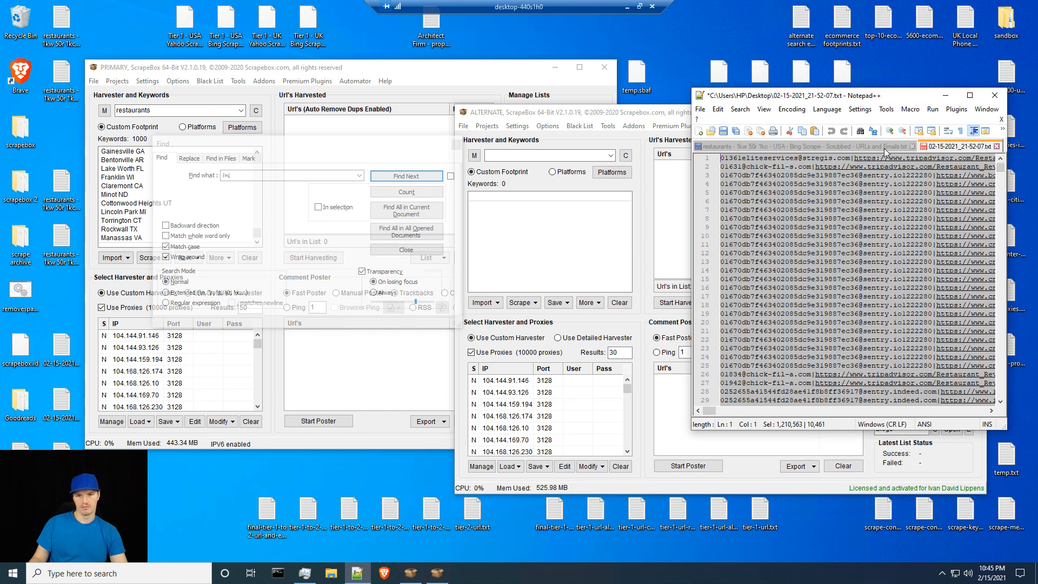
left_click(997, 146)
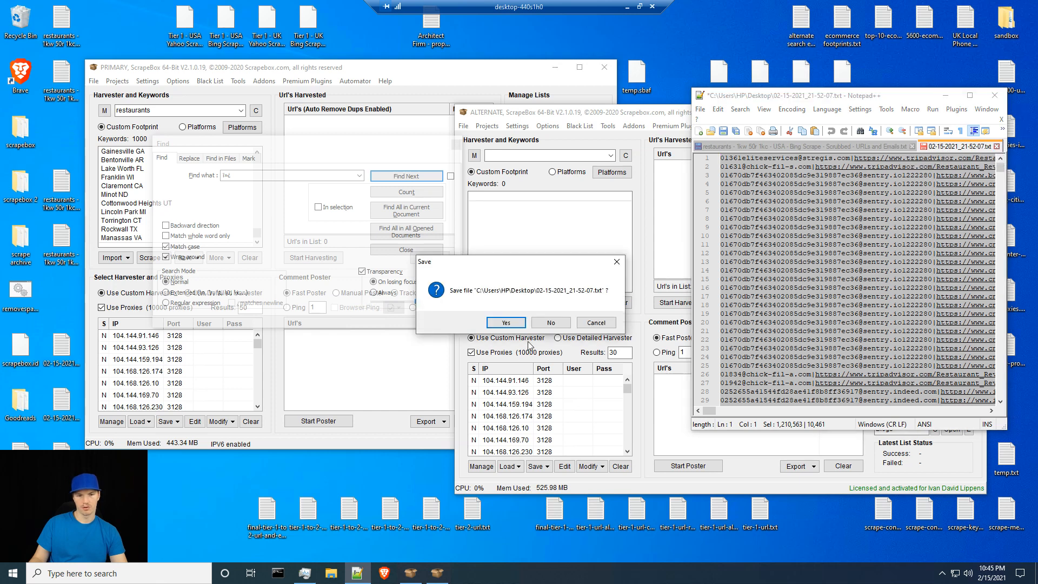
left_click(556, 323)
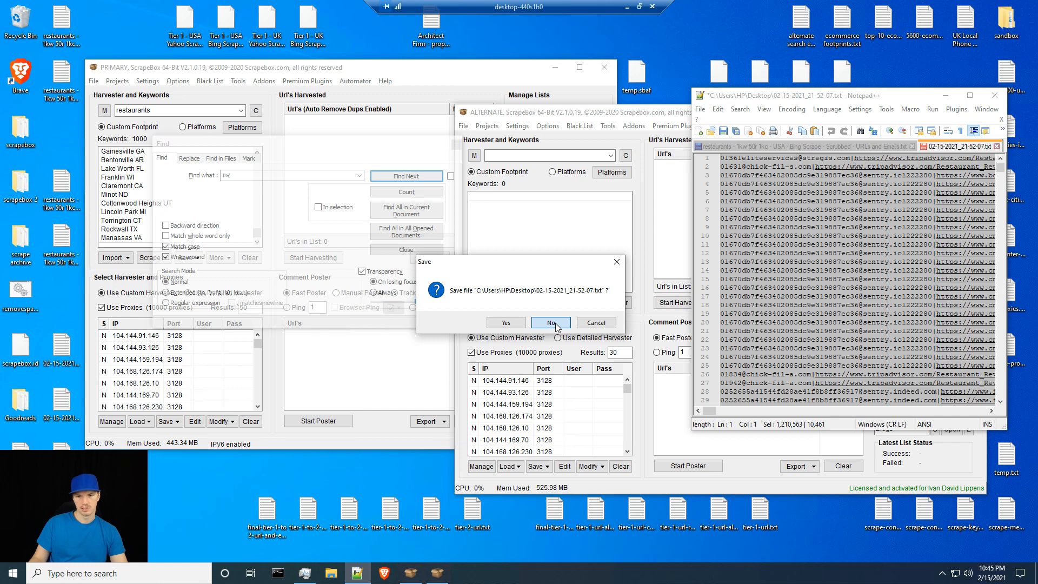
left_click(556, 323)
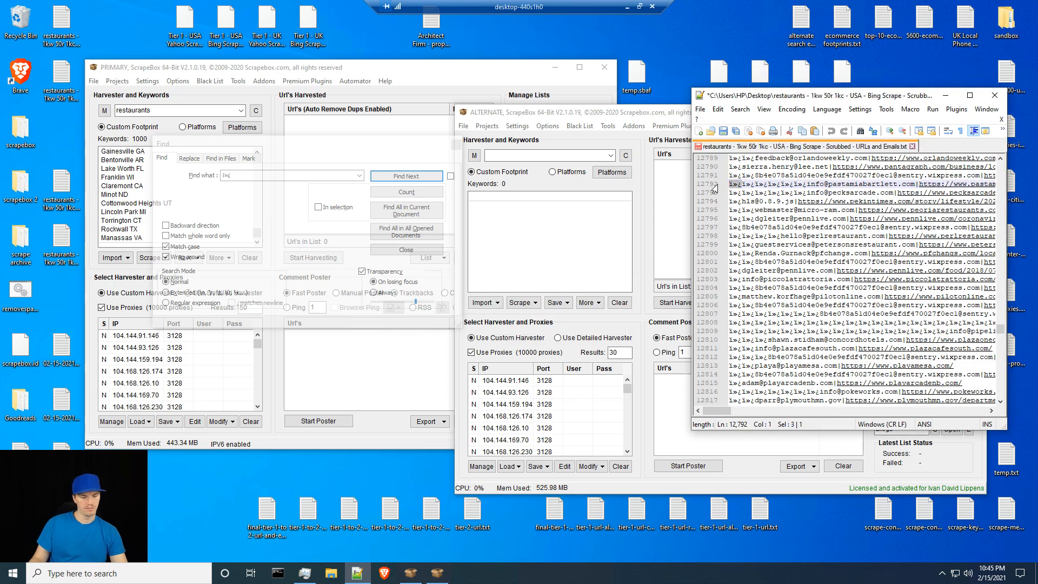
- Remove every "ï»¿" sequence from the Bing file by replacing all occurrences with nothing
left_click(189, 158)
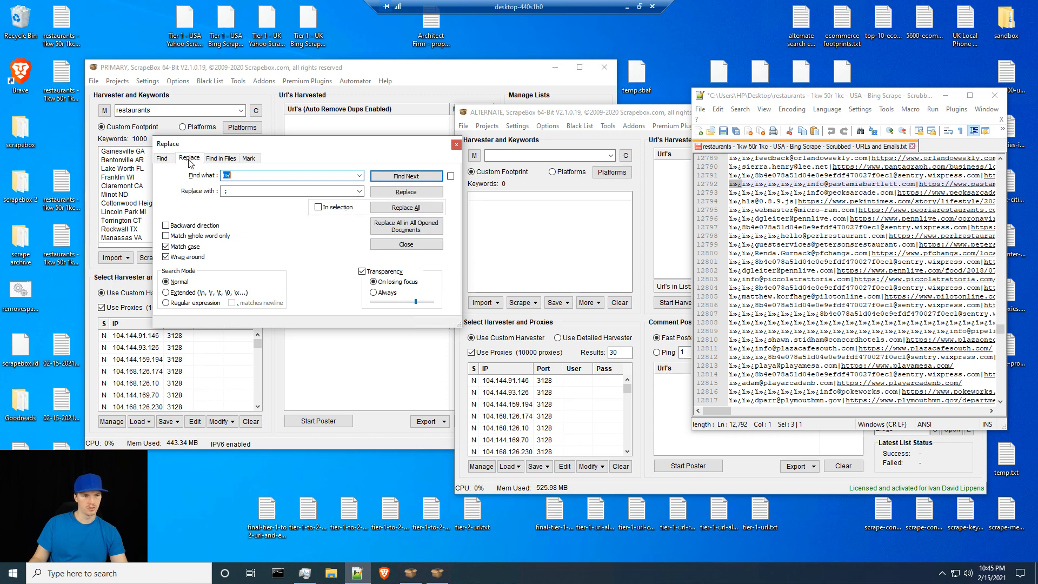
left_click(242, 191)
key("BackSpace")
key("BackSpace")
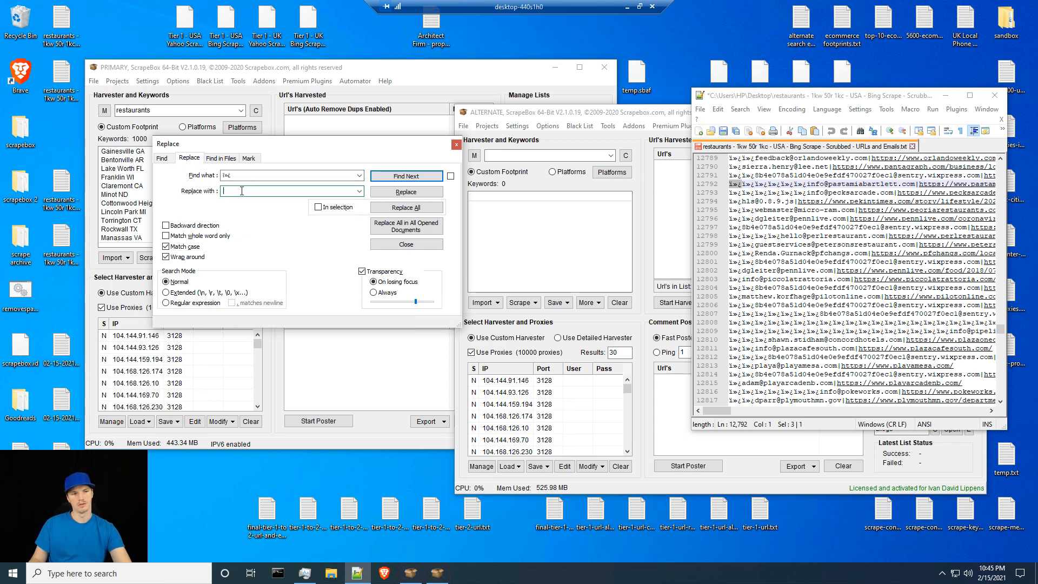
left_click(405, 210)
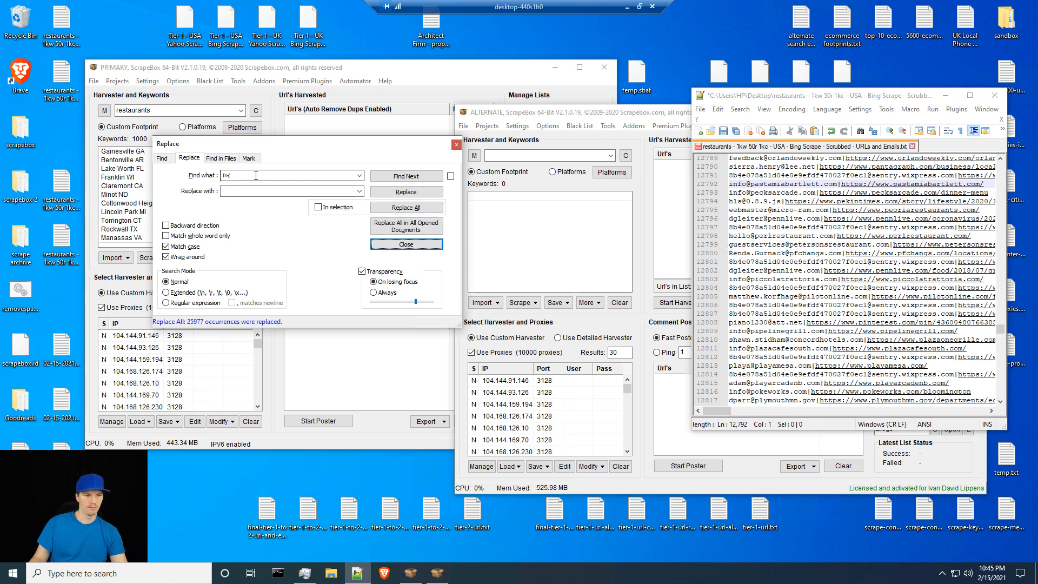
- Replace every "|" separator in the Bing file with " ;" and close the replace dialog
double_click(228, 176)
type("|")
left_click(262, 191)
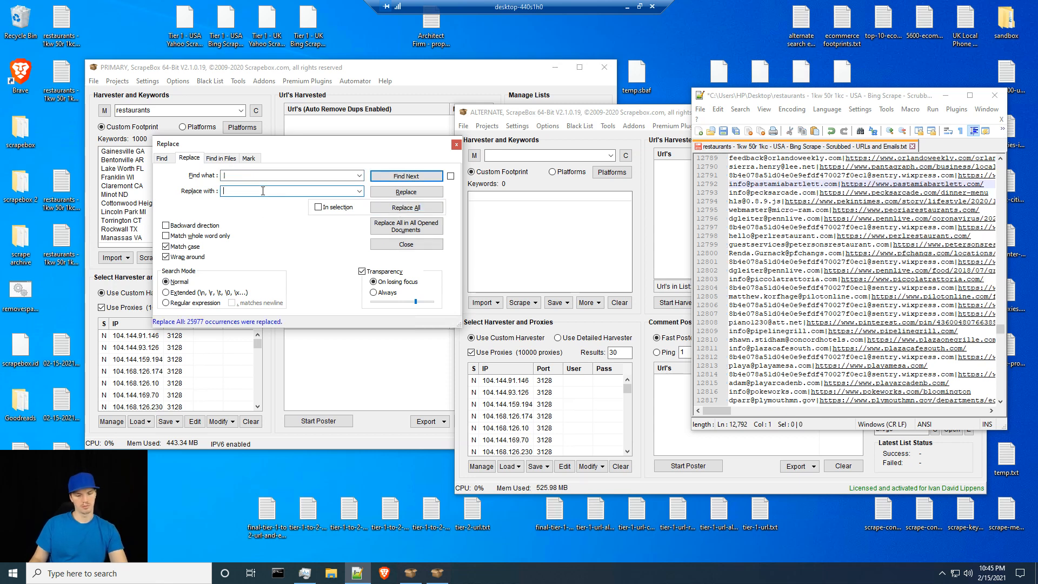
type(";")
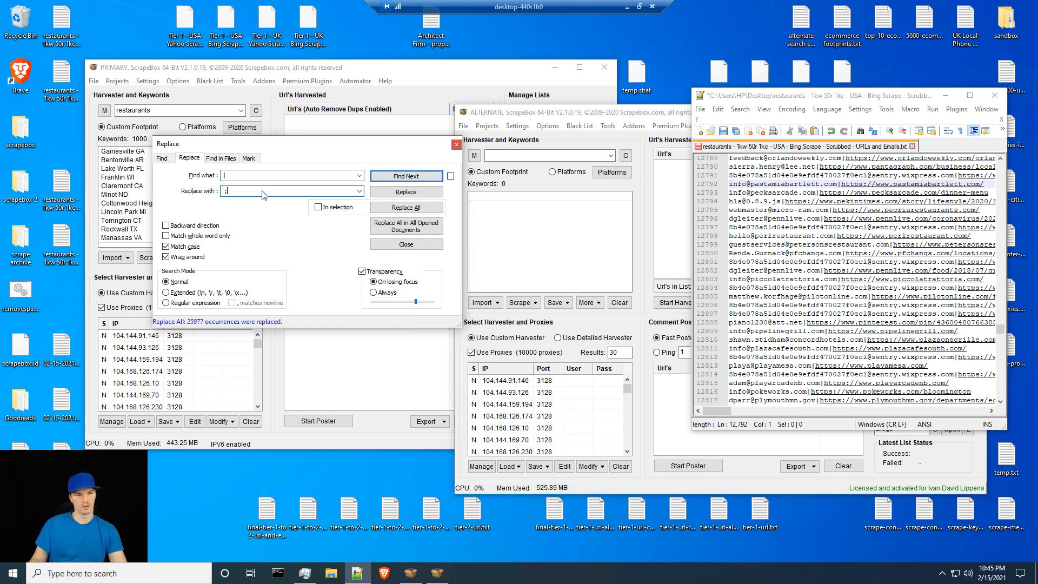
left_click(404, 209)
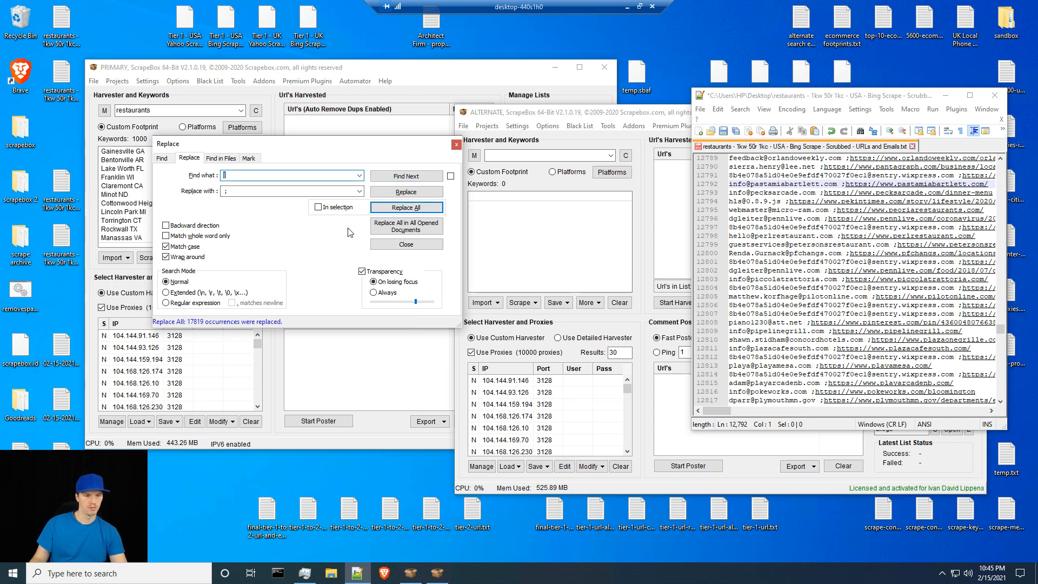
left_click(407, 246)
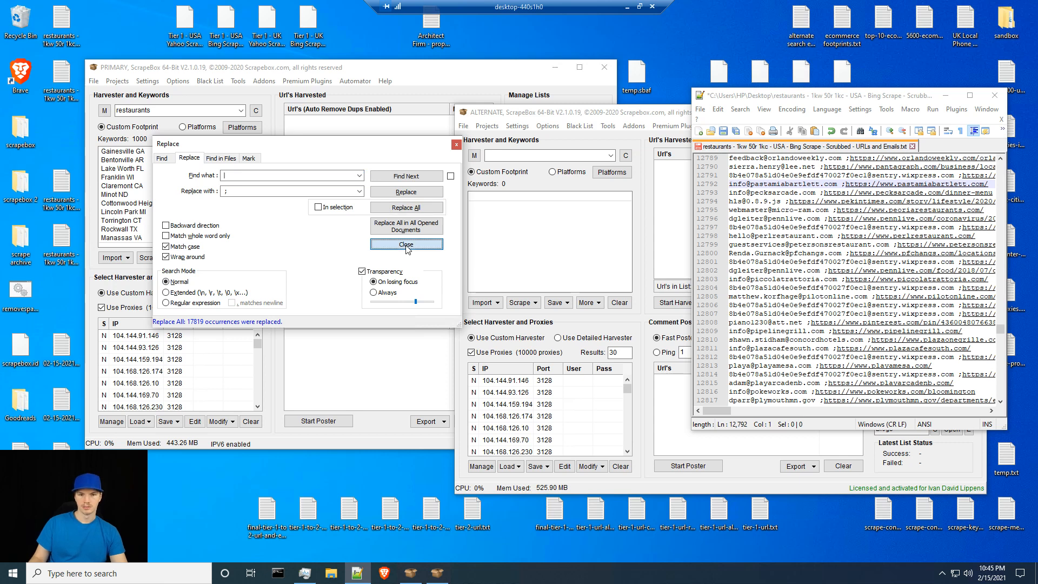
- Save and close the cleaned Bing Scrape URLs and Emails file and minimize Notepad++
left_click(756, 192)
key("ctrl+s")
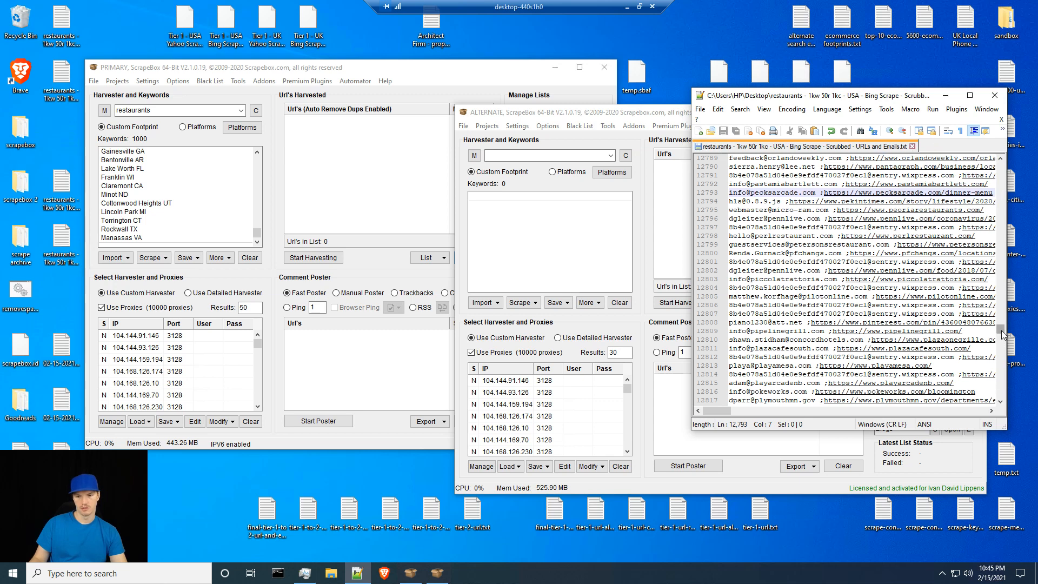
left_click_drag(1002, 331, 1000, 158)
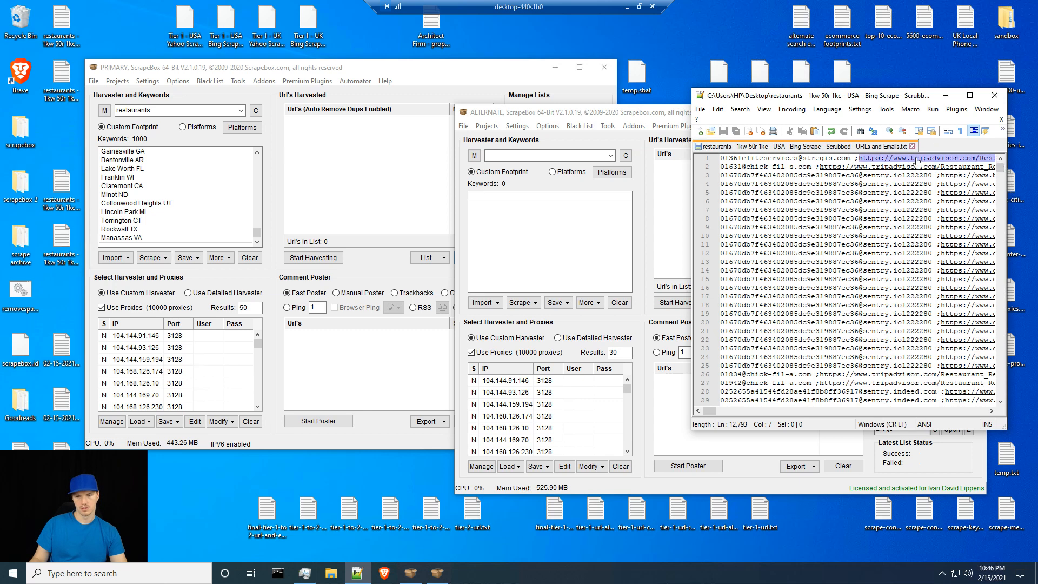
left_click(913, 147)
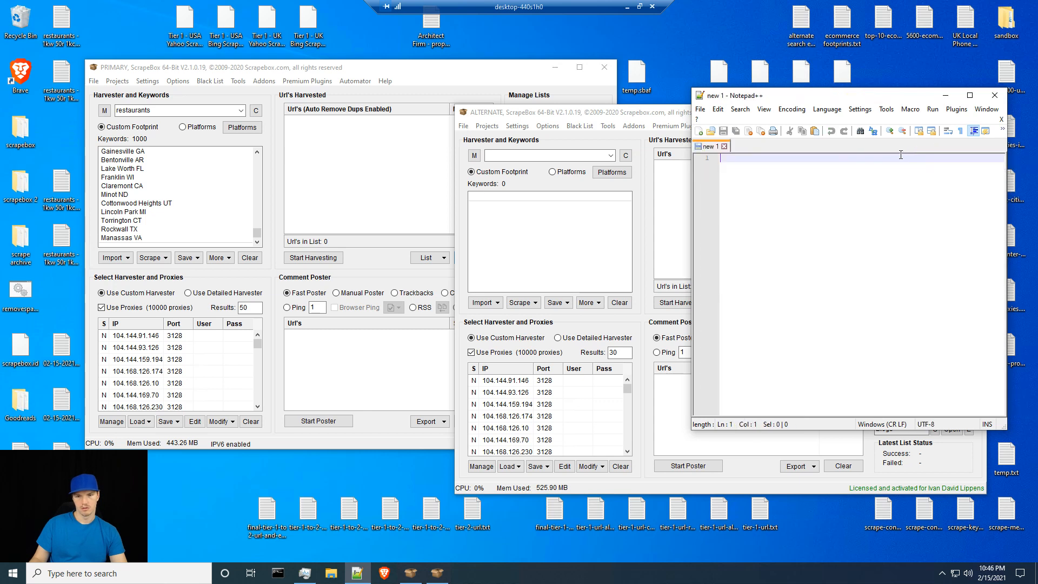
left_click(945, 96)
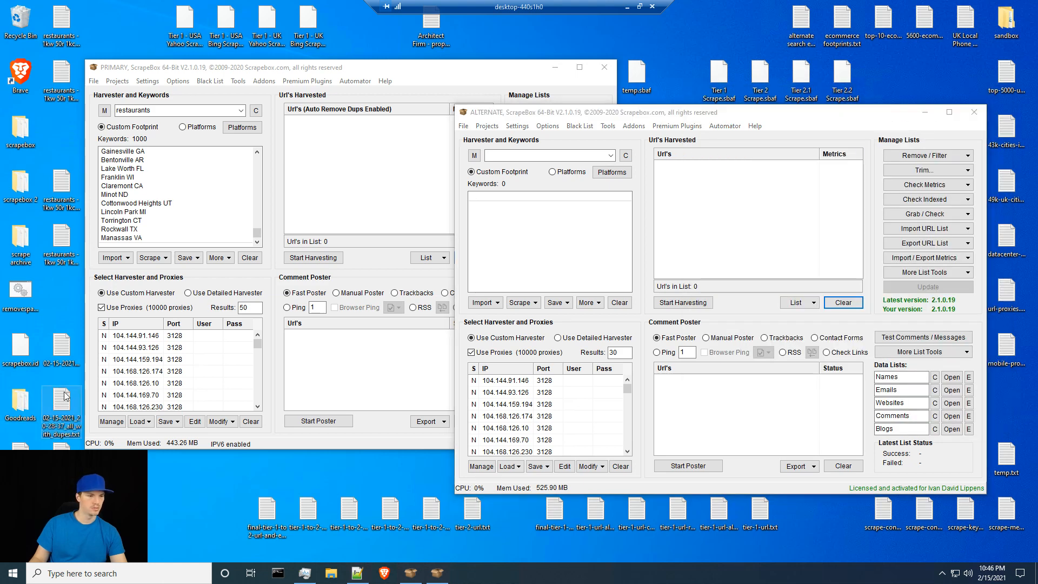
- Load the cleaned Bing Scrape URLs and Emails file into the ALTERNATE ScrapeBox list and remove its duplicate URLs
left_click_drag(72, 364, 91, 295)
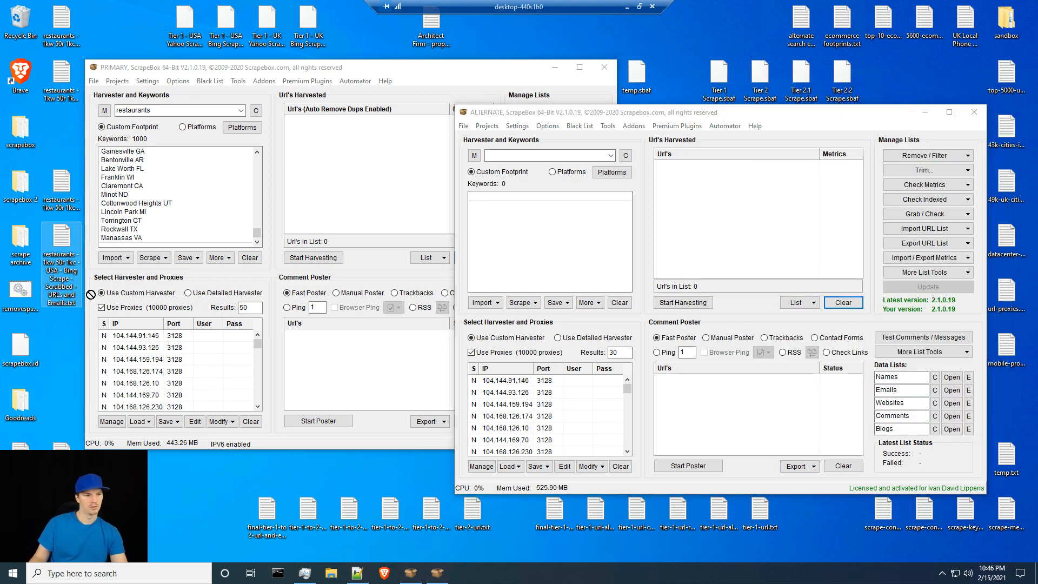
left_click(922, 156)
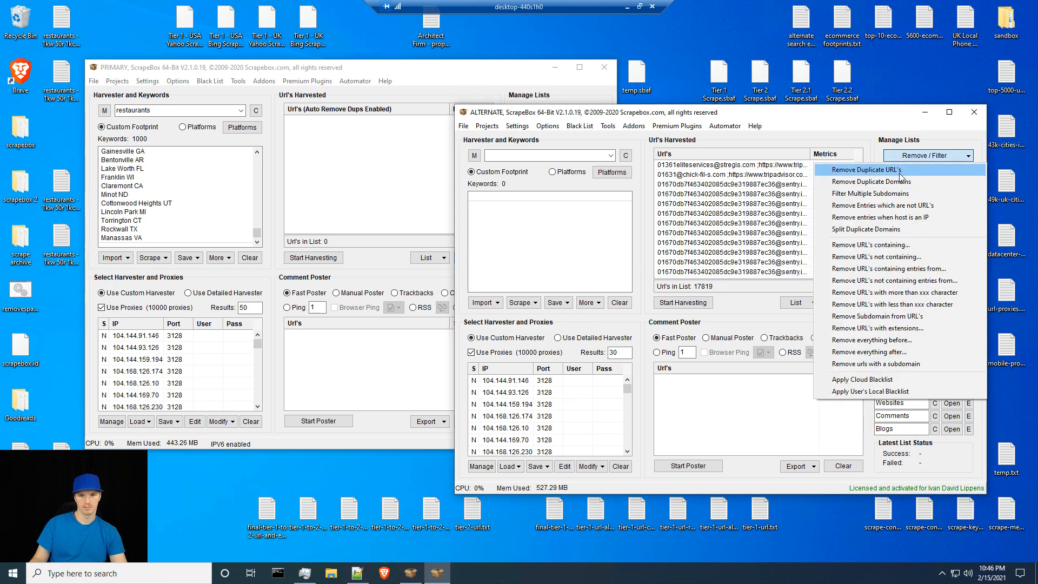
left_click(895, 170)
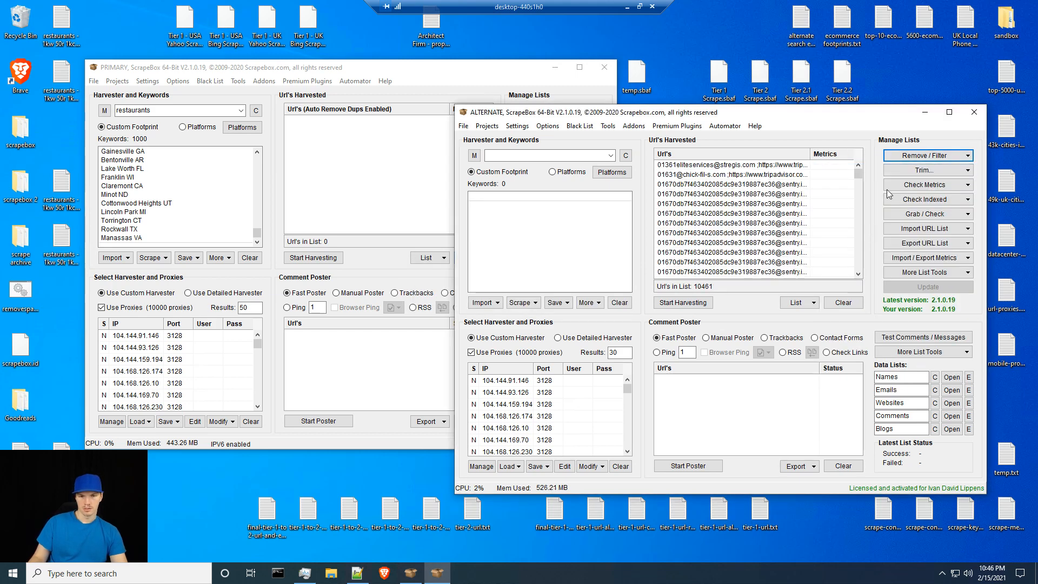
- Remove all entries containing "example" and all entries containing "emails" from the ALTERNATE harvested list
left_click(919, 156)
left_click(883, 244)
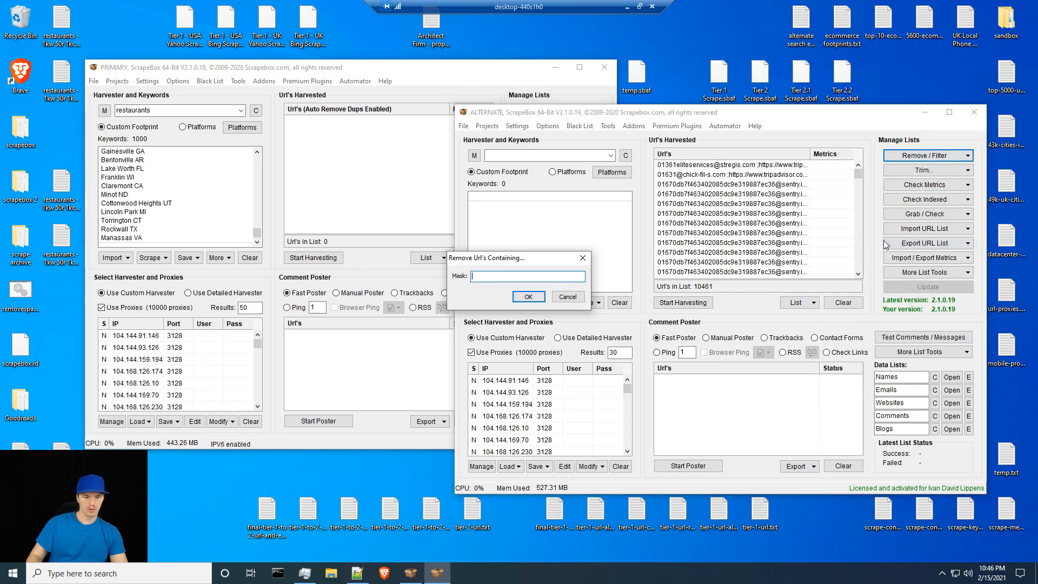
type("example")
key("Return")
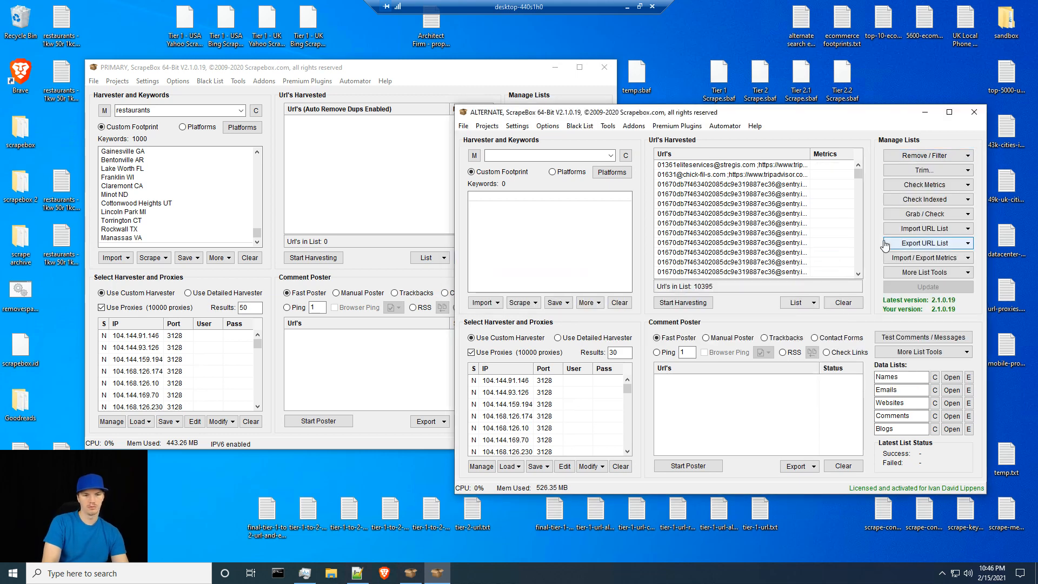
left_click(898, 157)
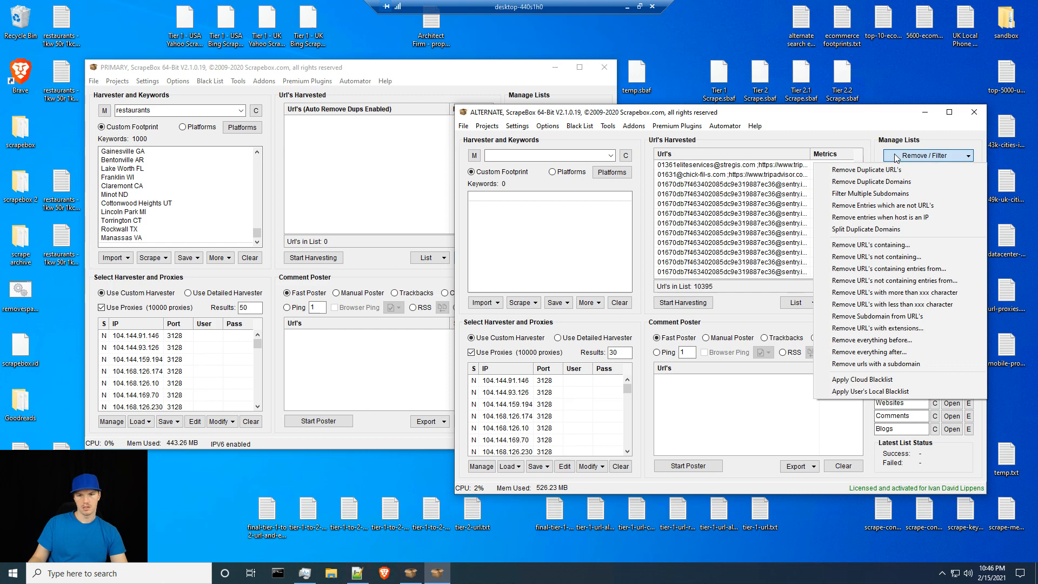
left_click(887, 246)
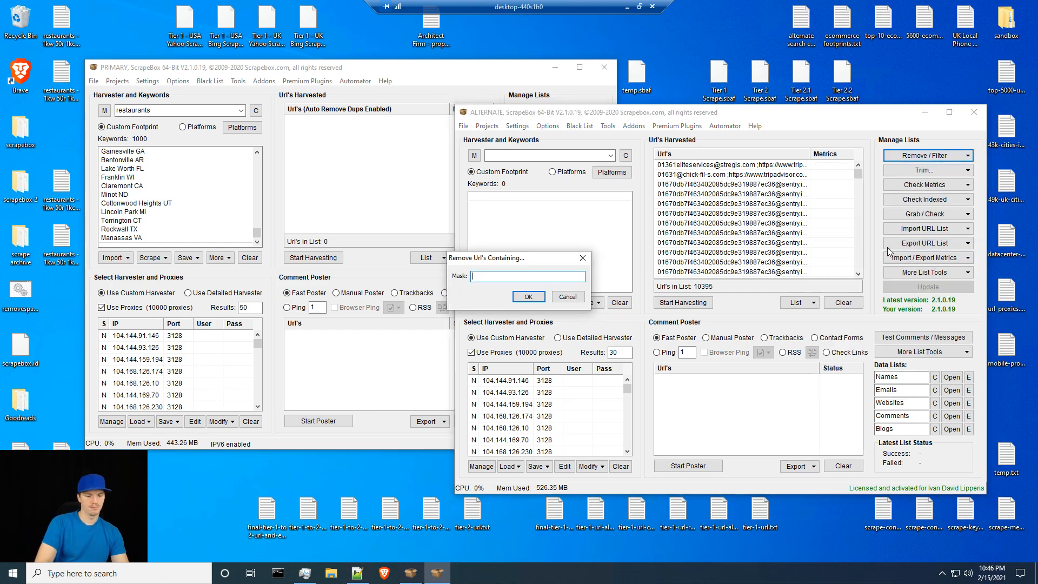
type("emails")
key("Return")
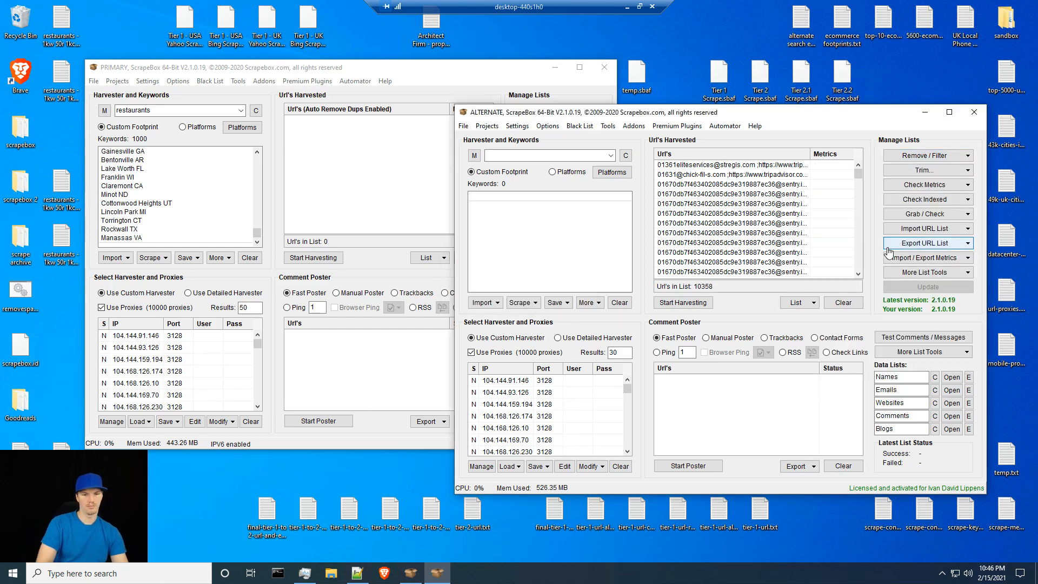
- Export the list as text over "restaurants - 1kw 50r 1kc - USA - Bing Scrape - Scrubbed - URLs and Emails.txt" and clear it
left_click(755, 156)
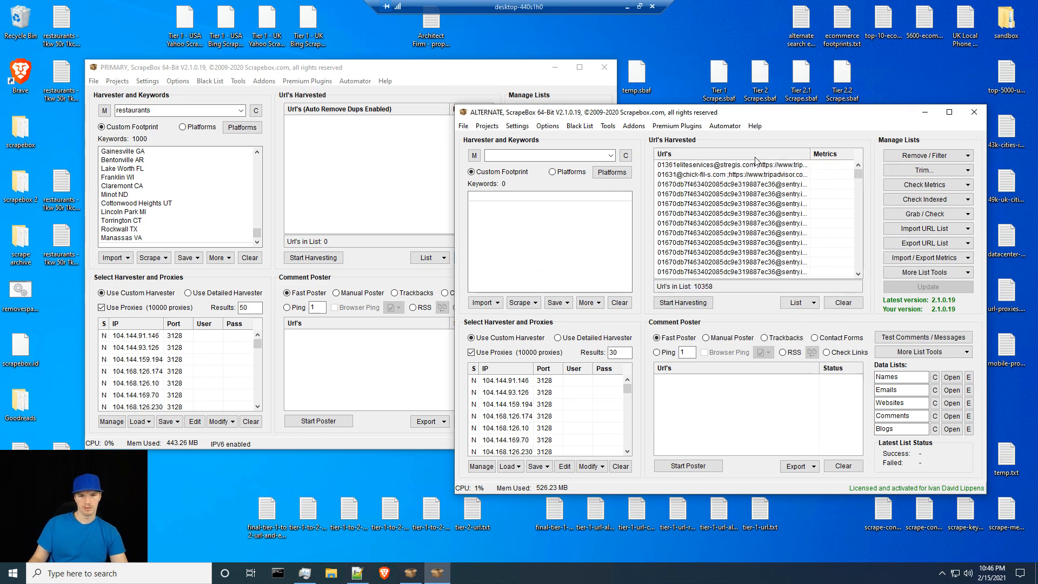
left_click(755, 159)
left_click(922, 243)
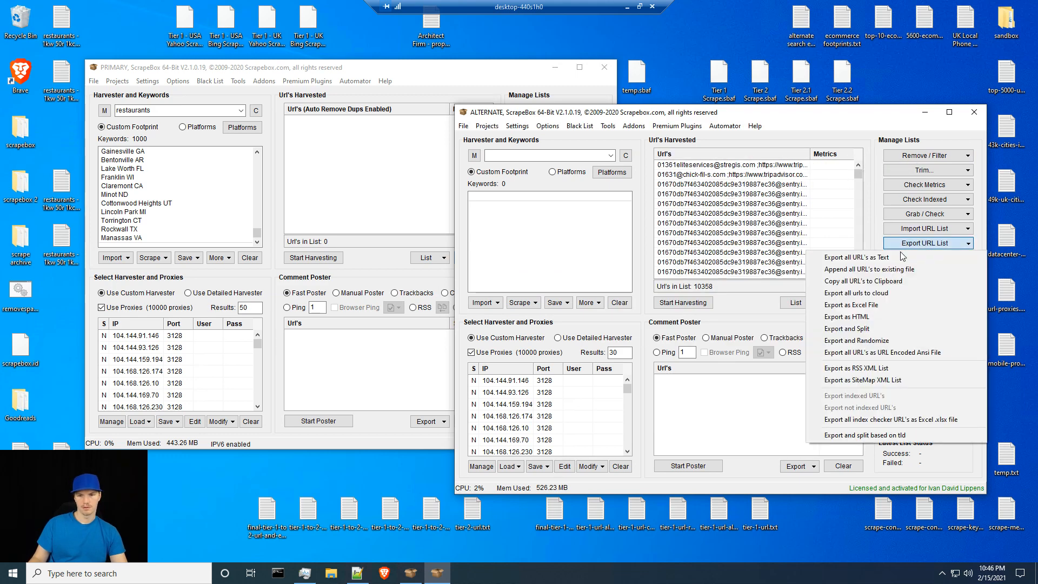
left_click(881, 253)
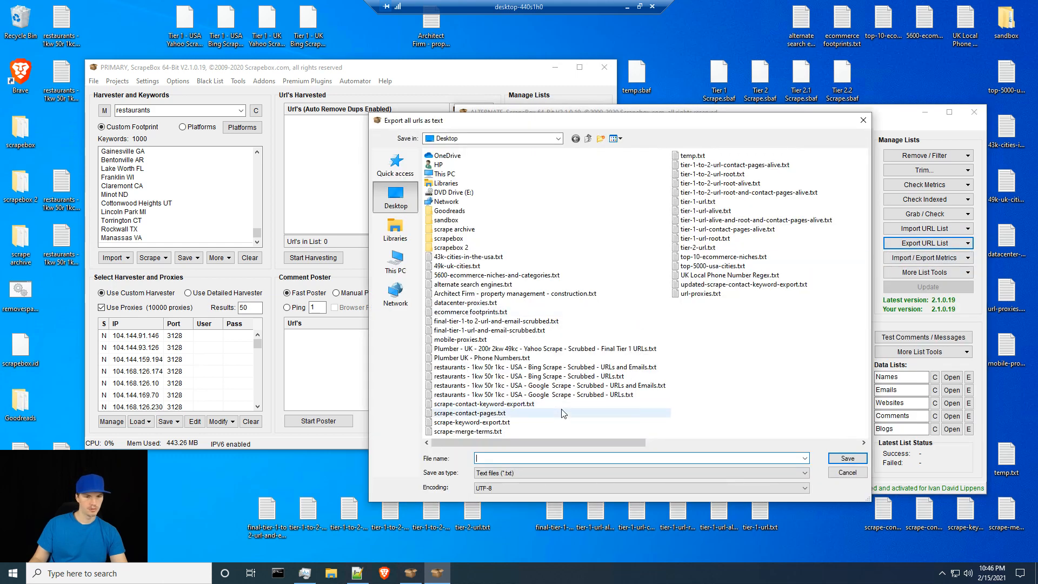
left_click(576, 367)
left_click(851, 458)
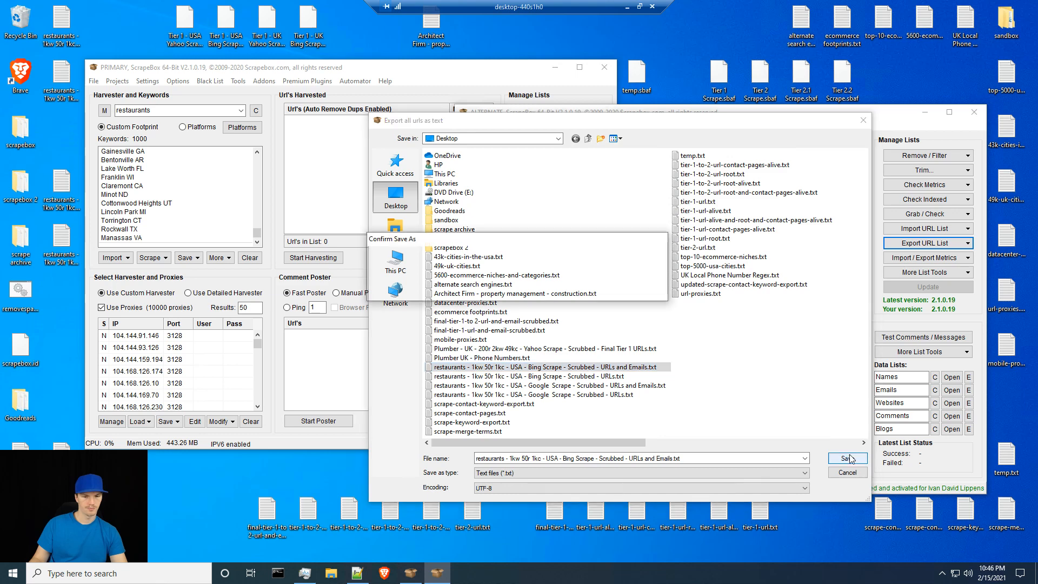
left_click(582, 291)
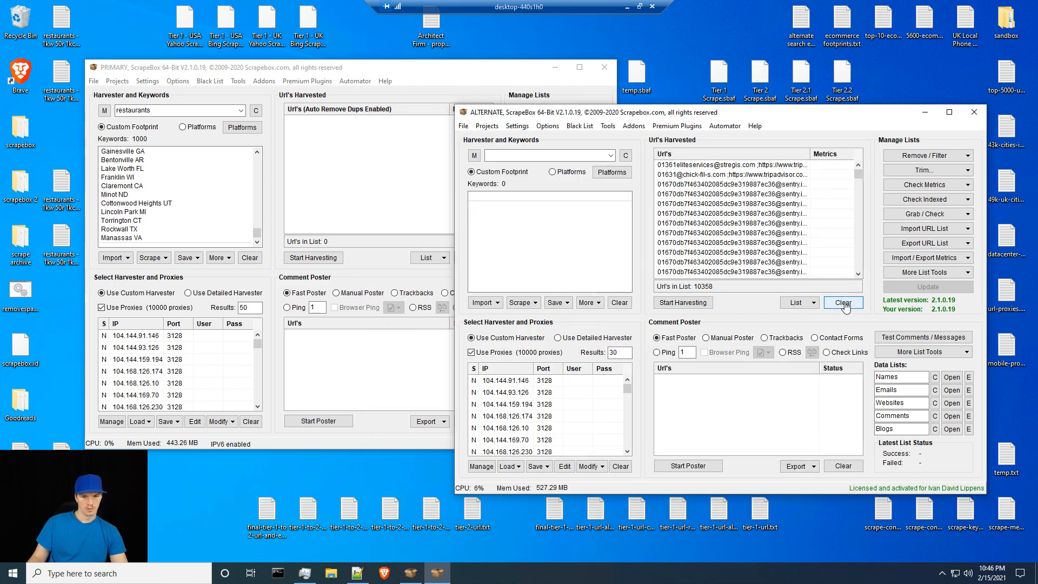
left_click(844, 302)
- Select the Google and Bing Scrape URLs and Emails files together on the desktop
left_click(319, 378)
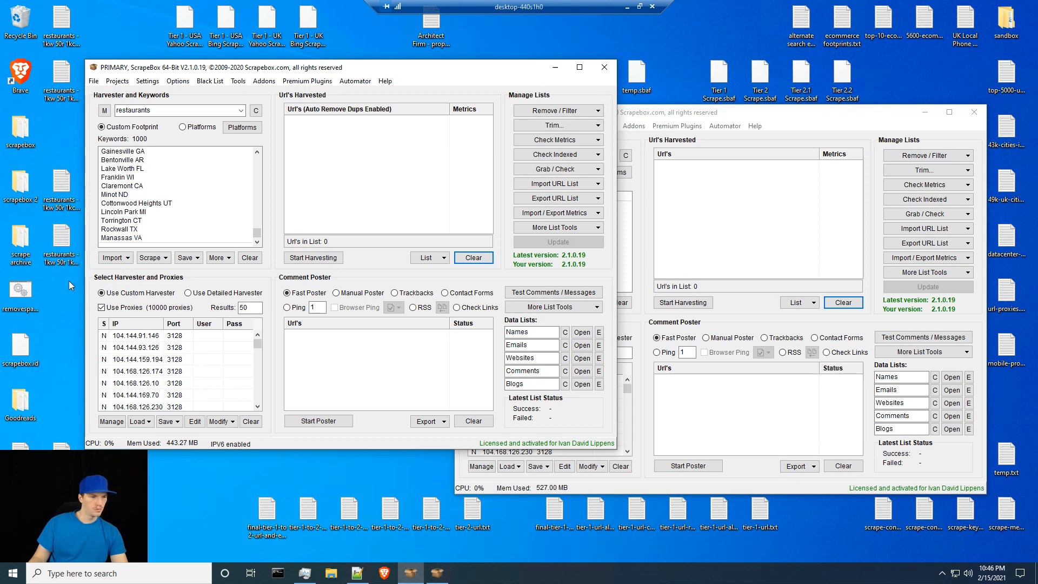
left_click_drag(69, 274, 68, 314)
left_click(65, 178, "ctrl")
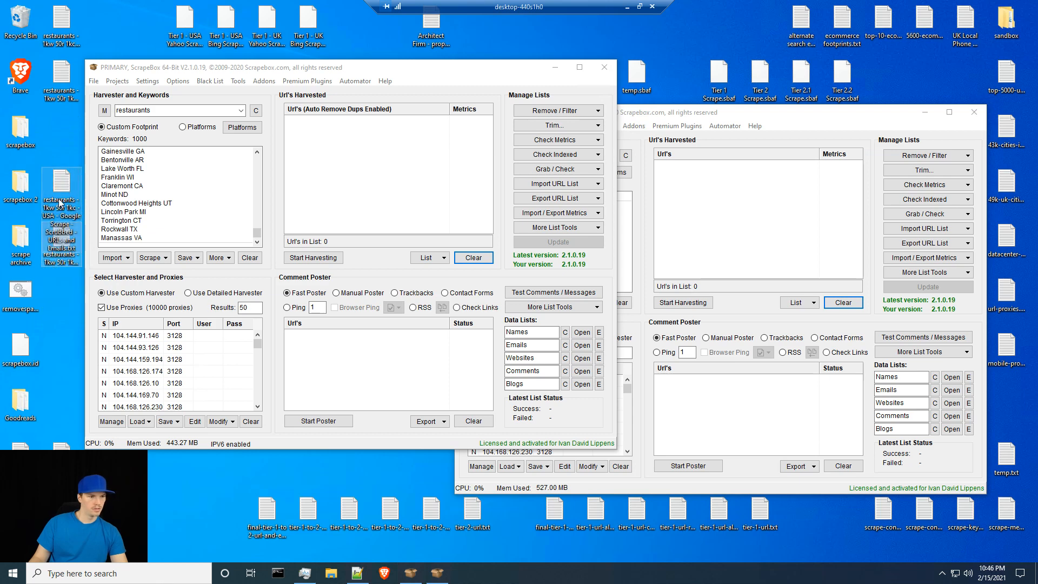
left_click(69, 312)
left_click_drag(60, 134, 60, 268)
left_click_drag(60, 136, 70, 313)
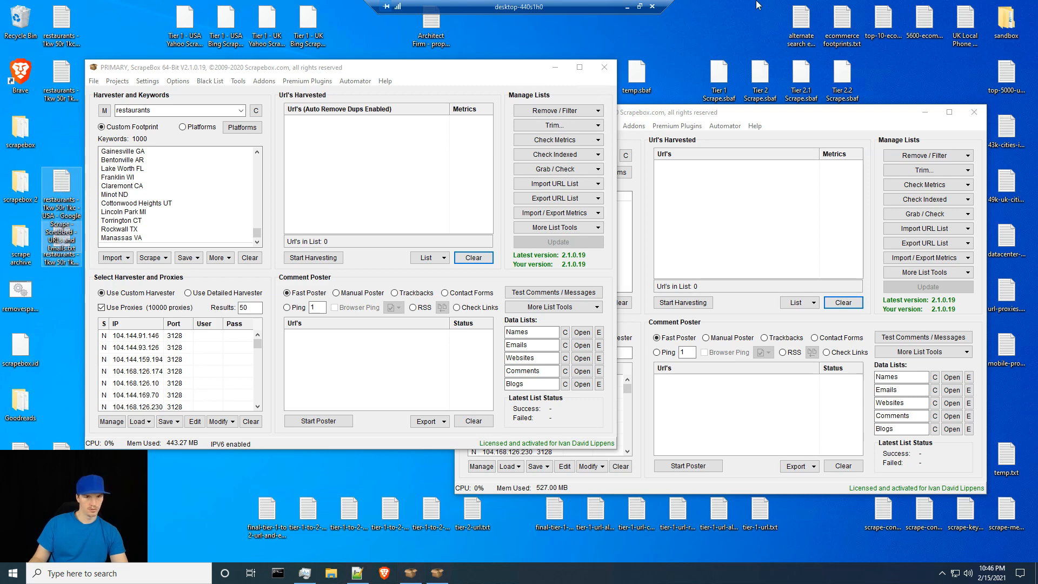
- Switch to the desktop-mg1gma remote desktop session and display it full screen
left_click(628, 6)
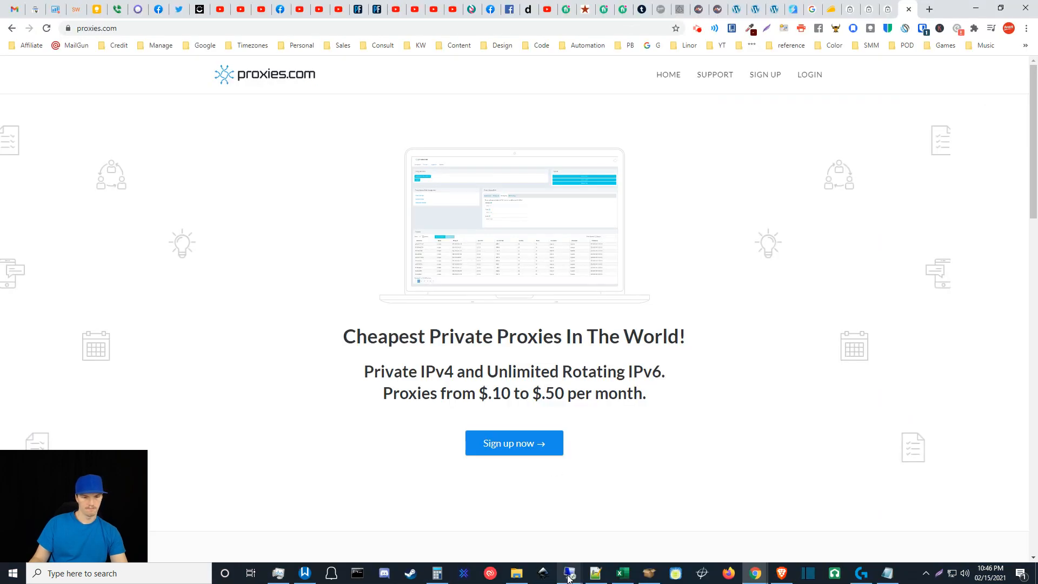
mouse_move(568, 574)
left_click(596, 516)
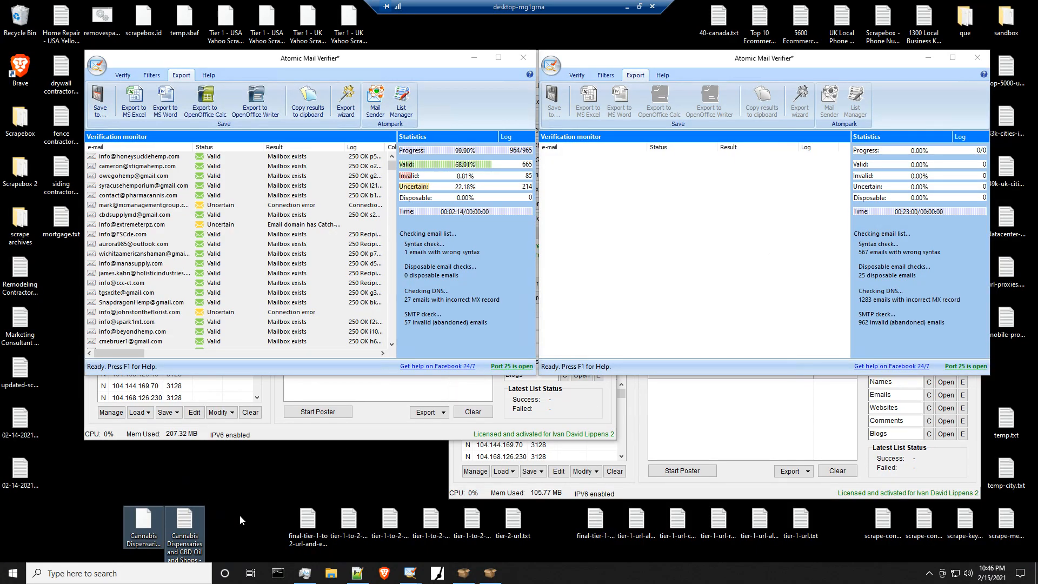
left_click(639, 7)
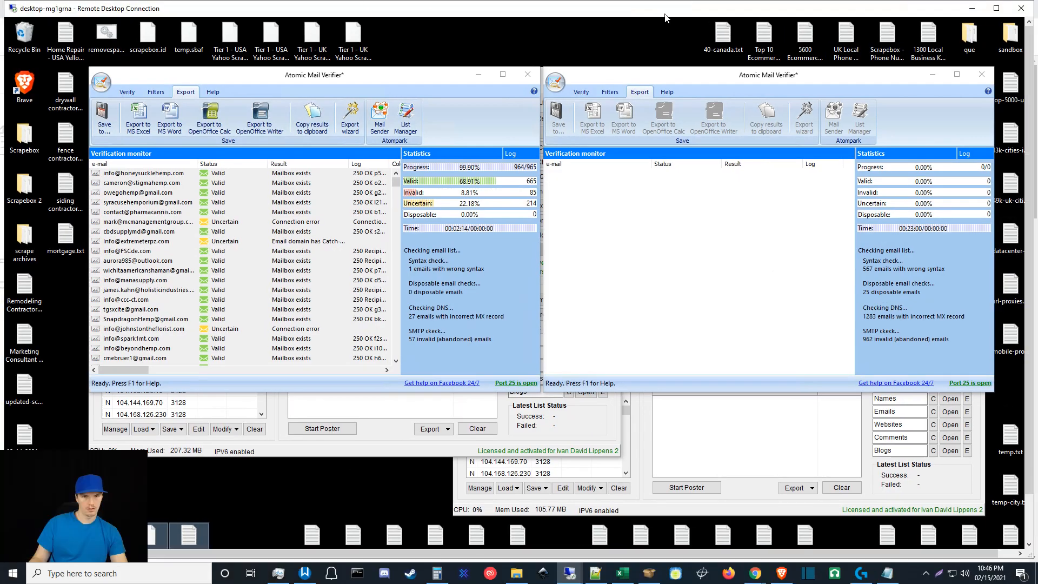
left_click(996, 8)
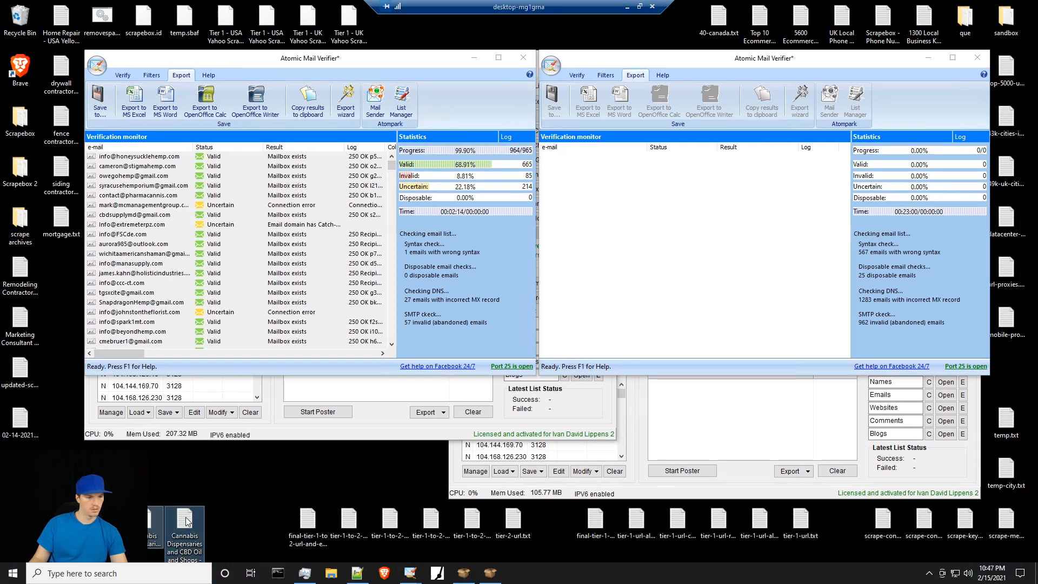
- Move the two Cannabis Dispensaries files into the scrape archives folder and clear all emails from the populated Atomic Mail Verifier list
left_click_drag(188, 529, 18, 225)
left_click(271, 244)
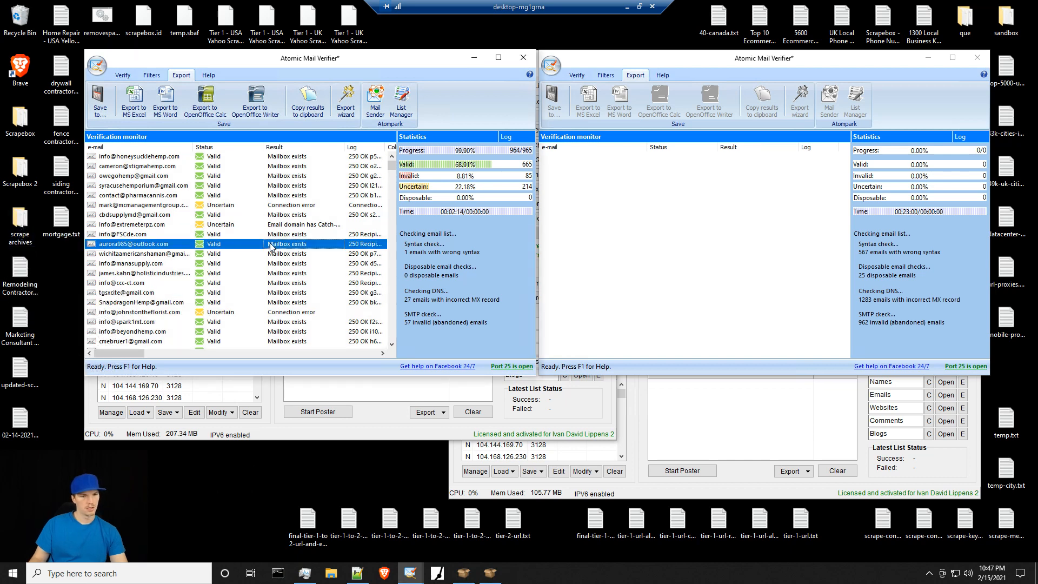
key("ctrl+a")
key("Delete")
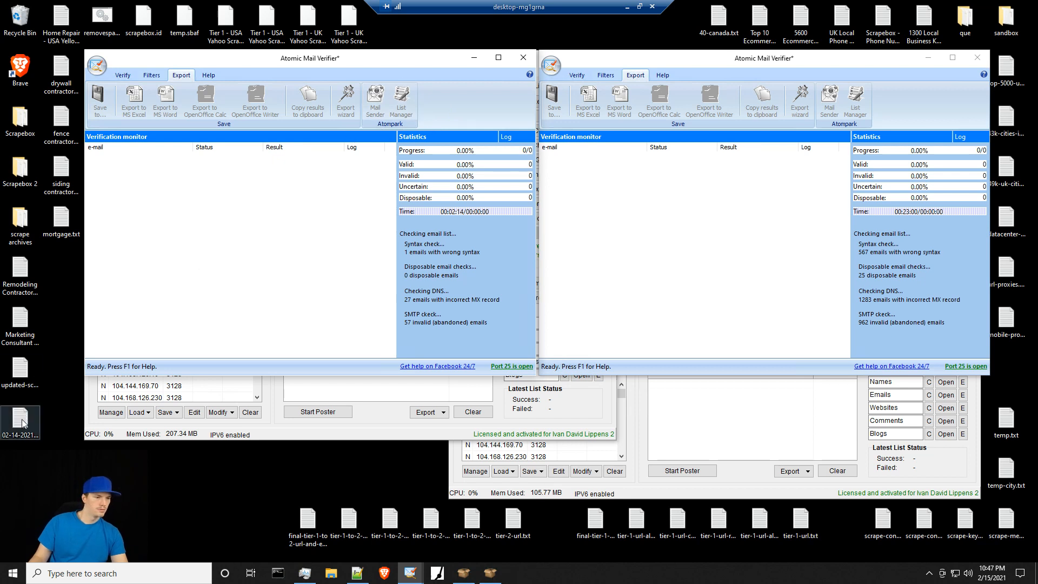
- Examine the contents of 02-14-2021_12-11-57_all_with_dupes.txt in Notepad++, close the file and minimize the editor
left_click_drag(22, 423, 62, 377)
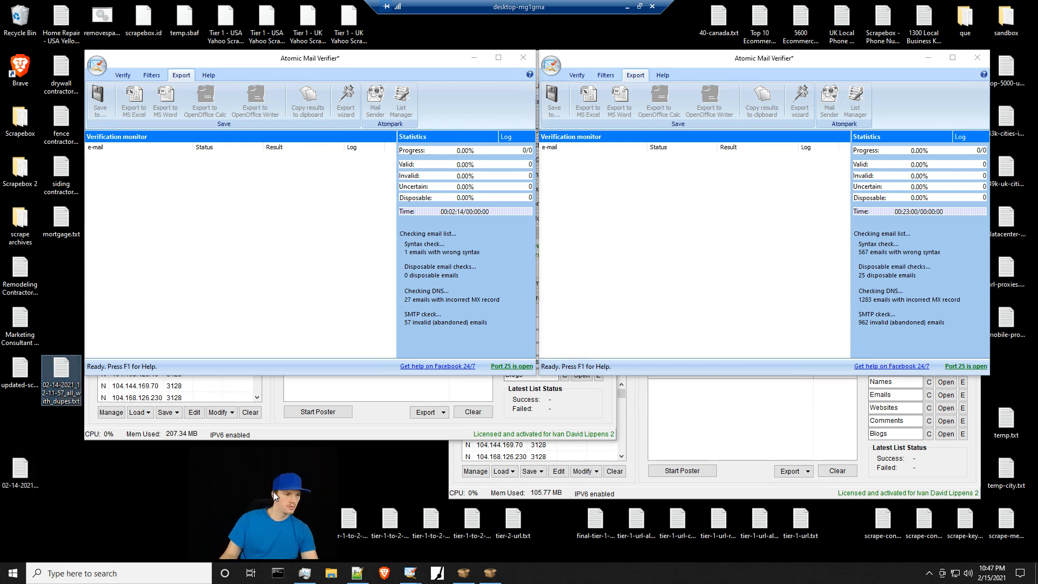
left_click(15, 477)
left_click_drag(60, 372, 27, 419)
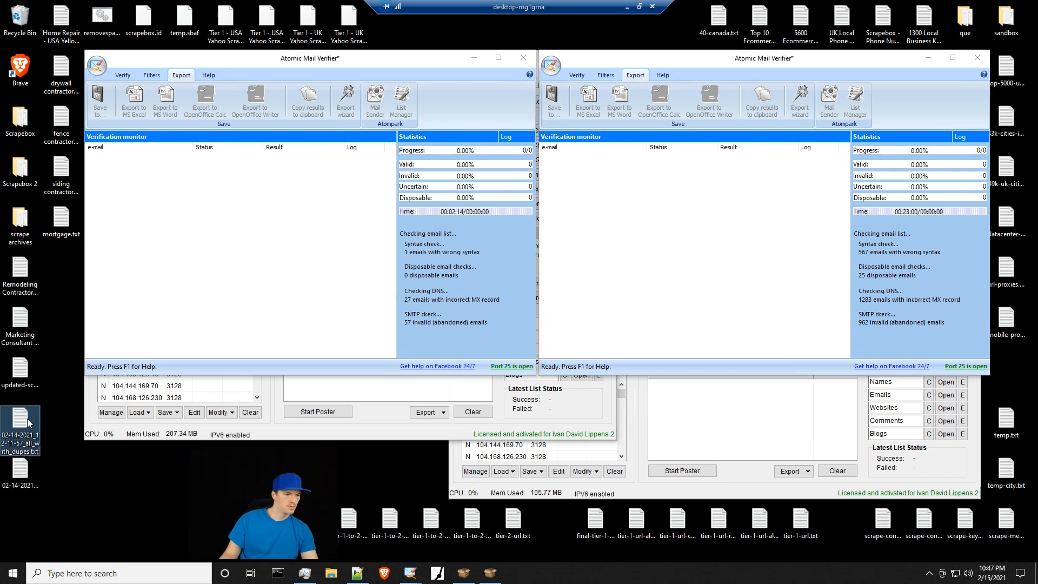
right_click(23, 430)
left_click(52, 254)
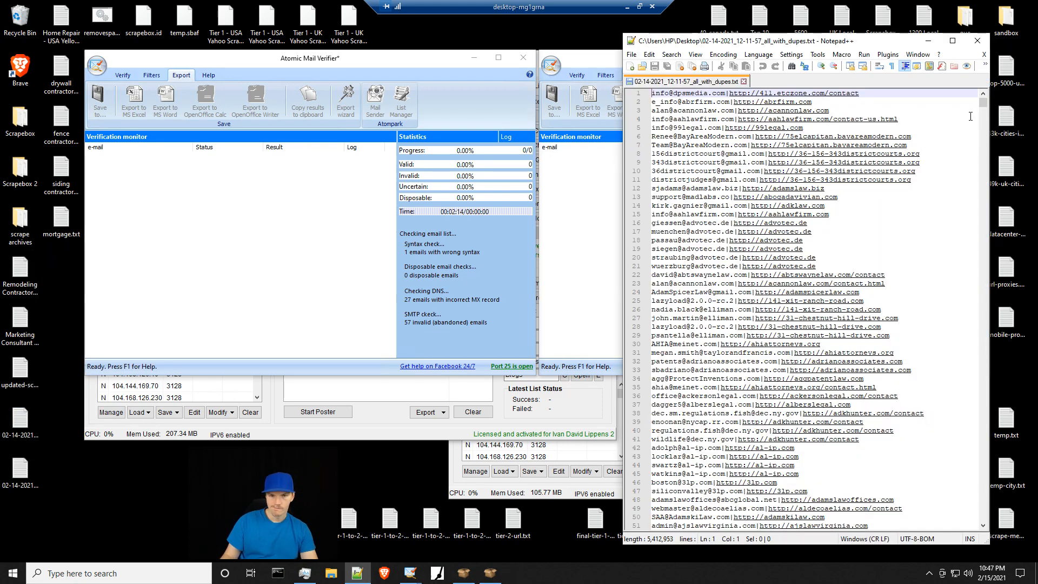
left_click(744, 81)
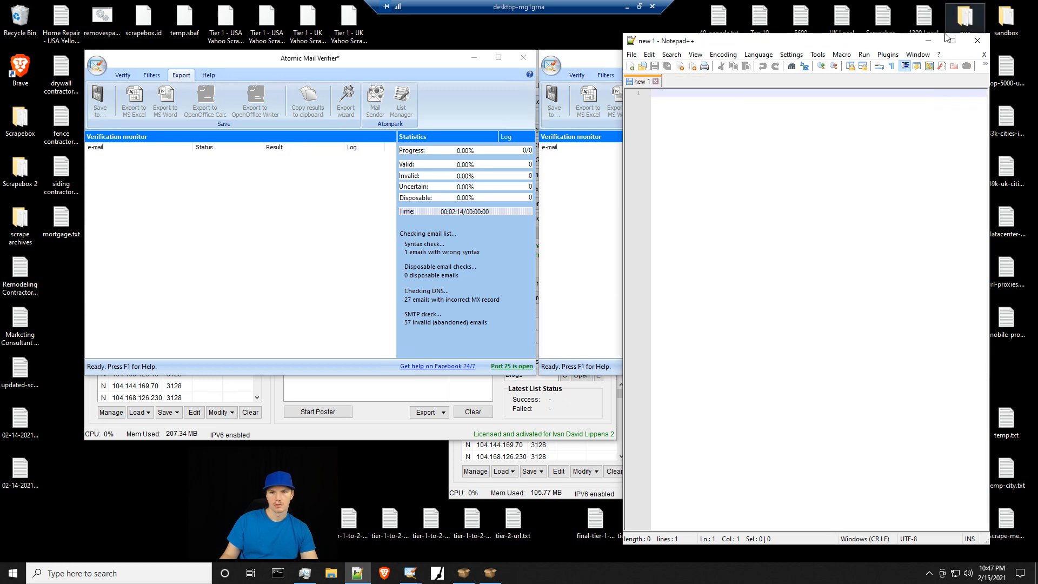
left_click(929, 42)
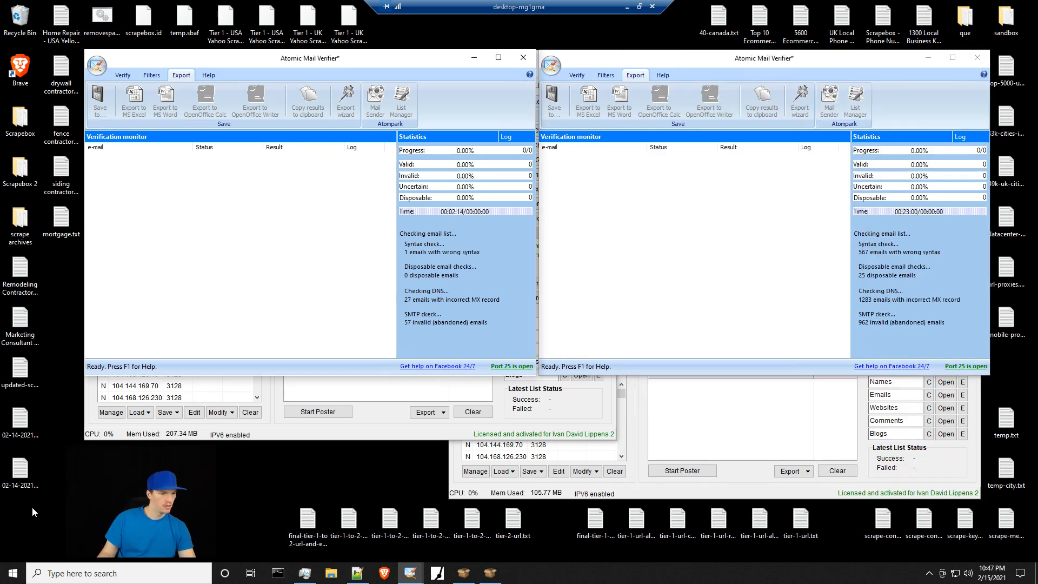
- Delete both 02-14-2021 text files from the desktop
left_click(4, 417)
left_click_drag(28, 491, 7, 421)
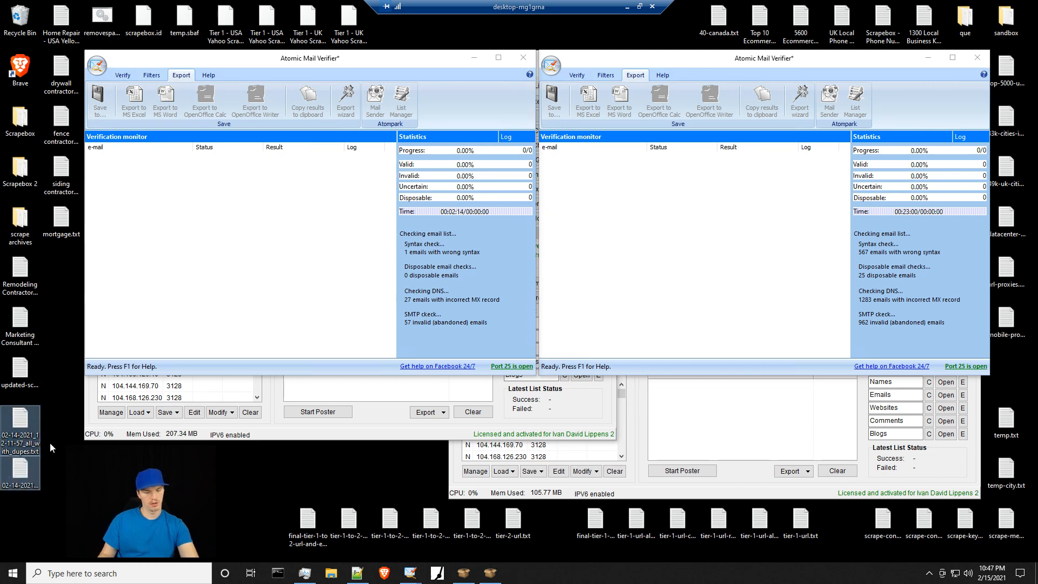
key("Delete")
left_click_drag(156, 521, 66, 522)
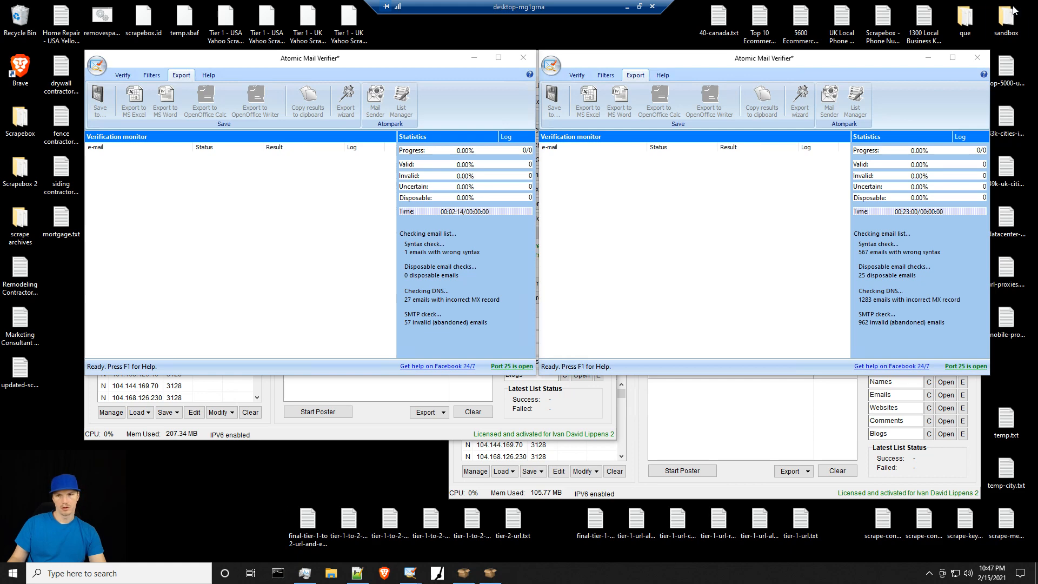
- Paste the Google and Bing Scrape URLs and Emails files onto this remote desktop and close the sandbox folder window
double_click(1006, 20)
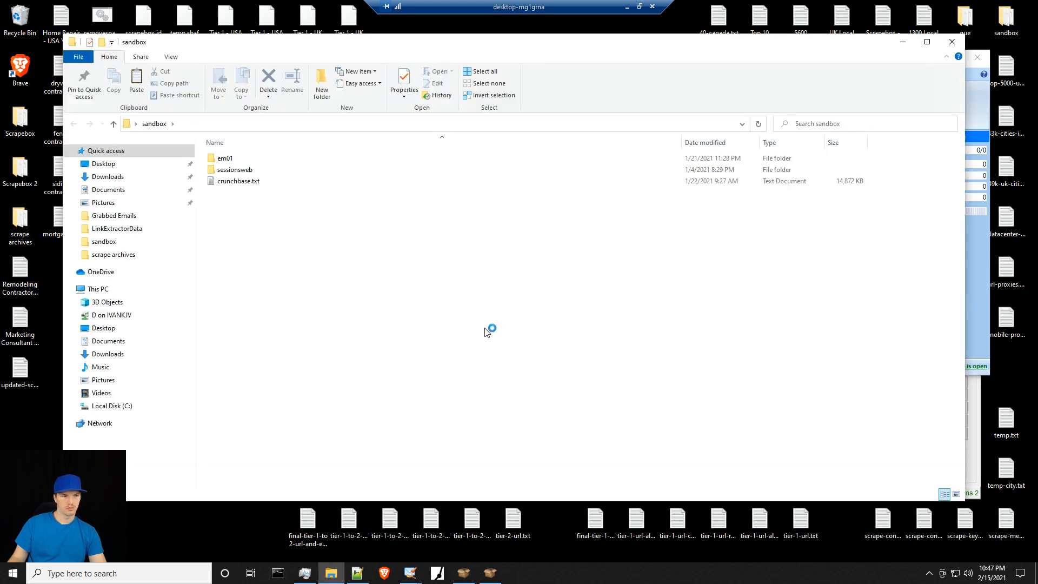
key("ctrl+v")
left_click_drag(271, 215, 214, 506)
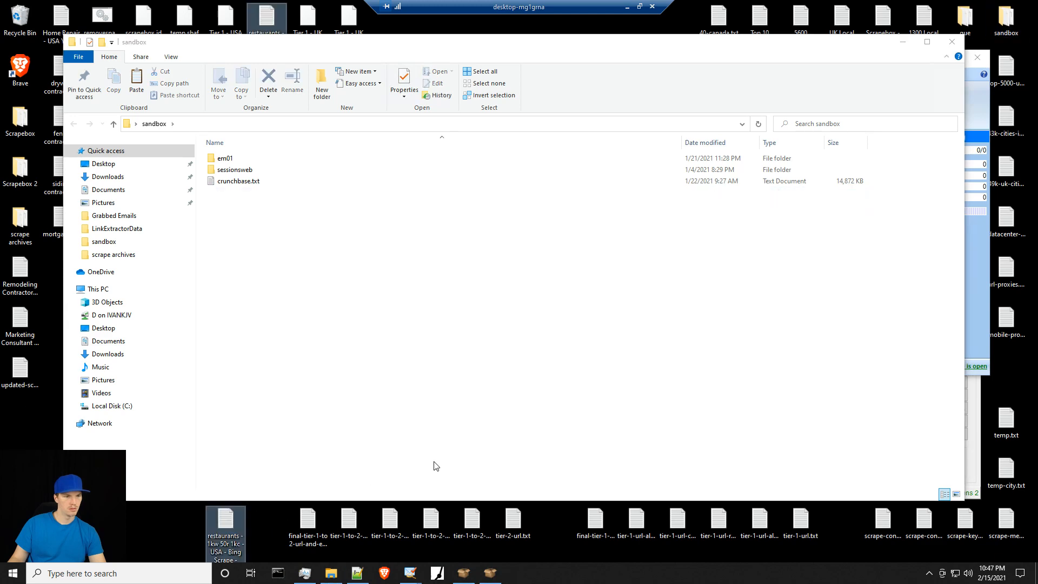
left_click(951, 42)
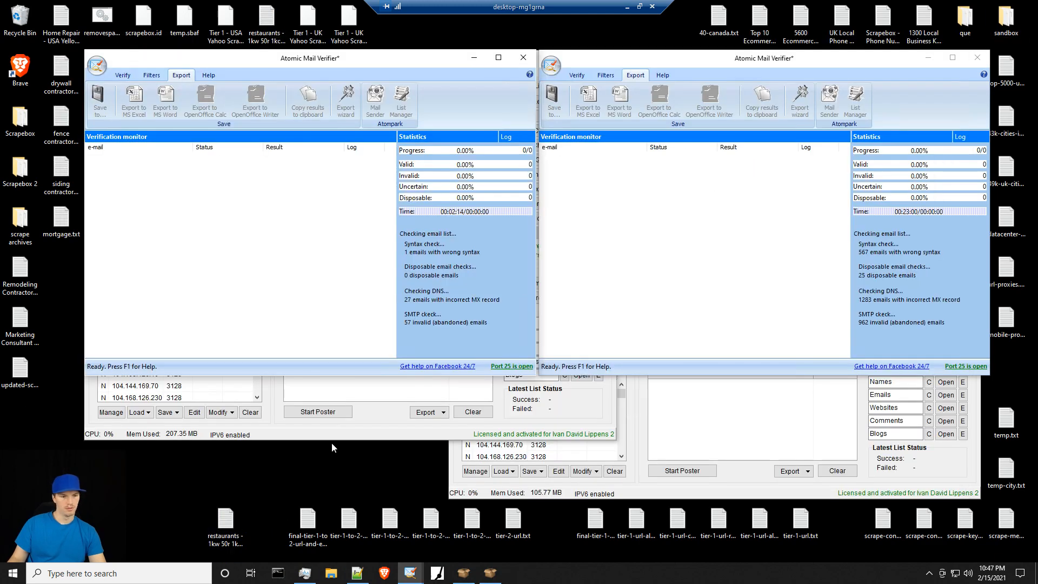
- Minimize the windows covering the desktop, place the two restaurants files side by side, and return the displaced Tier 1 - USA Yahoo Scrape file to its row
left_click(474, 58)
left_click(486, 67)
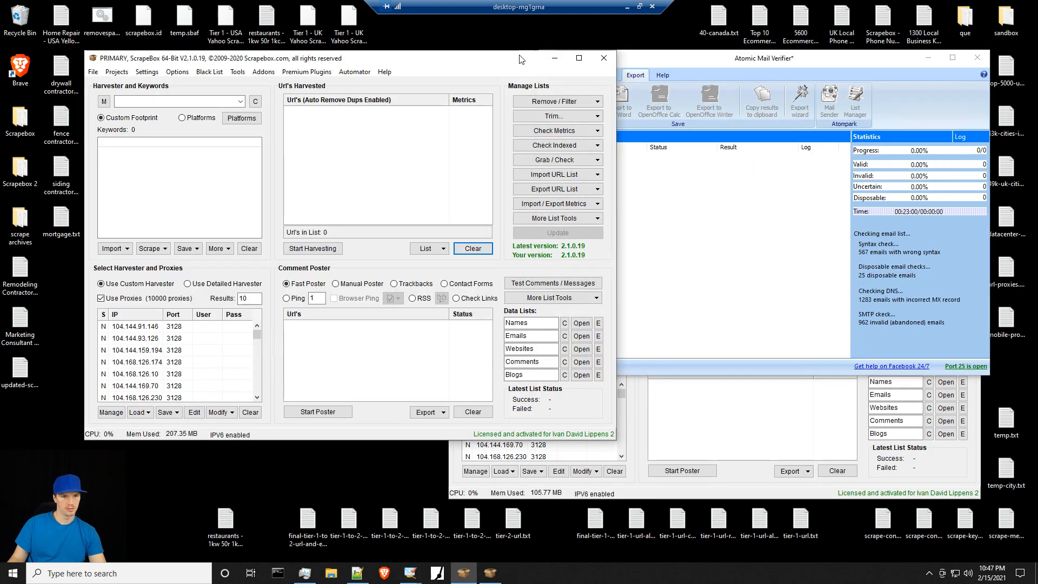
left_click(560, 63)
left_click_drag(267, 22, 211, 468)
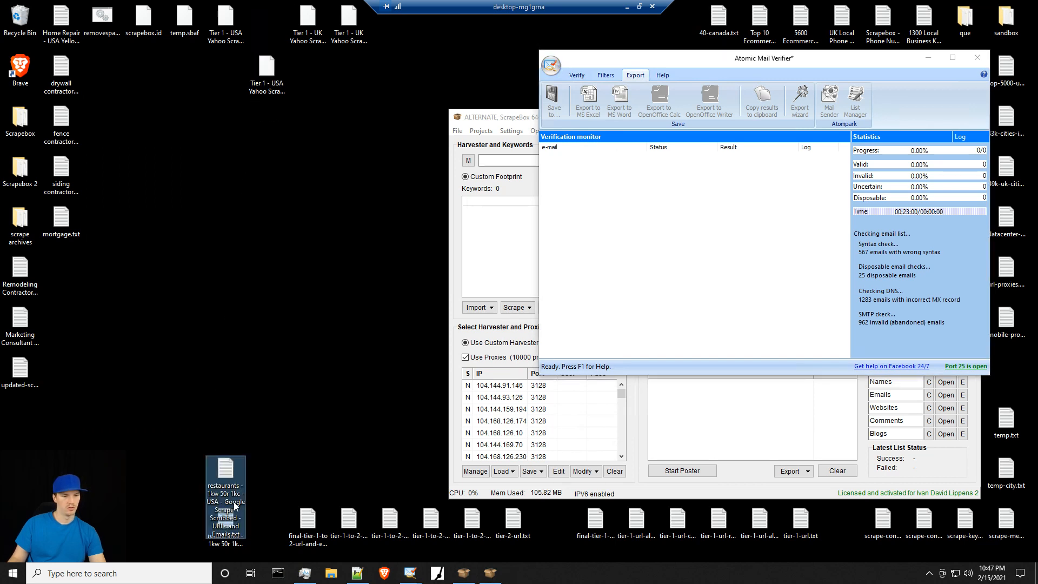
left_click_drag(229, 546, 258, 466)
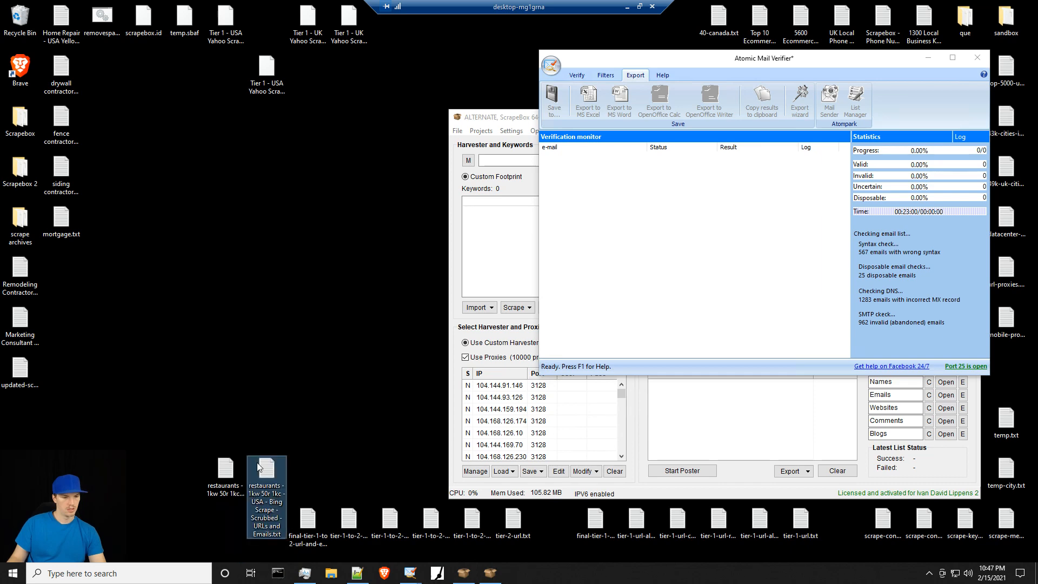
left_click_drag(202, 439, 256, 472)
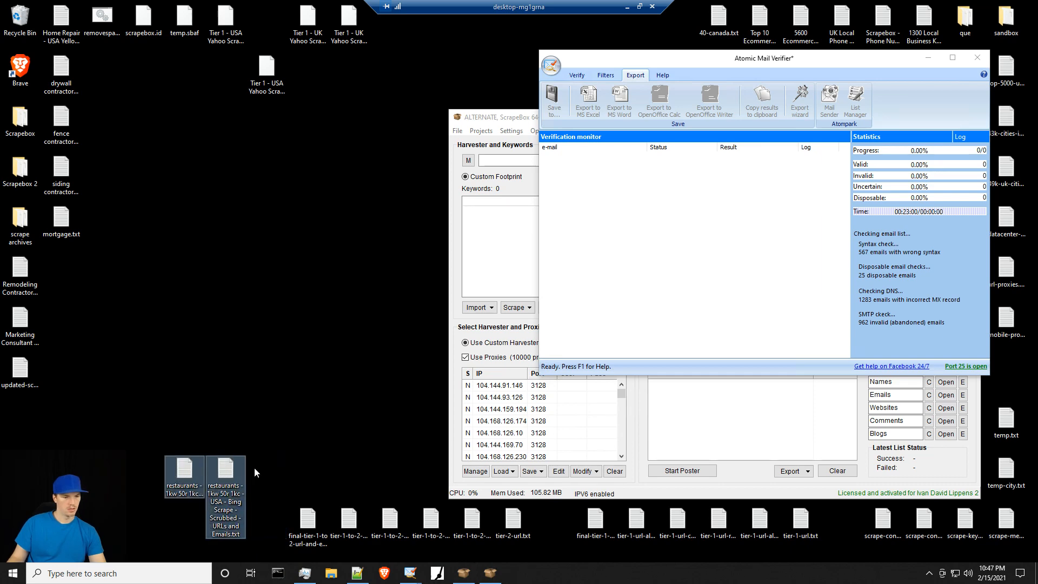
left_click_drag(267, 67, 267, 24)
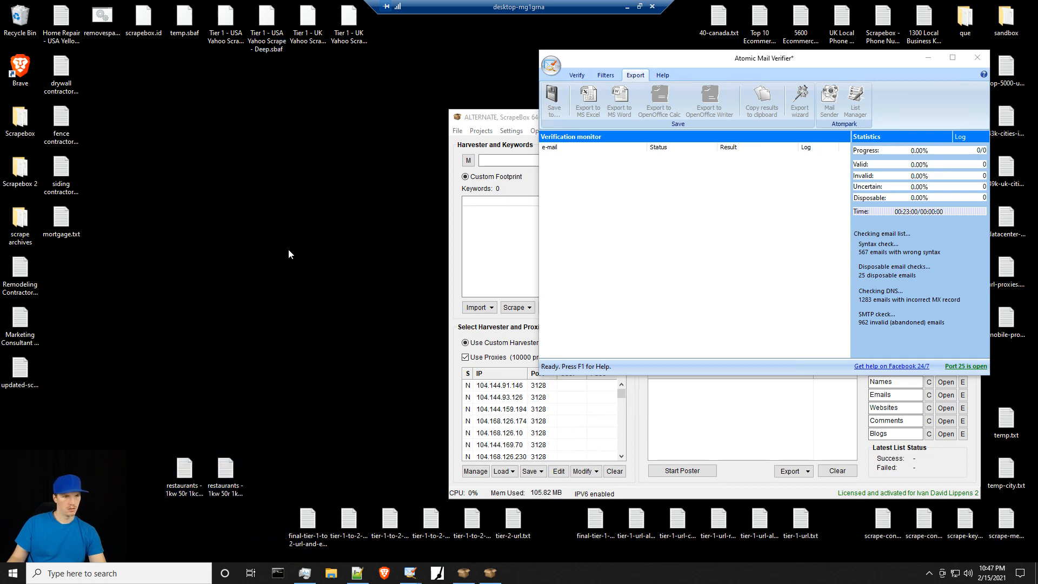
- Restore the minimized ScrapeBox and Atomic Mail Verifier windows and space the Bing Scrape file apart from the Google Scrape file
left_click(490, 574)
mouse_move(411, 573)
left_click(351, 528)
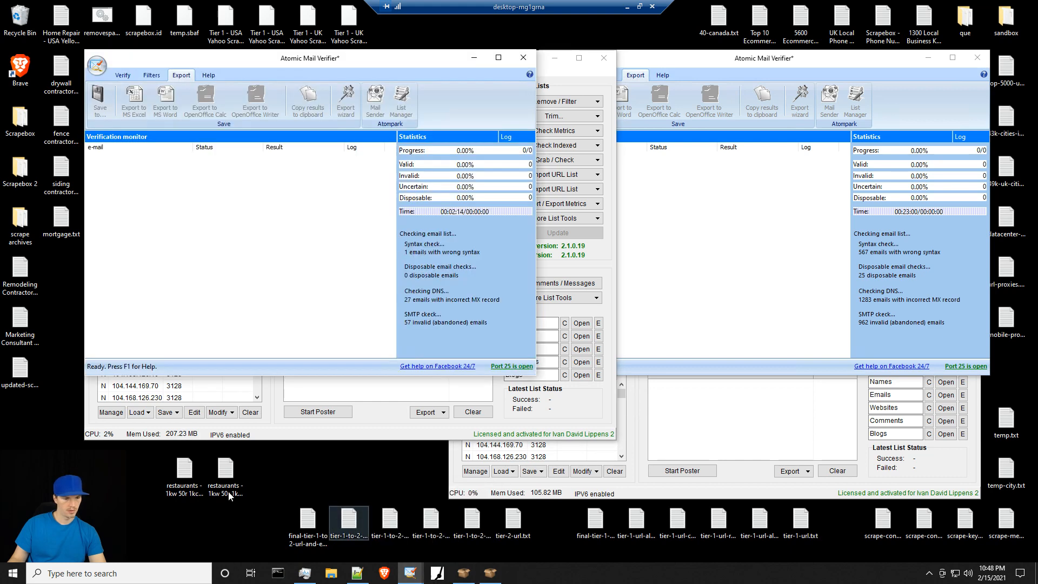
left_click_drag(229, 495, 312, 487)
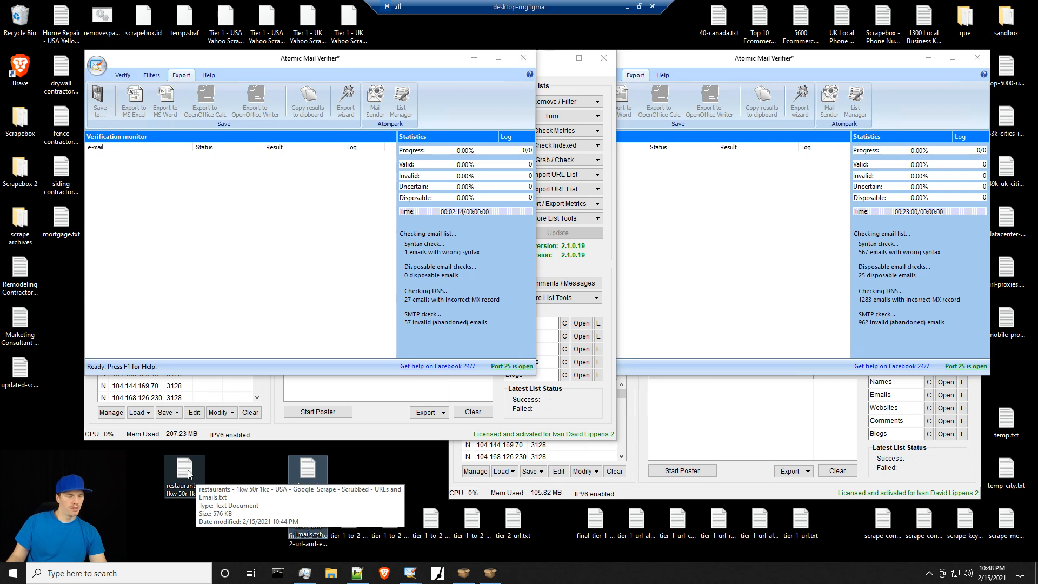
left_click_drag(320, 464, 287, 480)
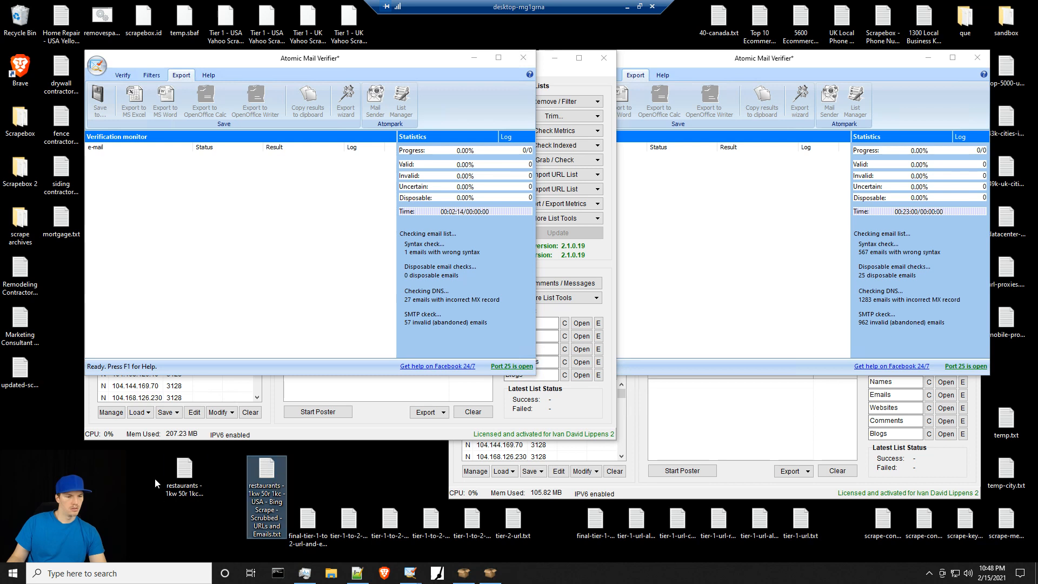
- Load the Google Scrape URLs and Emails file into the first Atomic Mail Verifier window and delete its duplicate emails
left_click(180, 480)
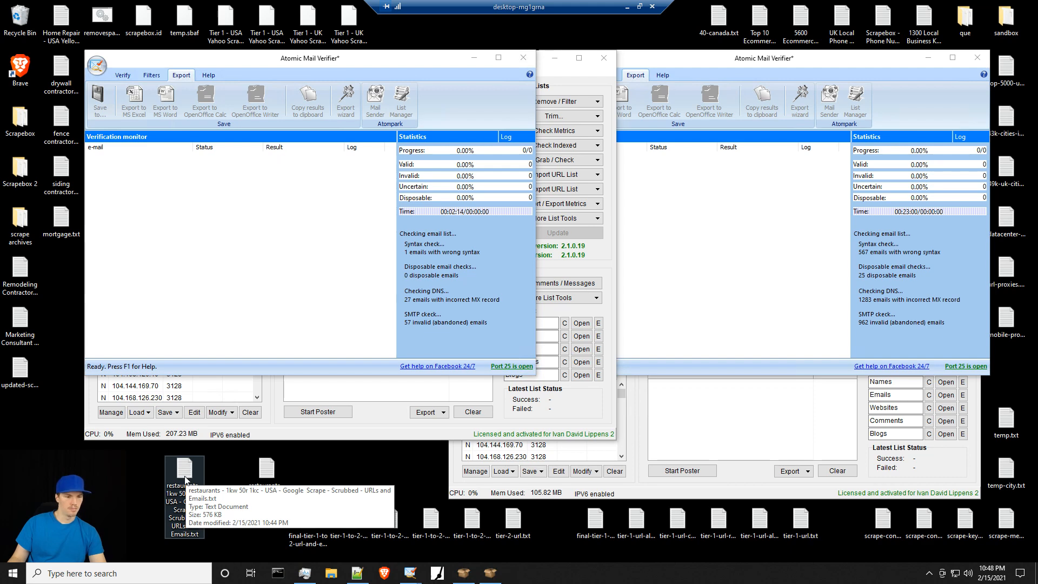
left_click_drag(184, 479, 230, 241)
left_click(169, 247)
key("ctrl+a")
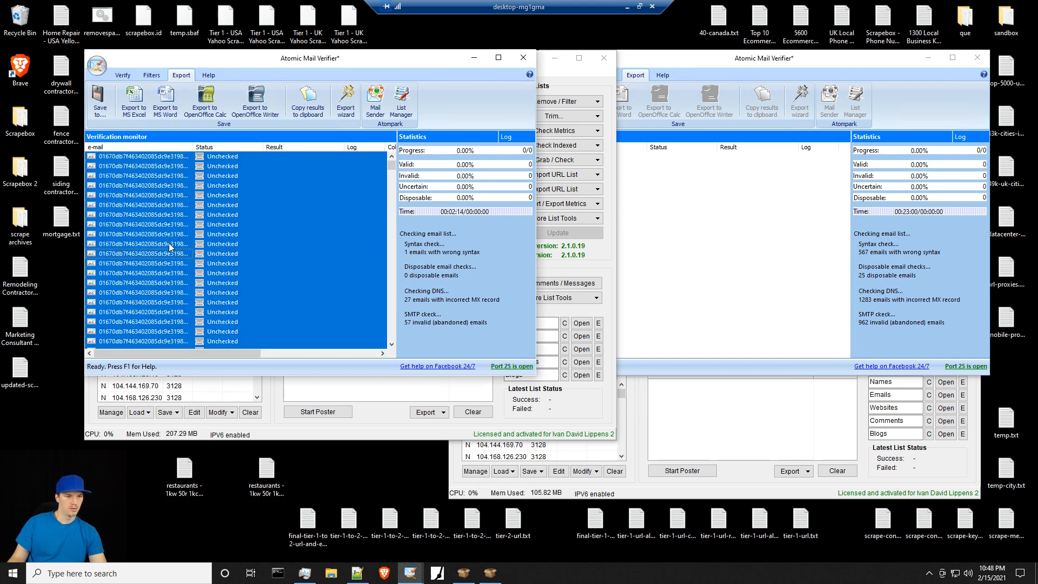
right_click(160, 252)
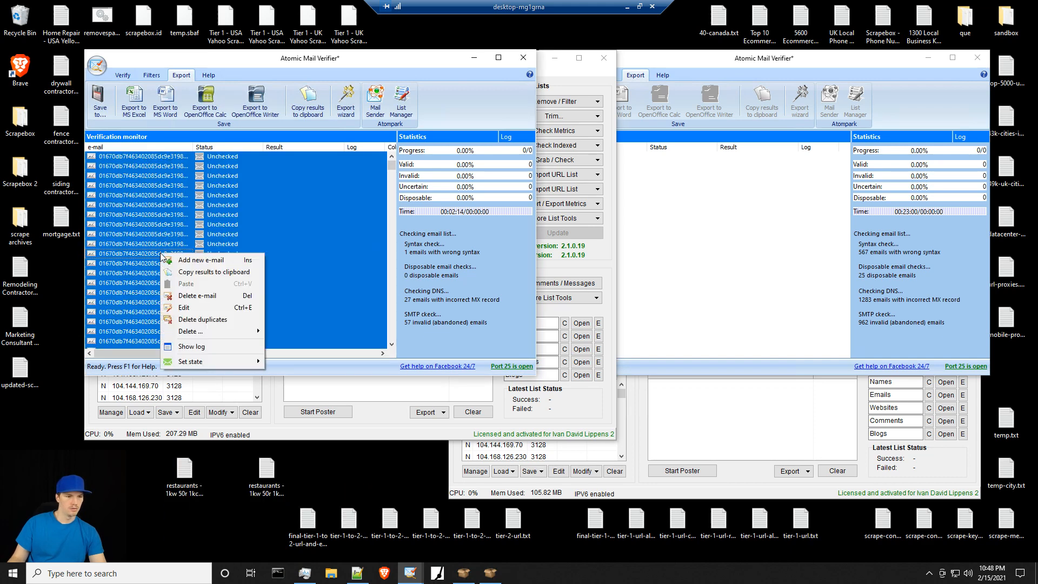
left_click(201, 319)
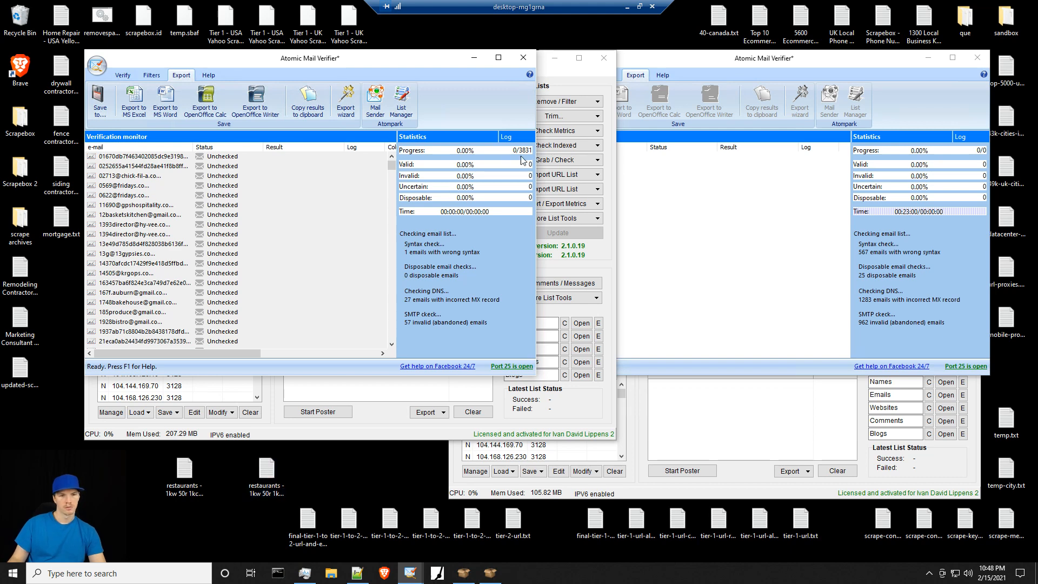
- Load the Bing Scrape URLs and Emails file into the second Atomic Mail Verifier window and delete its duplicate emails
left_click_drag(261, 474, 784, 250)
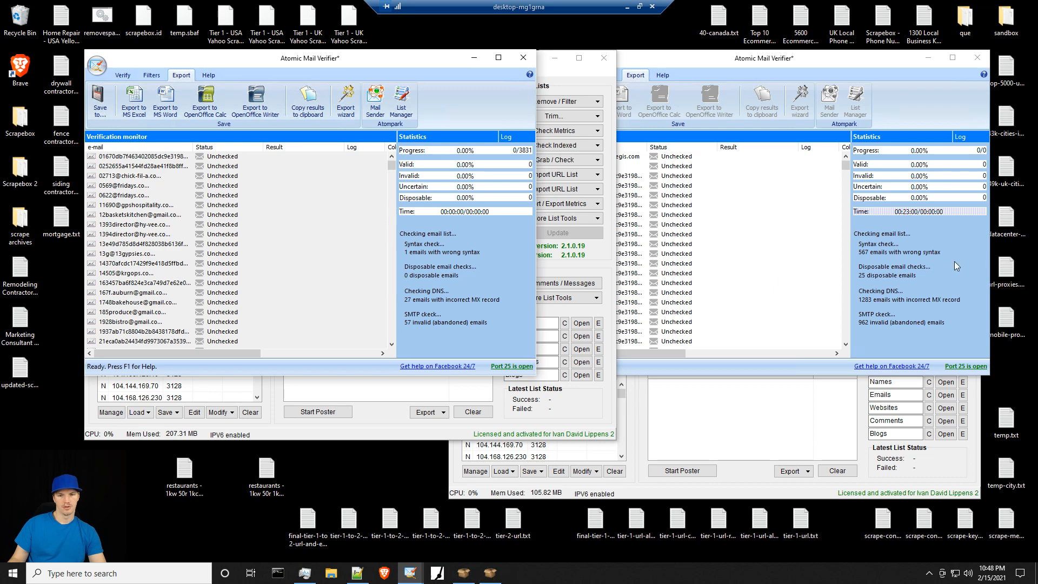
left_click(955, 261)
left_click(704, 263)
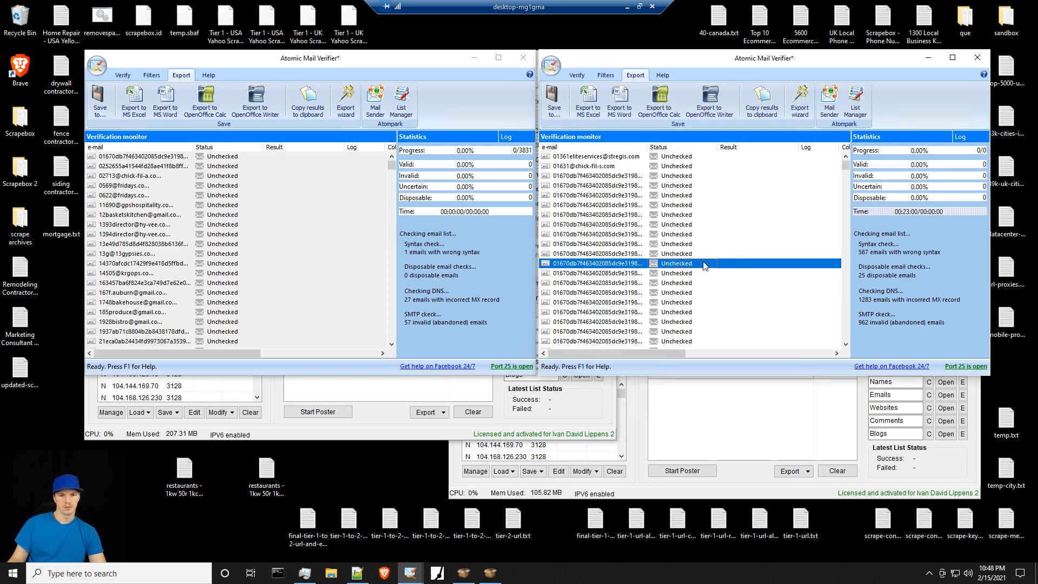
key("ctrl+a")
right_click(669, 255)
left_click(724, 319)
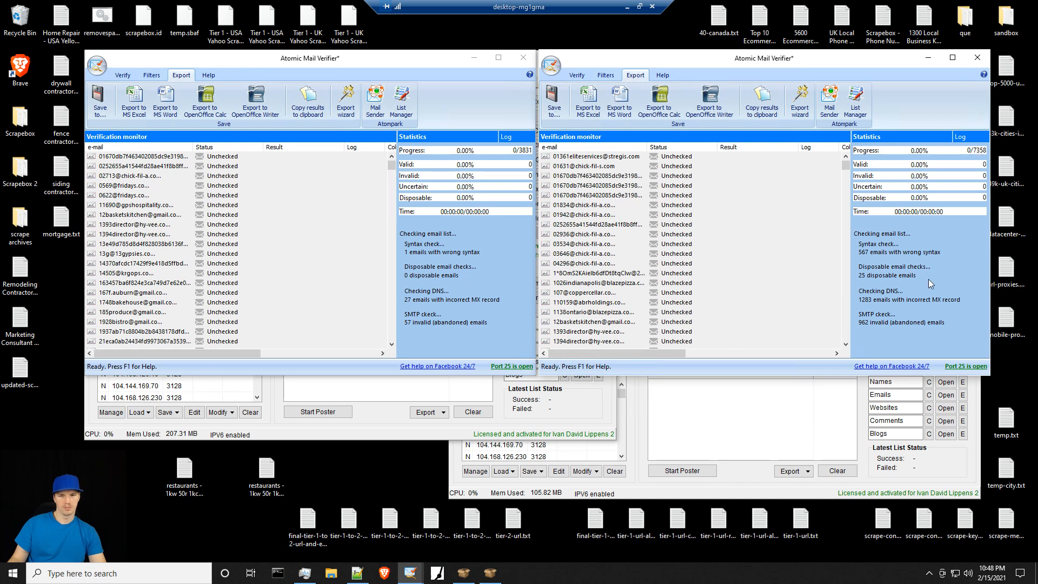
- Open a third Atomic Mail Verifier window
left_click(361, 497)
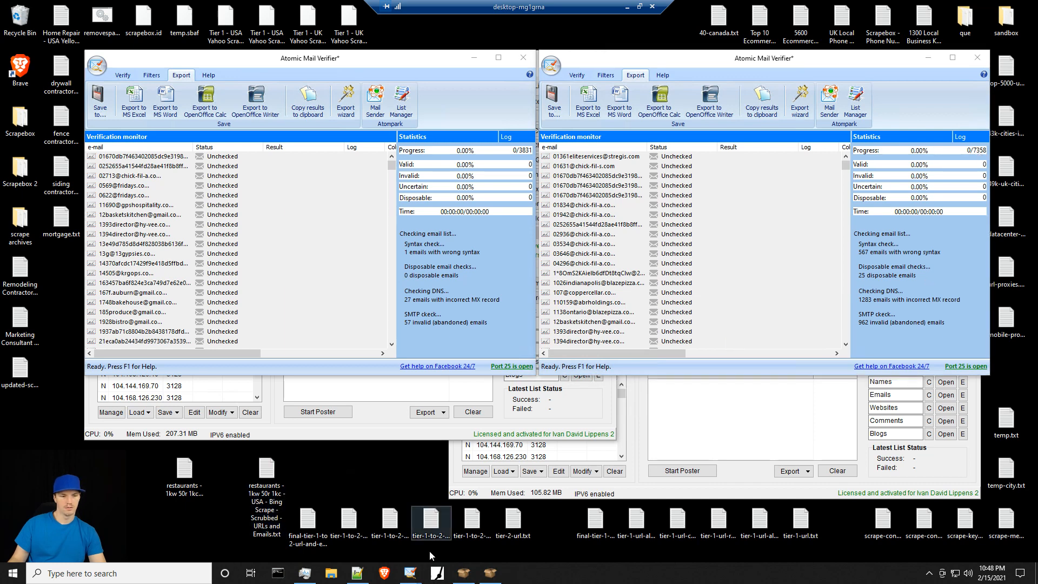
left_click(406, 578)
right_click(406, 579)
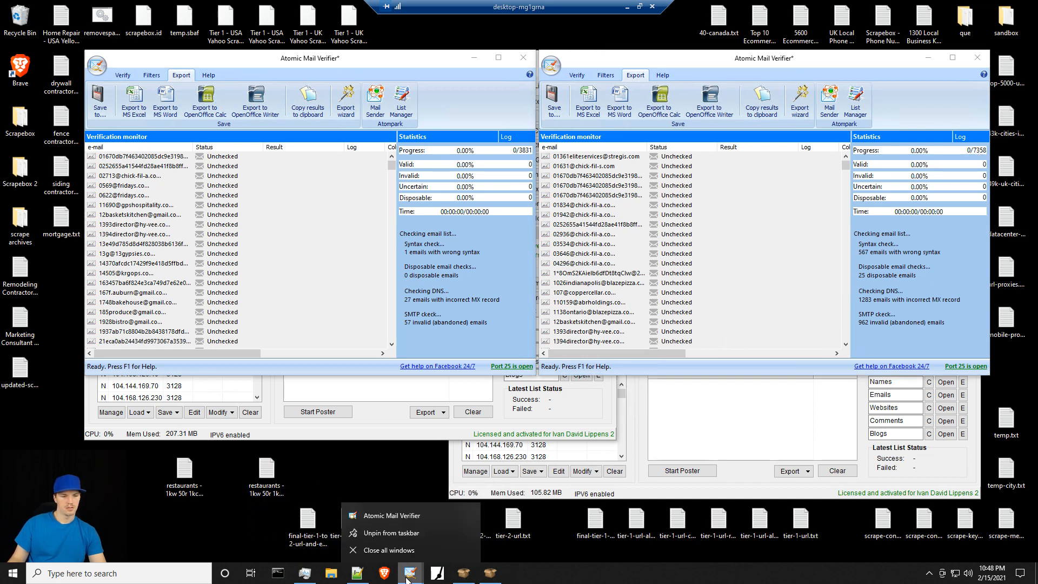
left_click(390, 511)
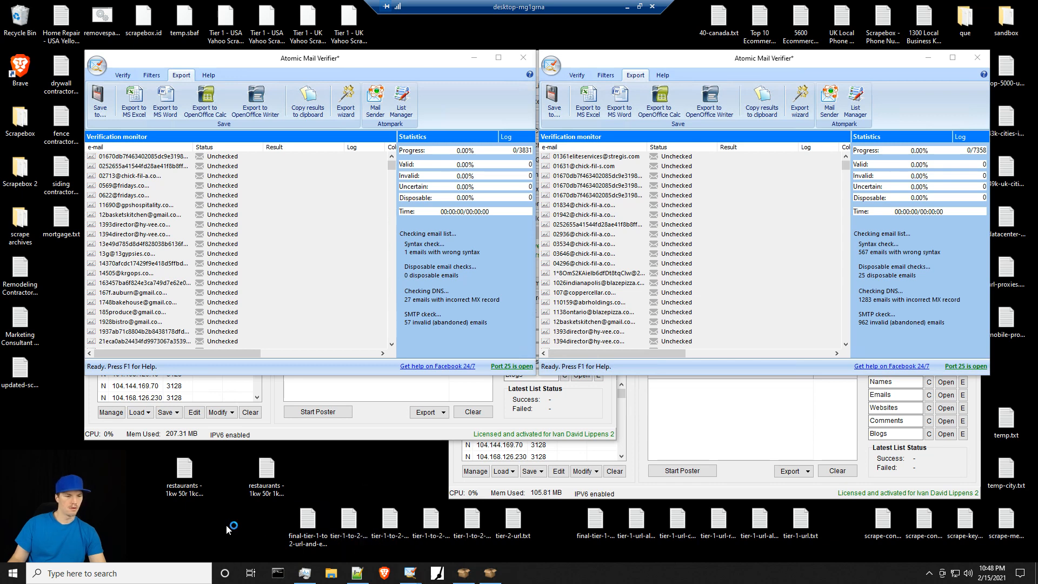
left_click(337, 476)
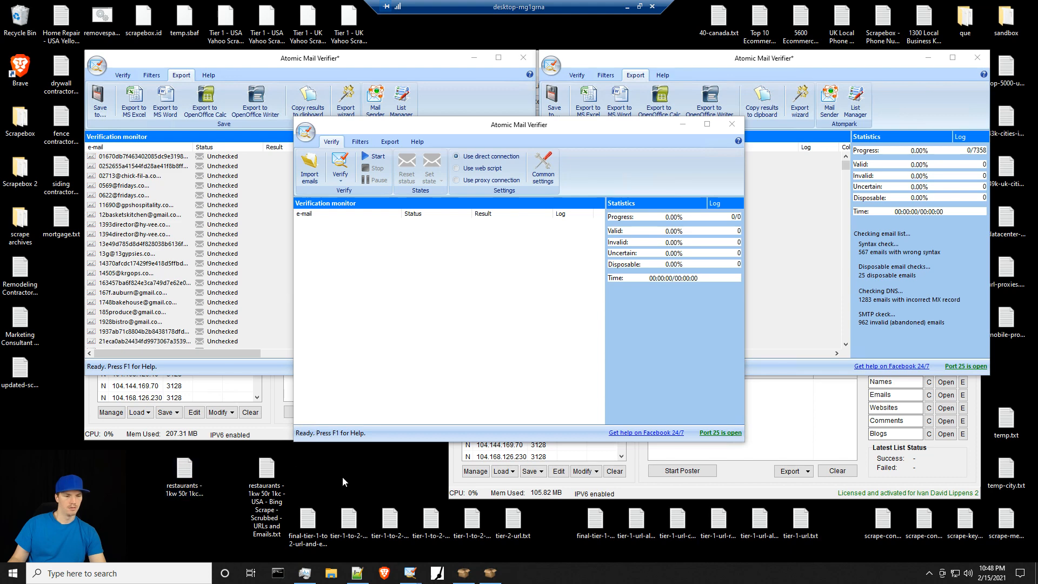
- Load both the Google and Bing Scrape URLs and Emails files into the third Atomic Mail Verifier window and delete its duplicate emails
left_click_drag(343, 478, 173, 466)
left_click_drag(267, 471, 465, 327)
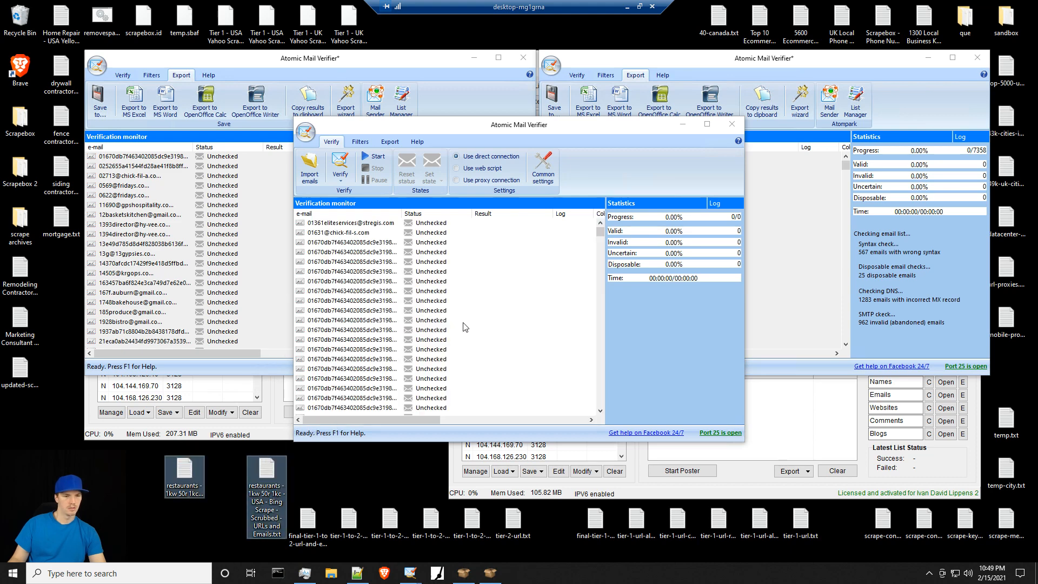
key("ctrl+a")
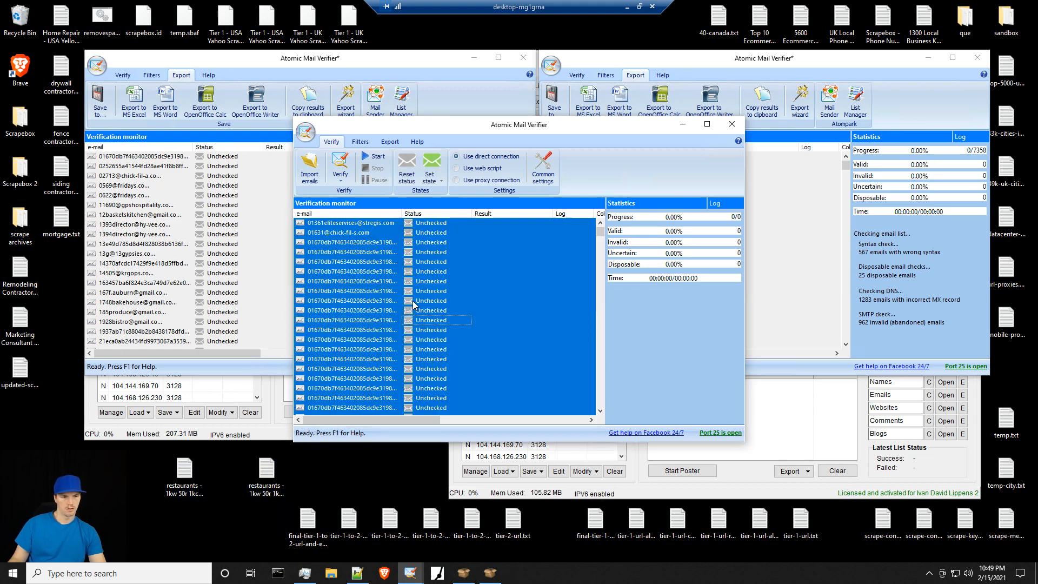
right_click(414, 303)
left_click(455, 368)
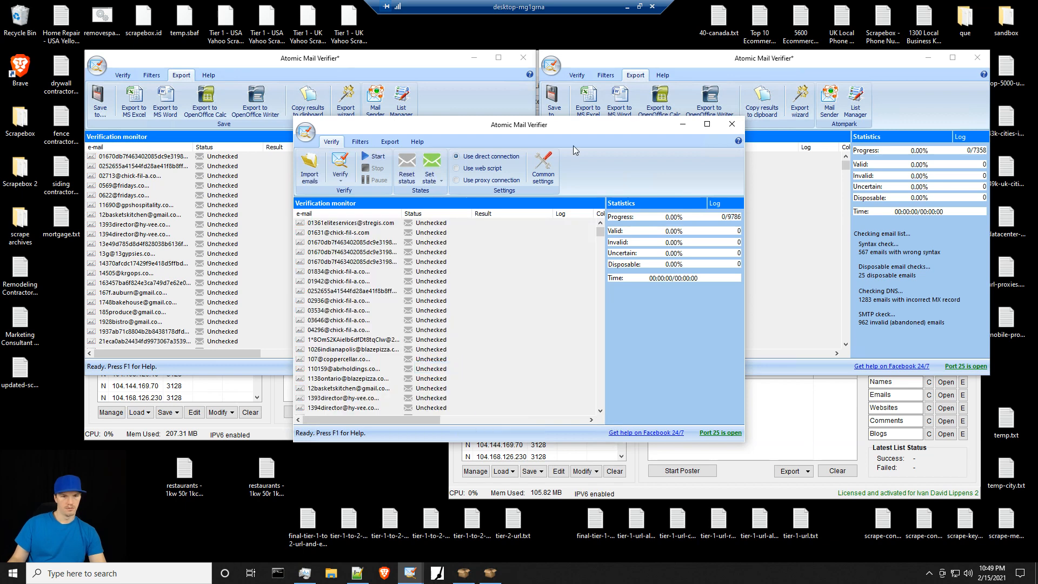
- Compare the email totals of the Google, Bing and combined lists across the three Atomic Mail Verifier windows
left_click(406, 59)
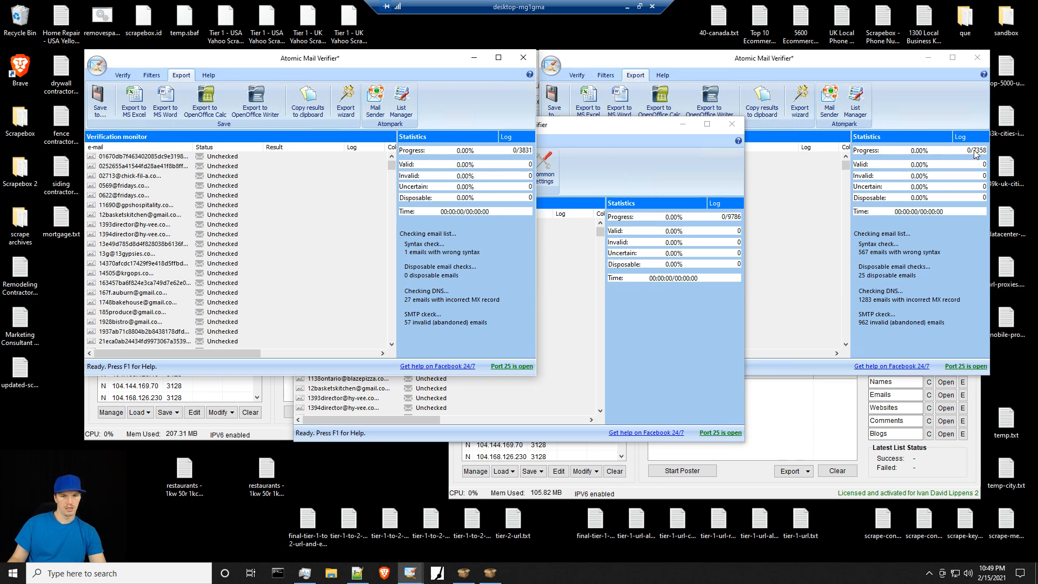
left_click(680, 359)
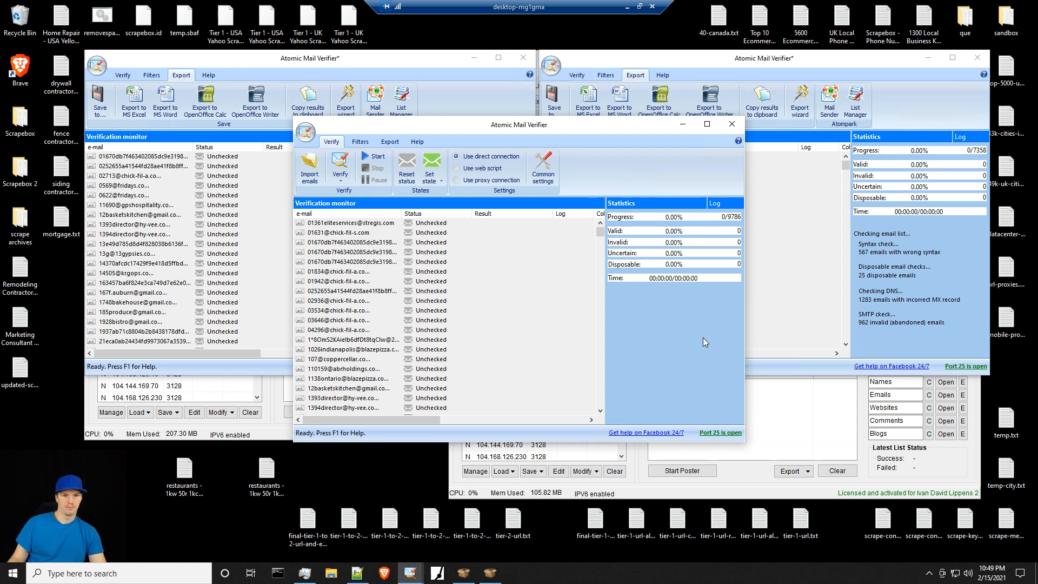
left_click(808, 59)
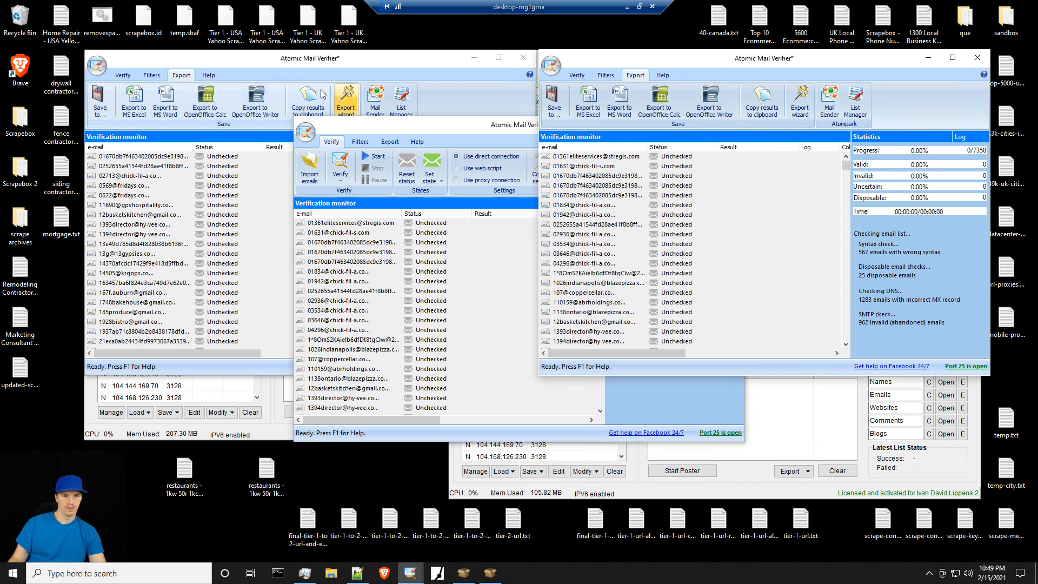
left_click(356, 53)
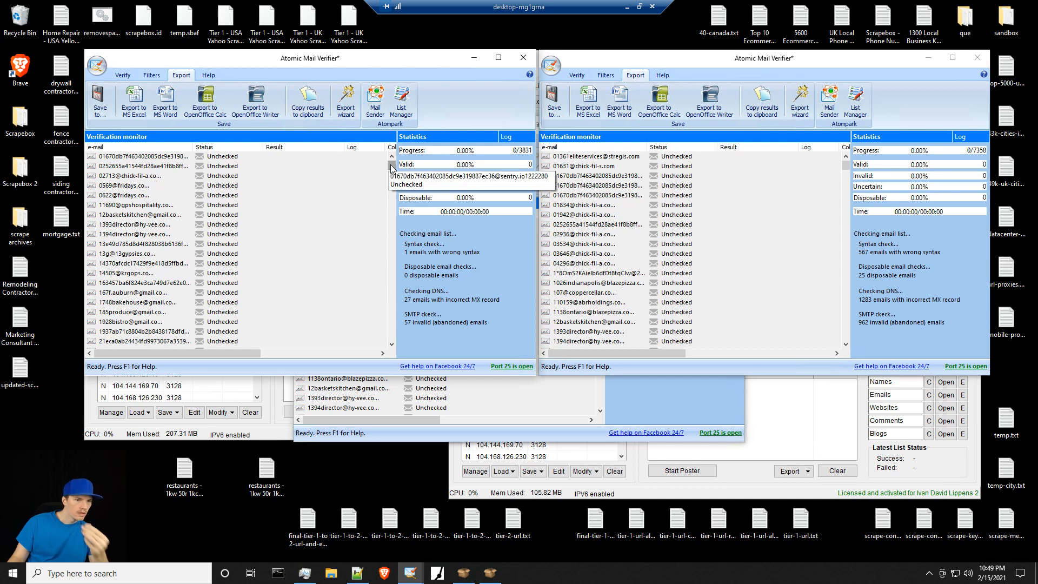
- Select all emails in the Google list and examine its repeated TripResearch entries together with their source URLs
key("ctrl+a")
left_click_drag(390, 163, 374, 252)
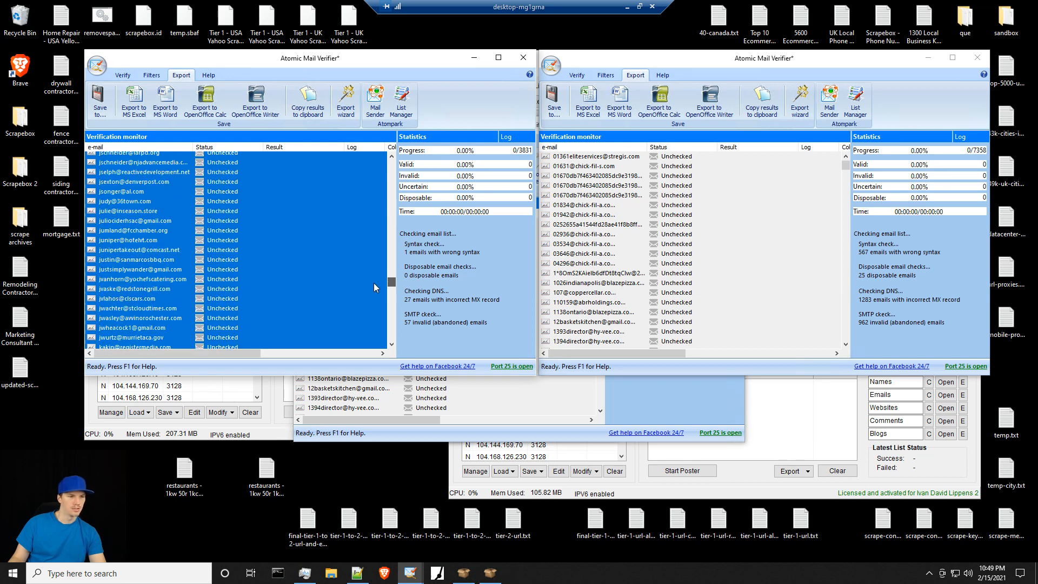
left_click_drag(374, 297, 374, 307)
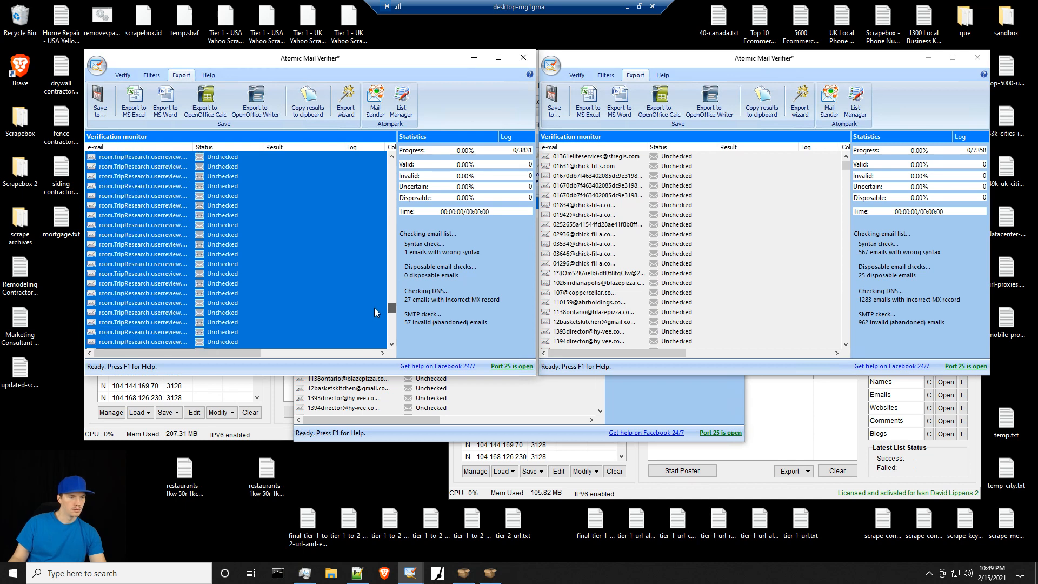
mouse_move(374, 307)
left_mouse_down()
mouse_move(374, 321)
mouse_move(377, 311)
left_mouse_up()
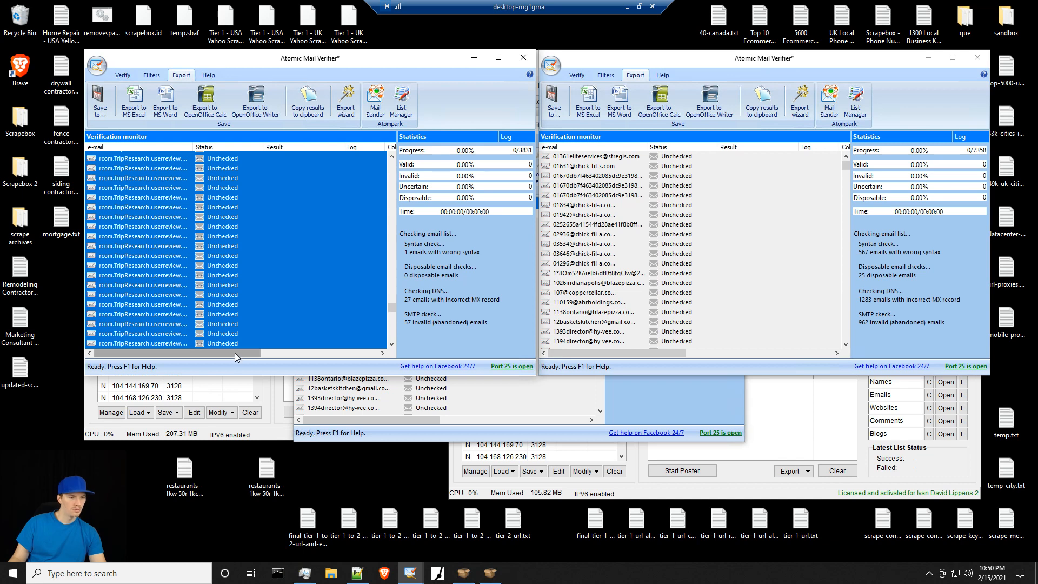
left_click_drag(235, 352, 287, 356)
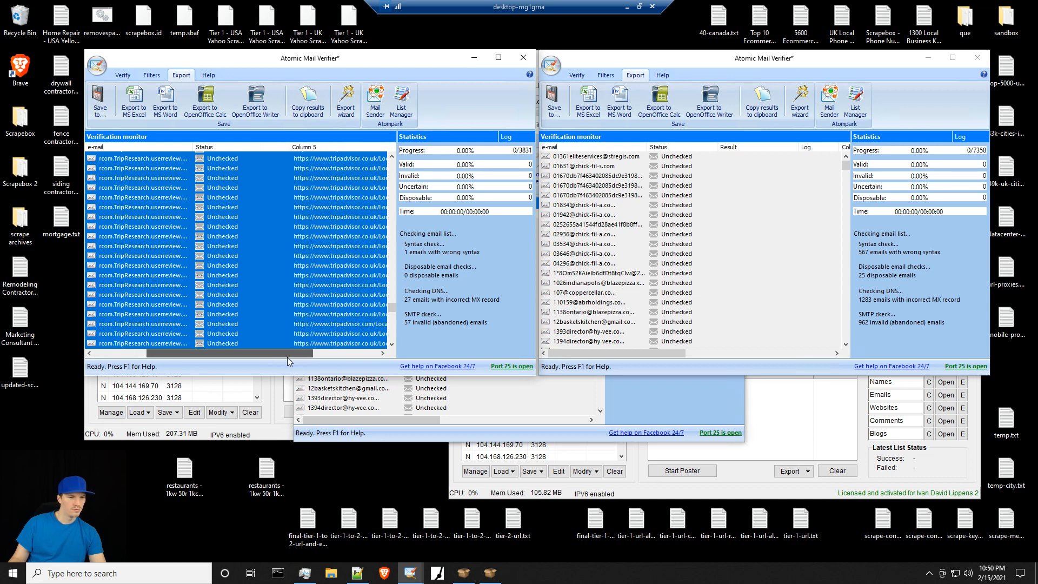
- Maximize the Google list window, widen the Column 5 and e-mail columns to read the full entries, and restore the window
left_click(497, 57)
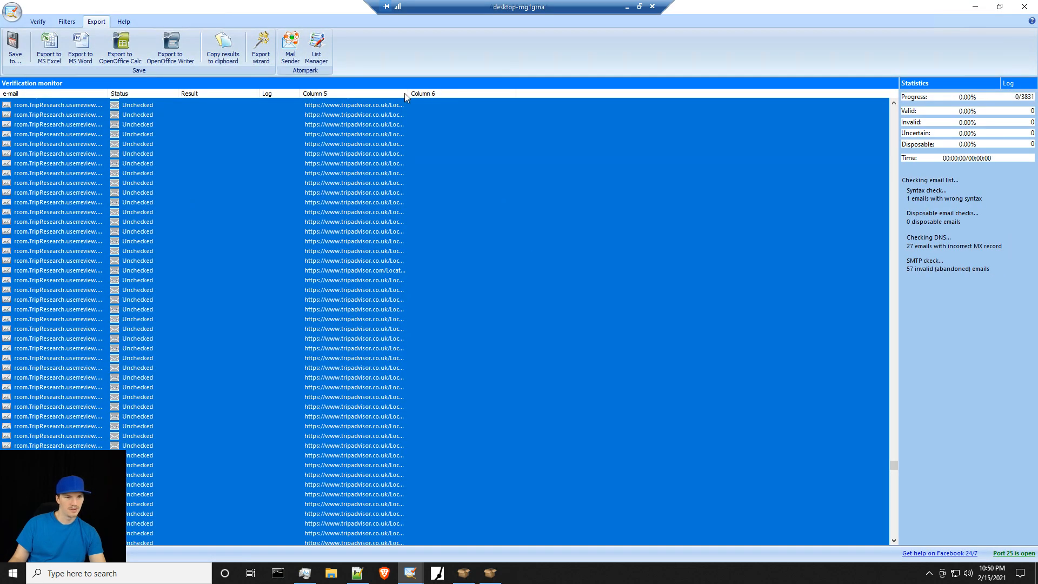
left_click_drag(408, 94, 759, 98)
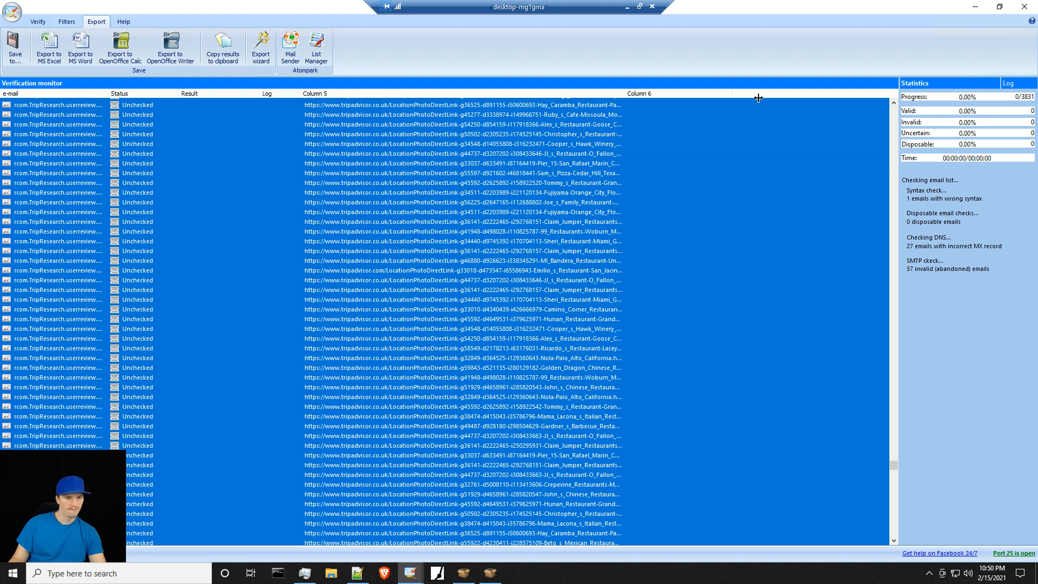
mouse_move(643, 97)
left_mouse_down()
mouse_move(616, 98)
mouse_move(633, 97)
left_mouse_up()
left_click_drag(108, 89, 162, 106)
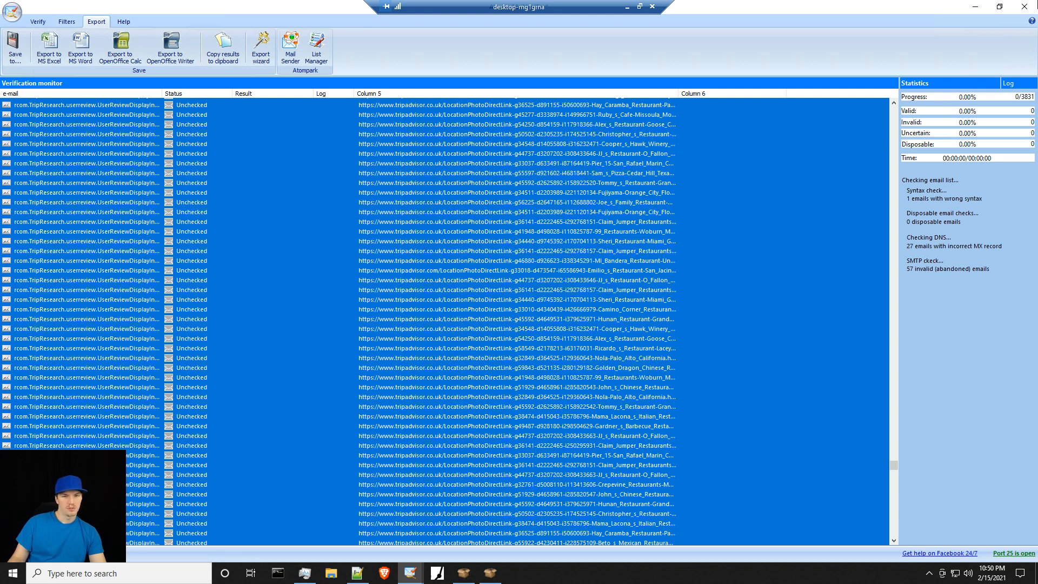
left_click(999, 6)
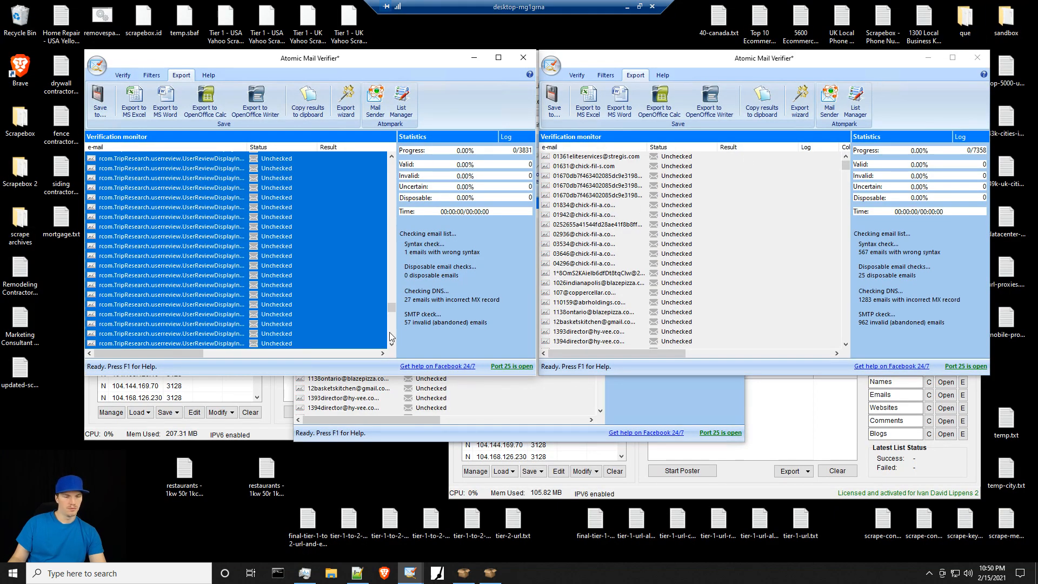
- Check the end of the Google email list and examine the info@ addresses in the Bing list
left_click_drag(393, 304, 388, 353)
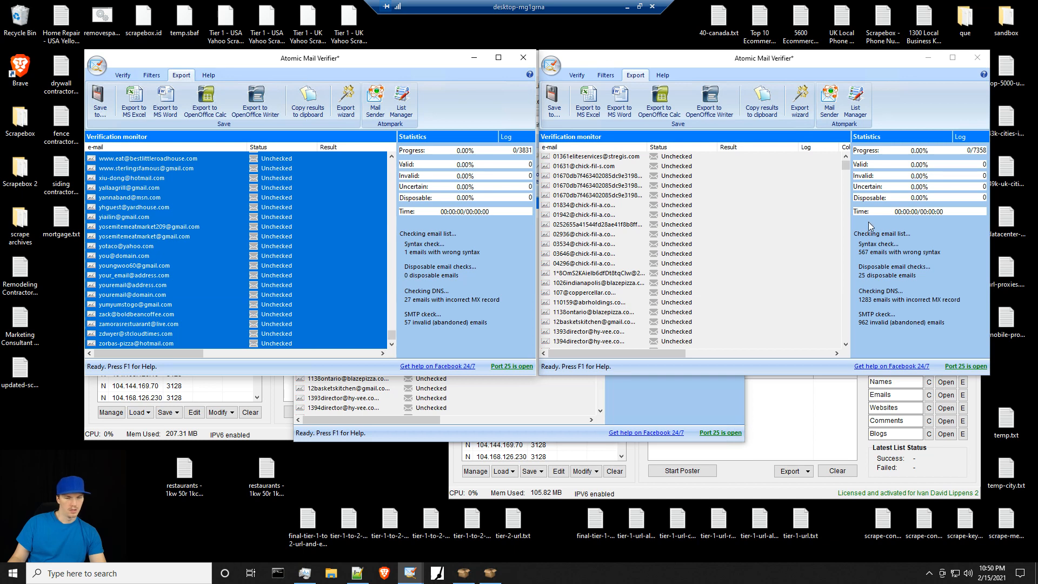
left_click_drag(847, 168, 813, 269)
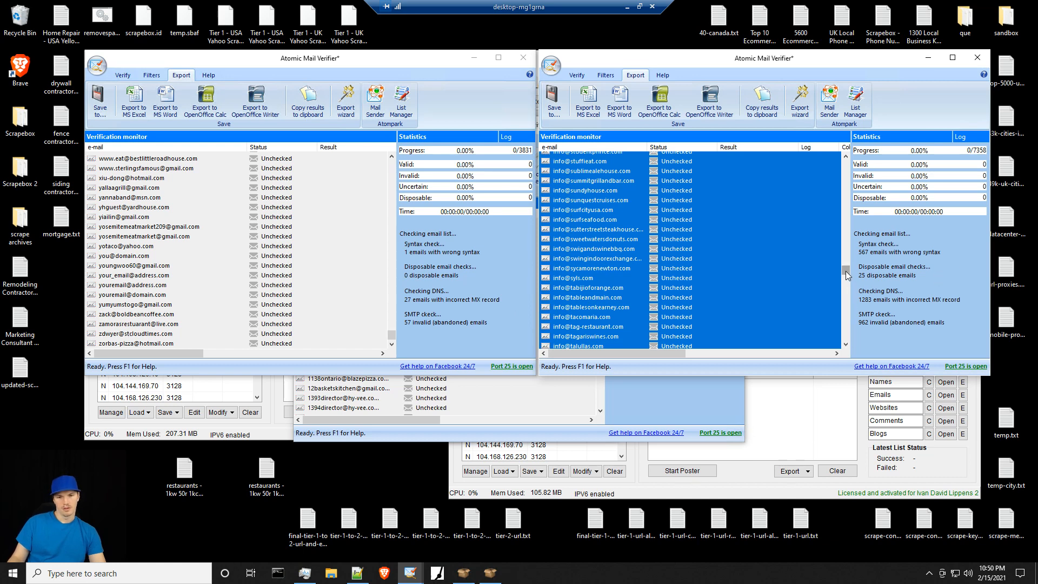
mouse_move(845, 268)
left_mouse_down()
mouse_move(826, 338)
mouse_move(848, 325)
mouse_move(845, 286)
left_mouse_up()
mouse_move(845, 261)
left_mouse_down()
mouse_move(846, 211)
mouse_move(835, 244)
left_mouse_up()
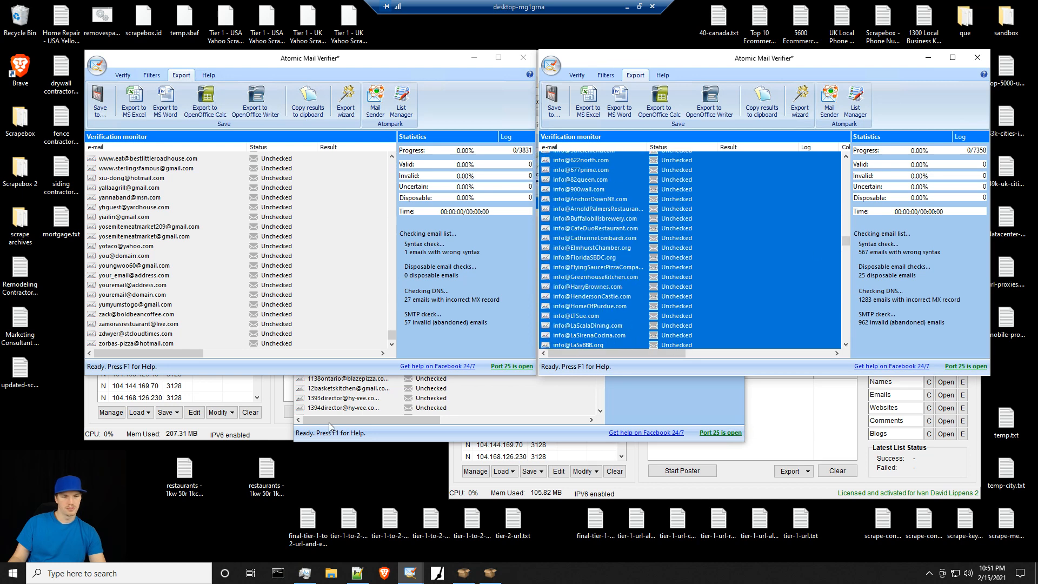
- Bring both ScrapeBox windows to the front and check which restaurants scrape files are on the desktop
left_click(255, 436)
left_click(831, 493)
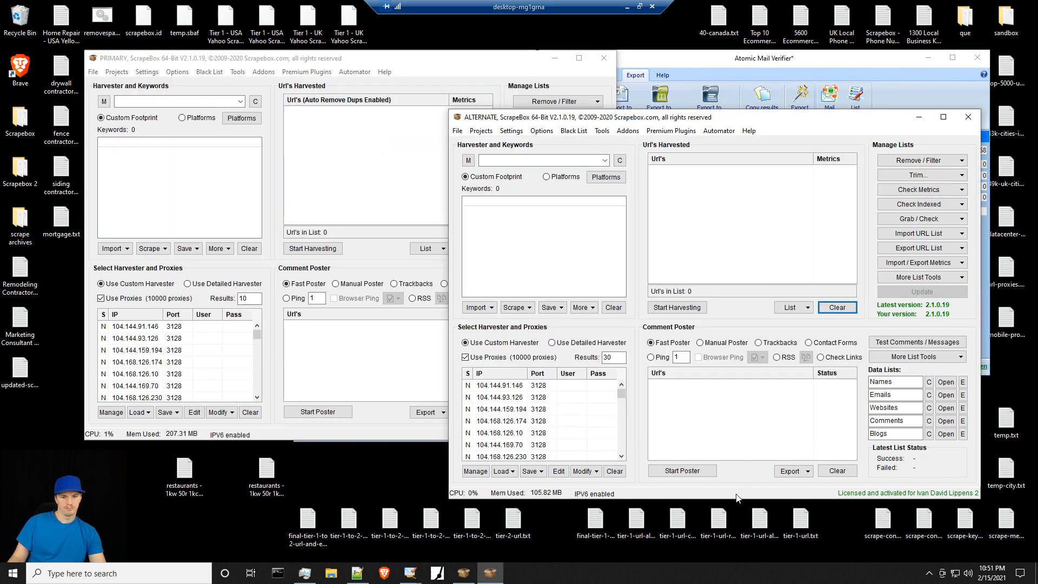
left_click_drag(252, 262, 193, 474)
left_click(240, 541)
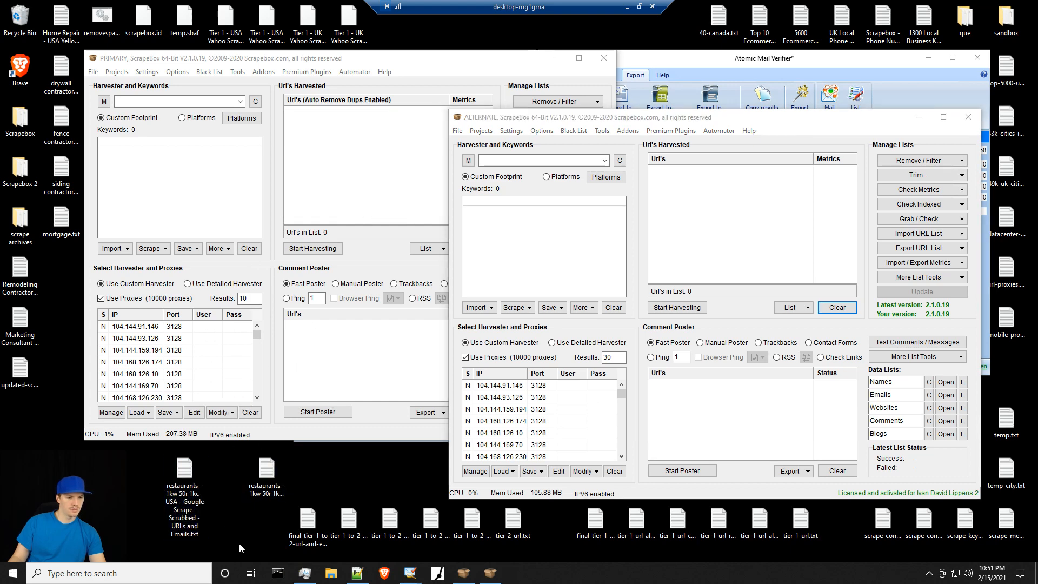
left_click(181, 488)
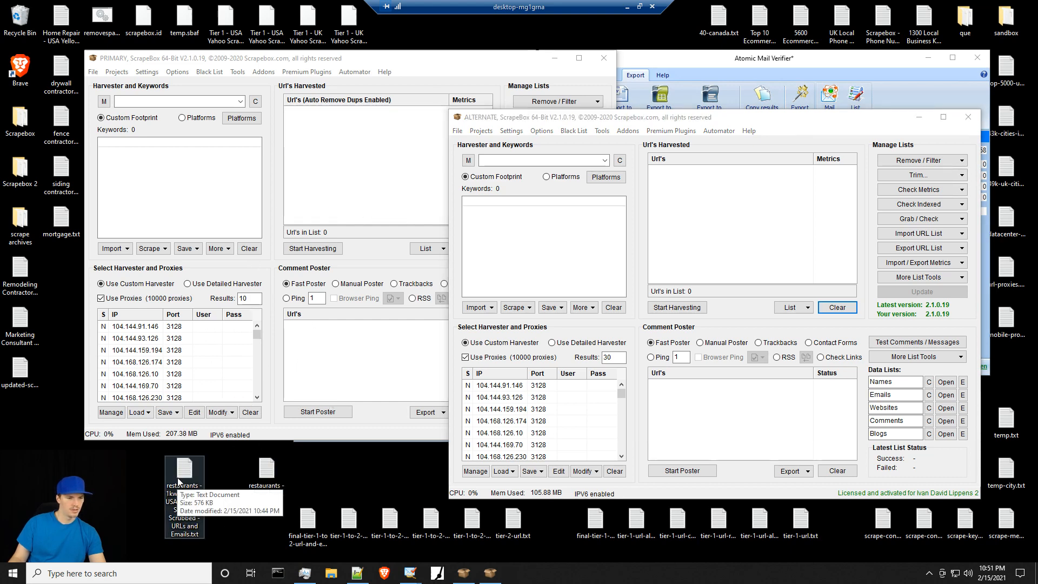
mouse_move(180, 475)
left_mouse_down()
mouse_move(339, 152)
mouse_move(346, 159)
mouse_move(224, 471)
mouse_move(179, 472)
left_mouse_up()
- Minimize this remote session and switch to the desktop-440s1h0 remote desktop
left_click(627, 7)
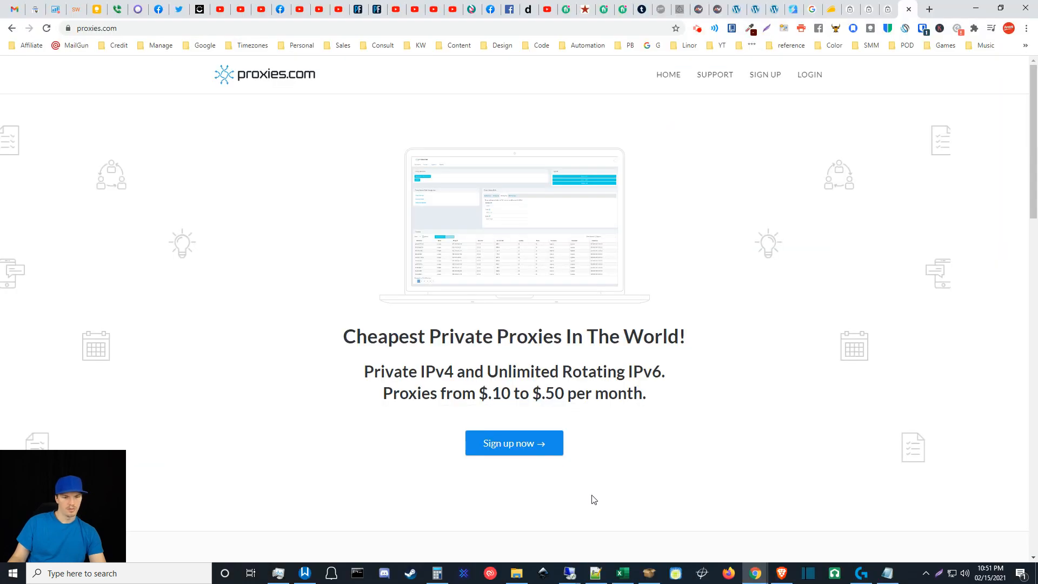
mouse_move(571, 574)
left_click(511, 524)
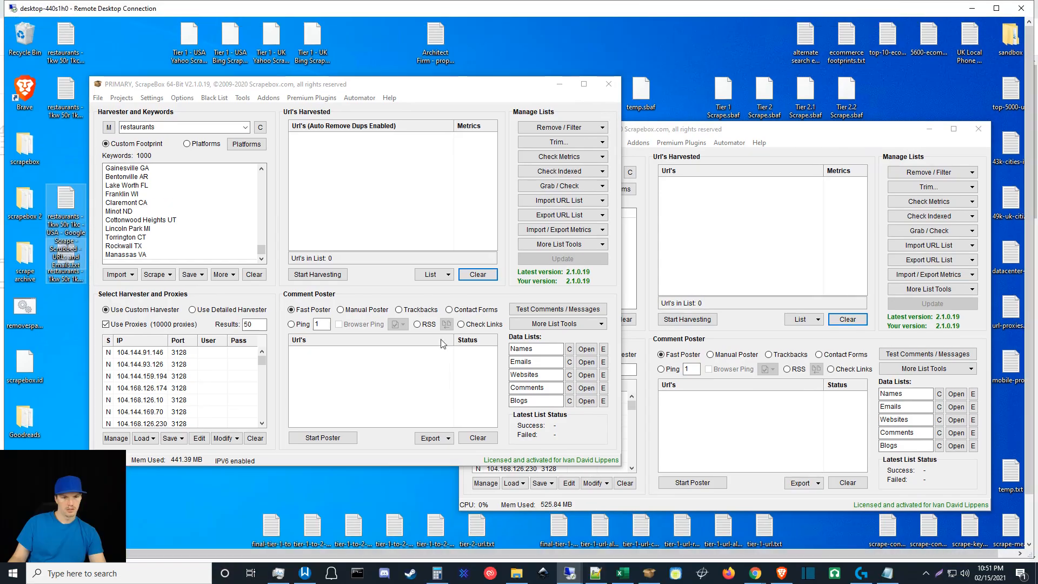
left_click(206, 509)
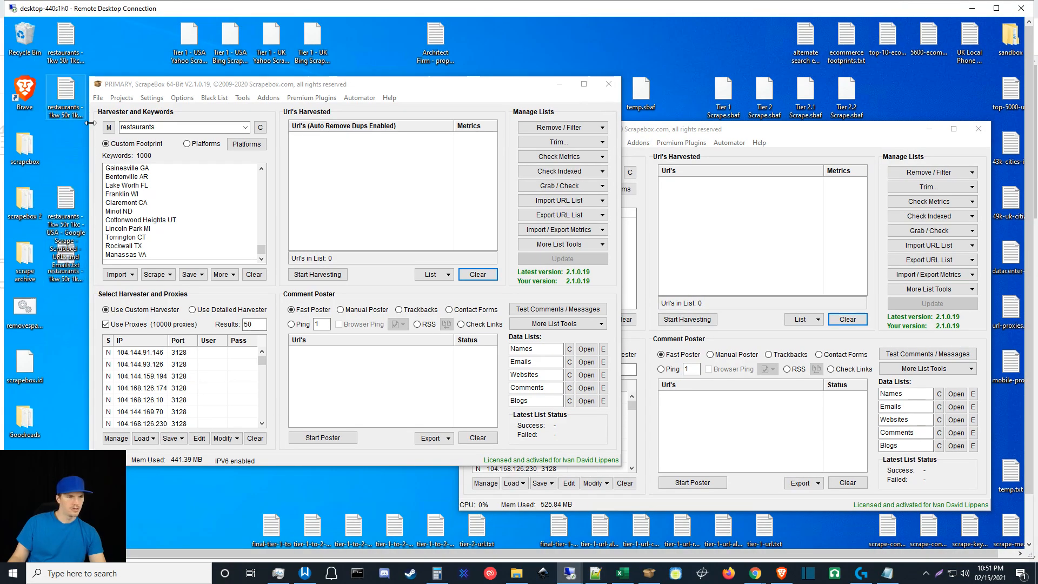
- Load the first restaurants URL file into the PRIMARY ScrapeBox, trim its URLs to root and remove duplicate URLs
left_click(66, 35)
left_click_drag(66, 36, 440, 157)
left_click(562, 128)
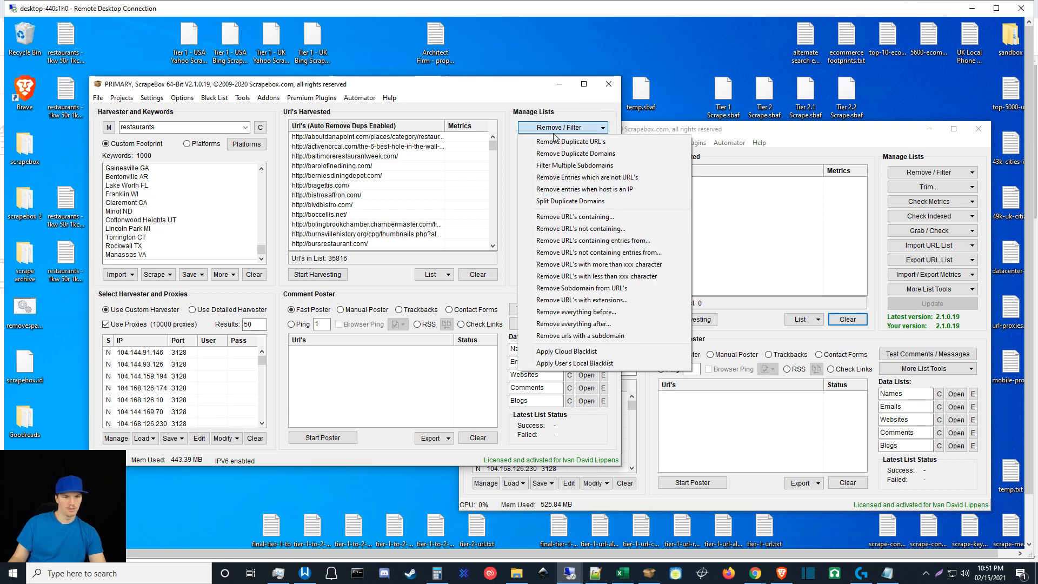
left_click(504, 147)
left_click(562, 141)
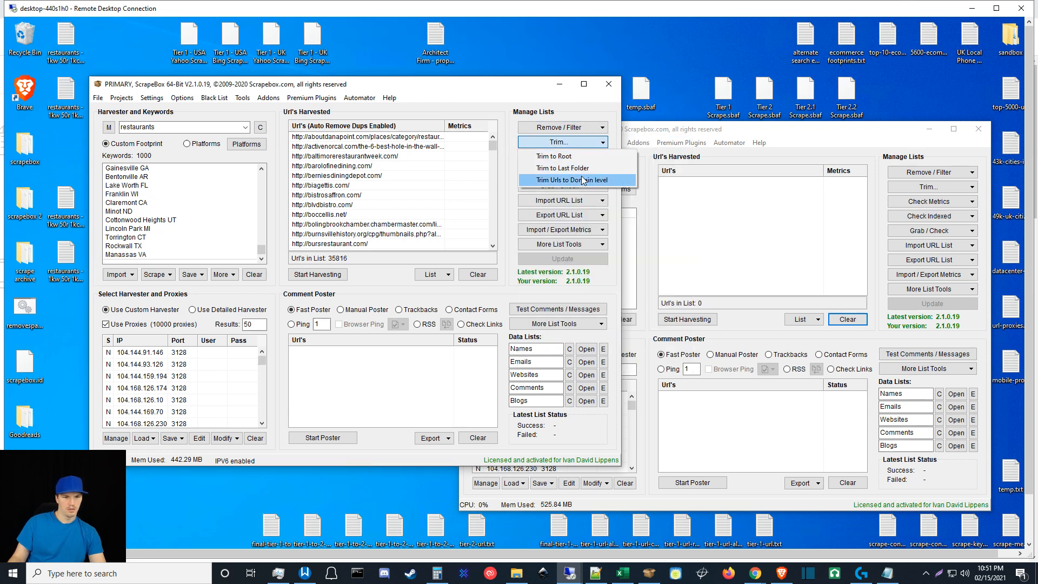
left_click(557, 157)
left_click(563, 127)
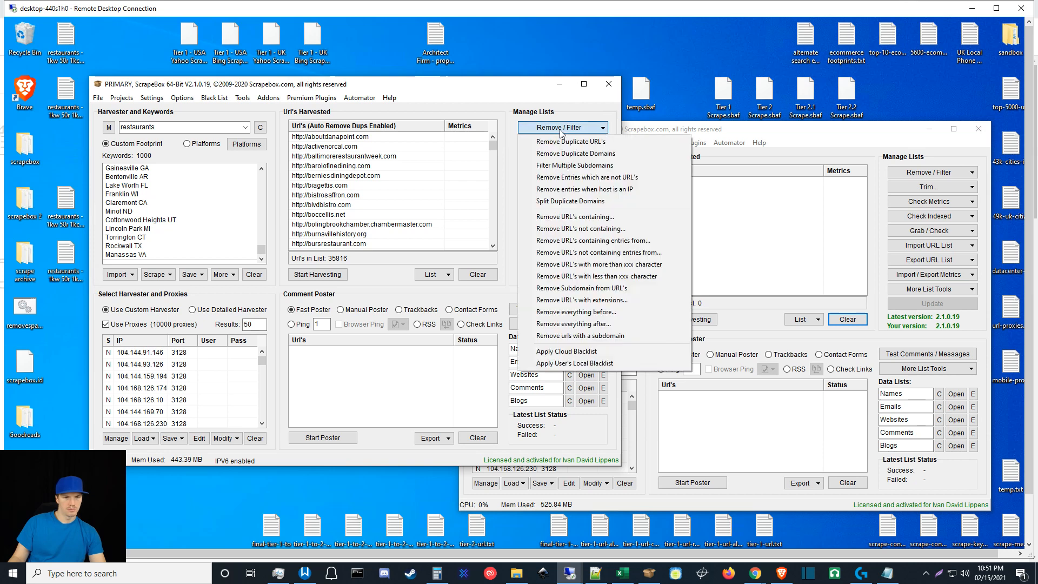
left_click(570, 142)
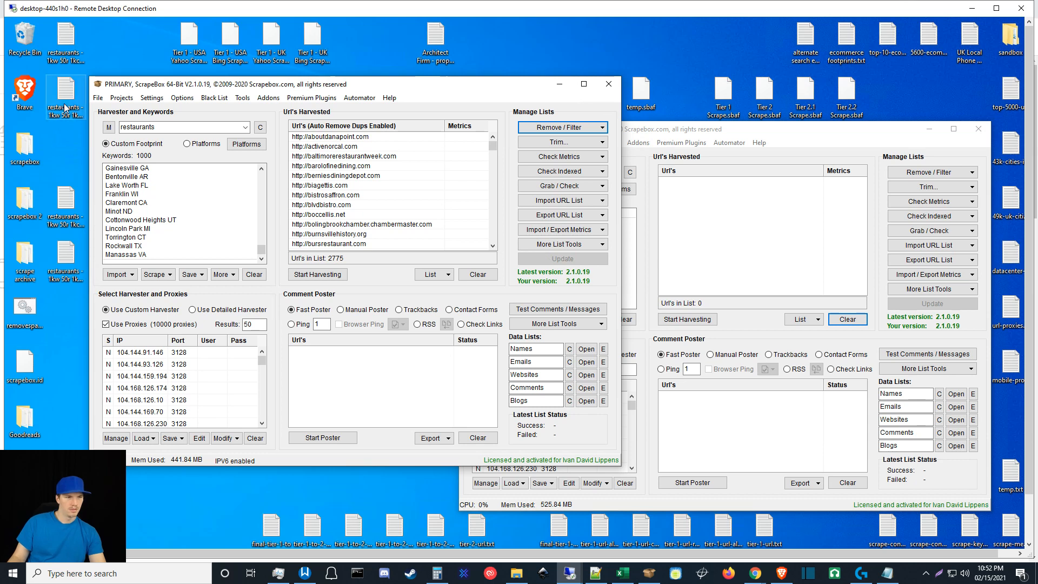
- Load the second restaurants URL file into the ALTERNATE ScrapeBox, trim its URLs to root and remove duplicate URLs
left_click_drag(66, 93, 750, 242)
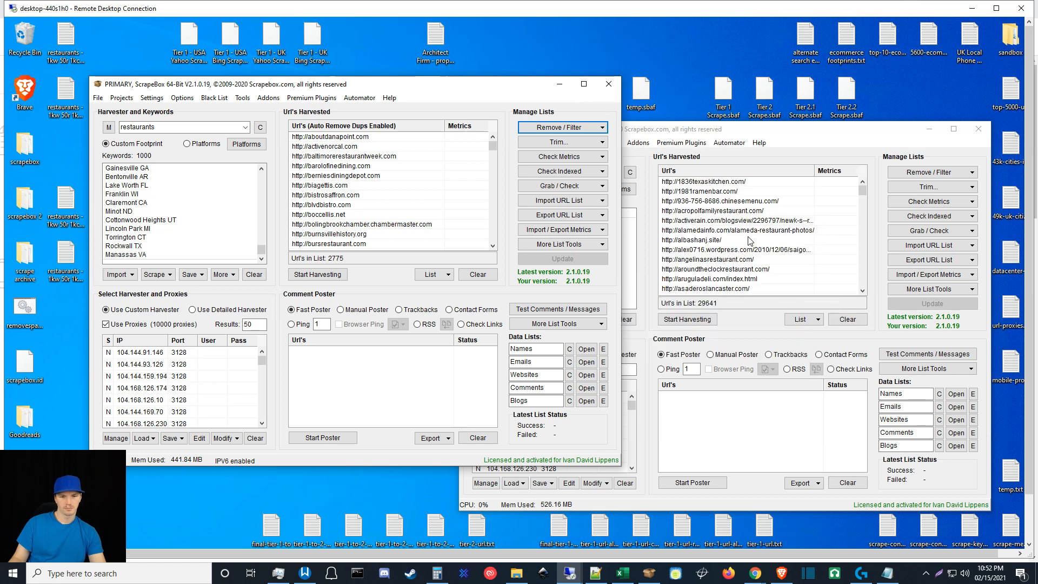
left_click(928, 186)
left_click(928, 199)
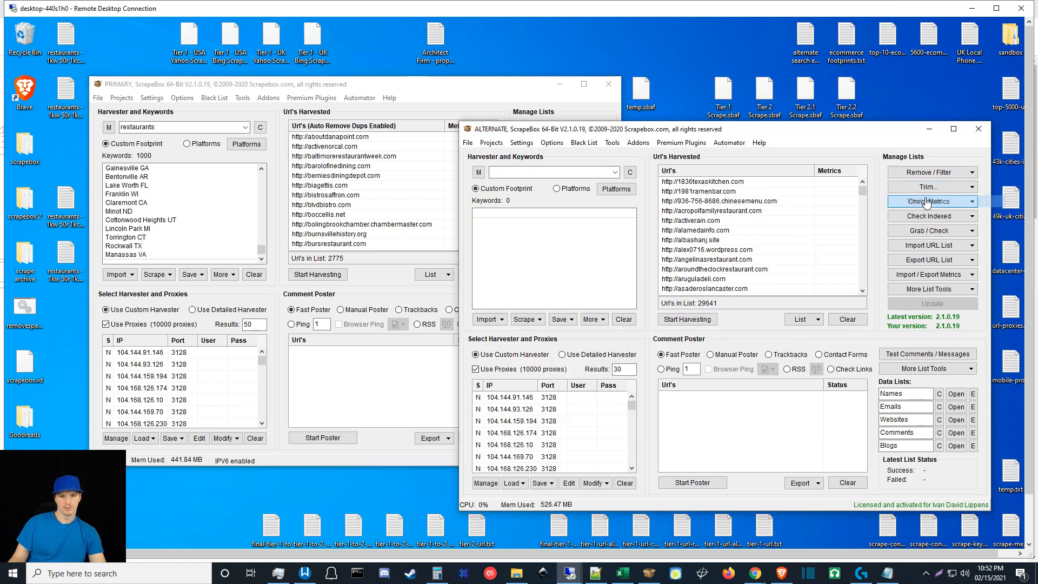
left_click(924, 172)
left_click(914, 184)
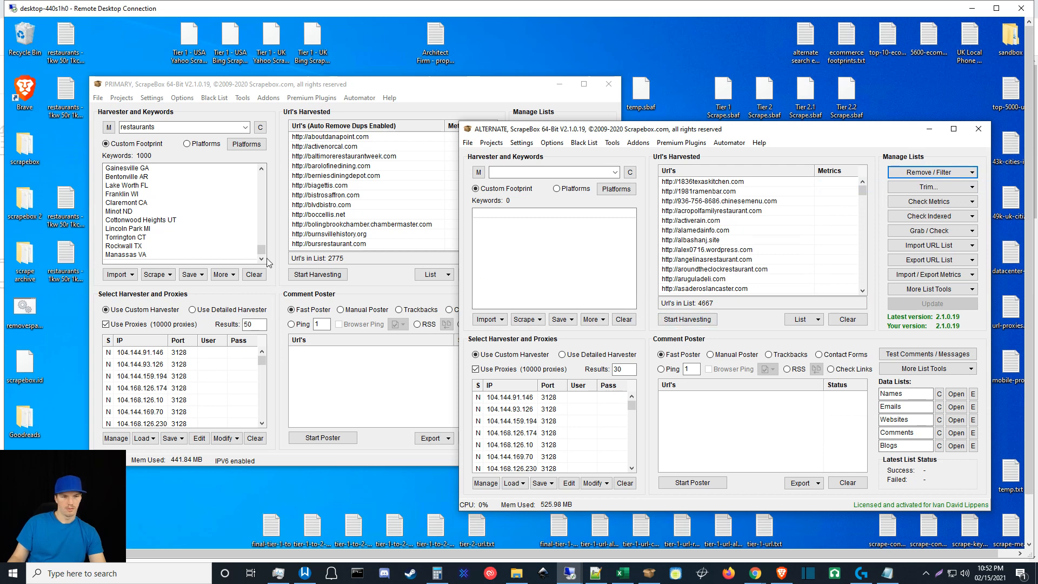
- Compare the remaining domain counts in the PRIMARY and ALTERNATE ScrapeBox lists and look through the ALTERNATE domains
left_click(351, 259)
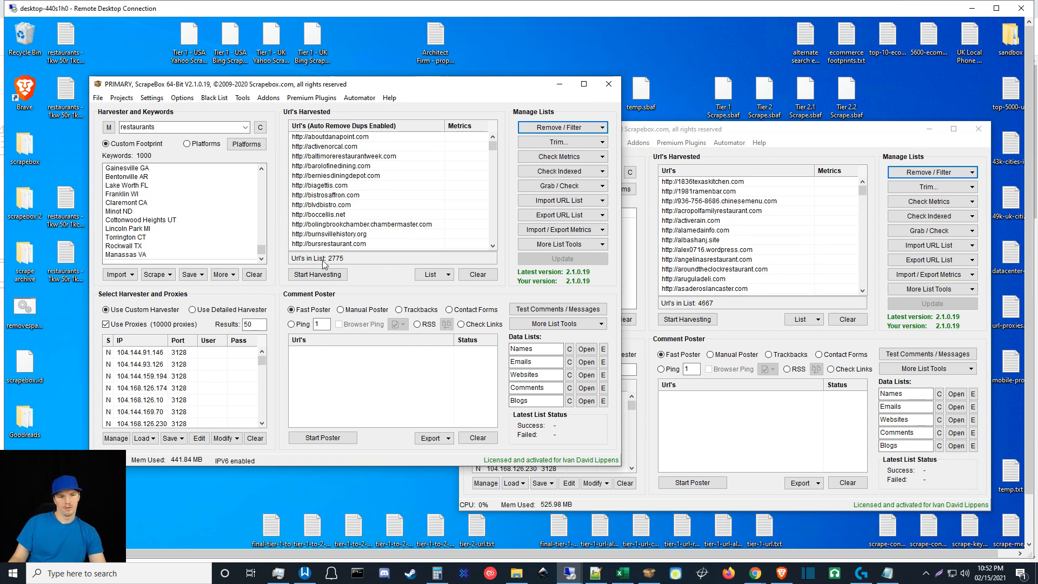
left_click_drag(492, 144, 758, 321)
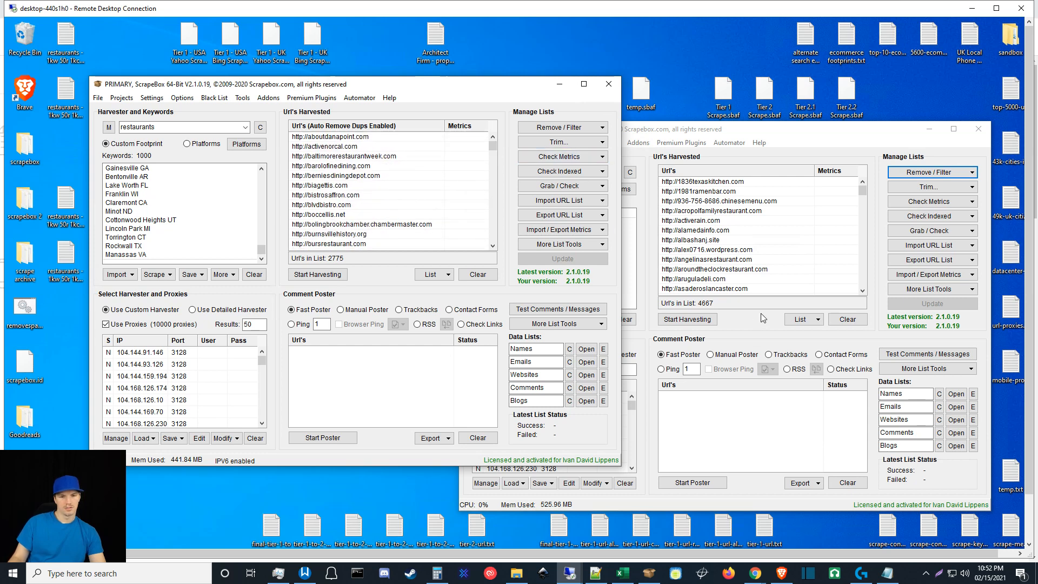
left_click(759, 316)
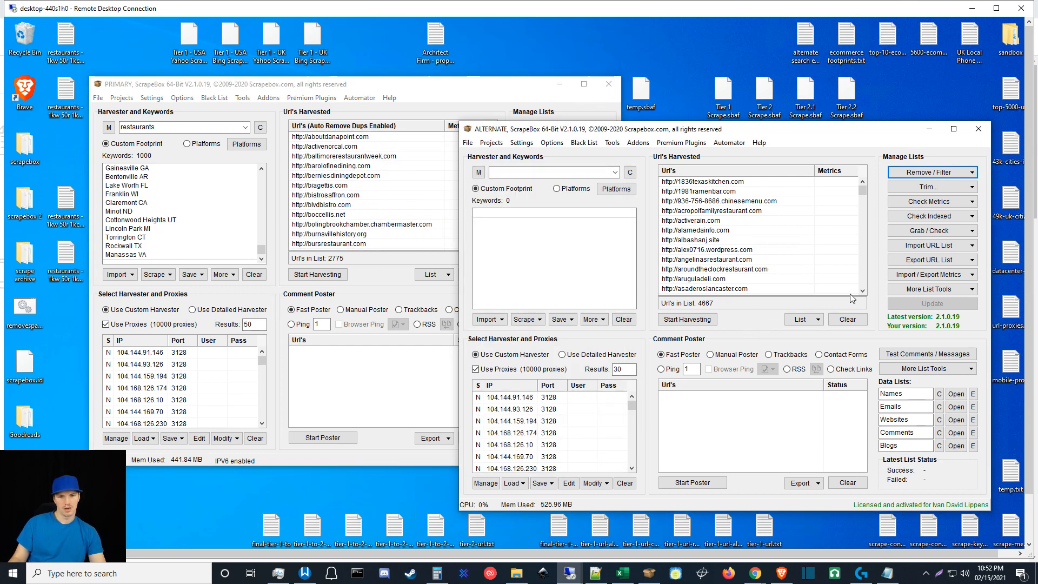
left_click_drag(862, 193, 865, 242)
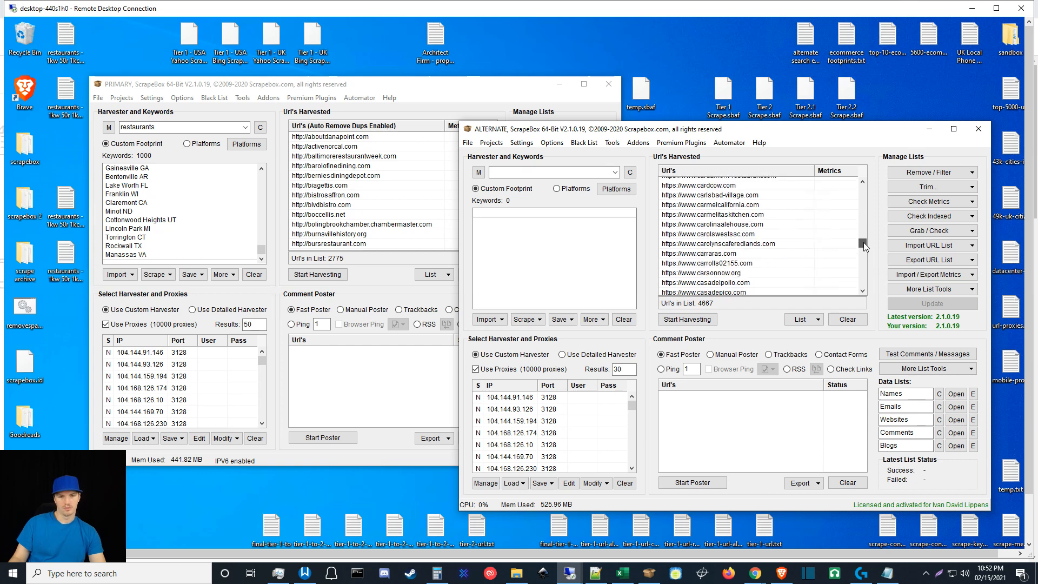
- Return to the start of the ALTERNATE domain list and compare it with the PRIMARY list
left_click_drag(864, 242, 866, 183)
left_click(369, 274)
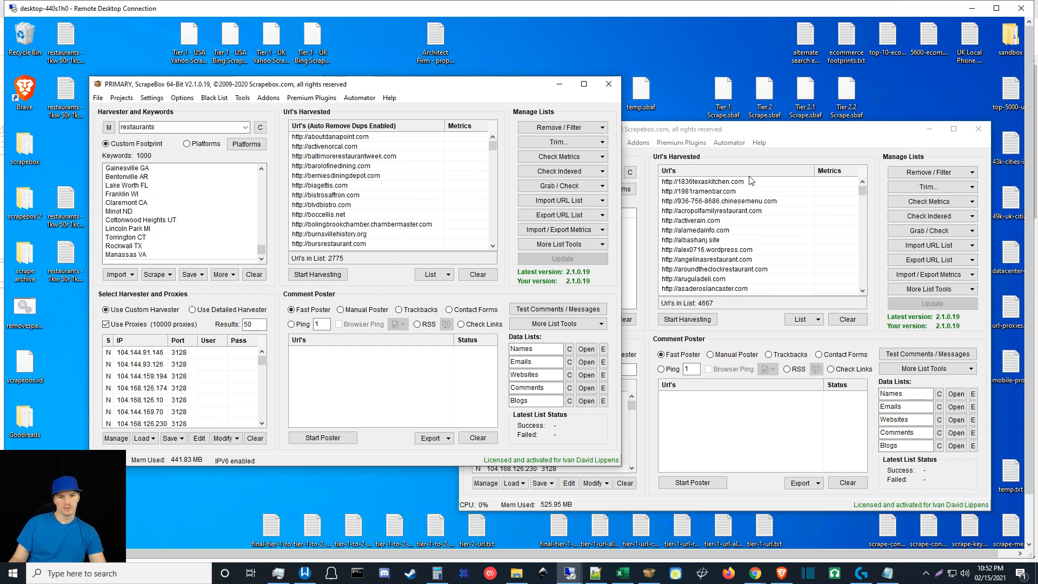
left_click(776, 153)
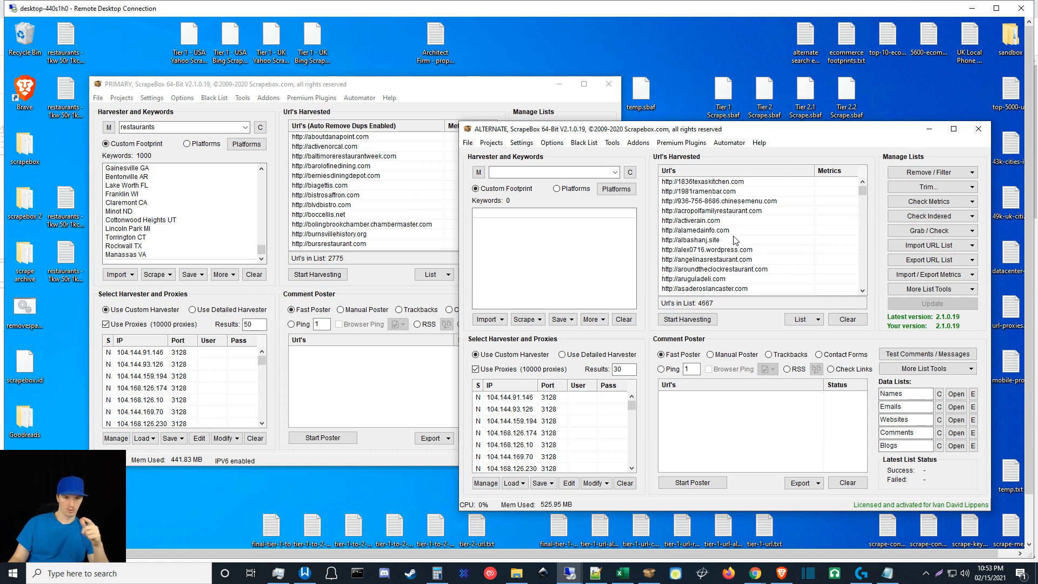
- Clear the harvested URL lists in both the PRIMARY and ALTERNATE ScrapeBox
left_click(384, 279)
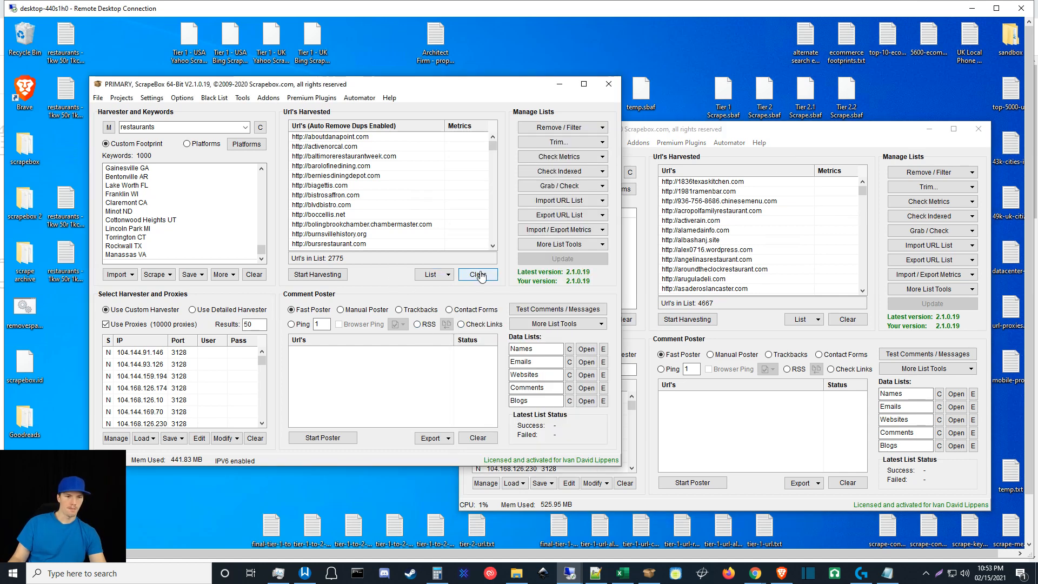
left_click(479, 275)
left_click(847, 319)
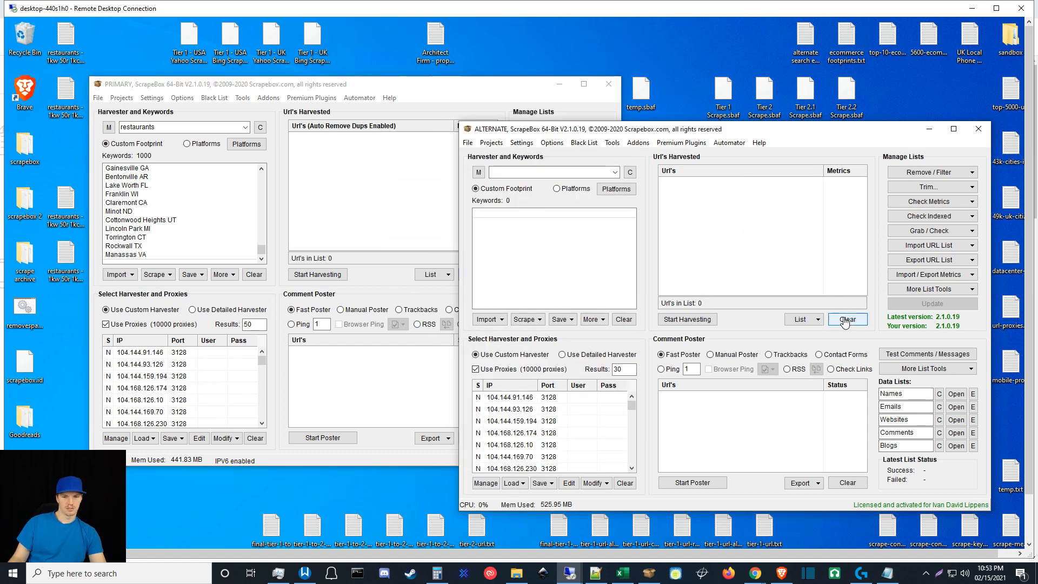
left_click(537, 57)
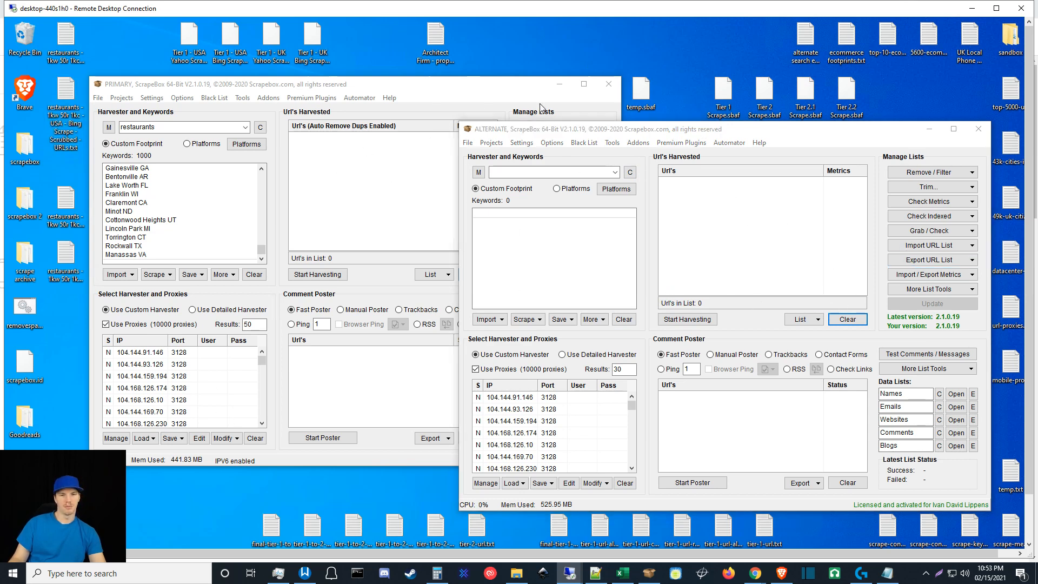
- Minimize this remote session and switch to the desktop-mg1gma remote desktop
left_click(972, 11)
mouse_move(572, 578)
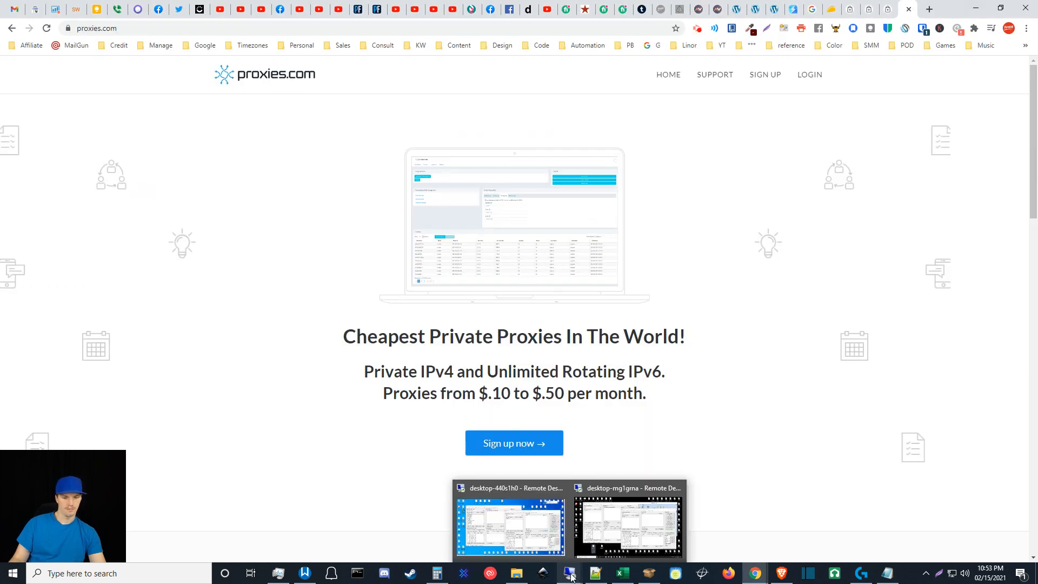
left_click(638, 519)
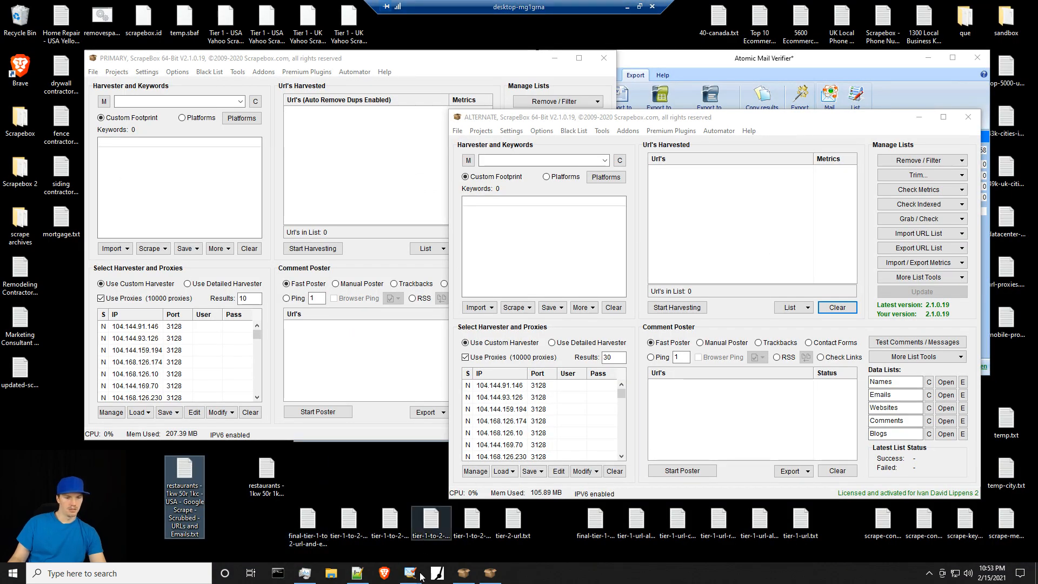
- Bring up the third Atomic Mail Verifier window and close it
mouse_move(411, 574)
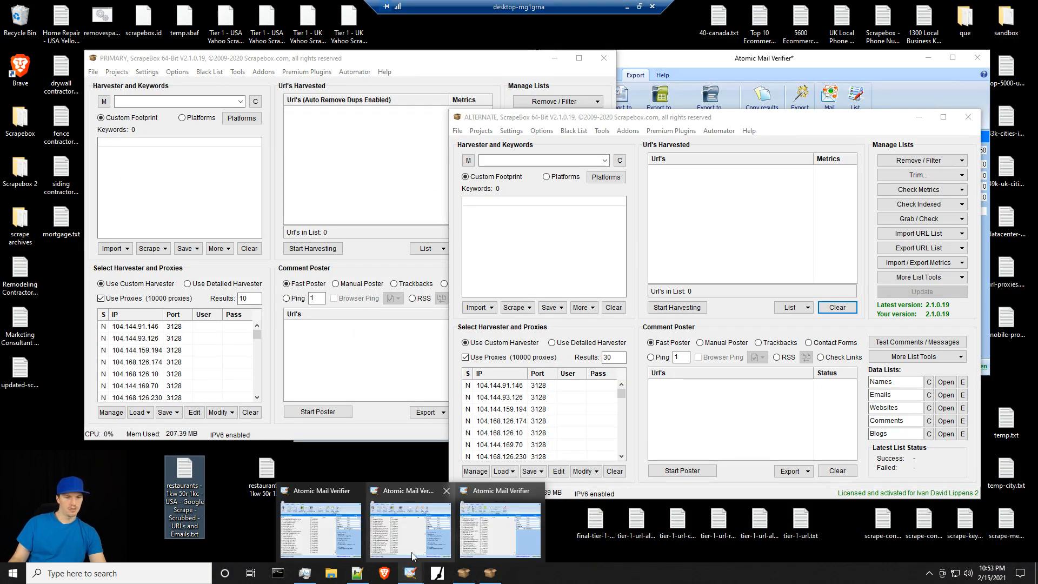
left_click(513, 523)
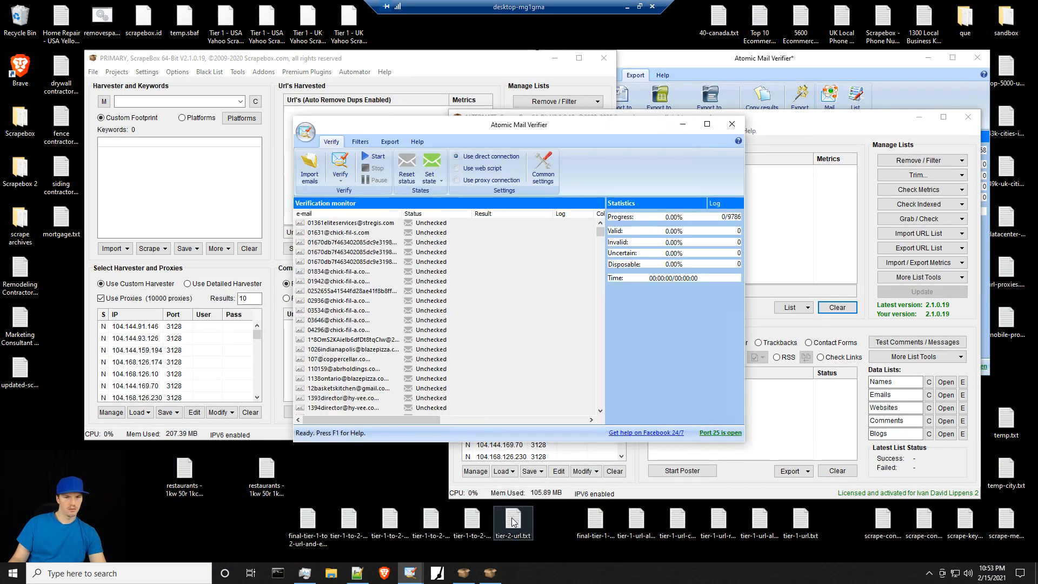
left_click(735, 124)
- Delete all emails from the lists in both remaining Atomic Mail Verifier windows
left_click(754, 62)
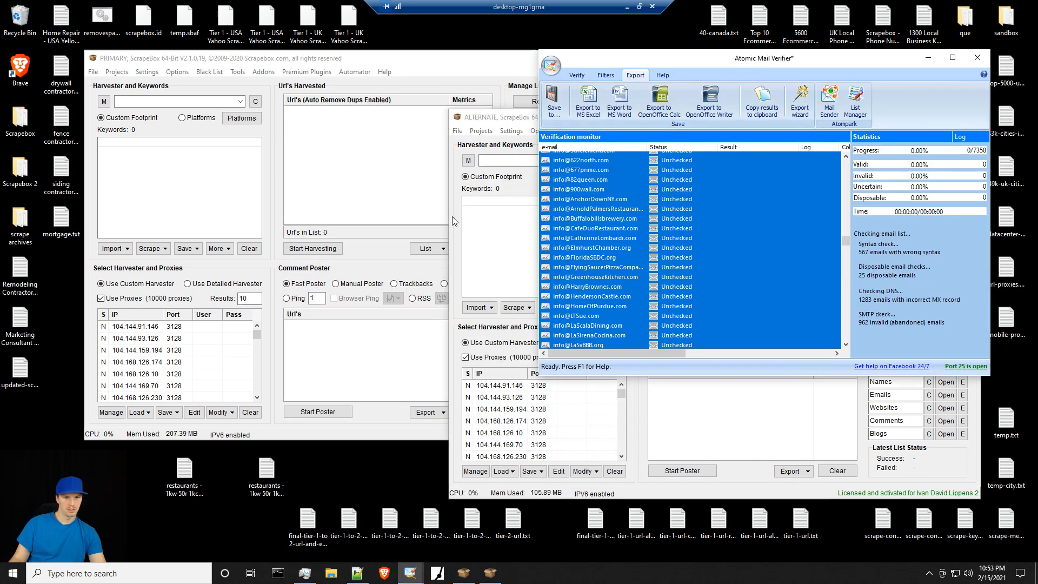
key("Delete")
left_click(412, 573)
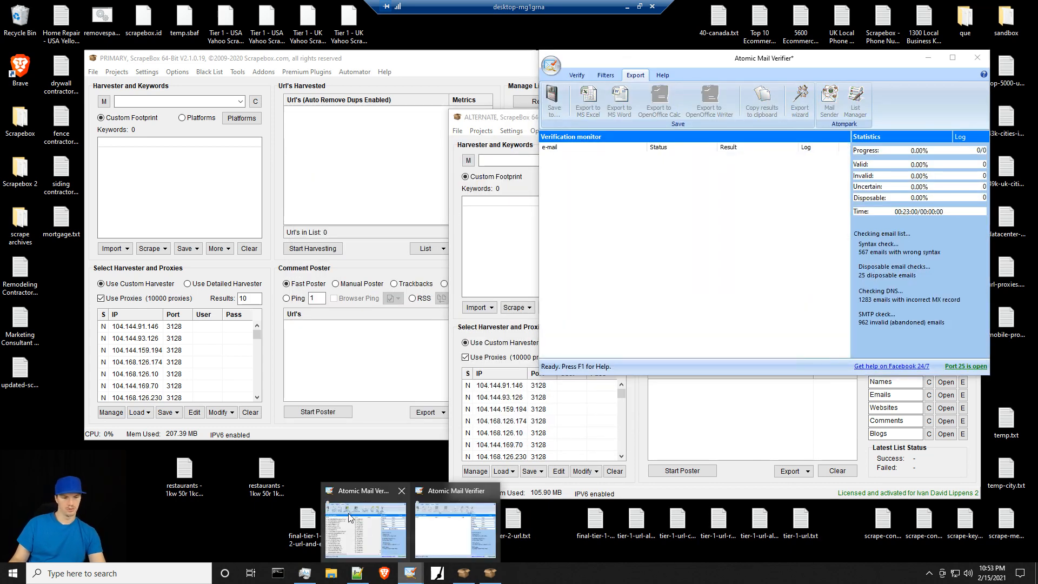
left_click(348, 518)
key("Delete")
left_click(184, 487)
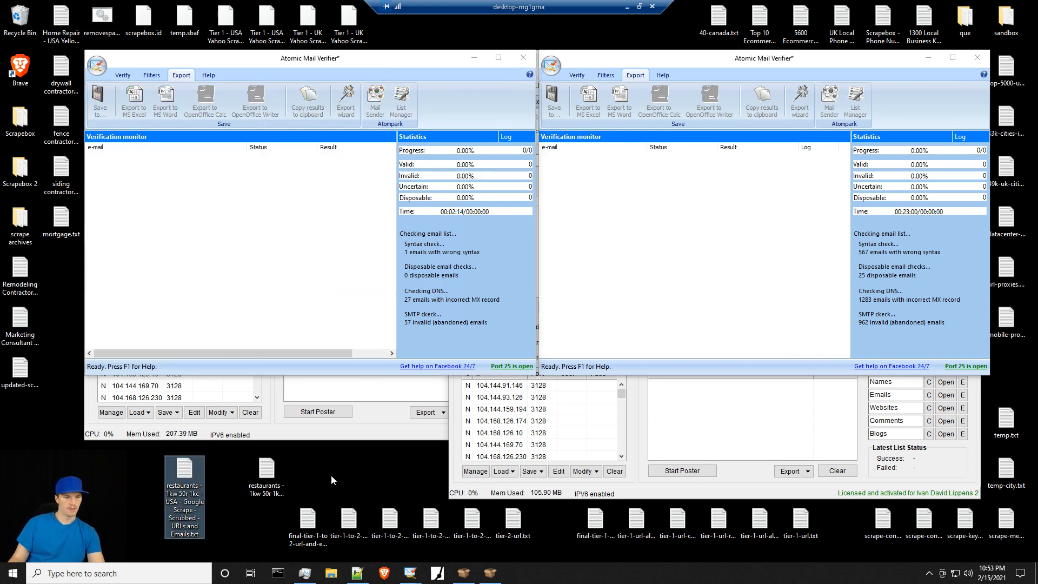
left_click_drag(264, 541, 244, 222)
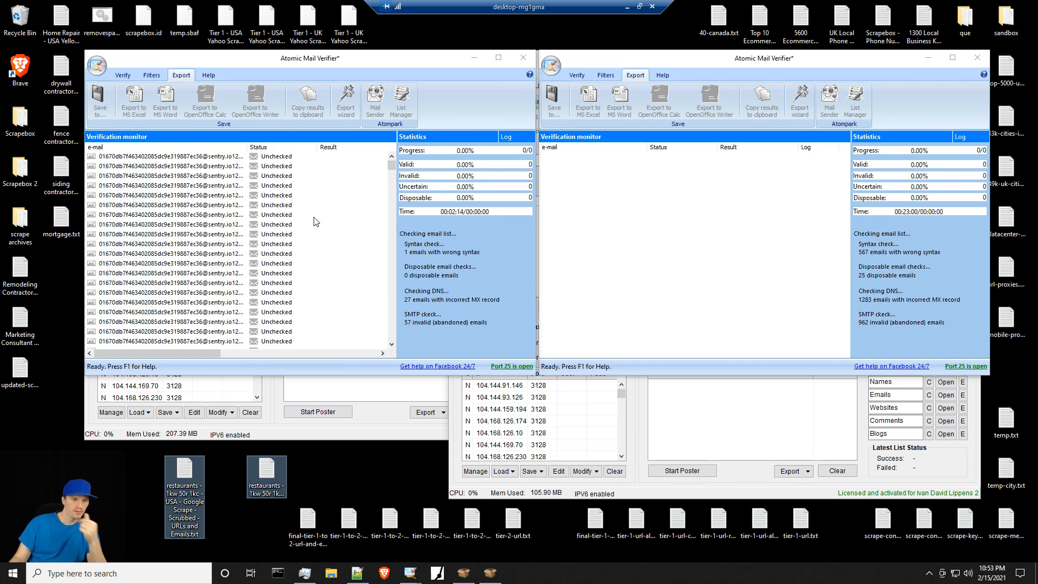
left_click(300, 244)
key("ctrl+a")
key("Delete")
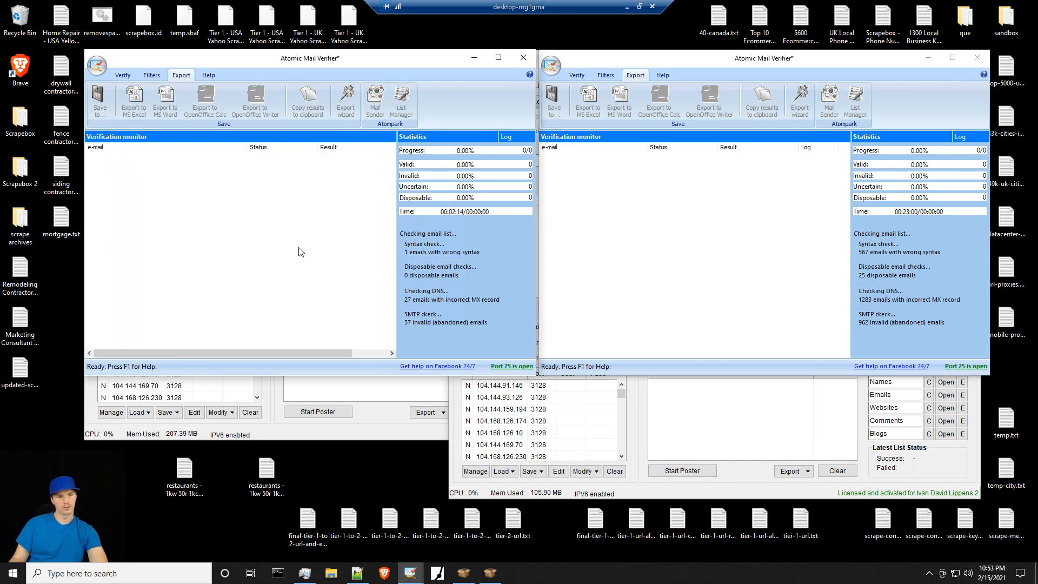
- Load the Google scrape URLs and Emails file into one Atomic Mail Verifier and the other restaurants file into the second
left_click(186, 474)
left_click_drag(186, 473, 200, 270)
left_click(230, 534)
left_click_drag(266, 471, 610, 260)
- Select all emails in each Atomic Mail Verifier list and delete the duplicates
left_click(243, 263)
key("ctrl+a")
right_click(210, 249)
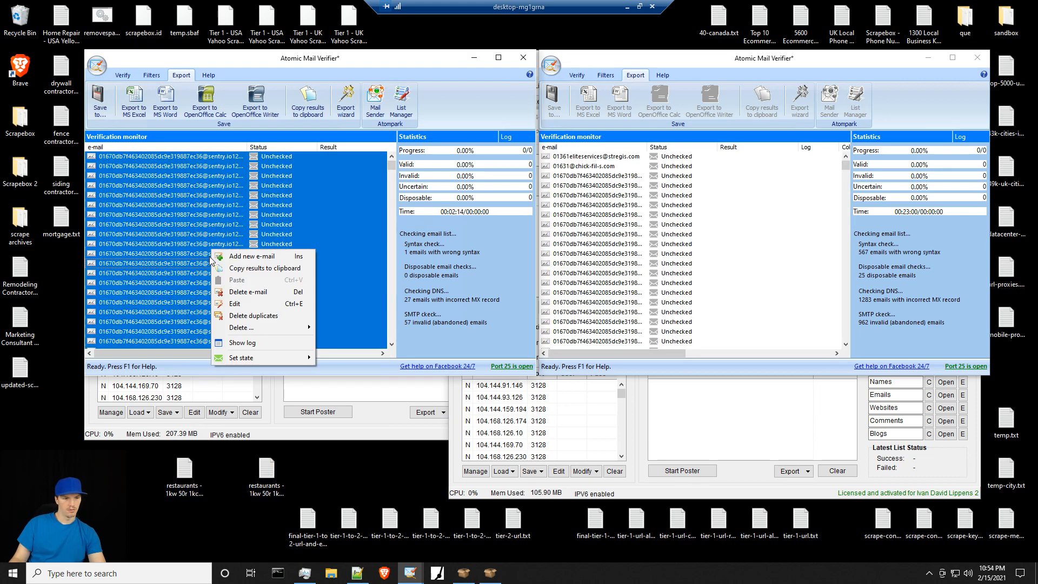
left_click(258, 316)
left_click(683, 208)
key("ctrl+a")
right_click(583, 253)
left_click(635, 322)
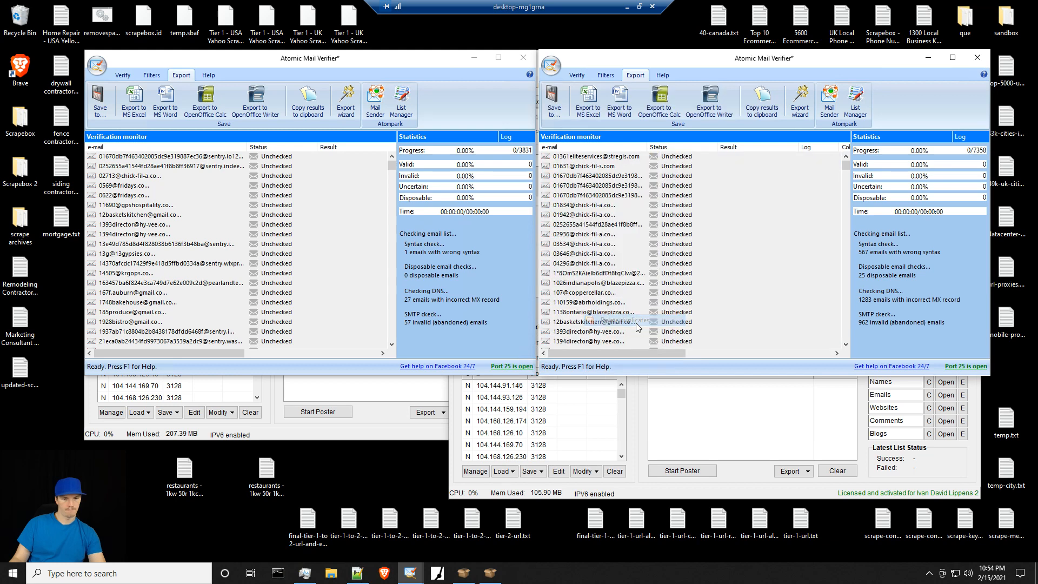
- Start verifying the deduplicated email lists in both Atomic Mail Verifier windows
left_click(123, 75)
left_click(135, 100)
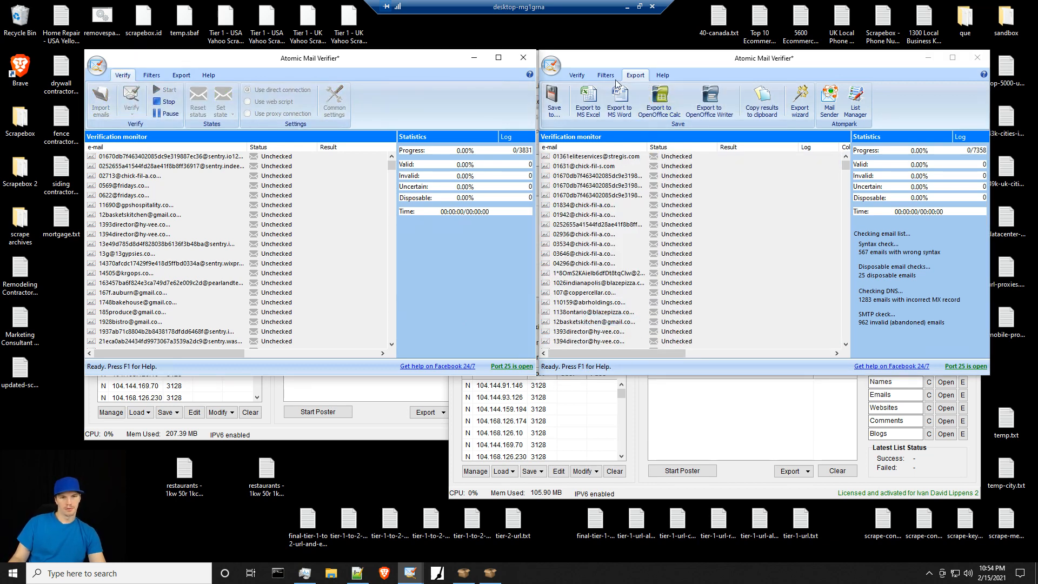
left_click(577, 76)
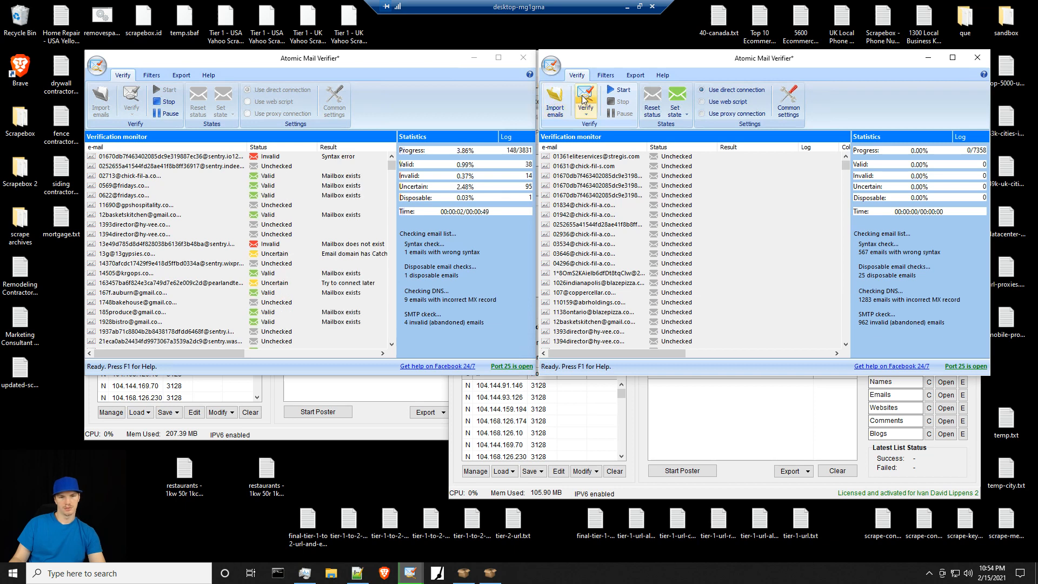
left_click(583, 98)
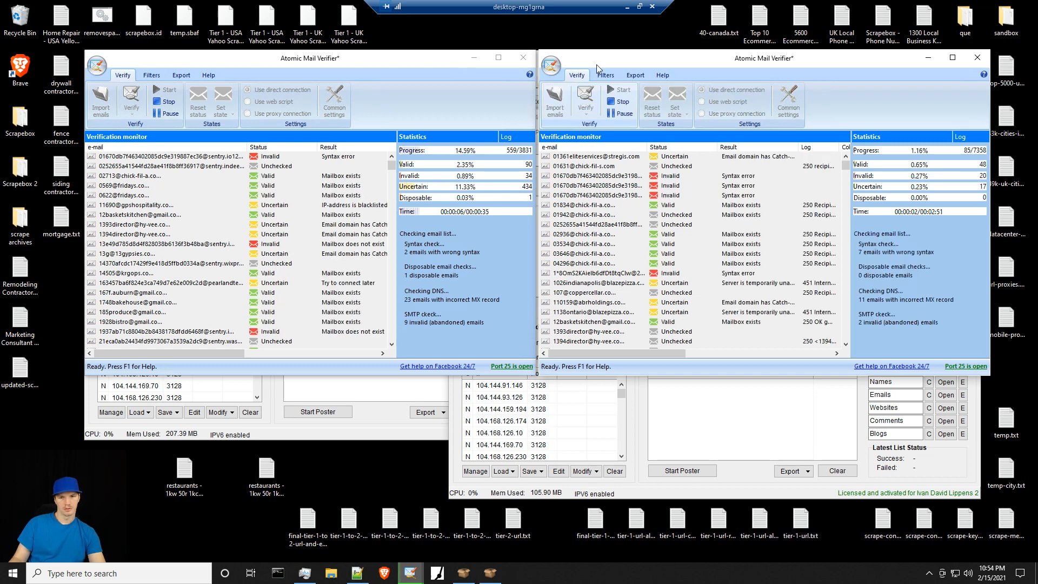
- Take the remote session out of full screen and dismiss both email check completion messages
left_click(639, 7)
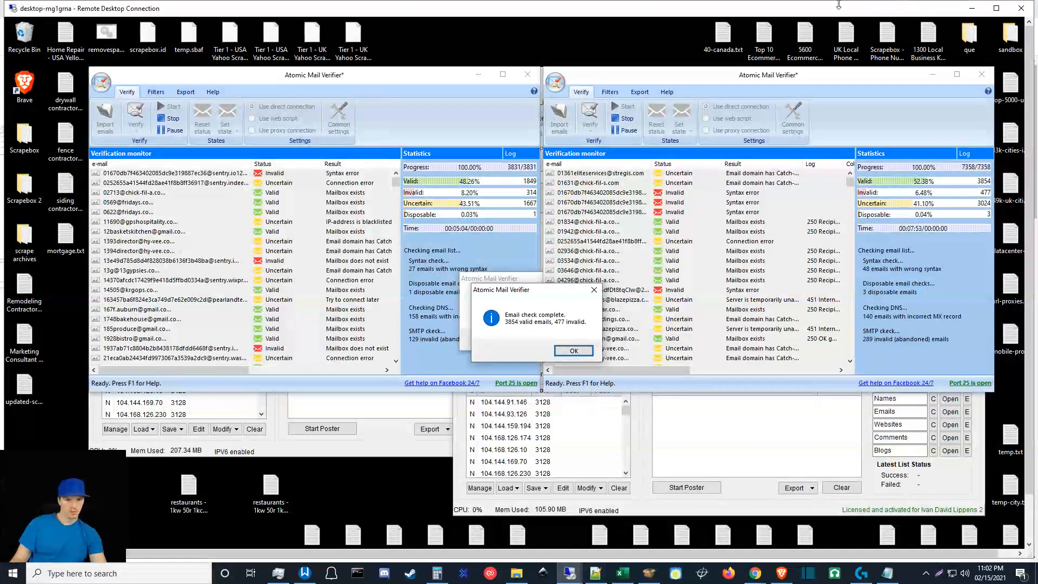
left_click(570, 352)
left_click(515, 342)
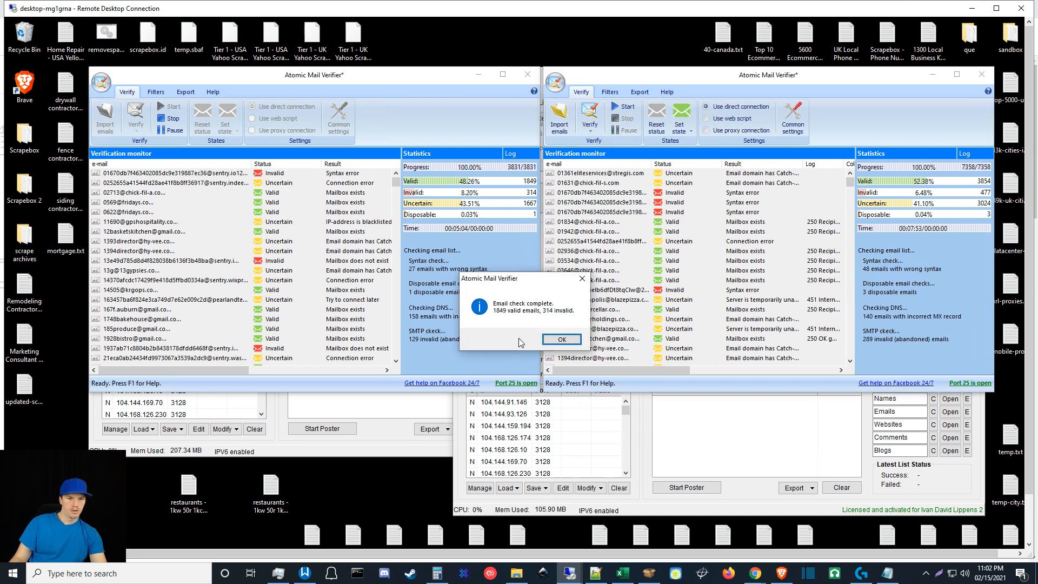
left_click(562, 342)
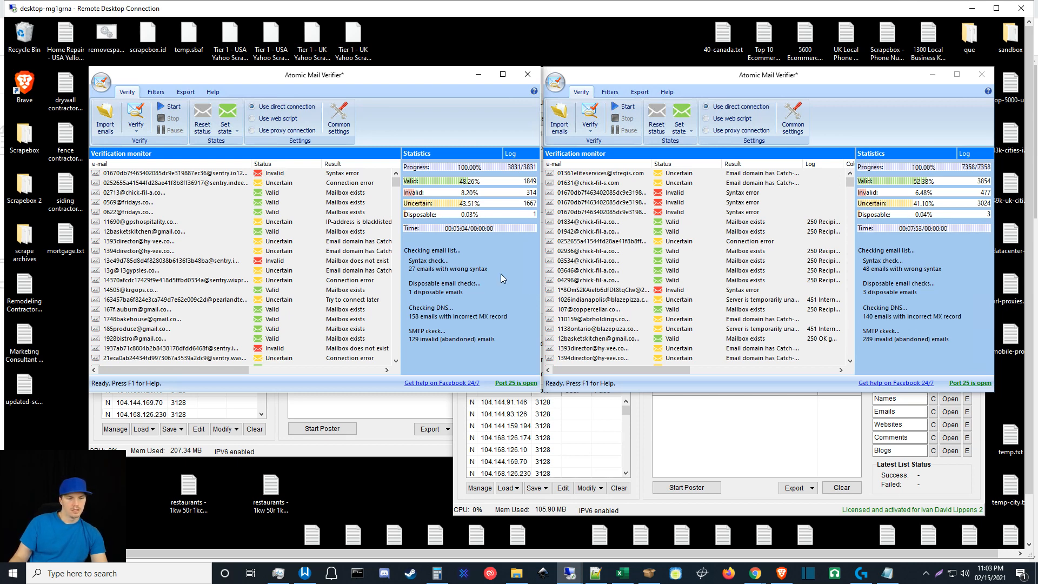
- Minimize this remote session and switch to the desktop-440s1h0 remote desktop
left_click(974, 10)
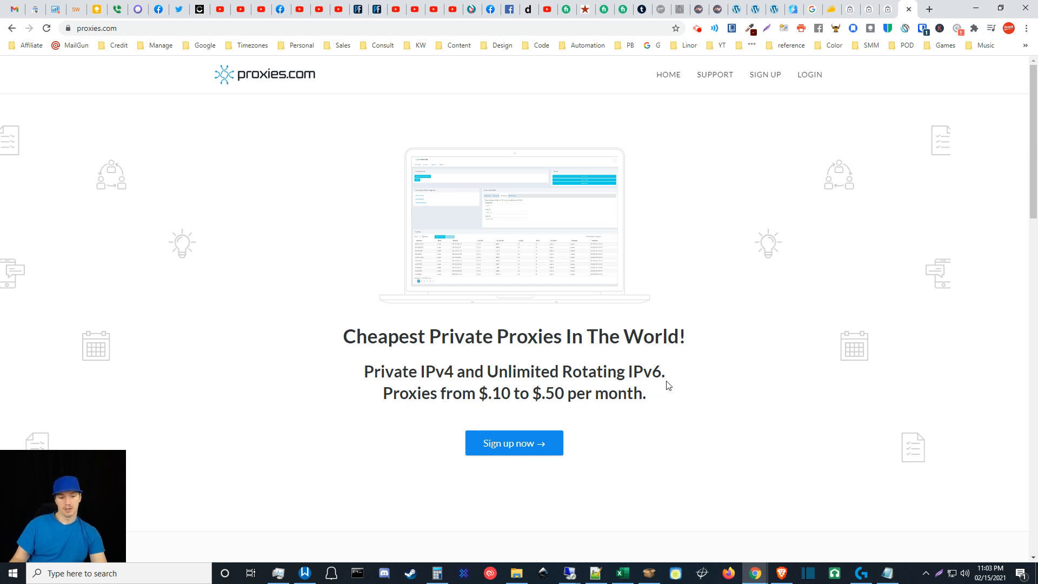
mouse_move(569, 573)
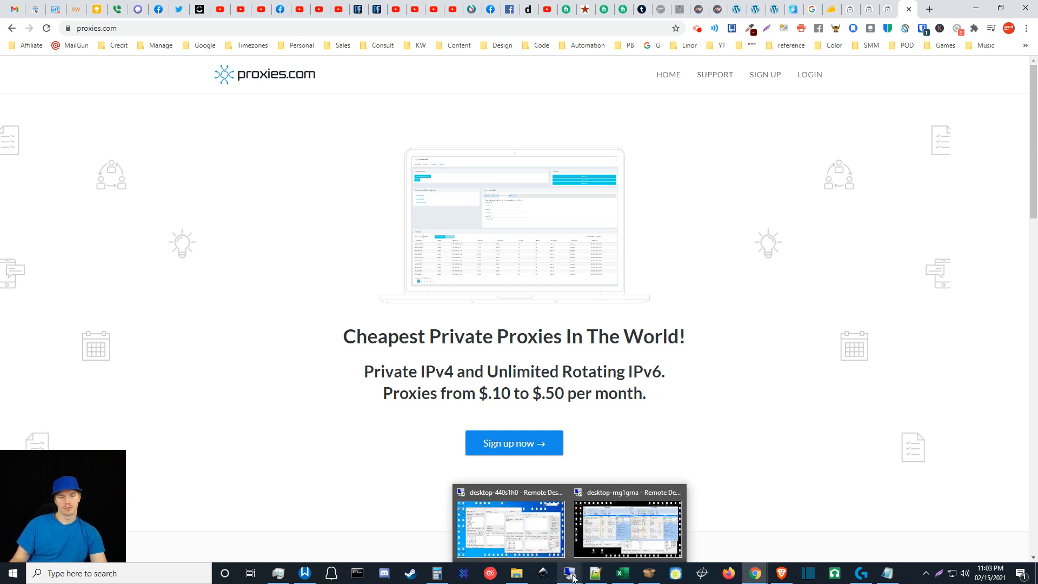
left_click(549, 534)
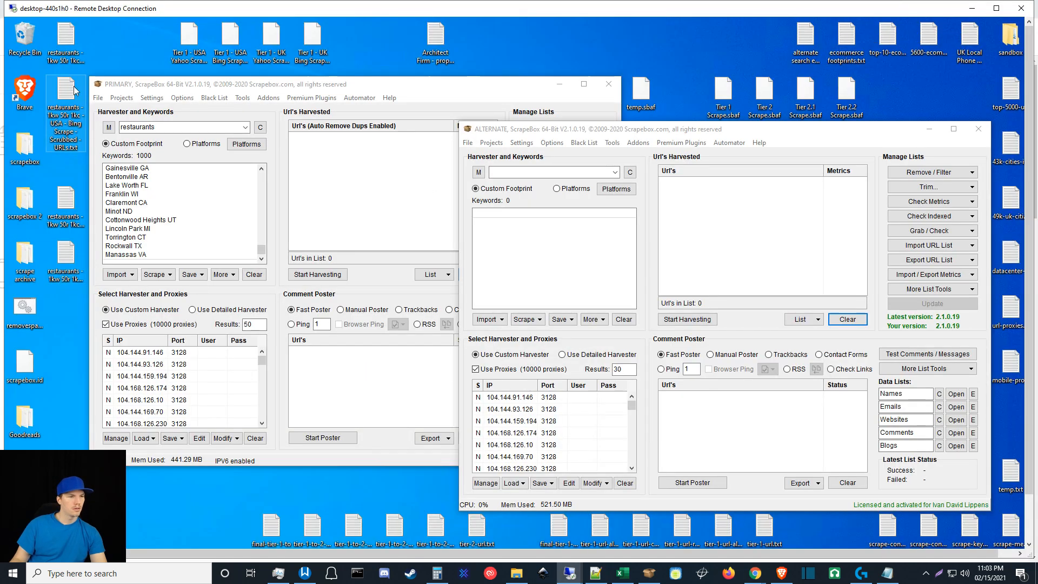
- Examine the Google and Bing restaurants files on the desktop, comparing the URLs files with the URLs and Emails files
left_click(64, 47)
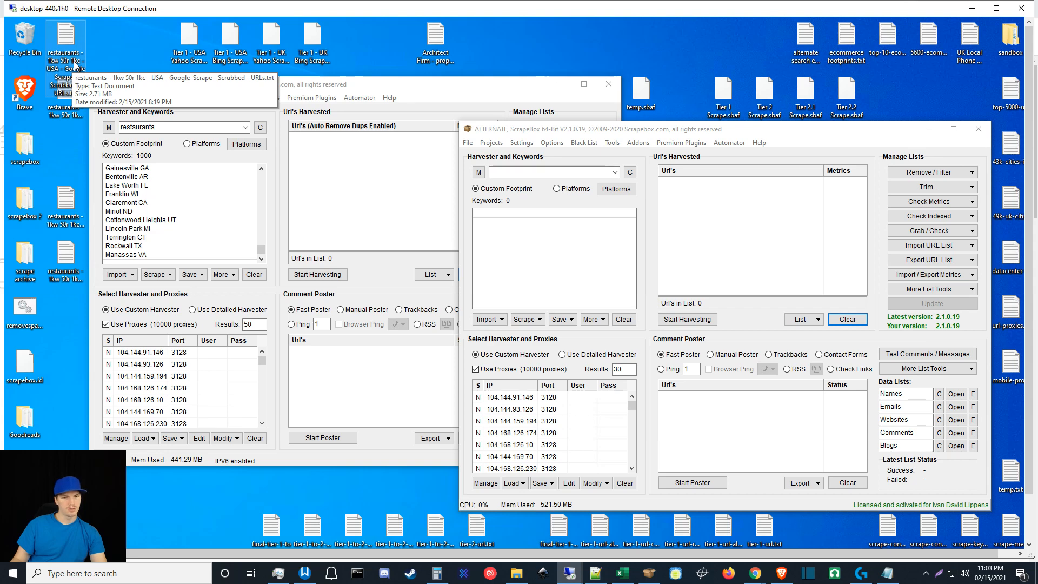
left_click(67, 82)
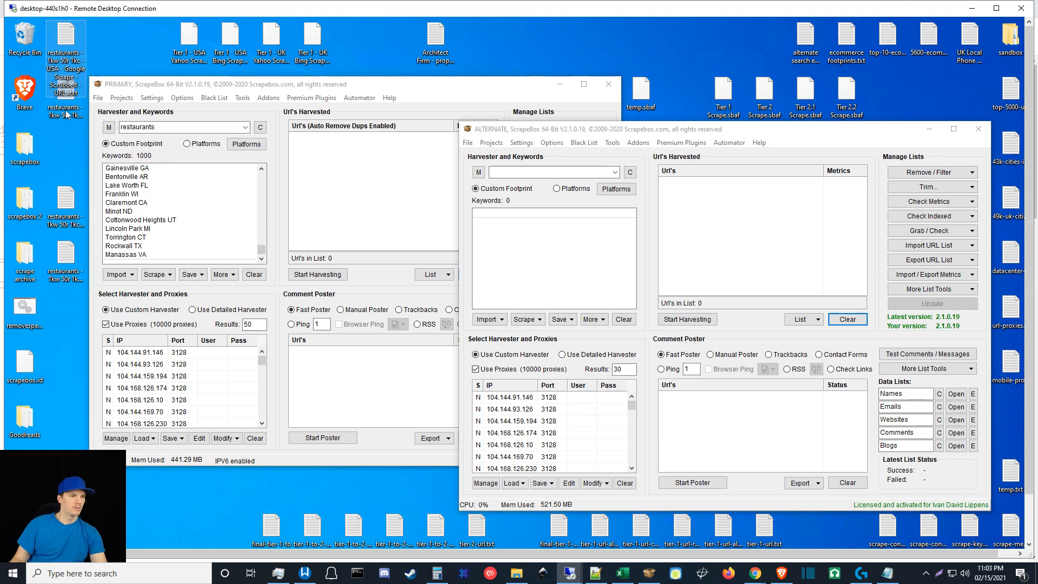
left_click(66, 110)
left_click(66, 217)
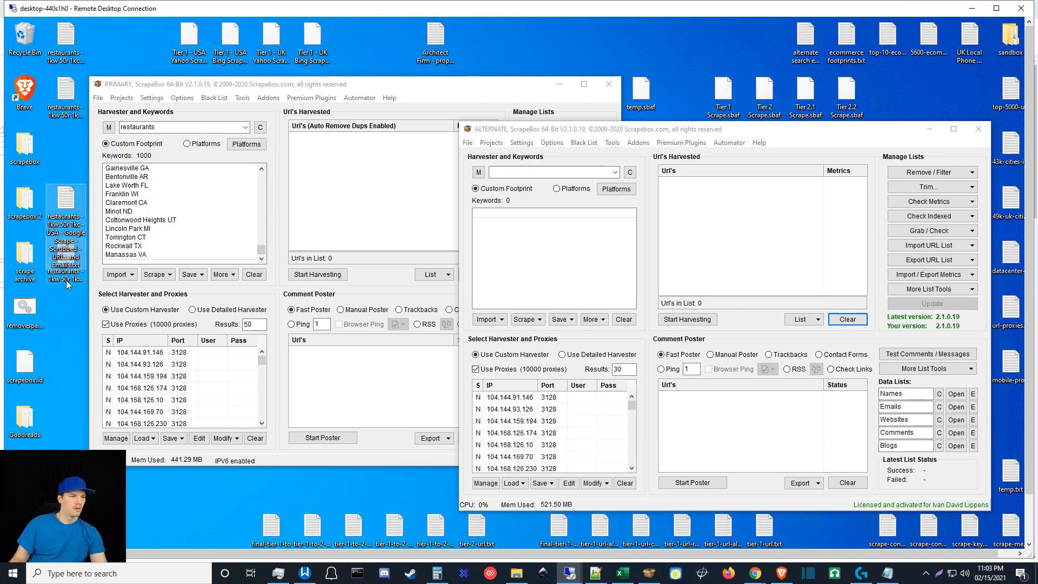
left_click(66, 280)
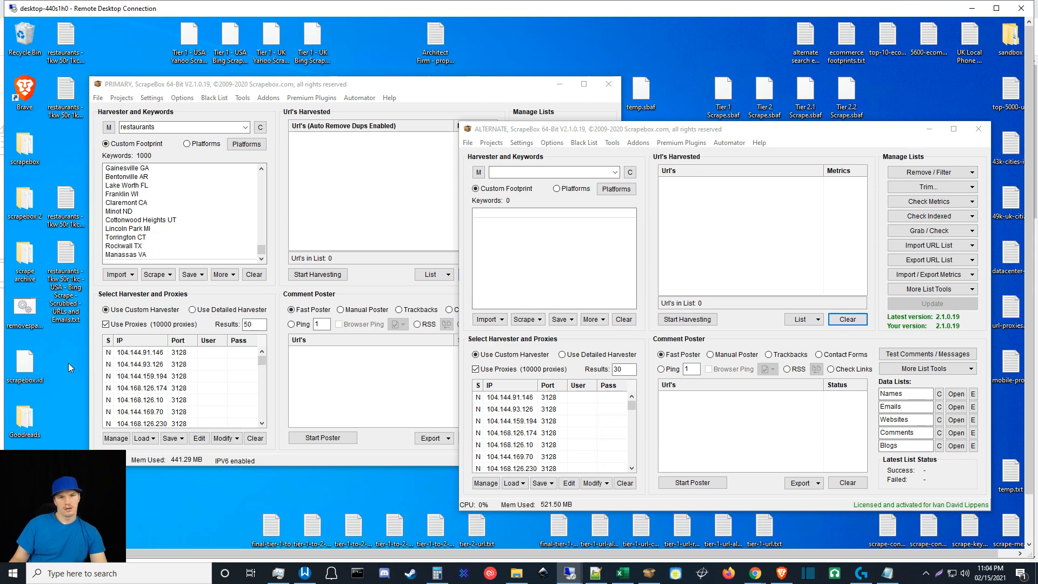
left_click(60, 50)
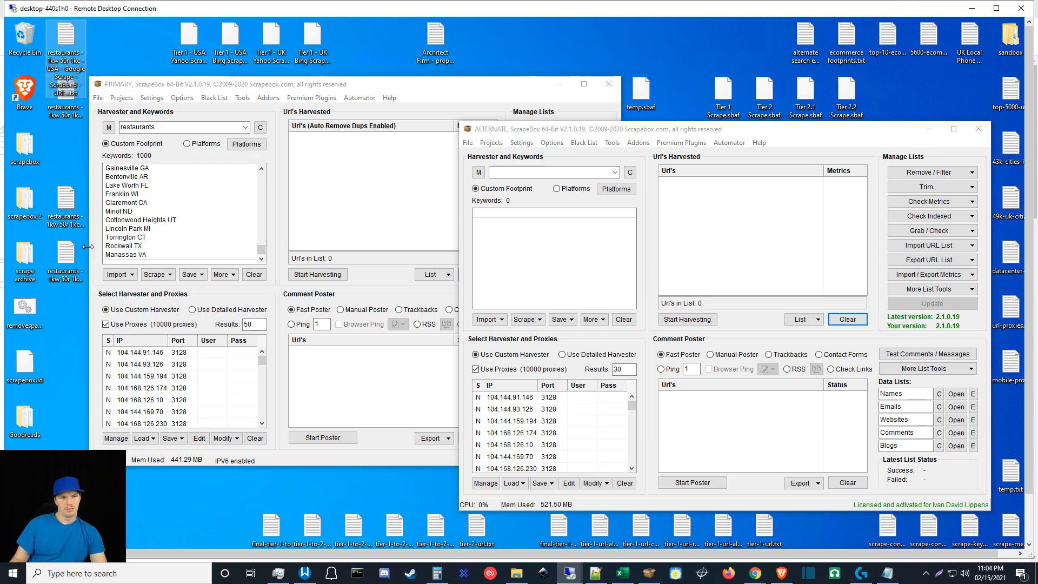
left_click(65, 258)
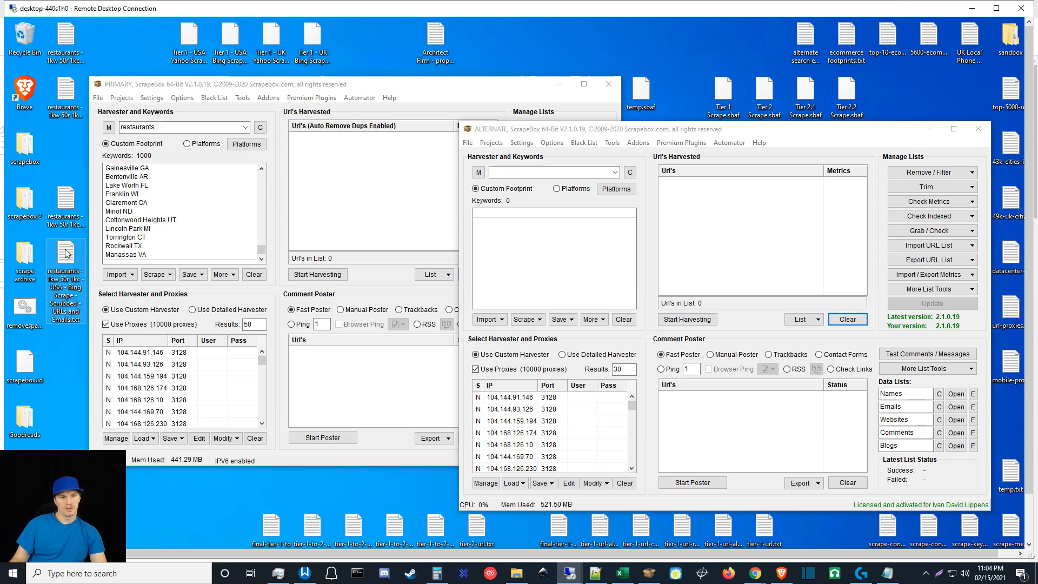
left_click(62, 211)
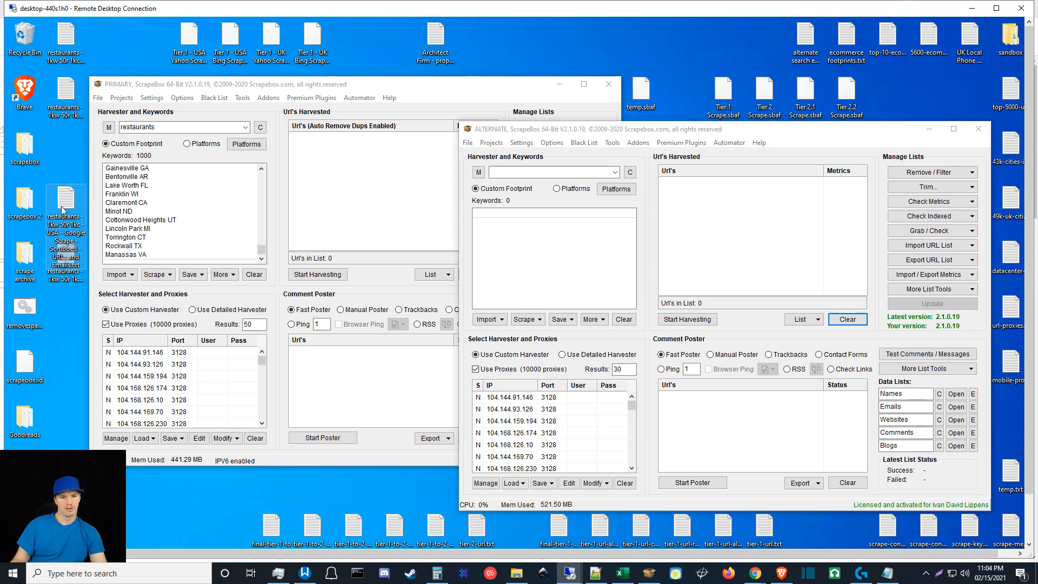
- Minimize this remote session and return to the verification results on desktop-mg1gma
left_click(973, 10)
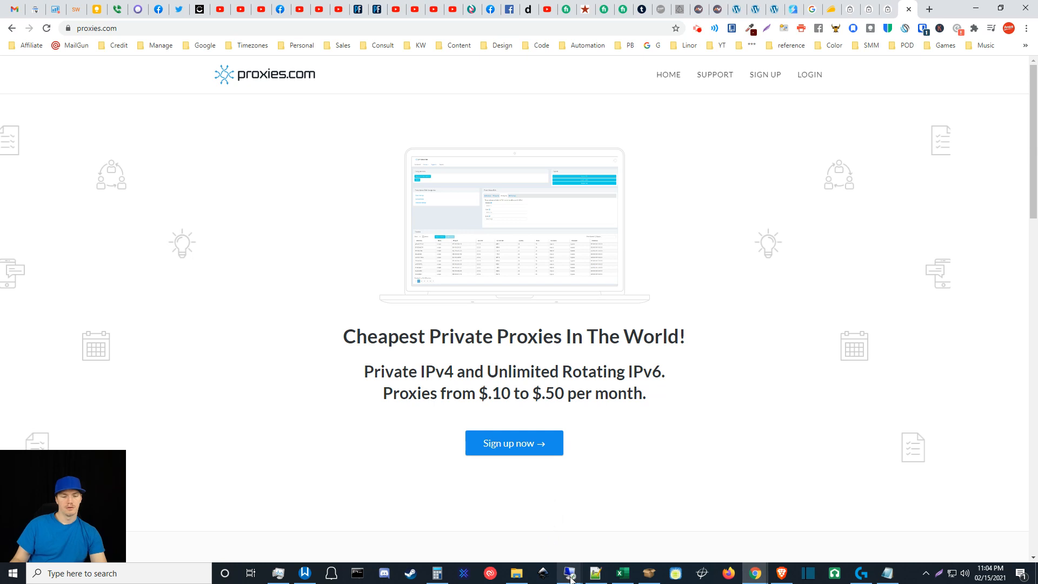
mouse_move(571, 578)
left_click(600, 524)
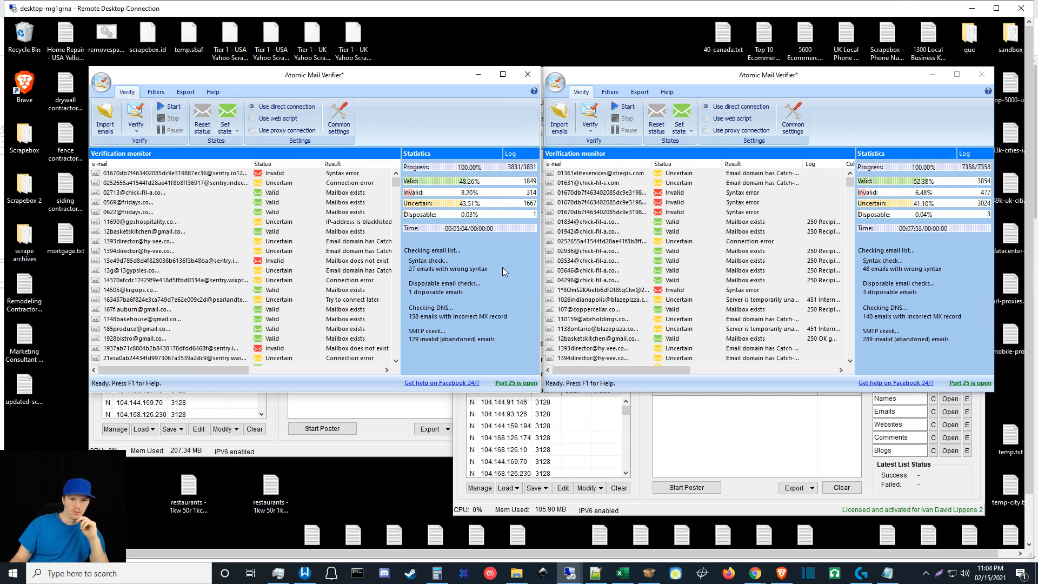
- Look through the verified emails in the 7358-address list, then minimize the remote session
left_click_drag(850, 183, 849, 376)
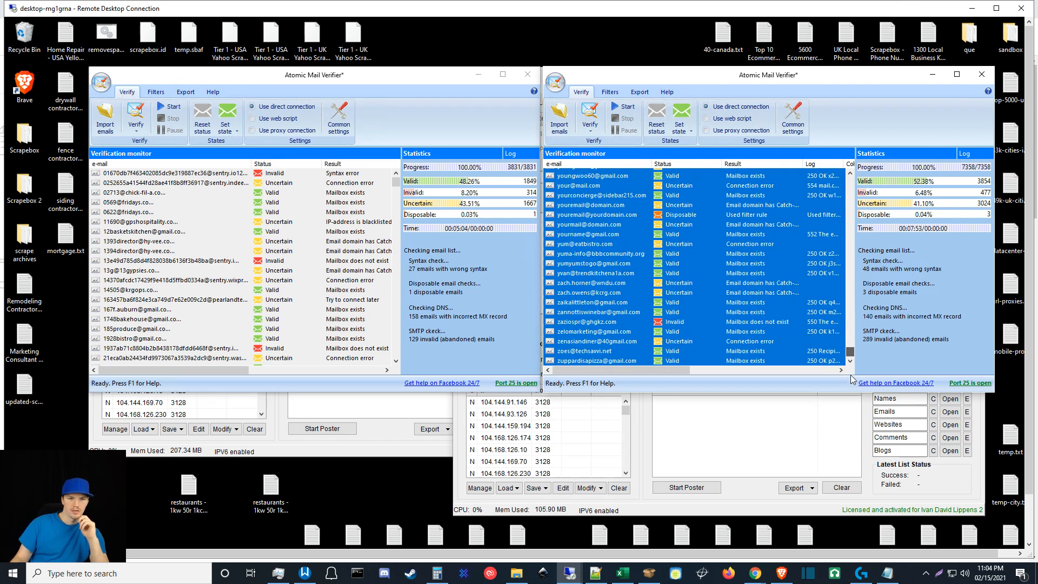
left_click_drag(850, 354, 839, 199)
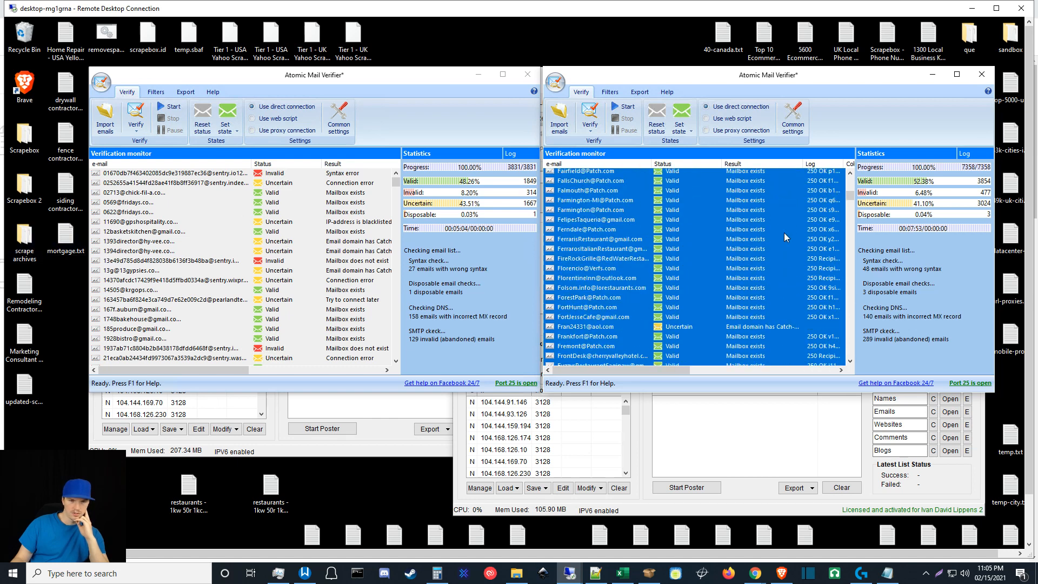
left_click_drag(850, 198, 839, 282)
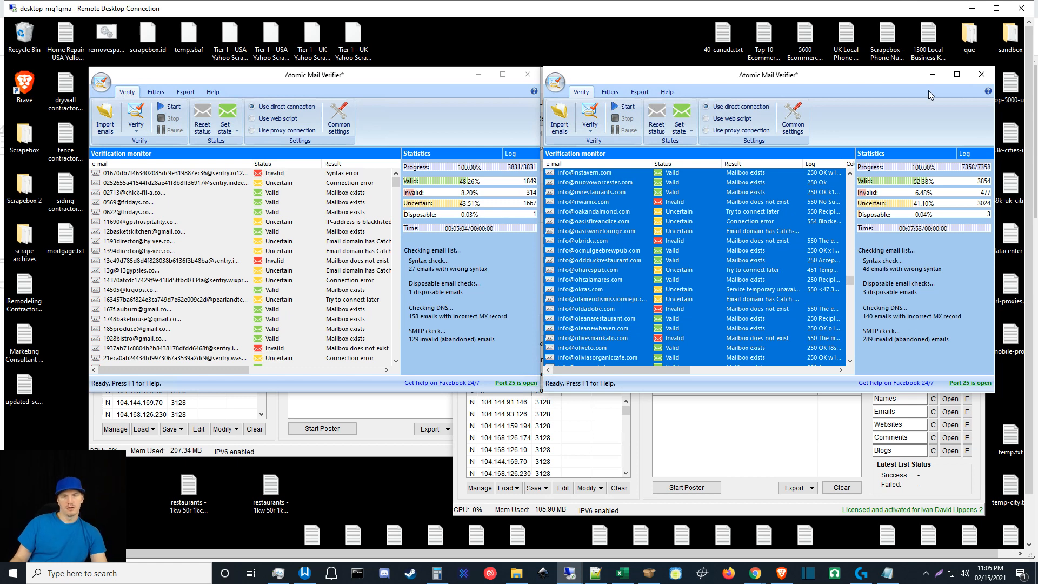
left_click(972, 9)
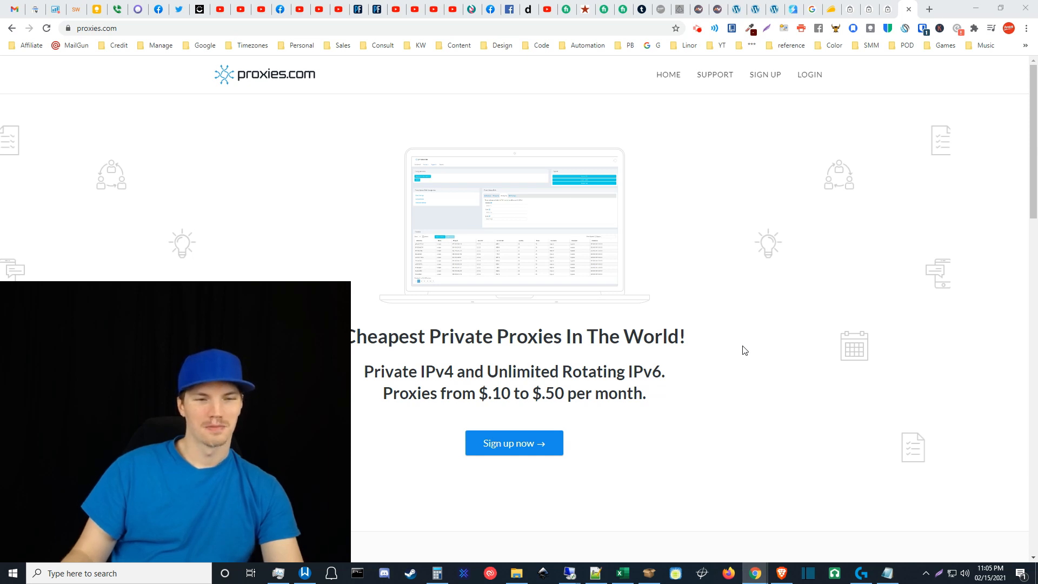
left_click_drag(347, 284, 336, 292)
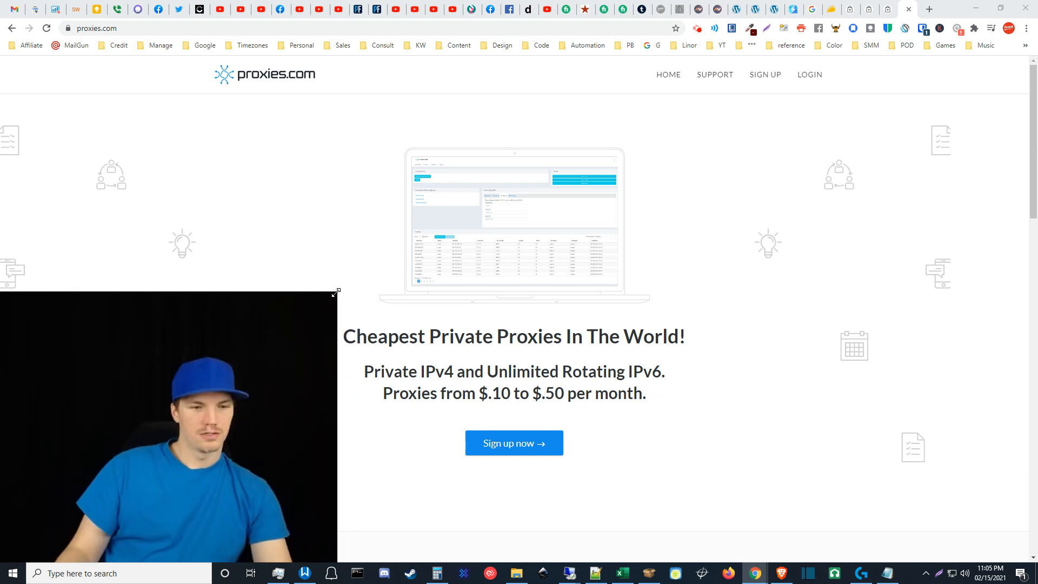